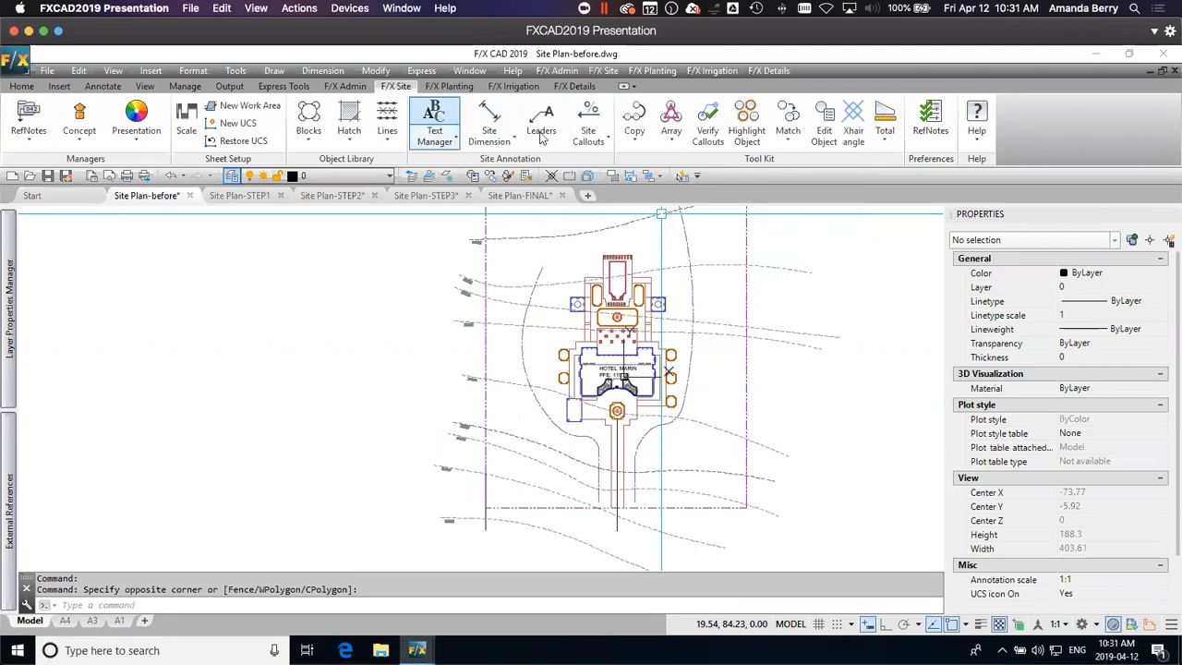
Step: Place a Spot Elevation callout of 100.00 in the SPOTELEV-EXST-ULINE style outside the site's east property line
left_click(600, 143)
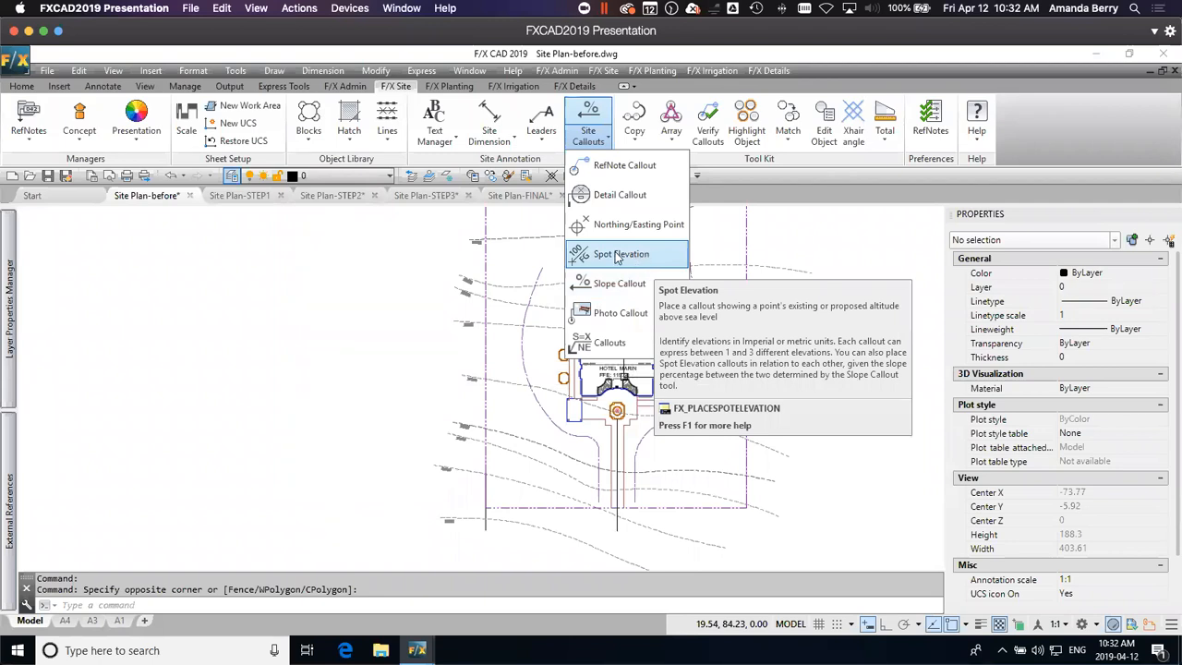
left_click(616, 254)
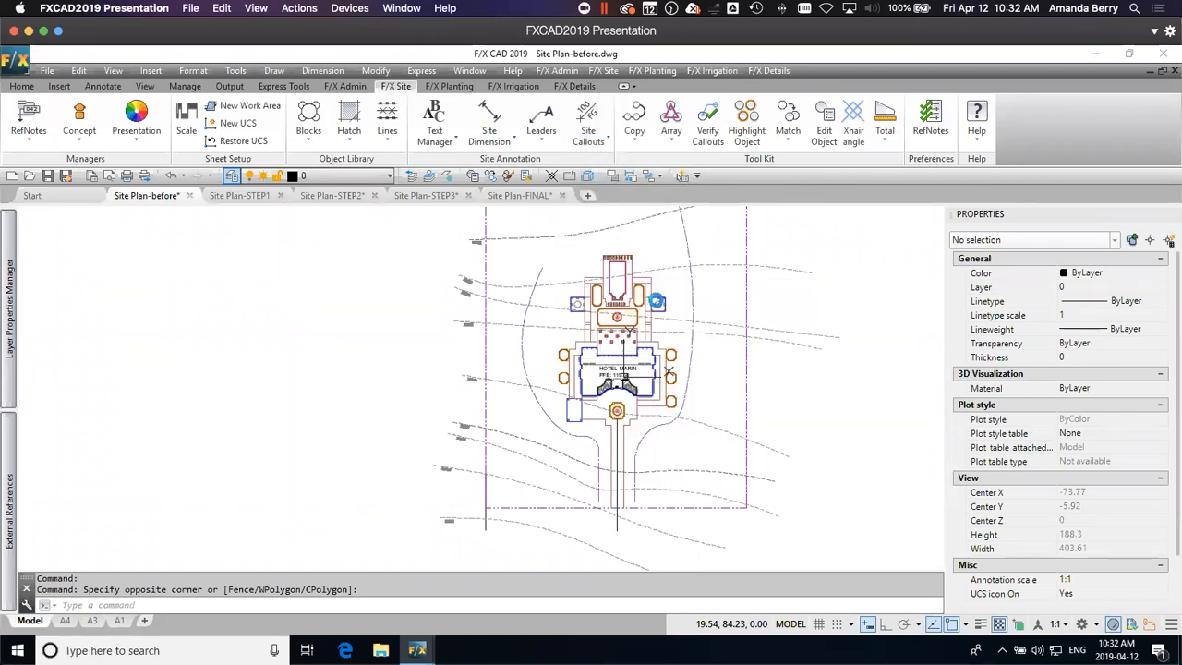
middle_click_drag(682, 308, 717, 291)
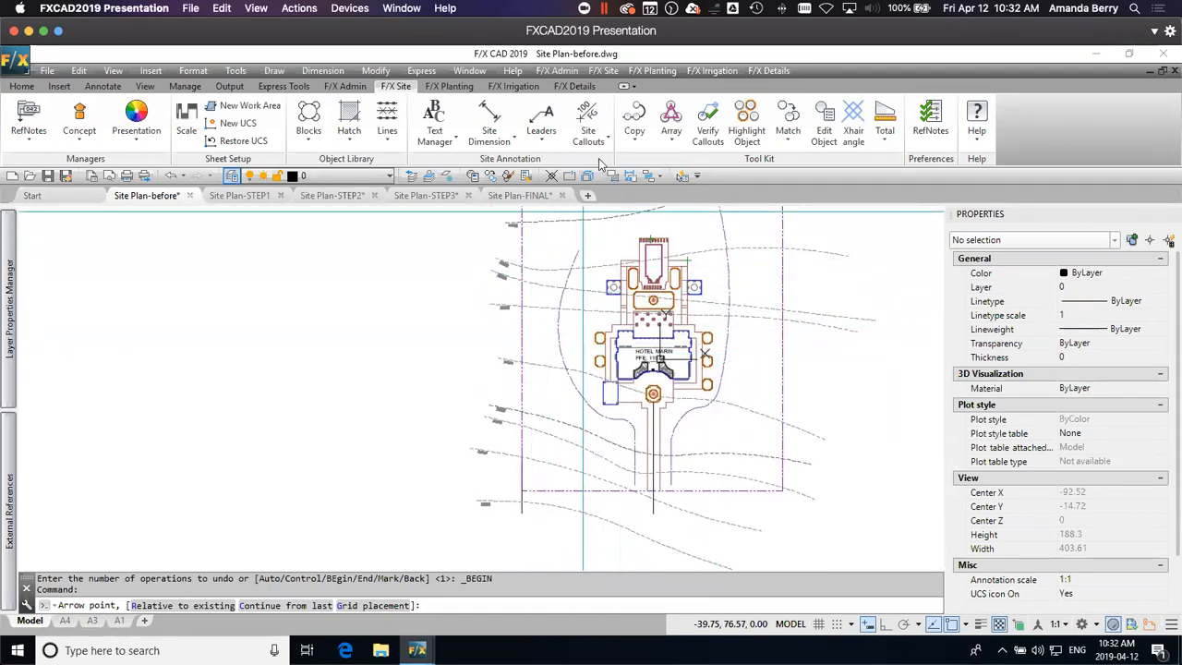
middle_click_drag(805, 396, 702, 330)
scroll(702, 321, "up", 2)
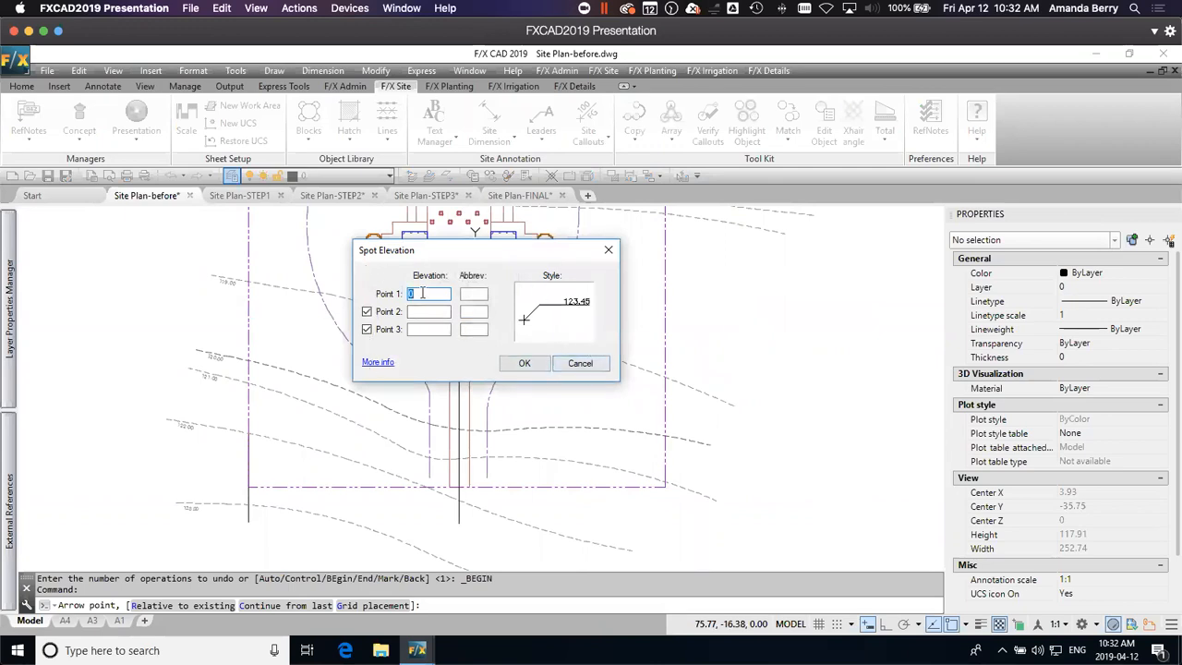
left_click(548, 318)
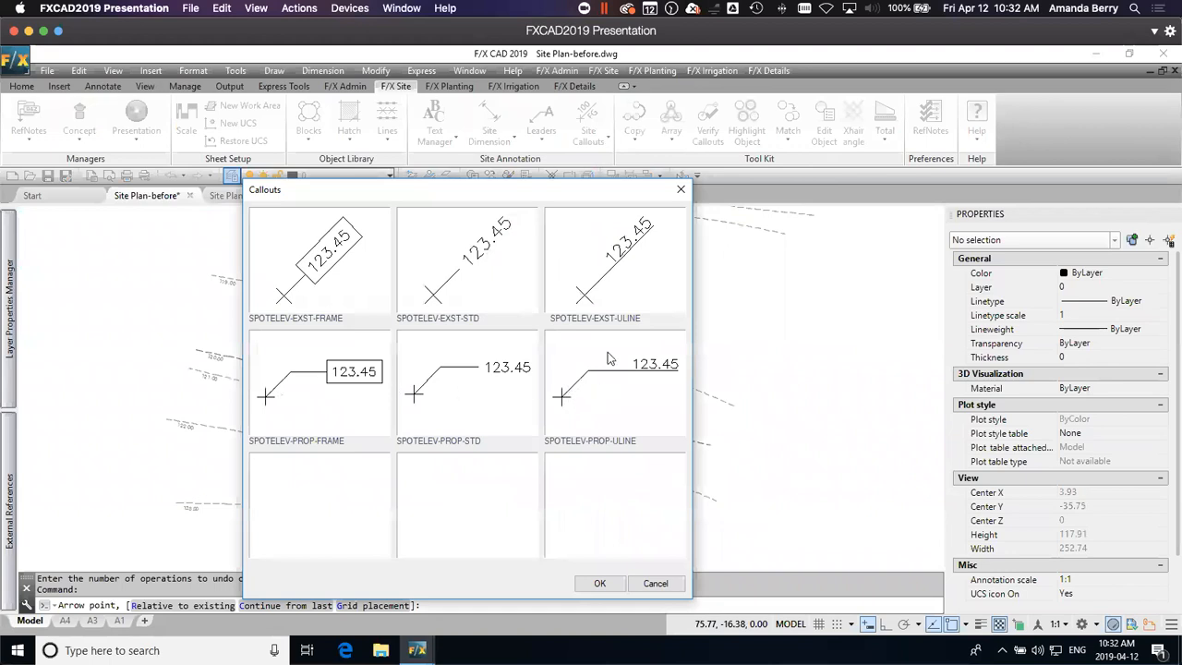
left_click(628, 255)
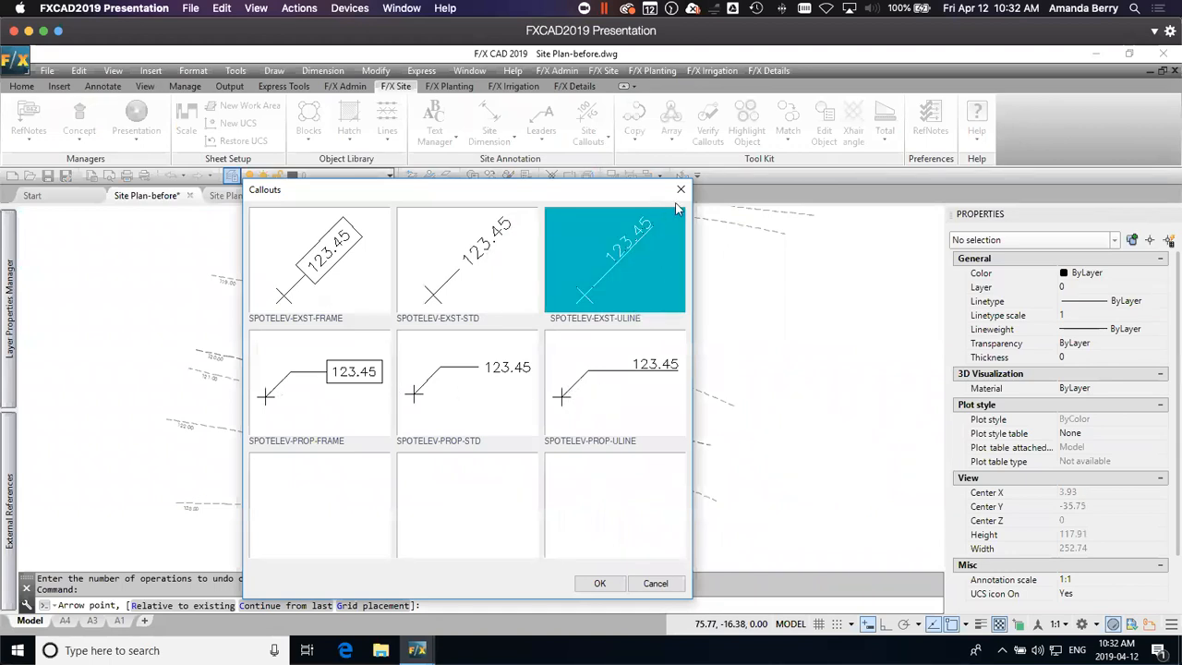
left_click(600, 584)
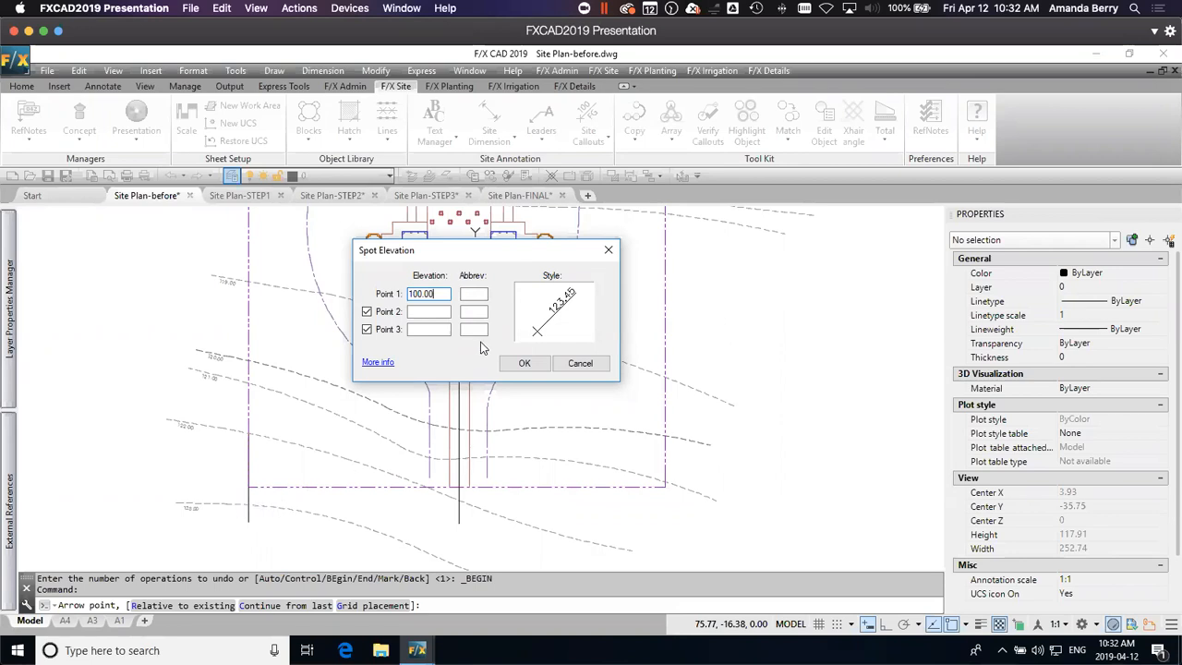
left_click(523, 363)
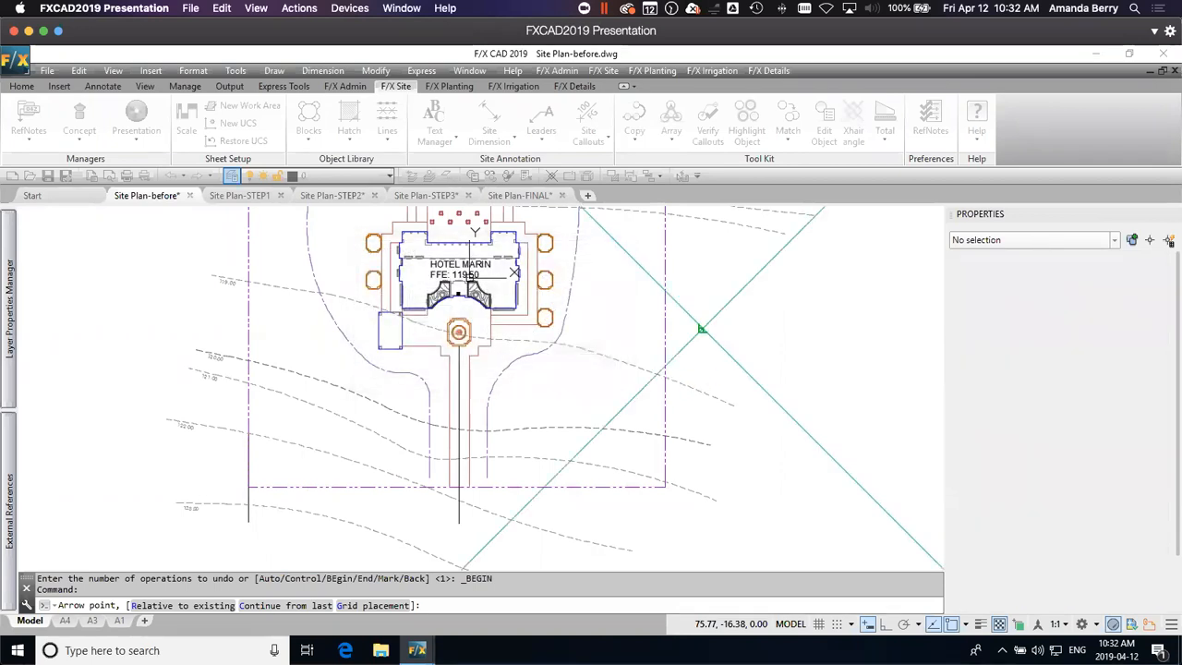
scroll(702, 329, "up", 2)
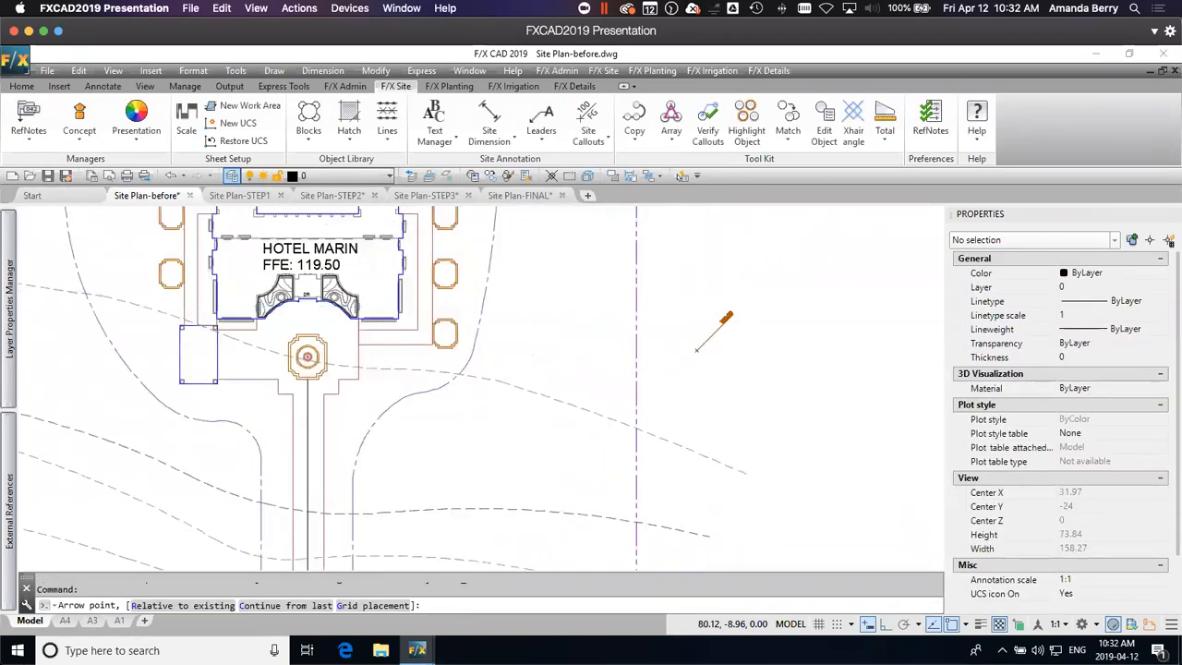
scroll(717, 314, "up", 2)
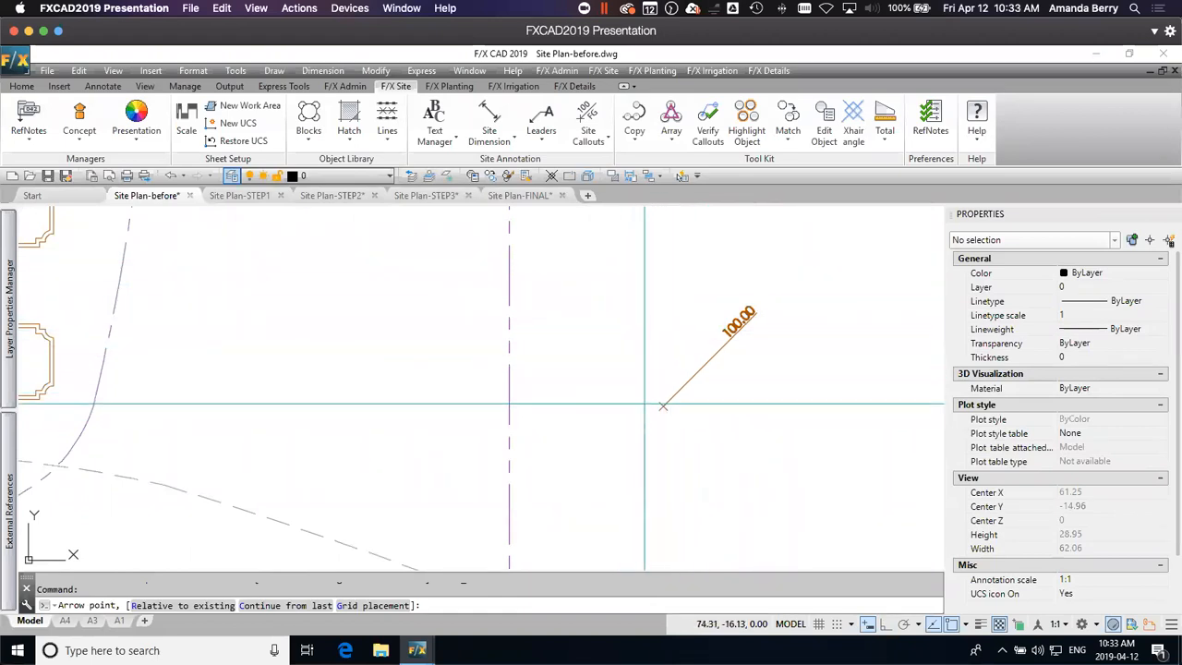
left_click(664, 405)
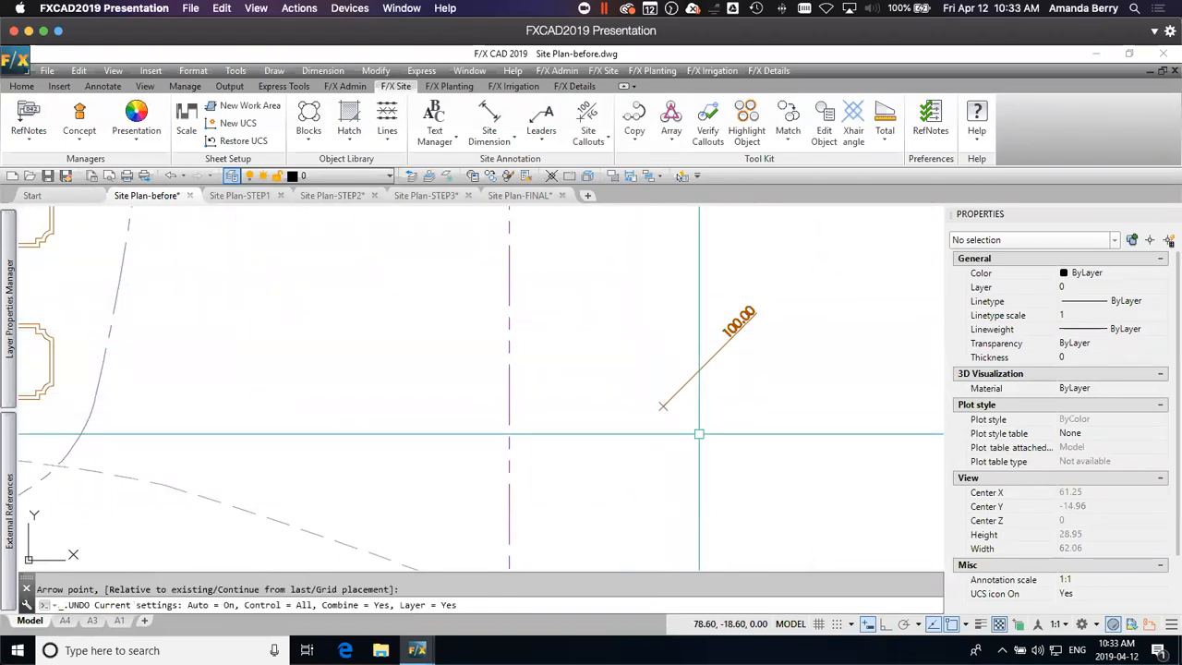
Step: Select the spot elevation callout's leader and its cross marker separately to examine the object type and properties of each
left_click(711, 360)
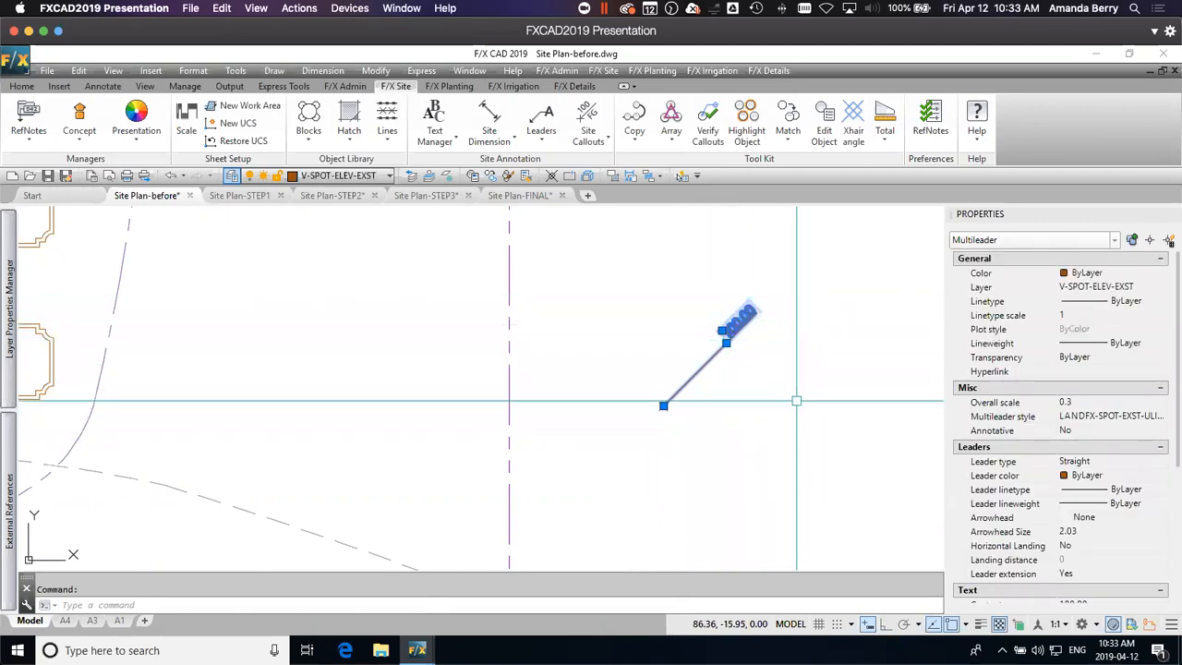
key("Escape")
left_click(647, 391)
left_click(675, 420)
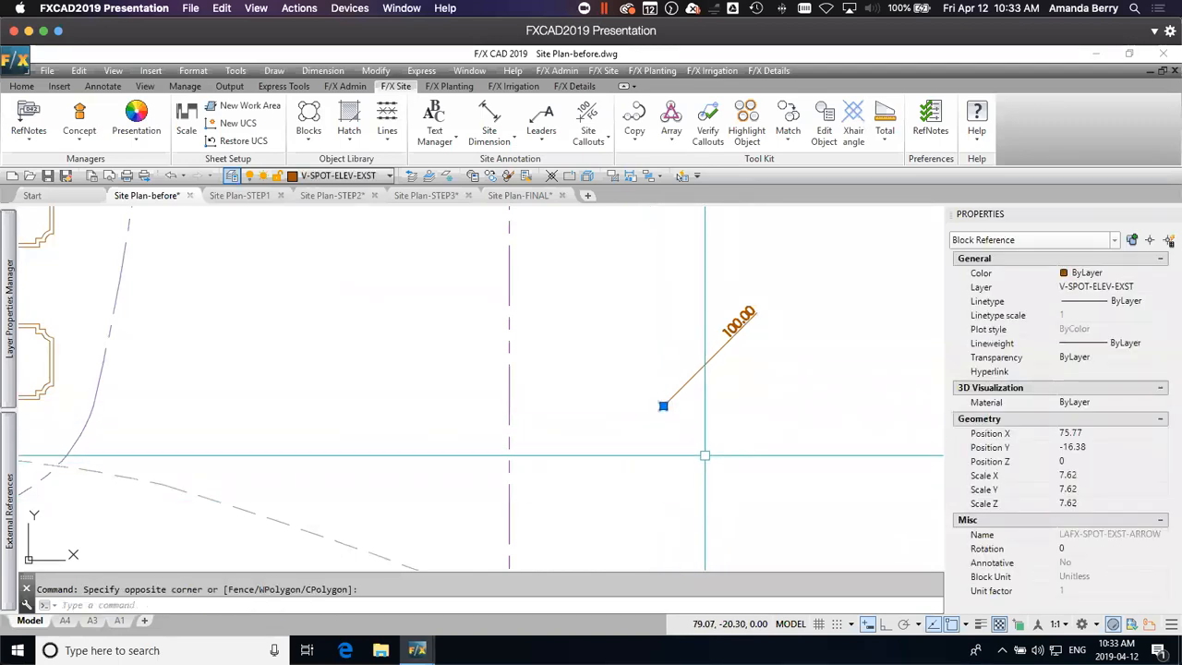
scroll(705, 455, "down", 3)
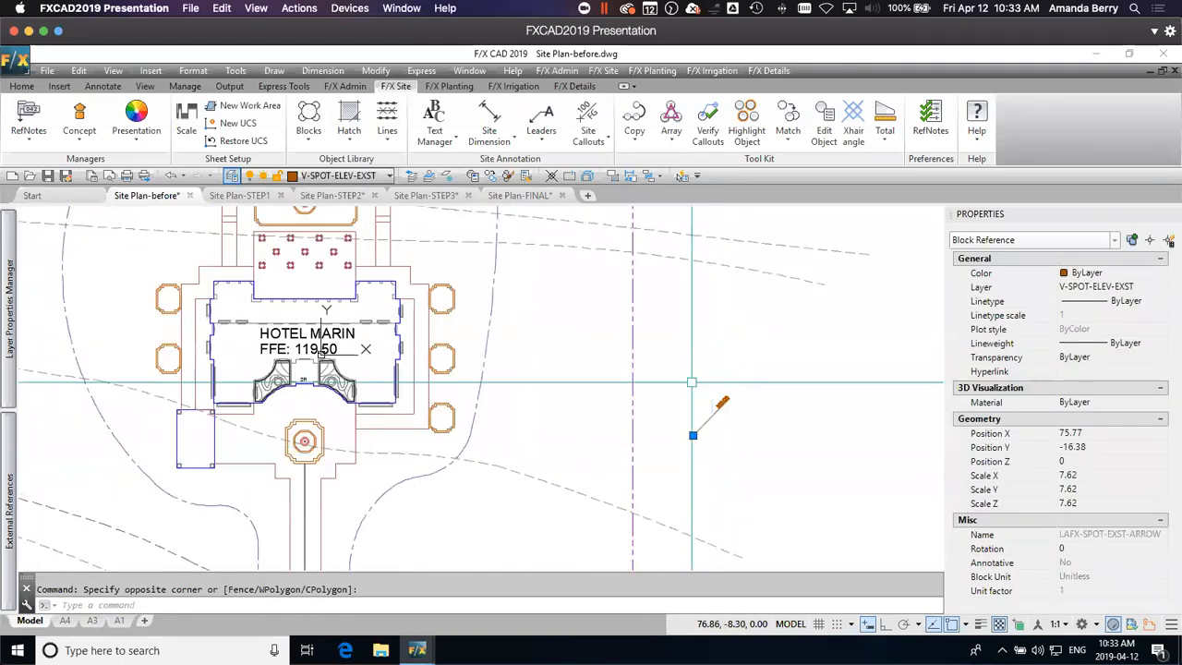
scroll(724, 456, "up", 2)
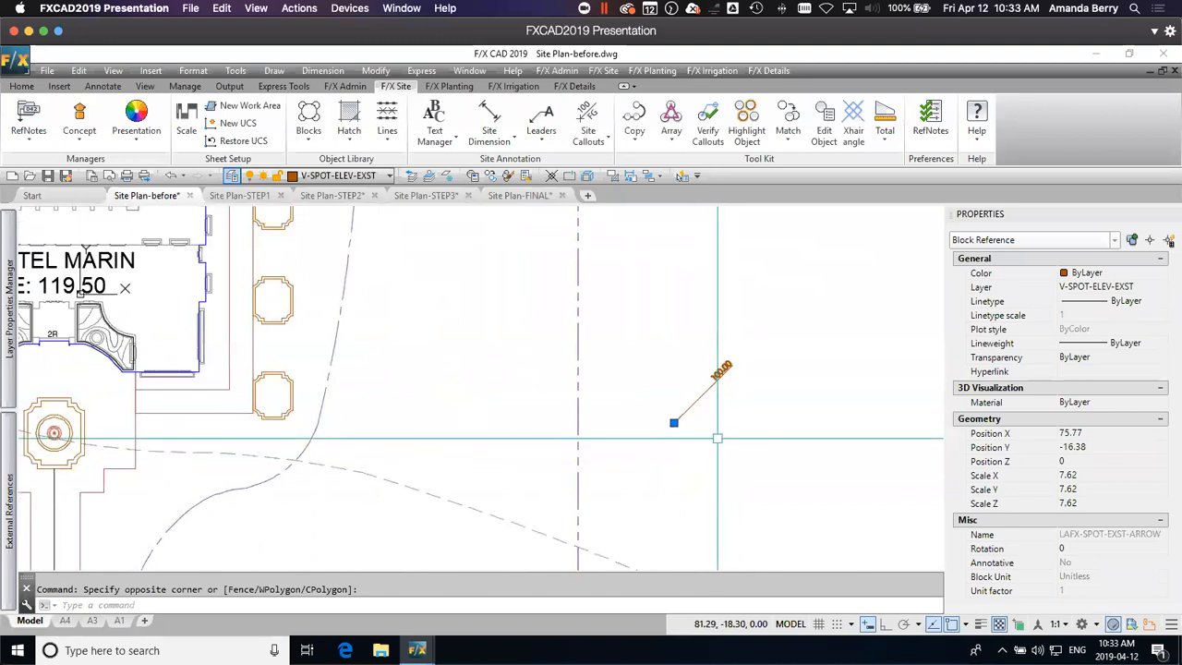
Step: Place a Slope Callout of 10 percent beside the spot elevation callout, with its leader parallel to the existing one
left_click(593, 144)
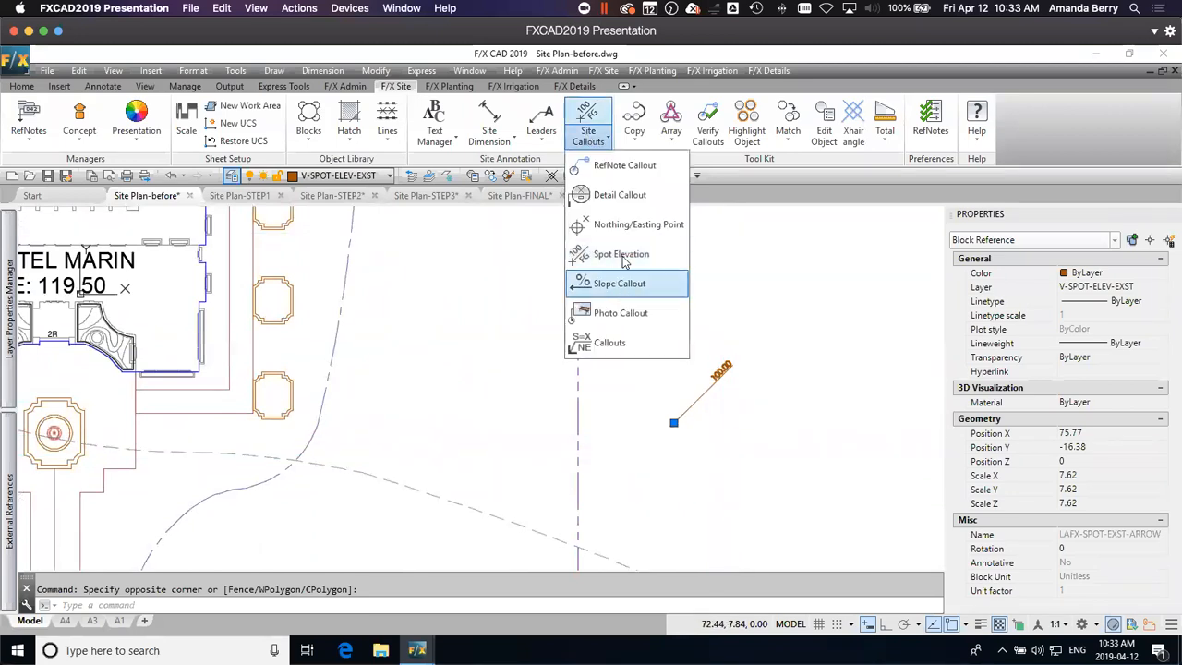
left_click(626, 283)
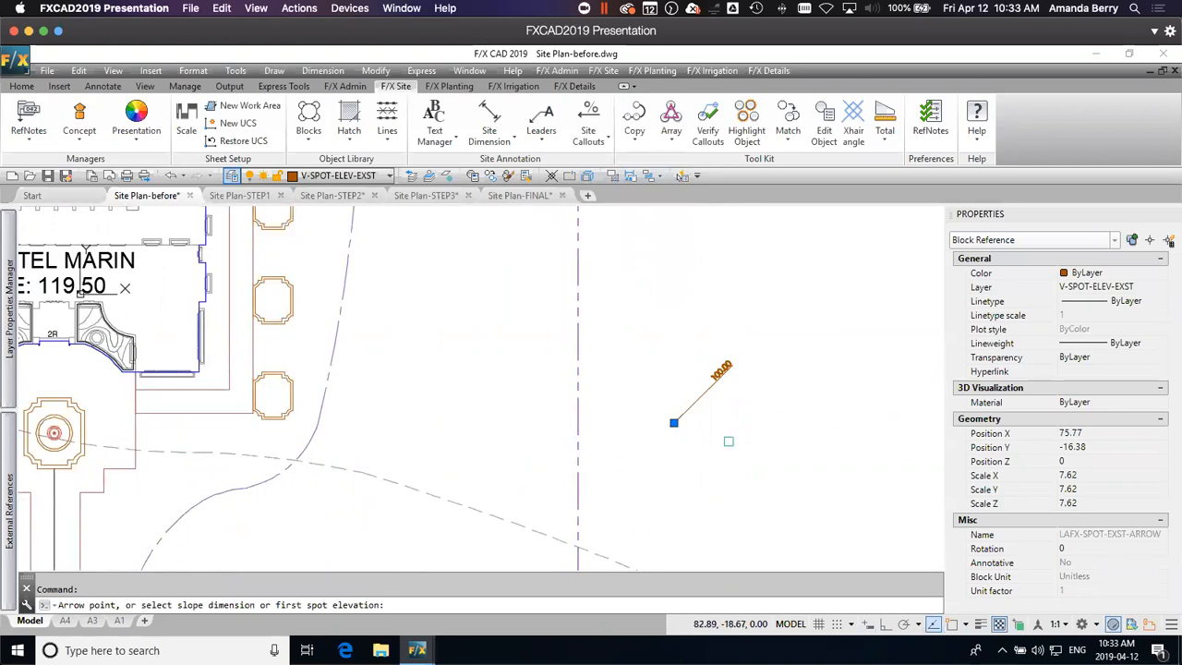
left_click(720, 441)
left_click(768, 407)
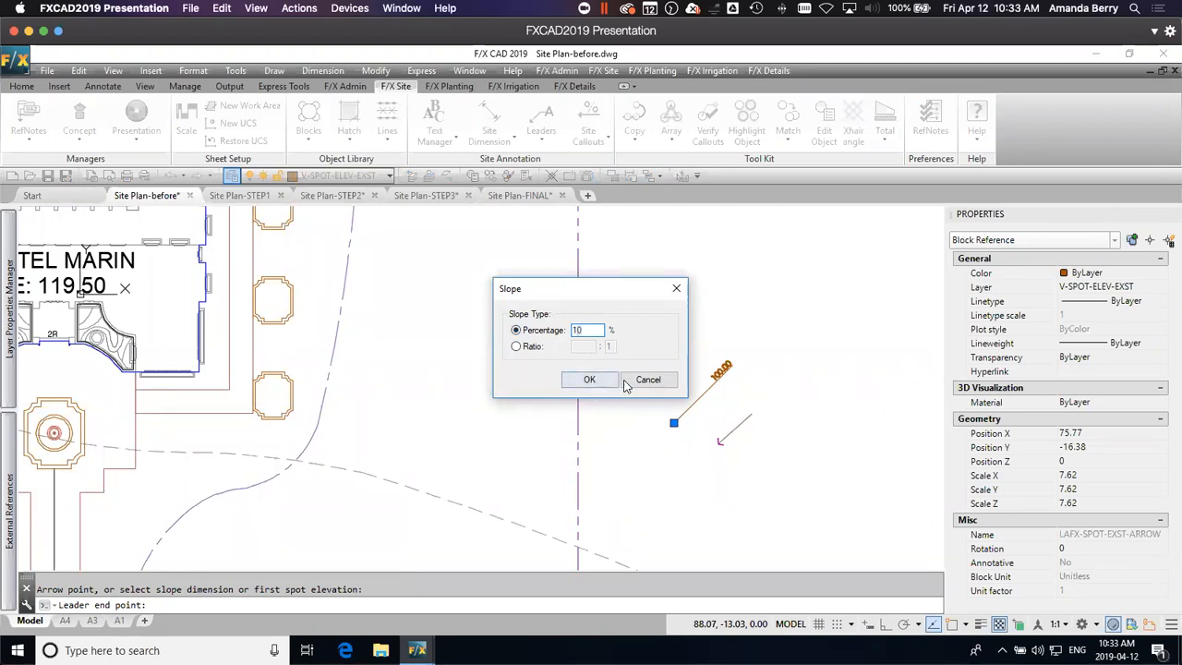
left_click(588, 380)
scroll(734, 426, "up", 2)
scroll(734, 426, "down", 5)
scroll(729, 423, "up", 3)
scroll(729, 423, "up", 2)
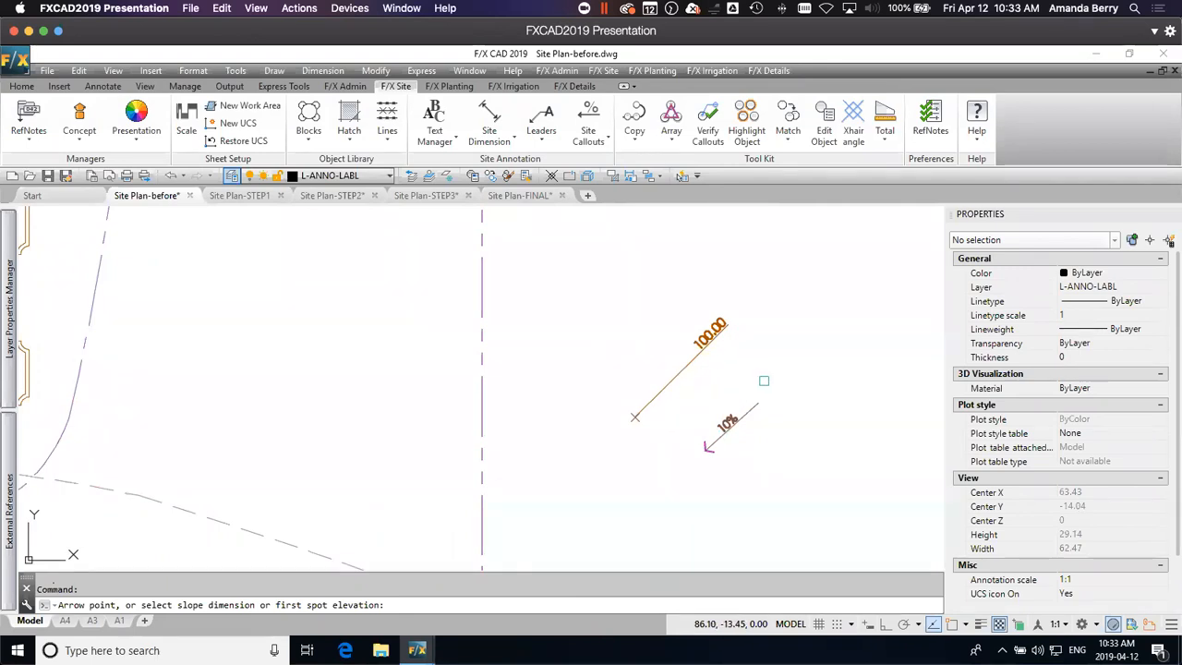
key("Escape")
Step: Examine the elevation property of the major contour polyline just northwest of the pond and compare it with the contour's label
scroll(773, 384, "down", 4)
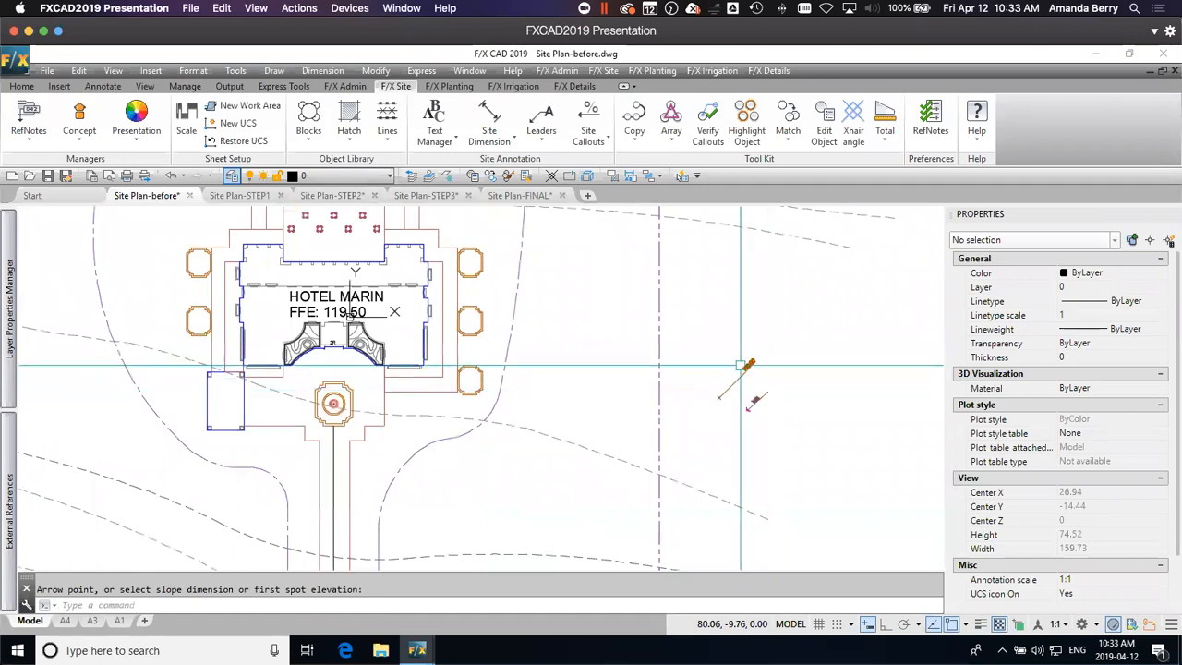
middle_click_drag(725, 459, 843, 379)
scroll(850, 392, "down", 2)
mouse_move(685, 468)
middle_mouse_down()
mouse_move(740, 427)
mouse_move(718, 455)
middle_mouse_up()
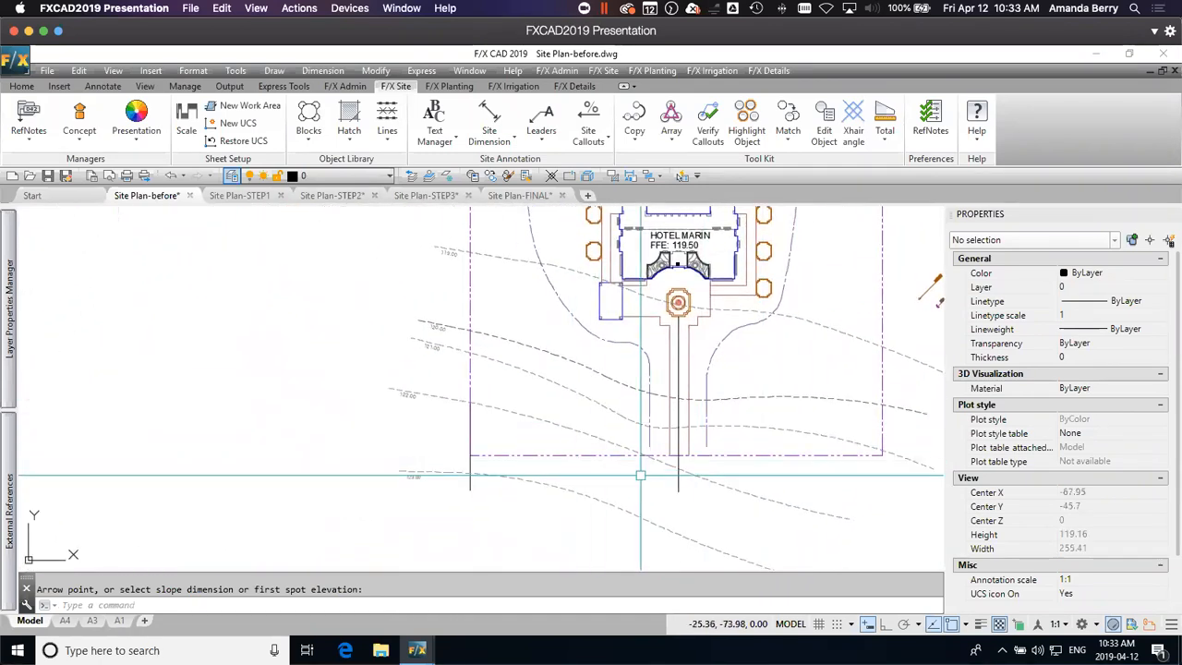
mouse_move(721, 411)
middle_mouse_down()
mouse_move(689, 430)
mouse_move(693, 467)
mouse_move(698, 447)
middle_mouse_up()
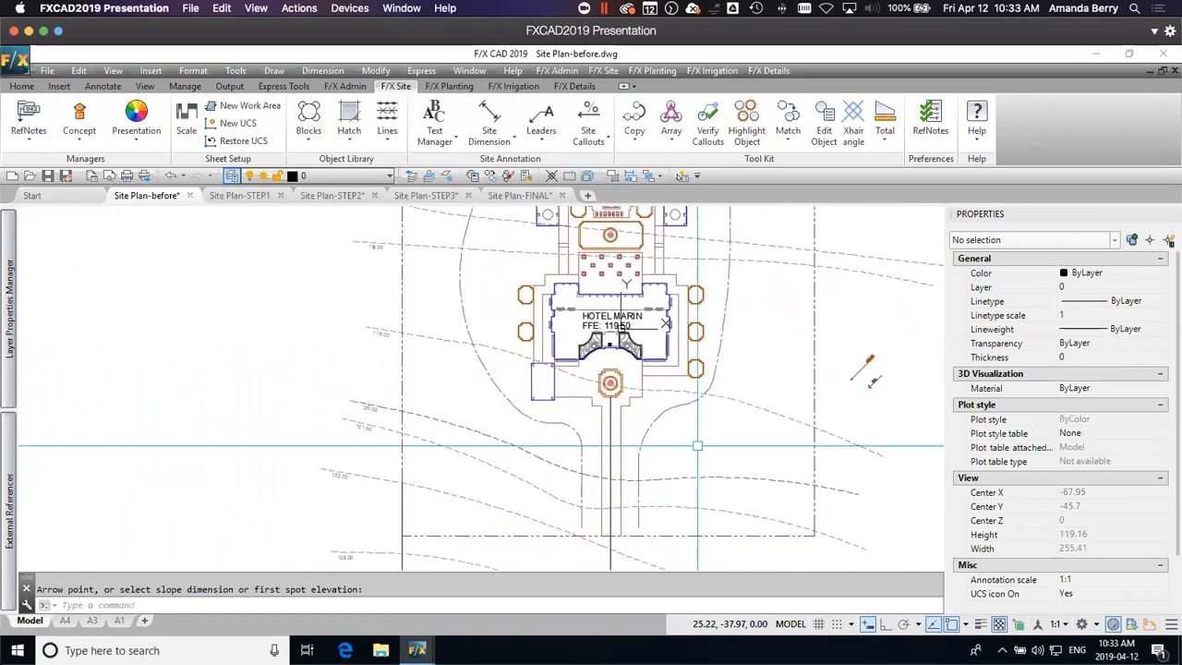
scroll(499, 494, "down", 2)
mouse_move(634, 400)
middle_mouse_down()
mouse_move(675, 416)
mouse_move(688, 497)
middle_mouse_up()
key("Escape")
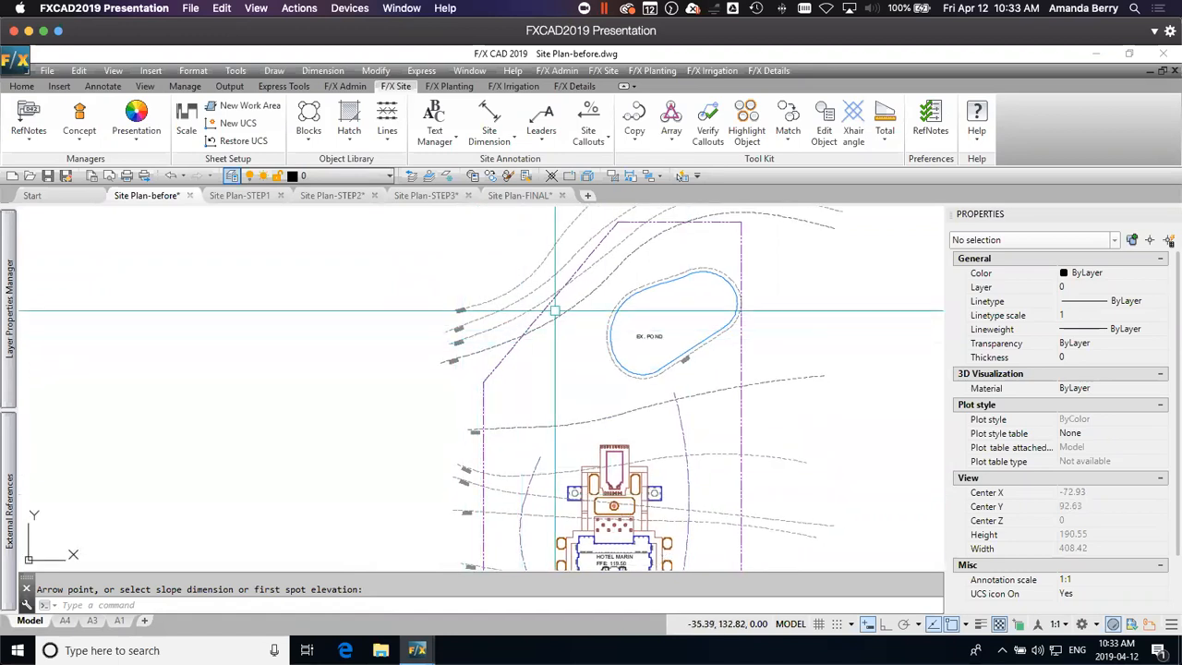
left_click(647, 239)
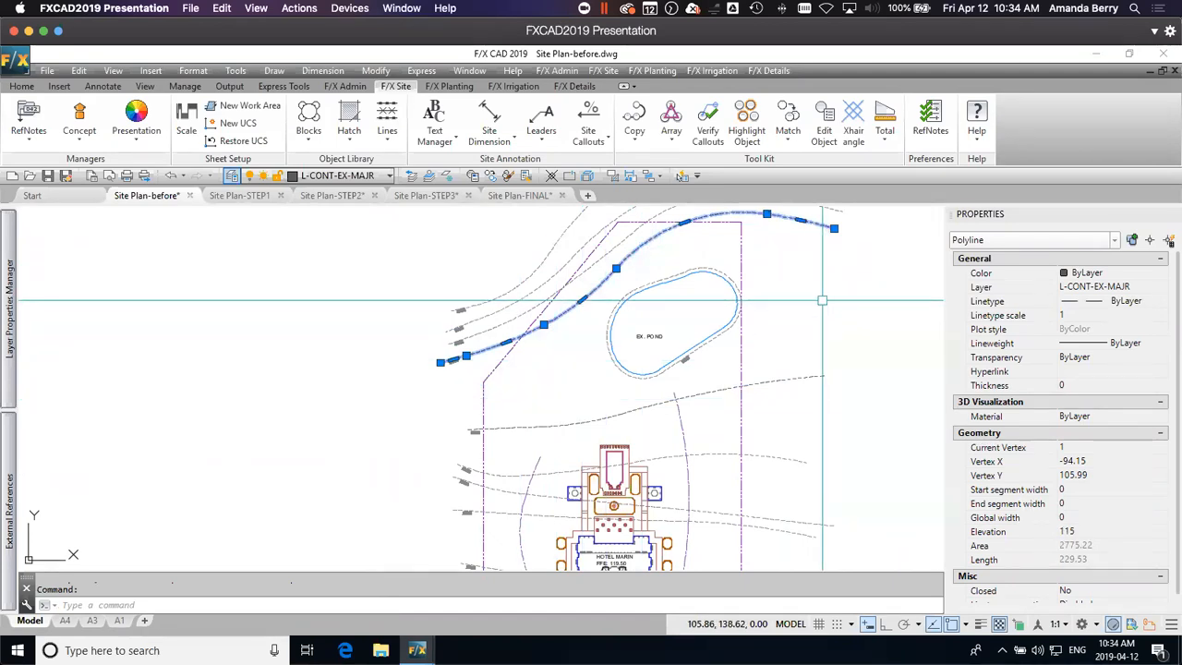
key("Escape")
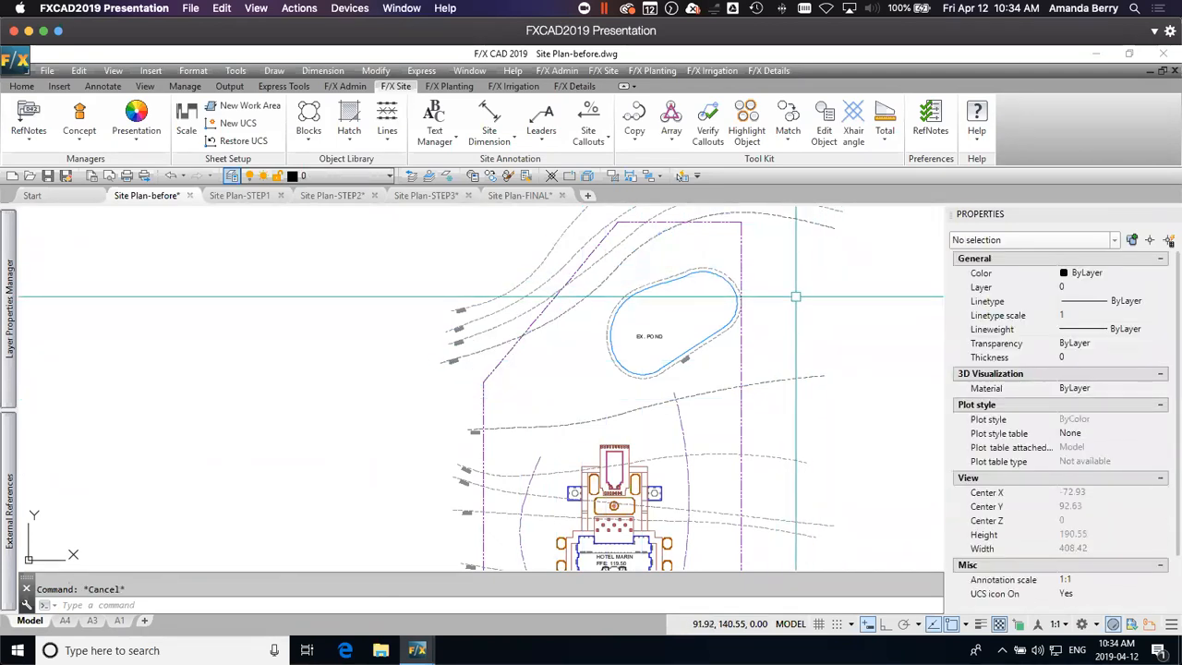
left_click(621, 265)
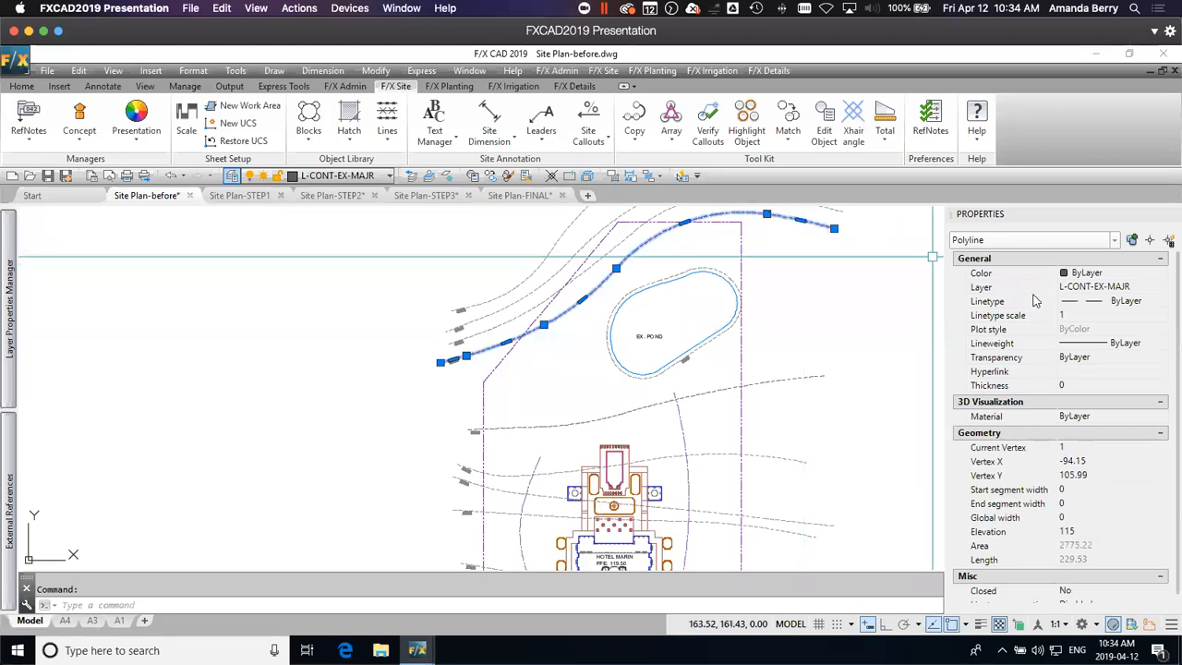
left_click(1083, 533)
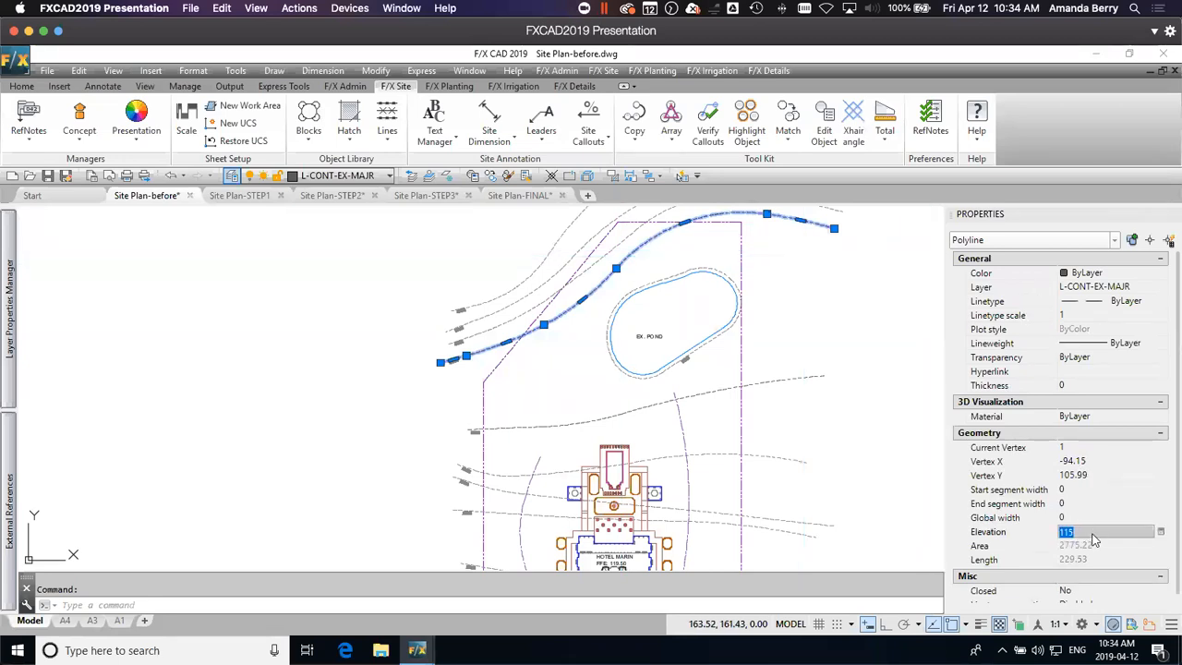
scroll(453, 362, "up", 3)
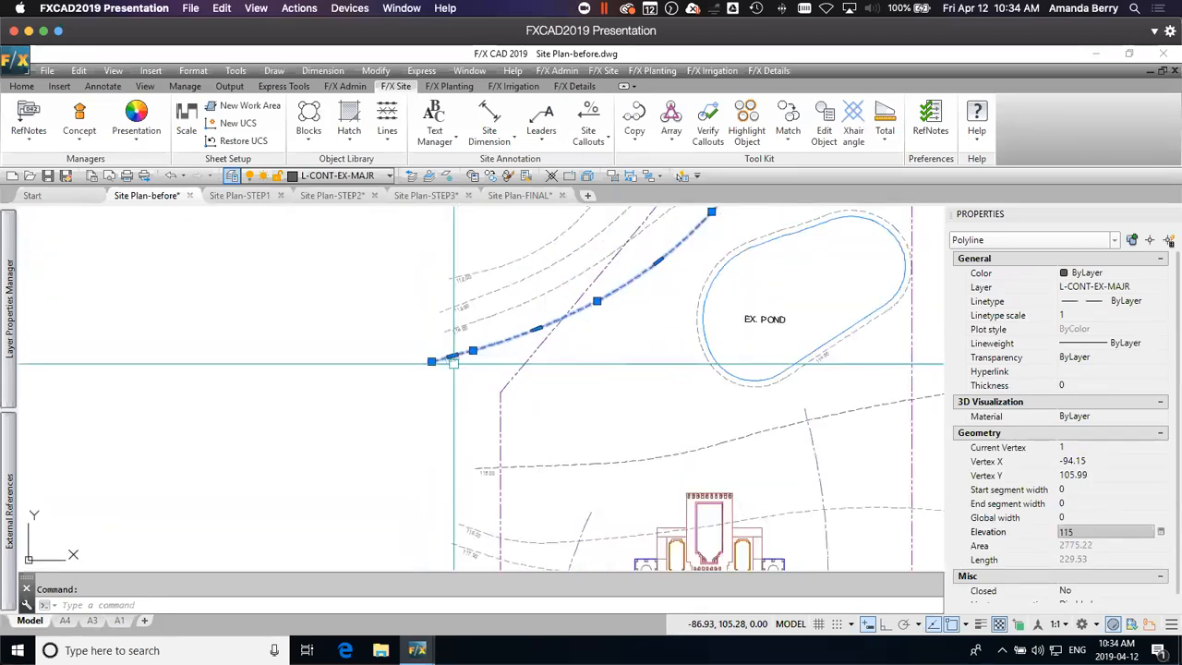
scroll(454, 362, "up", 2)
key("Escape")
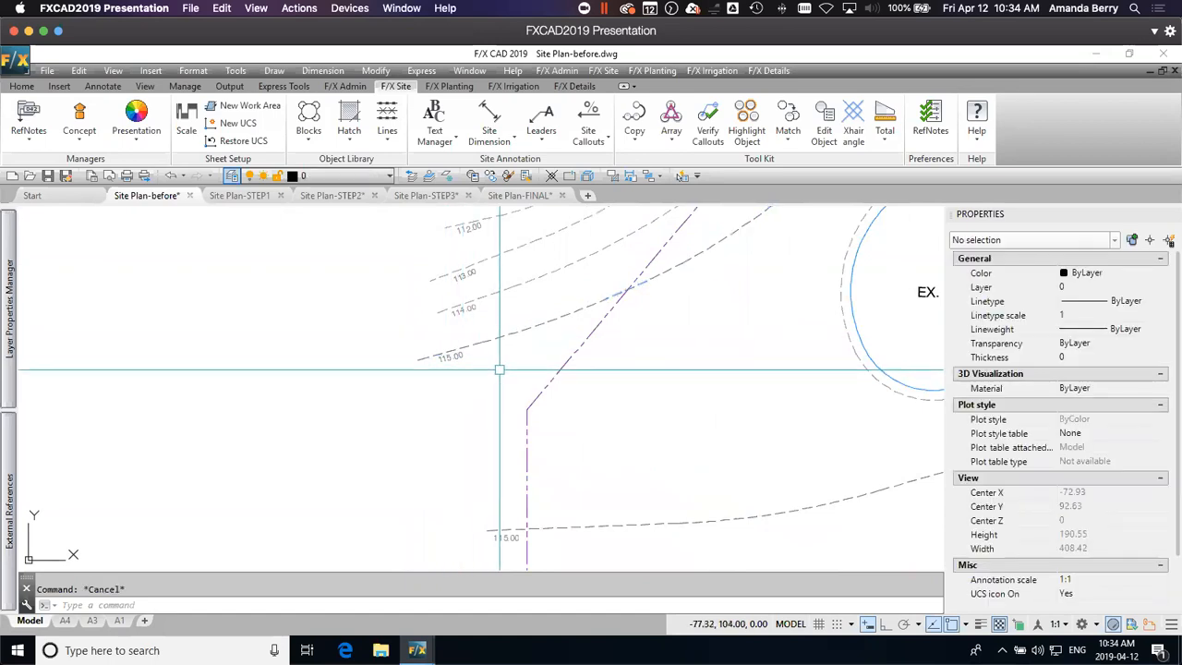
Step: Check the running object snaps and place a 115 Spot Elevation callout where the 115.00 contour south of the pond crosses the west property line
scroll(499, 369, "down", 4)
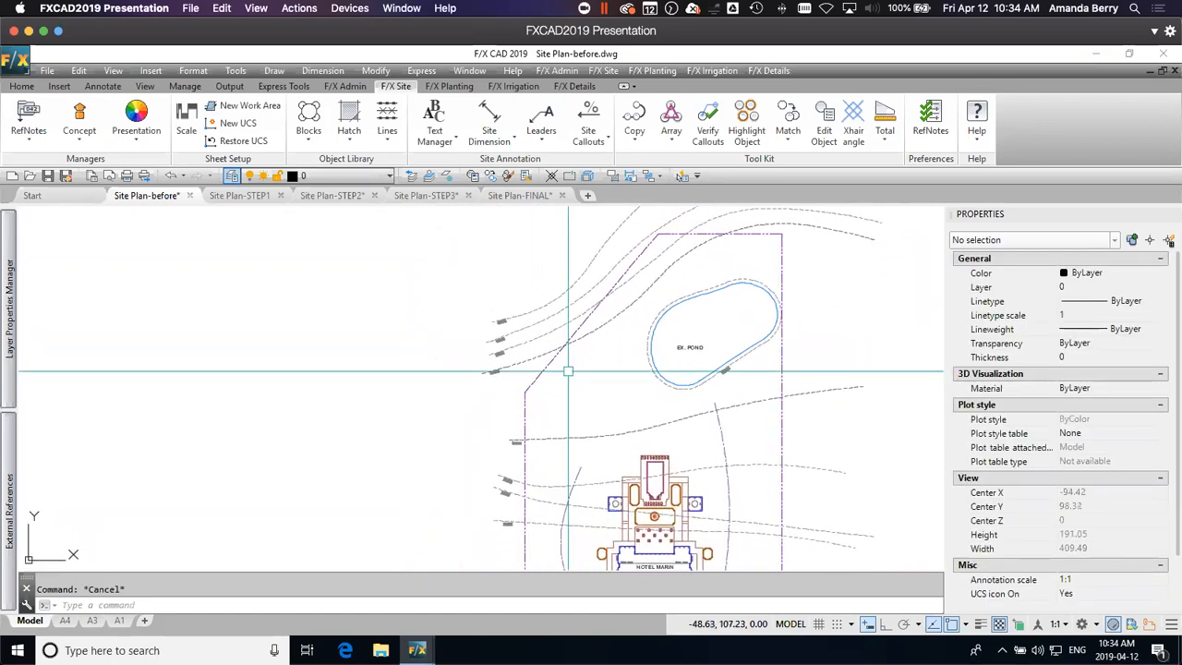
mouse_move(593, 422)
middle_mouse_down()
mouse_move(585, 406)
mouse_move(572, 410)
middle_mouse_up()
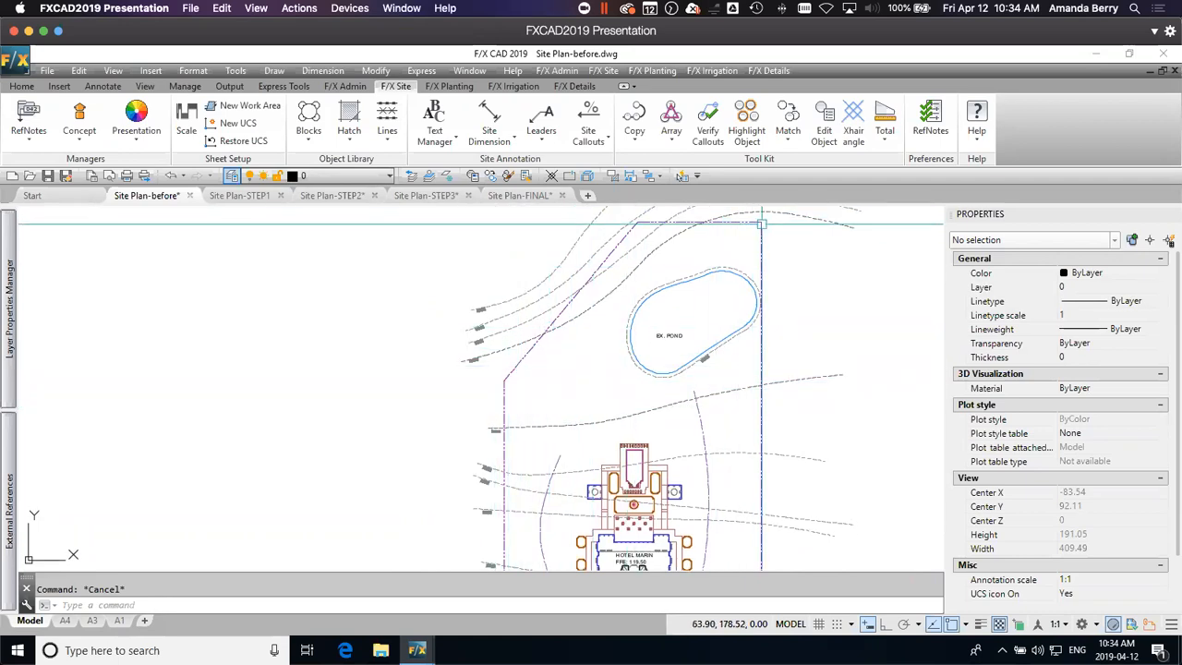
middle_click_drag(760, 498, 759, 344)
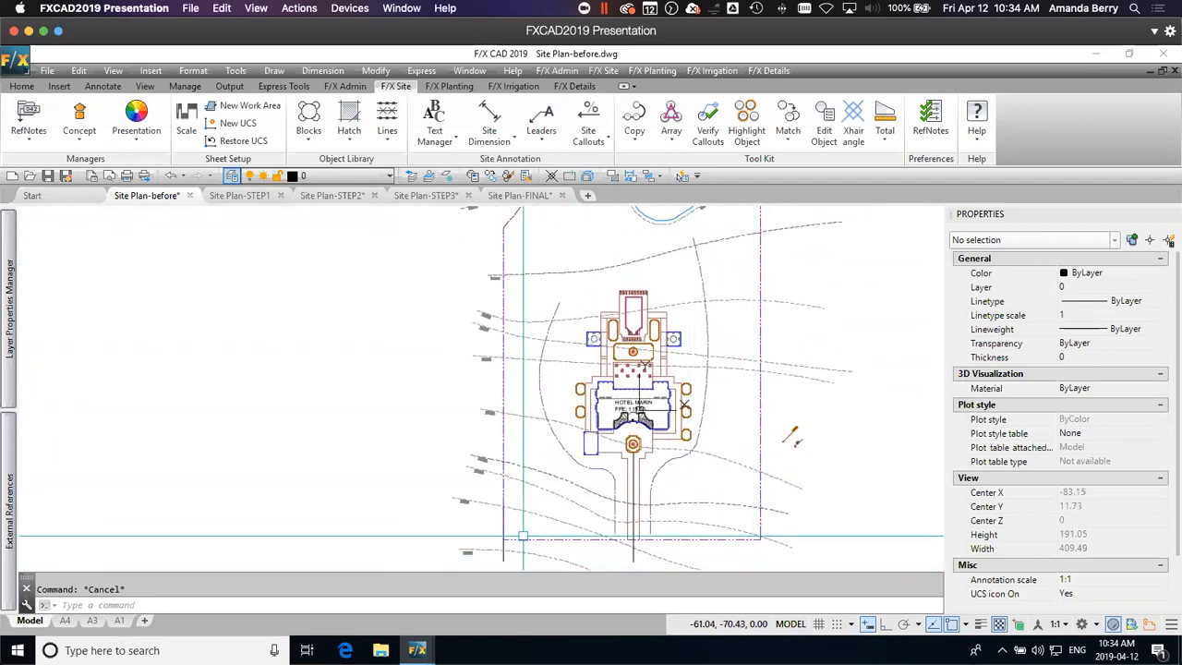
scroll(504, 225, "up", 4)
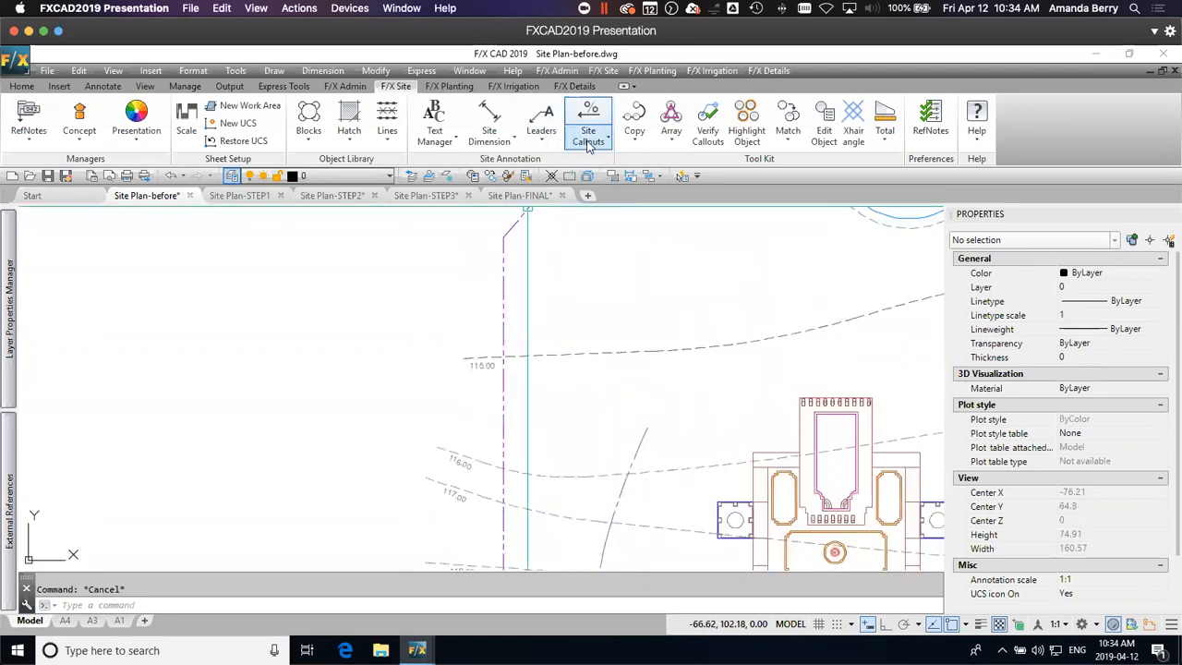
left_click(589, 136)
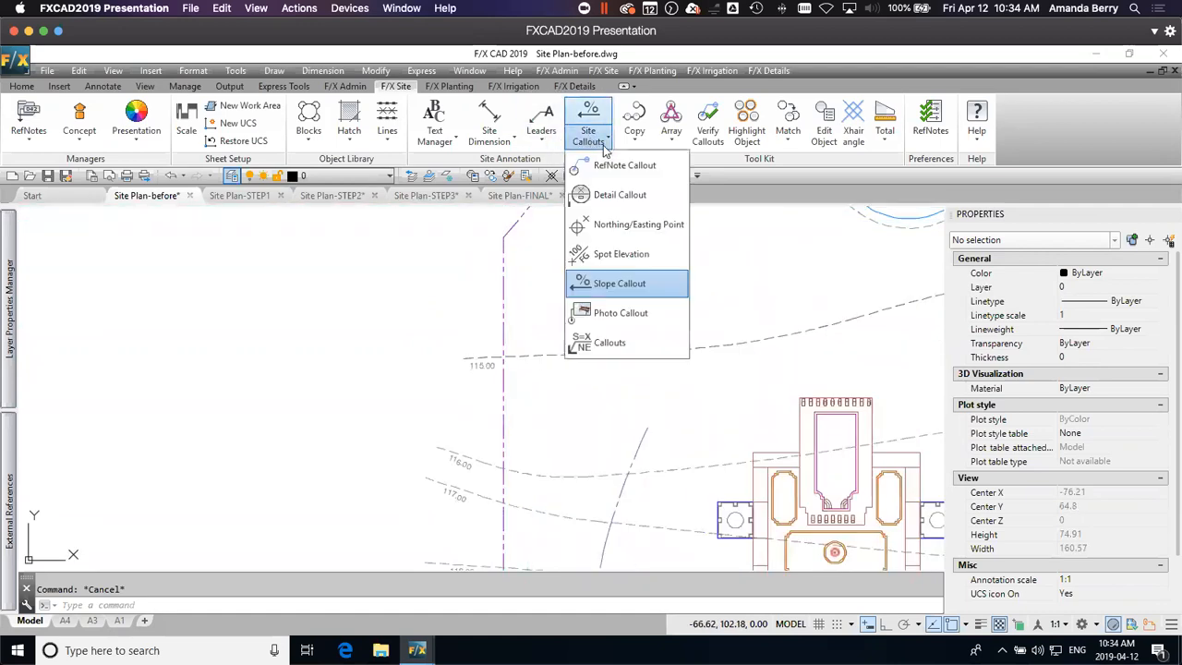
left_click(634, 255)
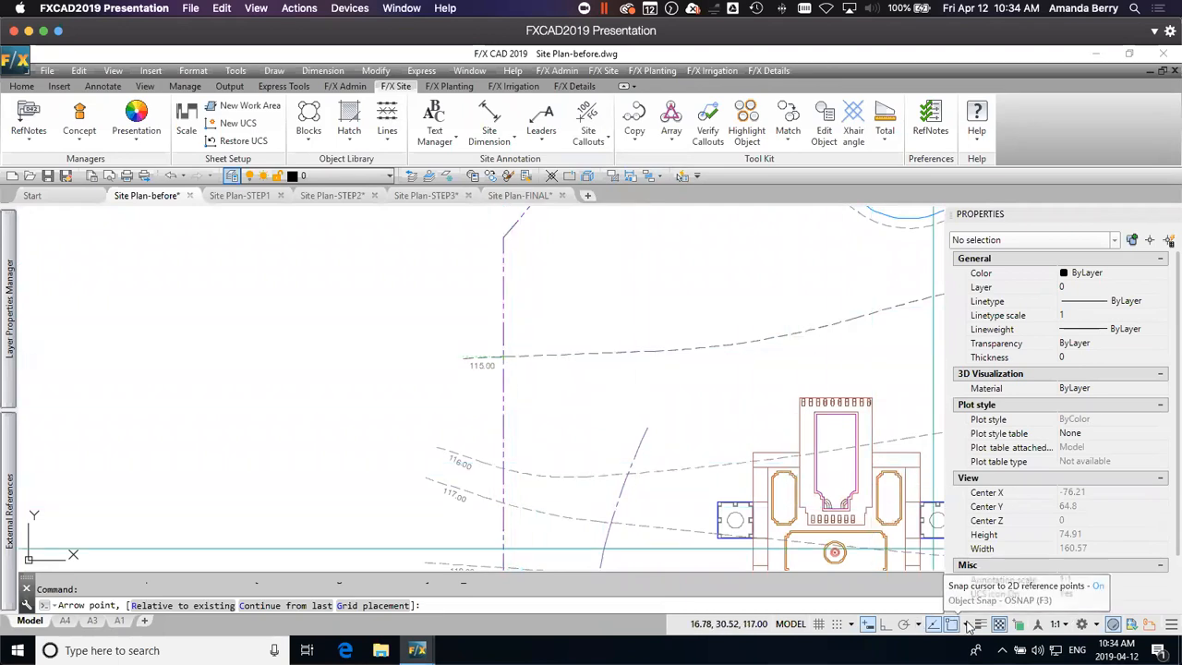
left_click(965, 625)
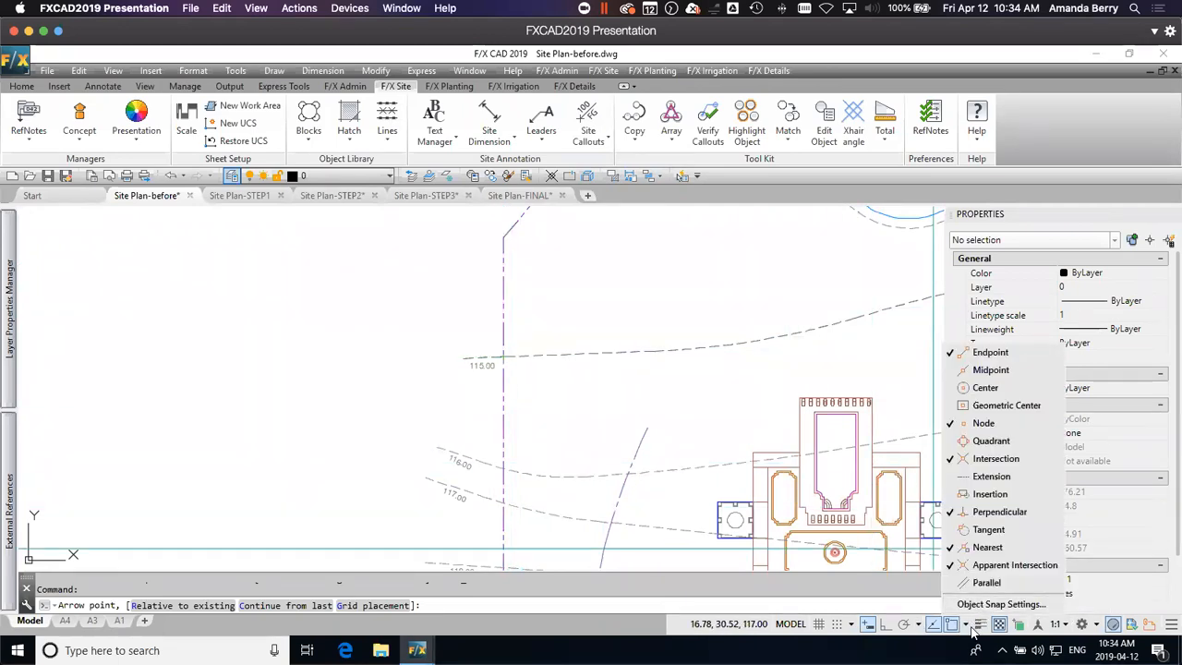
left_click(966, 627)
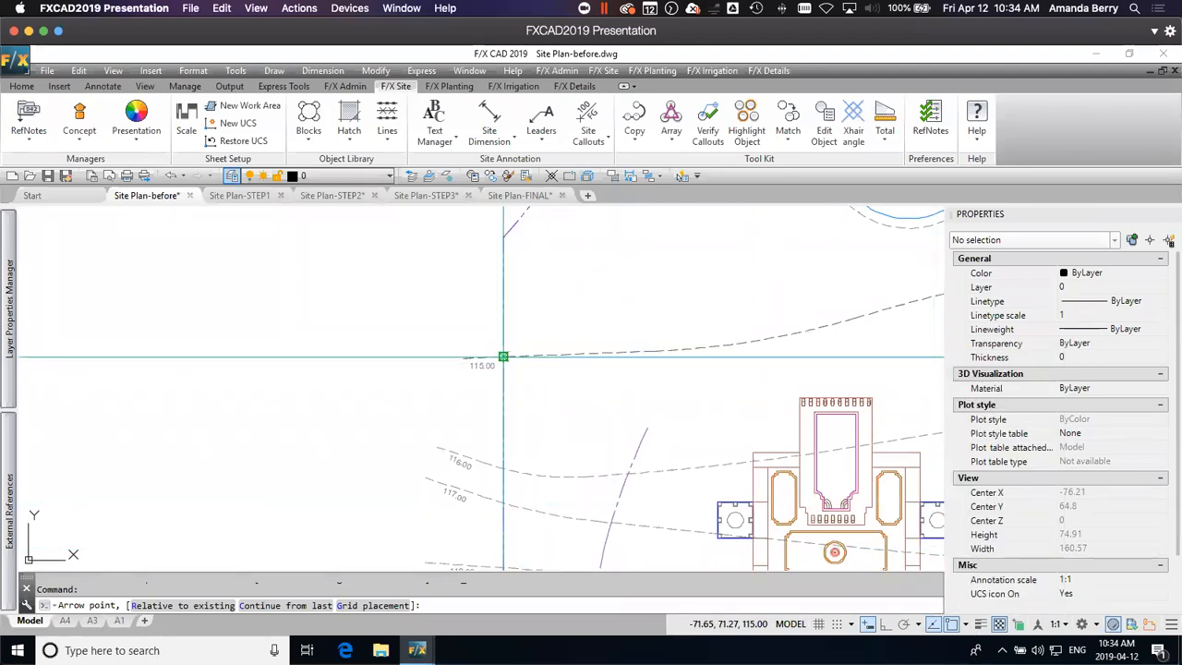
left_click(503, 357)
left_click_drag(547, 242, 755, 206)
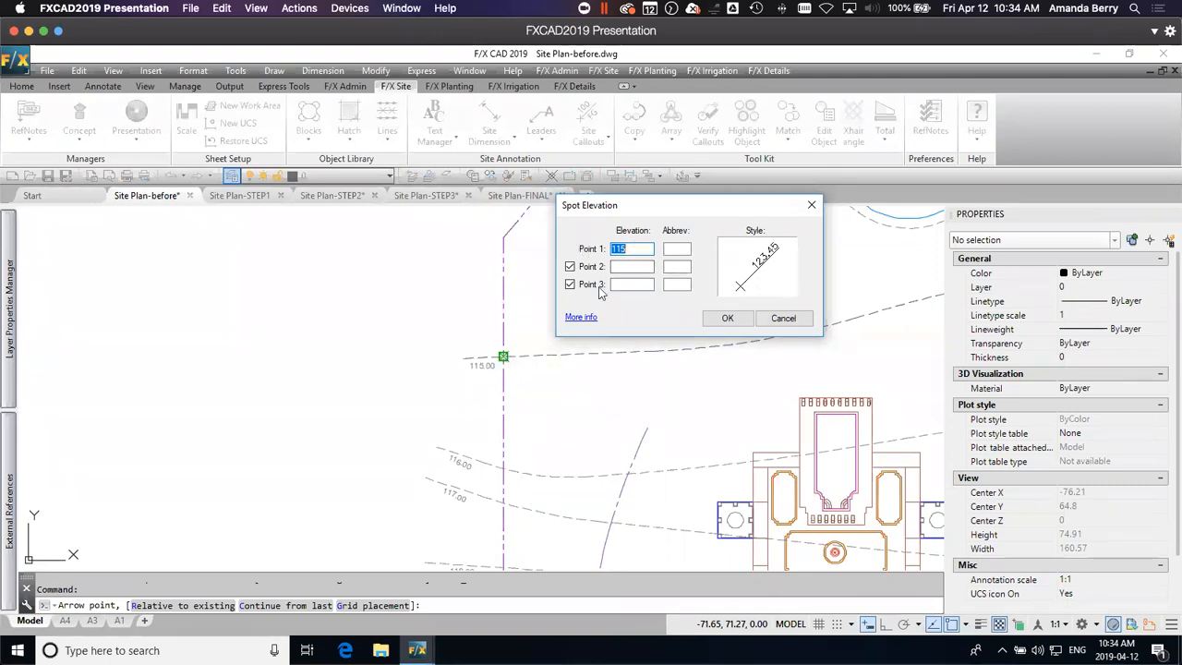
left_click(726, 319)
scroll(493, 364, "up", 5)
left_click(511, 345)
Step: Place a 116 Spot Elevation callout at the intersection of the 116.00 contour and the west property line, with a 45° leader
scroll(555, 381, "down", 2)
middle_click_drag(564, 444, 565, 354)
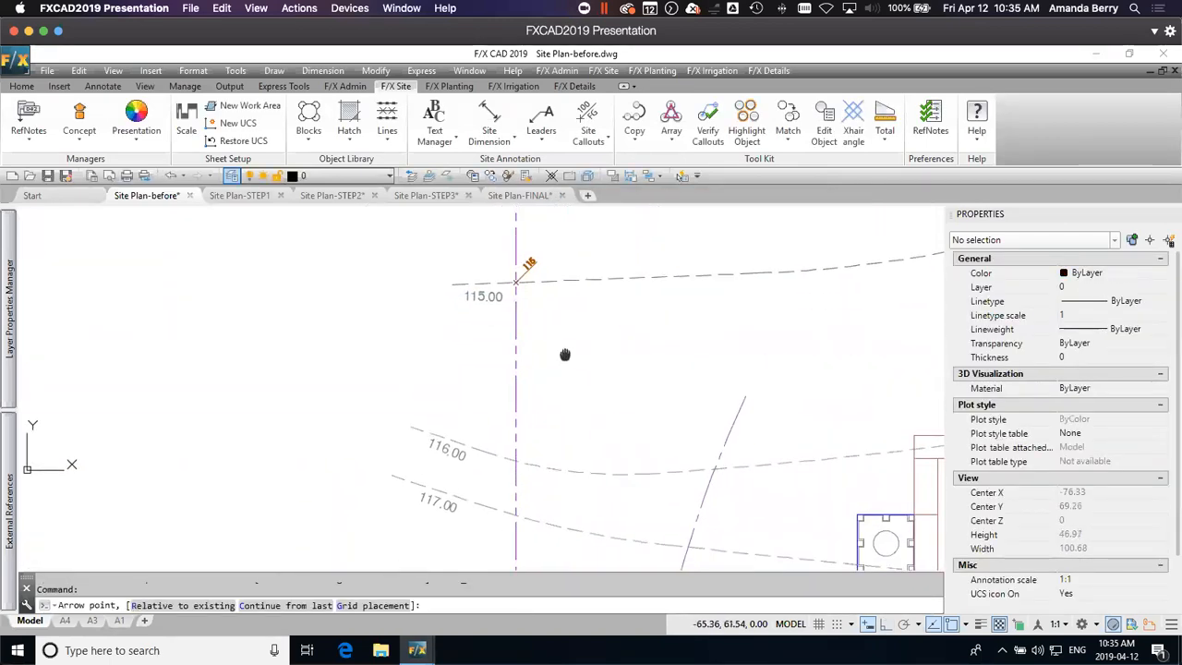
left_click(516, 460)
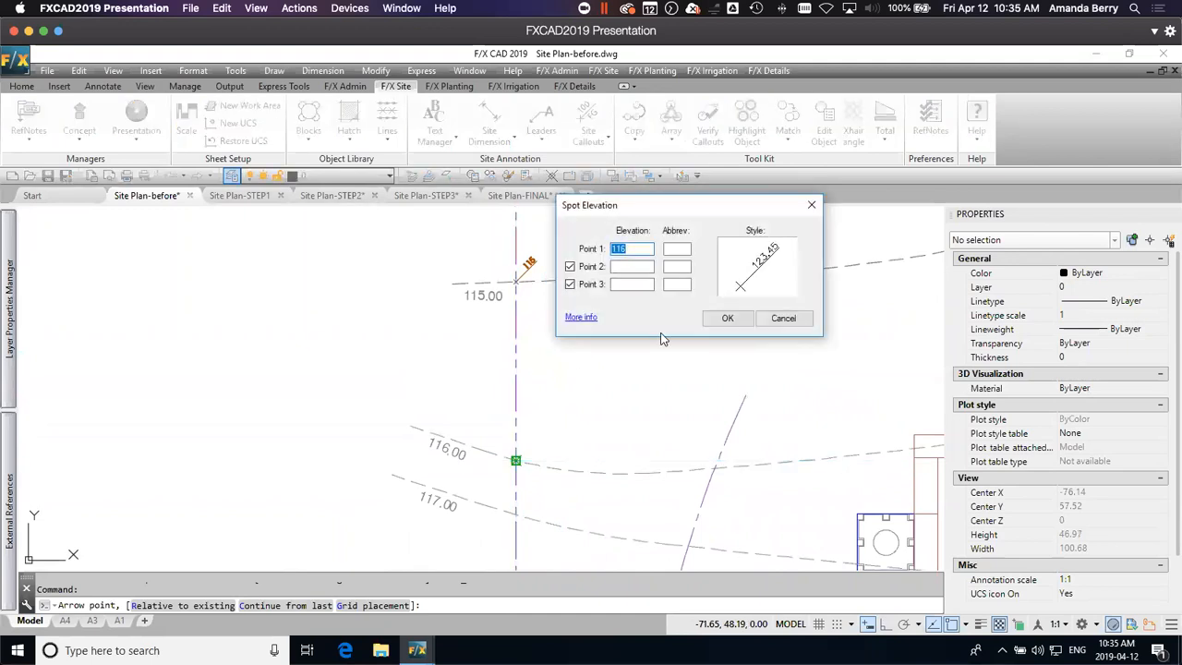
left_click(728, 318)
scroll(514, 461, "up", 3)
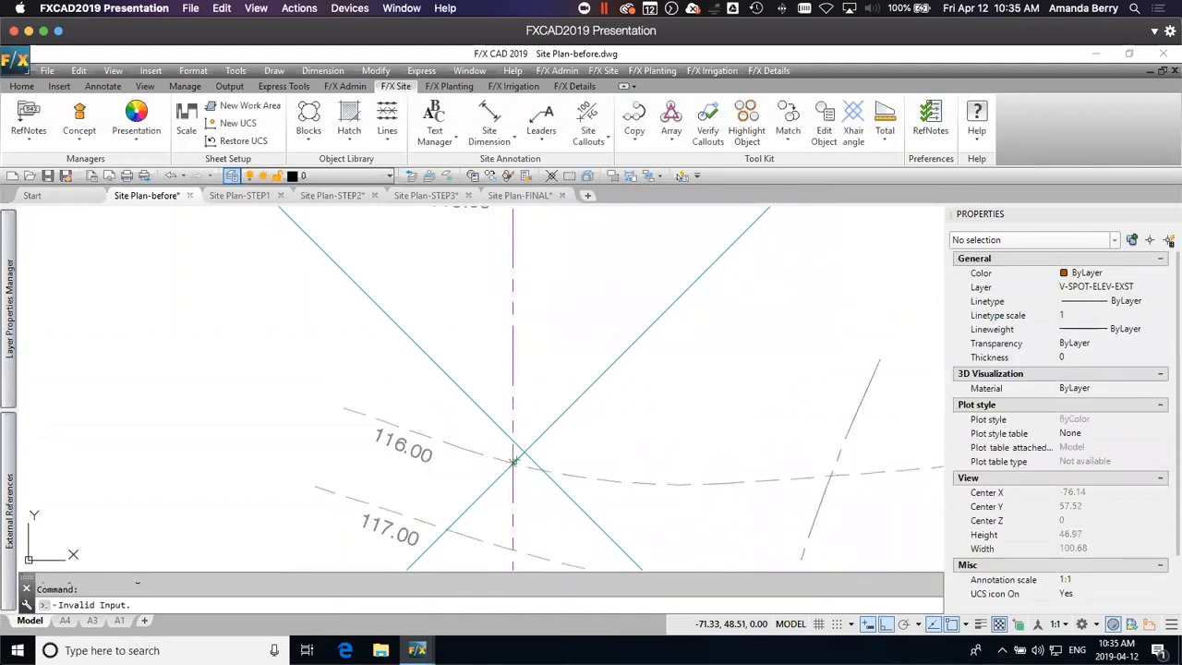
left_click(528, 446)
Step: Place a 117 Spot Elevation callout where the 117.00 contour meets the west property line, with its leader at 45°
scroll(559, 494, "down", 2)
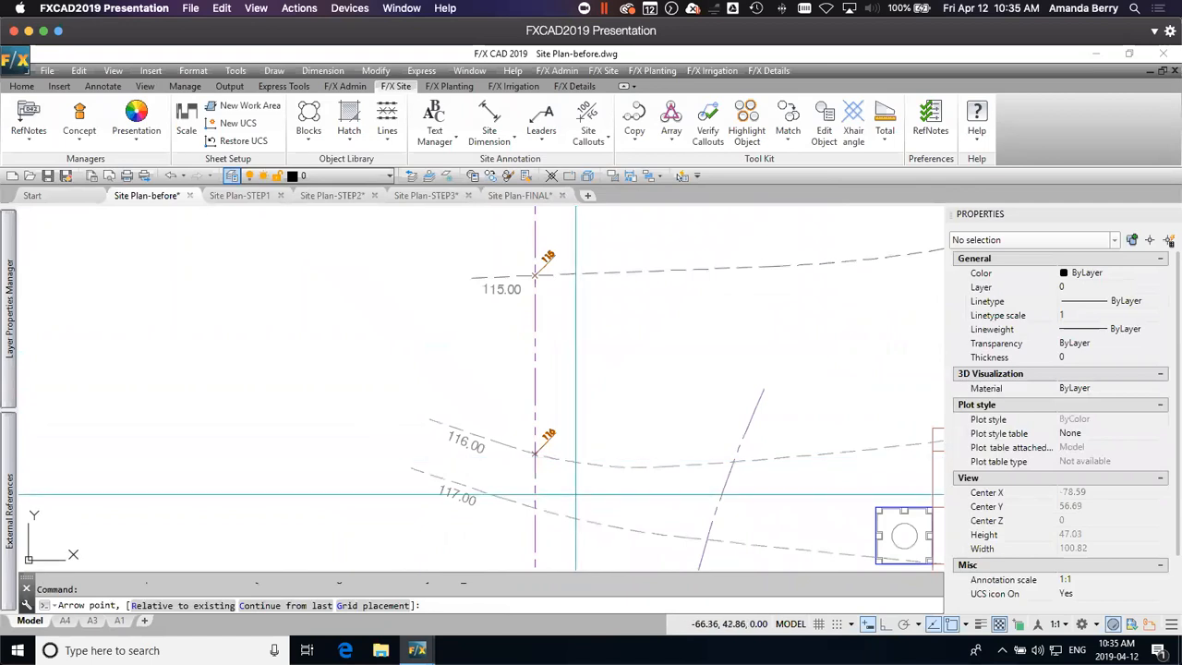
middle_click_drag(559, 494, 559, 392)
left_click(527, 400)
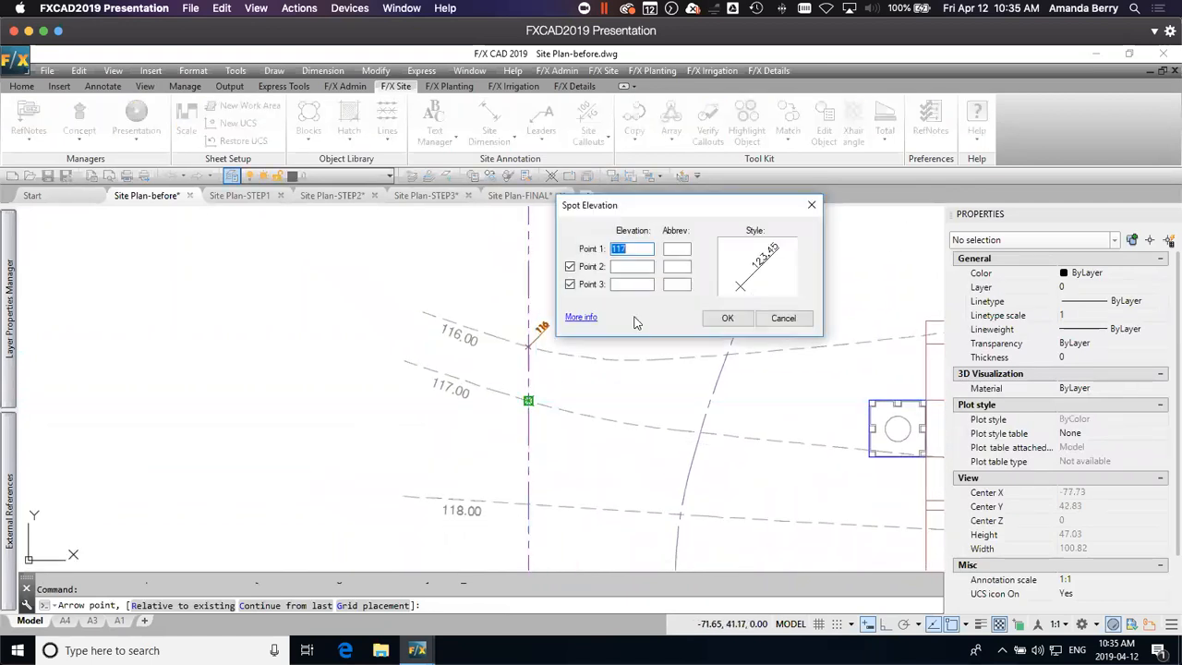
left_click(725, 319)
scroll(527, 400, "up", 2)
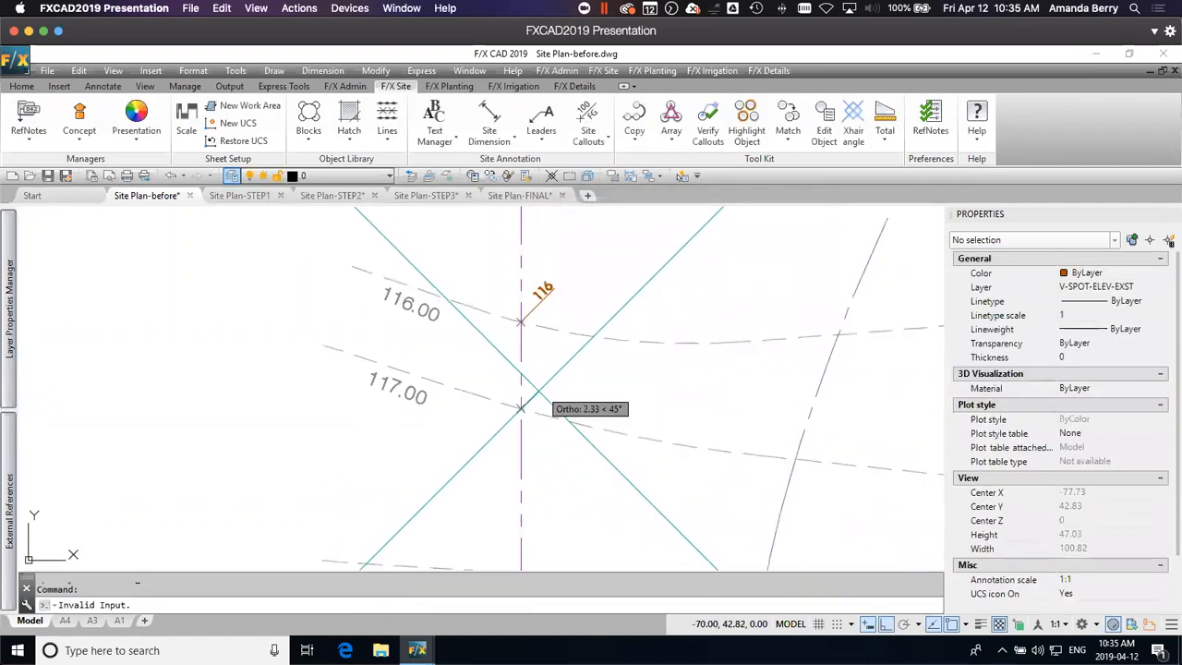
key("Return")
Step: Place a 118 Spot Elevation callout where the 118.00 contour crosses the west property line, with a 45° leader
scroll(520, 406, "down", 2)
middle_click_drag(552, 498, 552, 401)
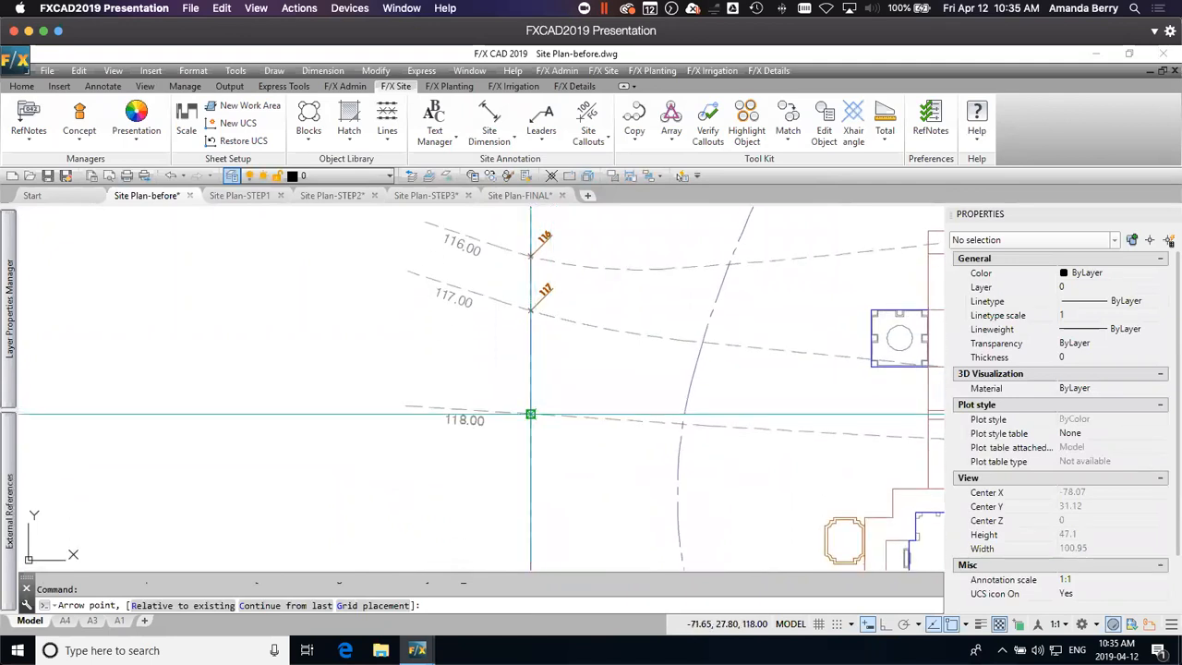
left_click(552, 401)
left_click(726, 317)
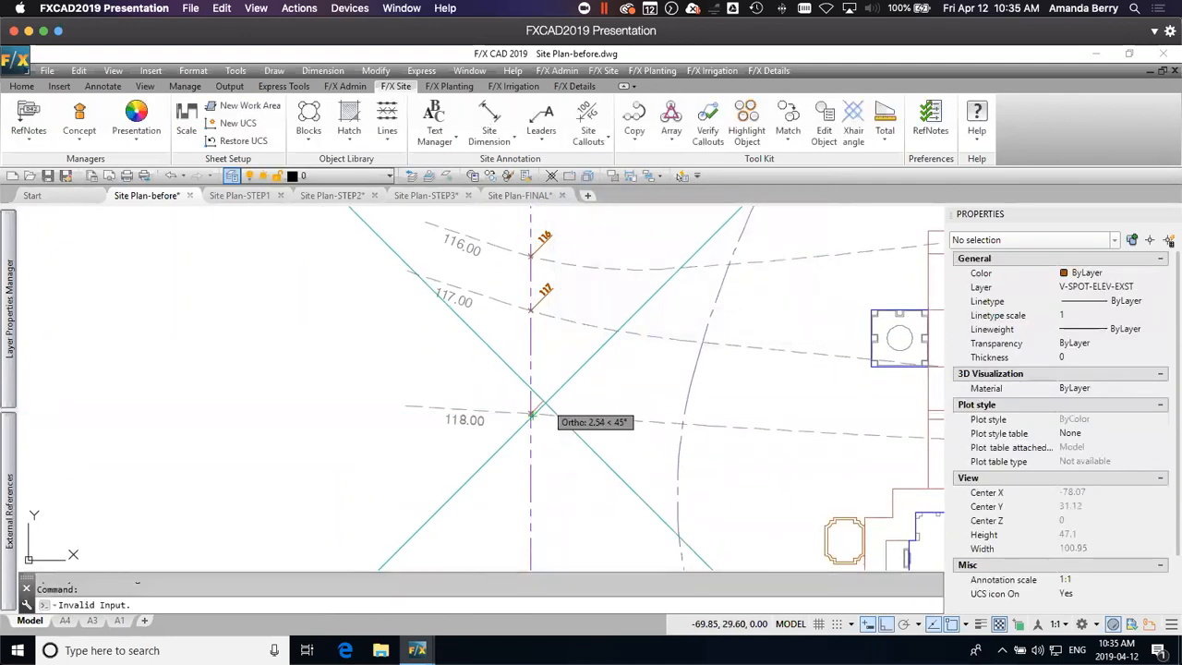
scroll(530, 414, "up", 1)
left_click(538, 404)
key("Return")
Step: Place a 119 Spot Elevation callout at the intersection of the 119.00 contour and the west property line
scroll(604, 399, "down", 2)
middle_click_drag(594, 447, 576, 306)
scroll(564, 407, "up", 2)
left_click(566, 407)
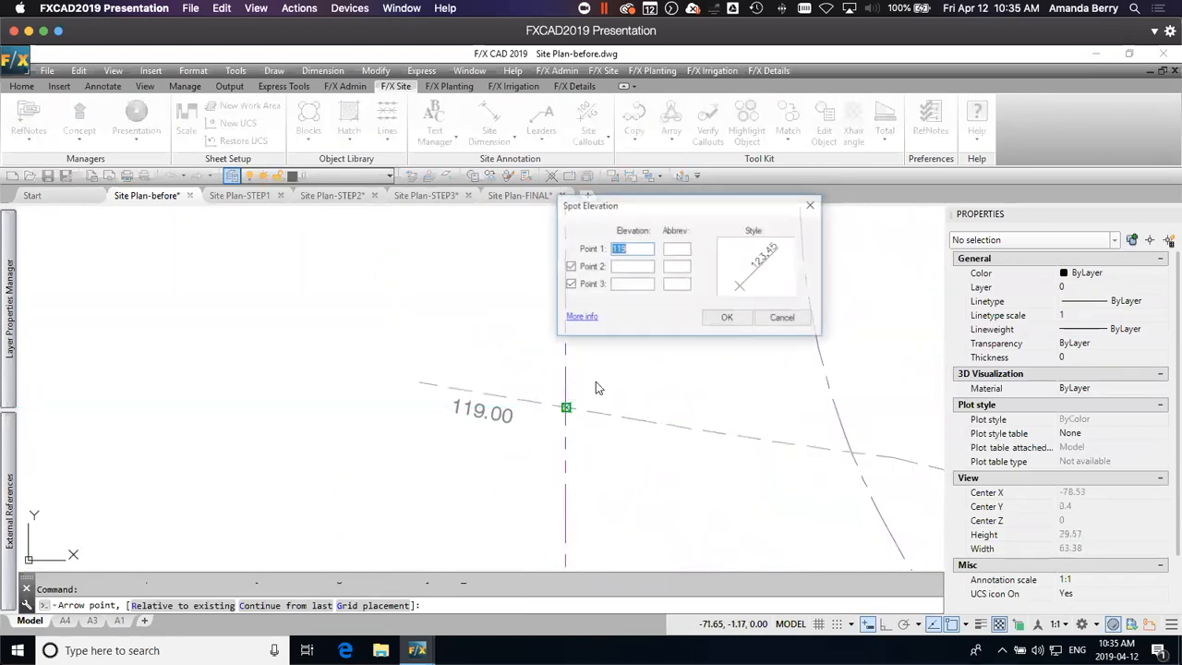
left_click(727, 322)
left_click(585, 389)
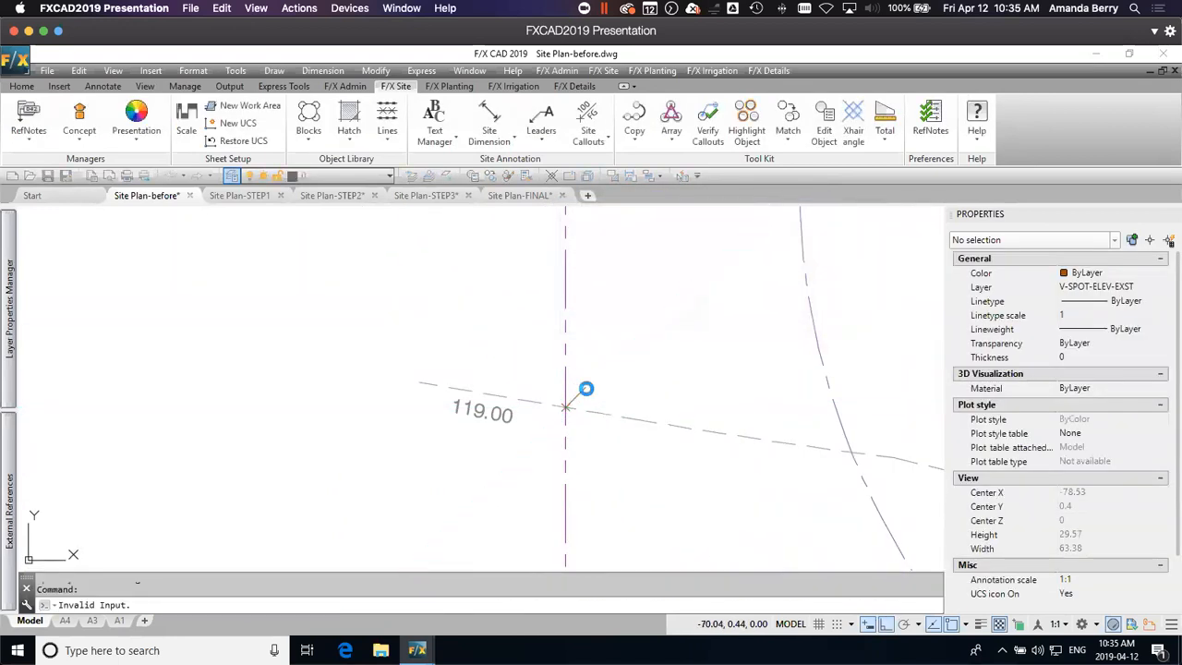
Step: Place a 120 Spot Elevation callout where the 120.00 contour crosses the west property line
scroll(592, 408, "down", 5)
scroll(593, 408, "up", 2)
middle_click_drag(596, 463, 560, 335)
left_click(550, 268)
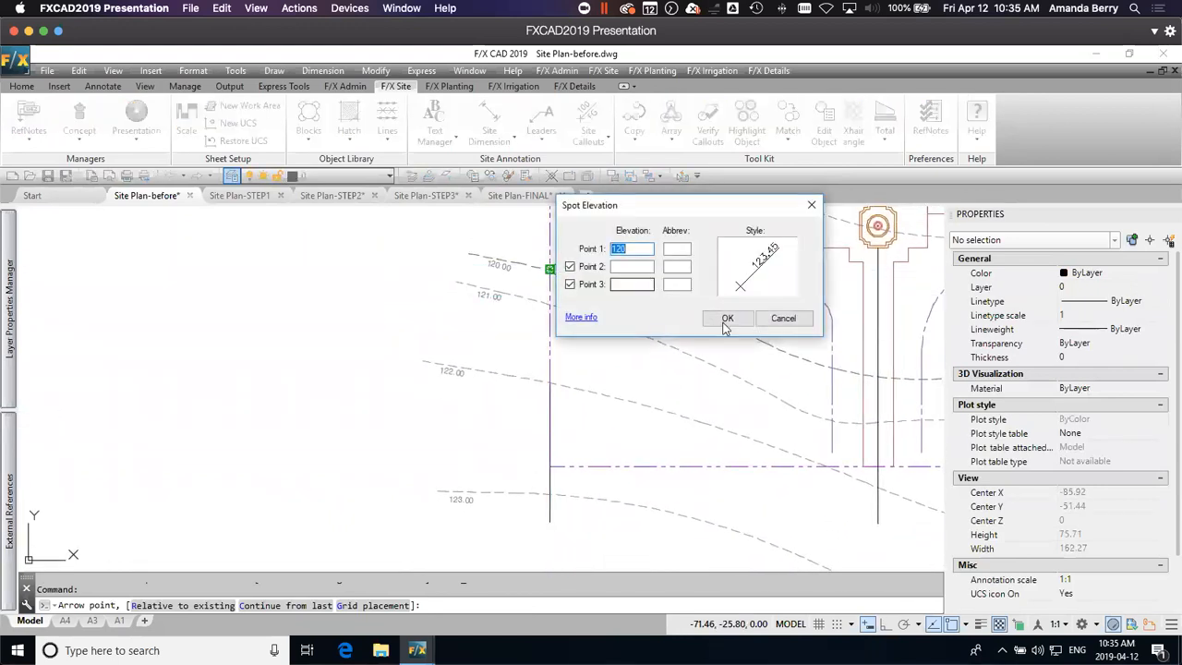
left_click(701, 315)
left_click(560, 256)
Step: Place Spot Elevation callouts of 121 and 122 where the 121.00 and 122.00 contours cross the west property line, with 45° leaders
left_click(550, 304)
left_click(726, 315)
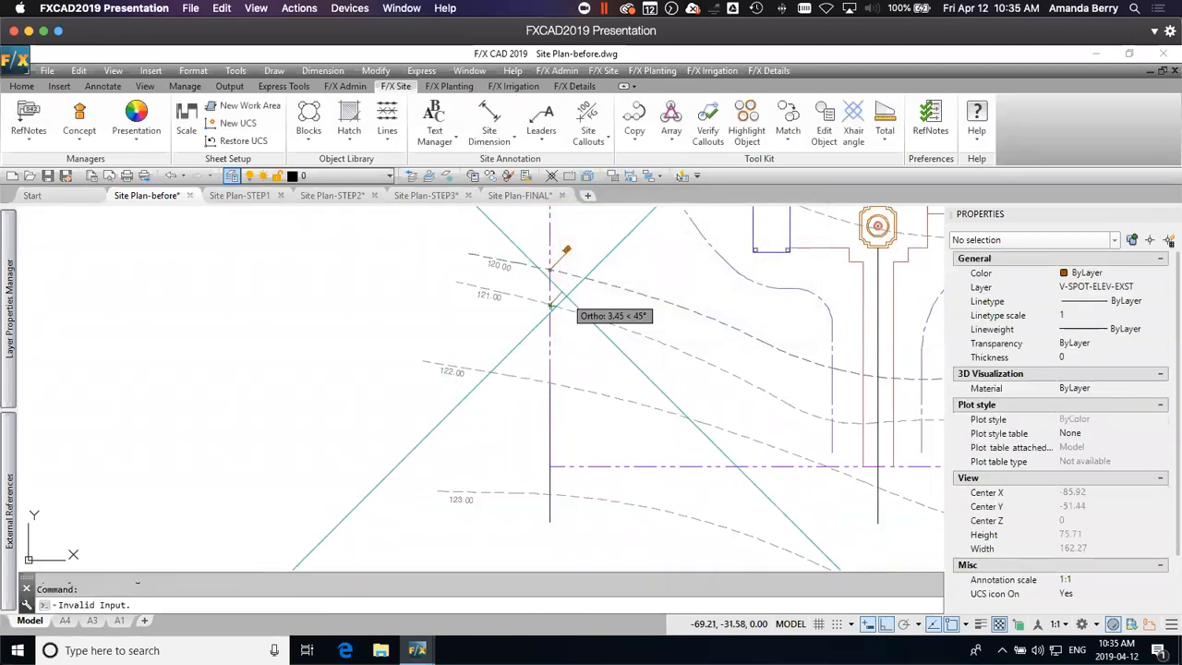
left_click(562, 290)
left_click(550, 383)
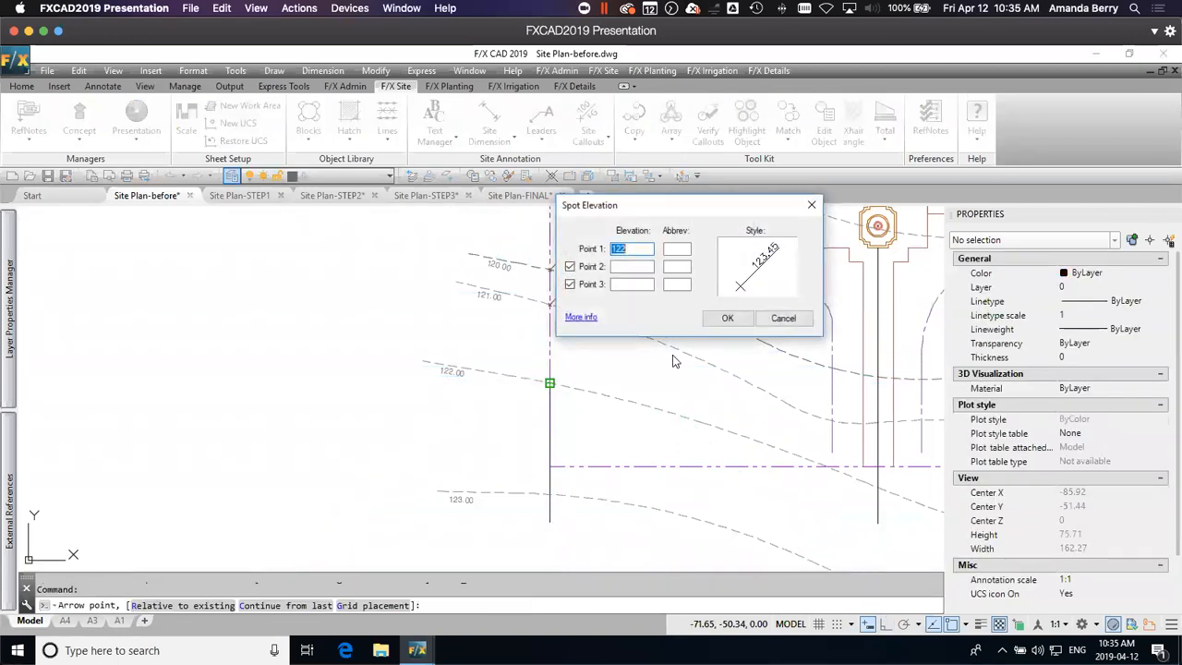
left_click(729, 318)
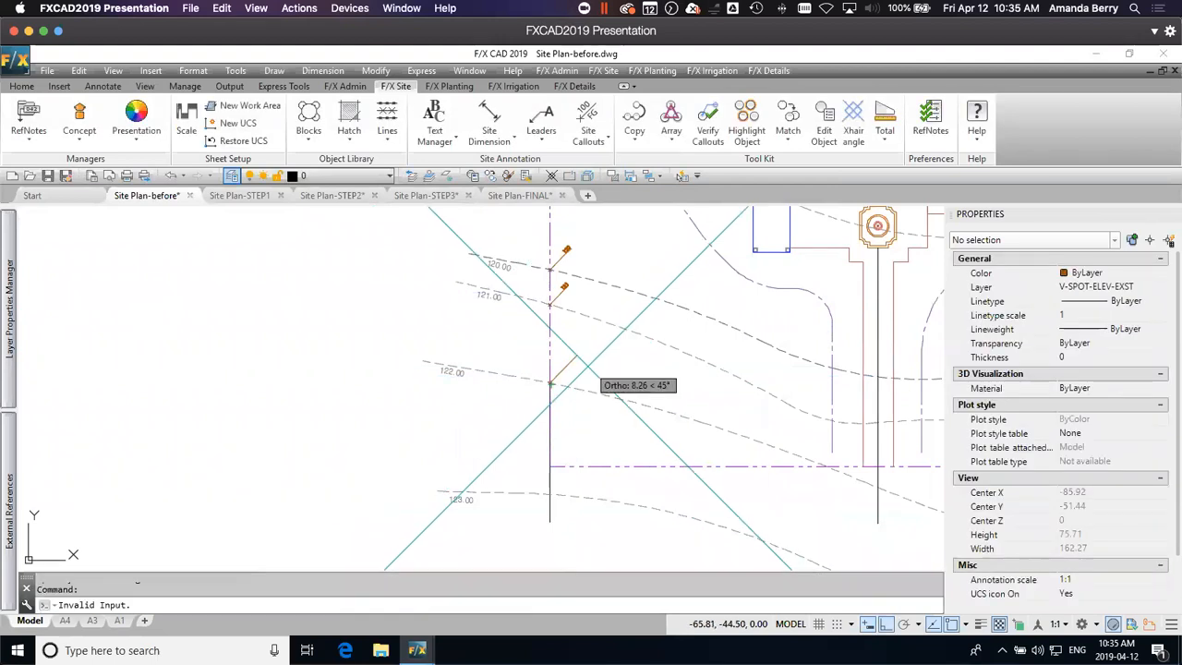
left_click(563, 365)
key("Return")
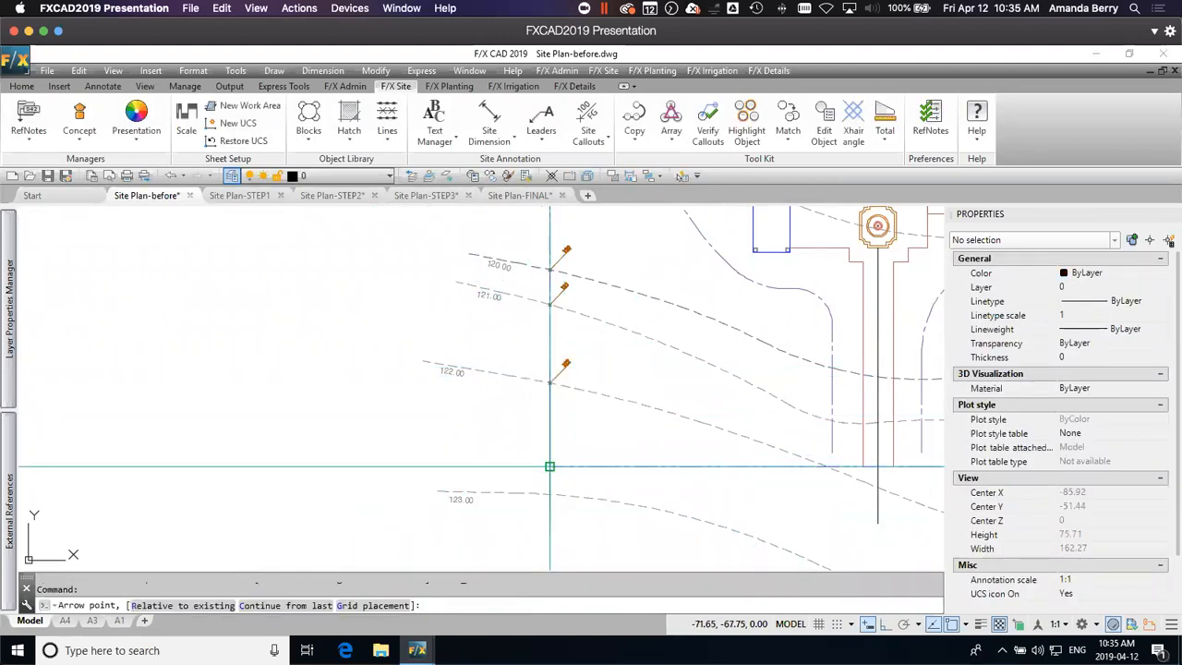
Step: Place a 122 Spot Elevation callout where the 122.00 contour crosses the south property line, just west of the hotel's entry drive
middle_click_drag(549, 466, 411, 408)
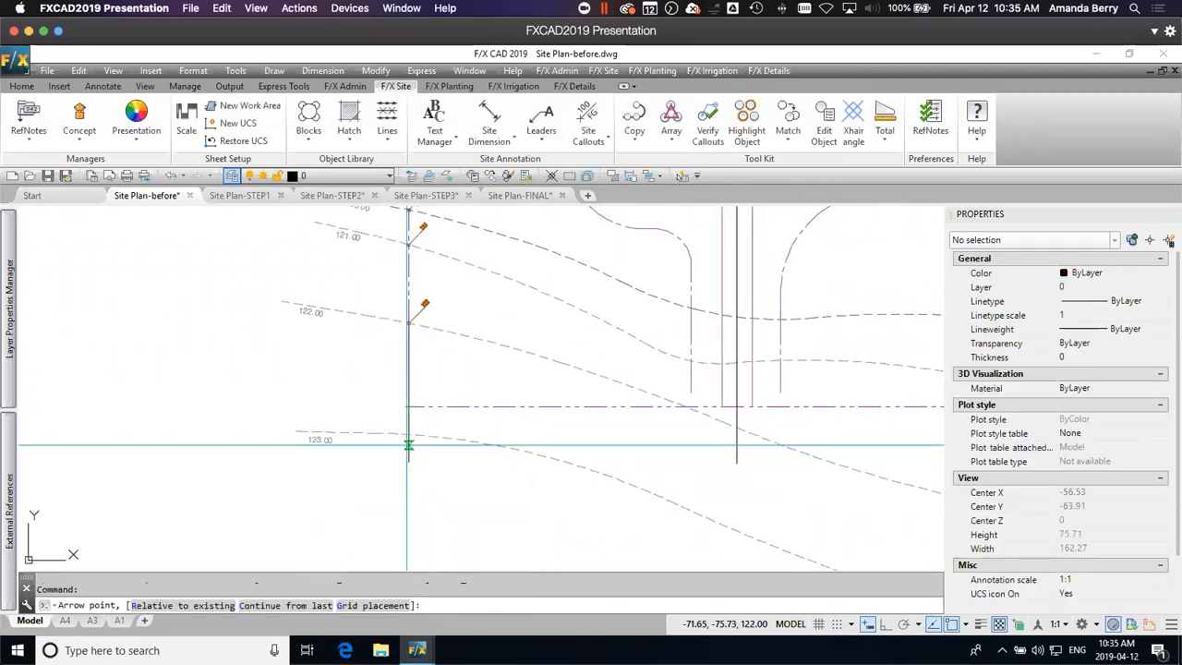
left_click(685, 406)
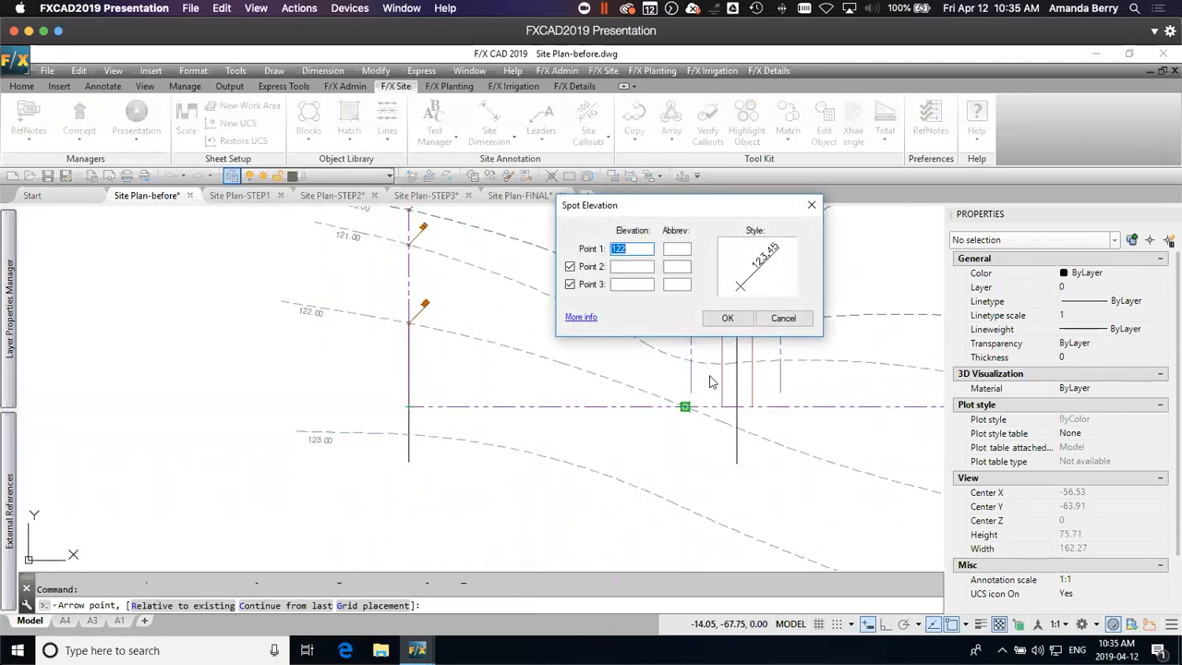
left_click(726, 318)
scroll(693, 388, "up", 4)
left_click(711, 411)
Step: Place a 115 Spot Elevation callout where the northern 115.00 contour crosses the diagonal northwest property line, west of the pond
scroll(713, 409, "down", 3)
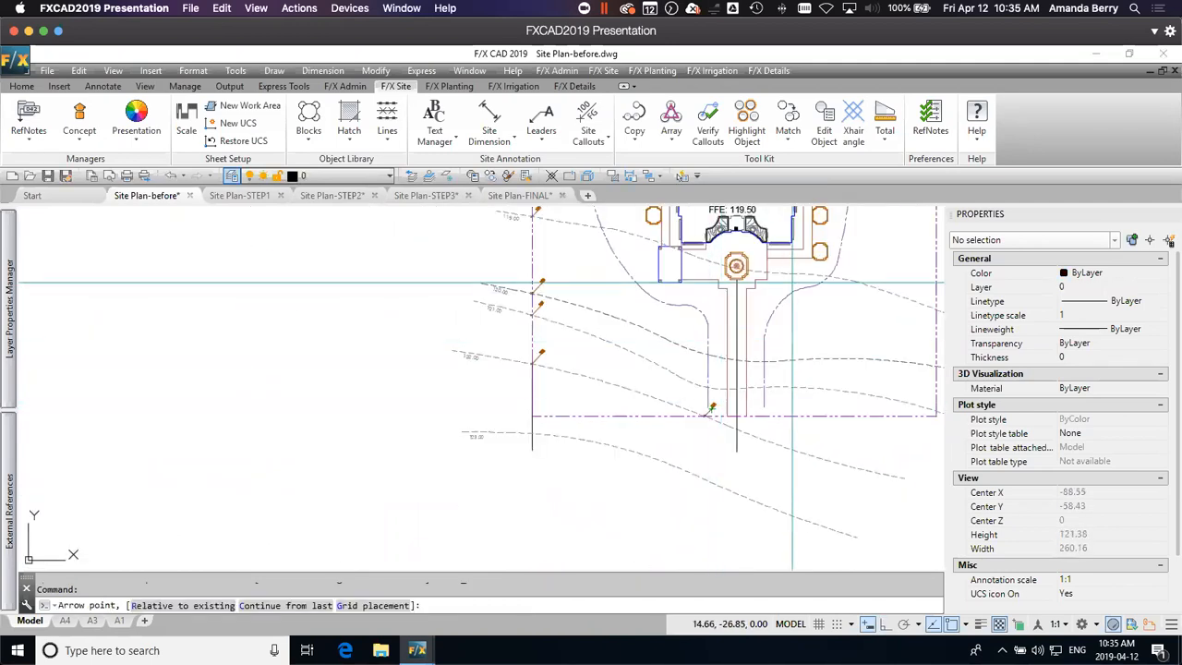
scroll(792, 282, "down", 3)
middle_click_drag(684, 237, 736, 361)
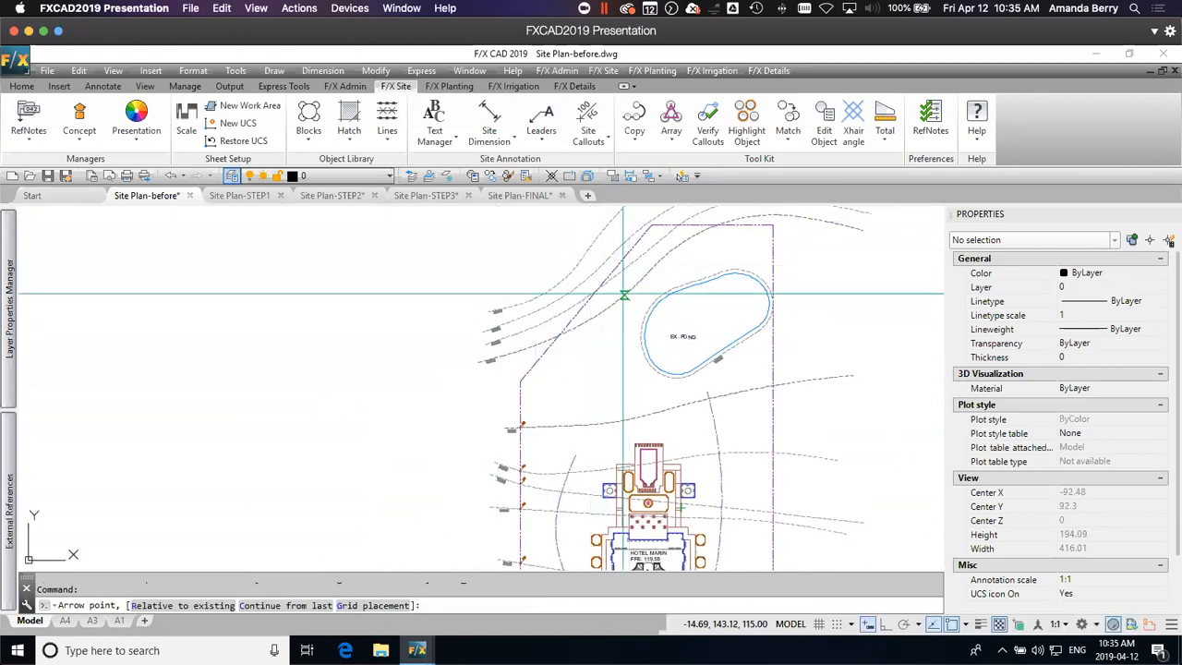
scroll(555, 334, "up", 3)
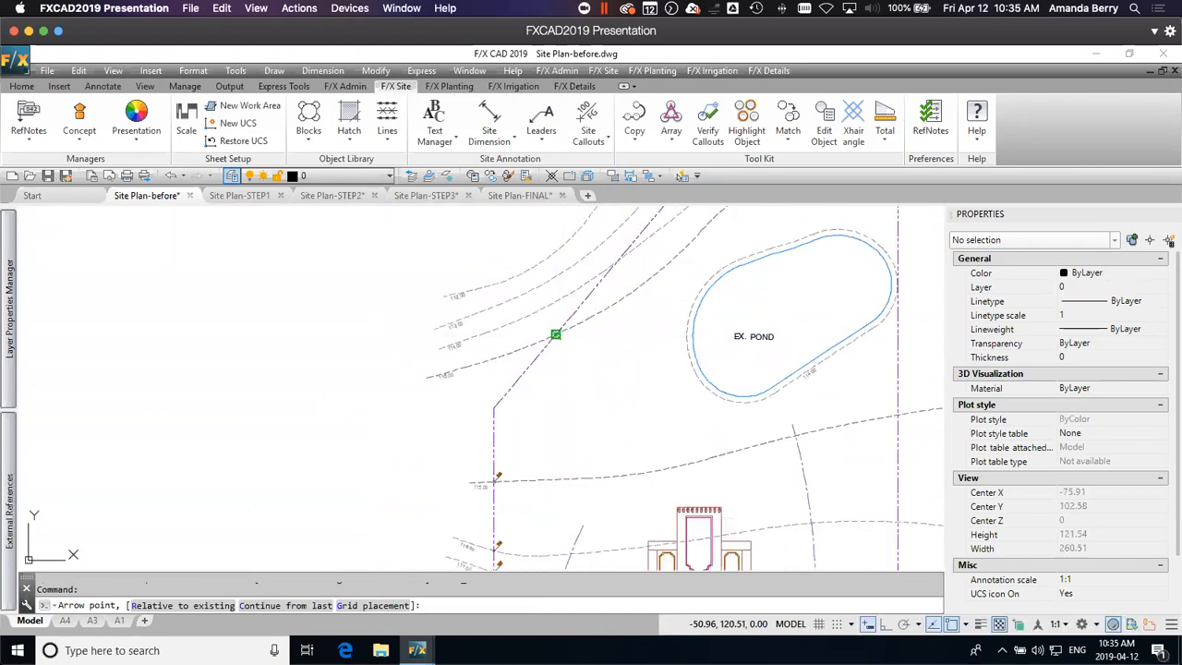
left_click(555, 334)
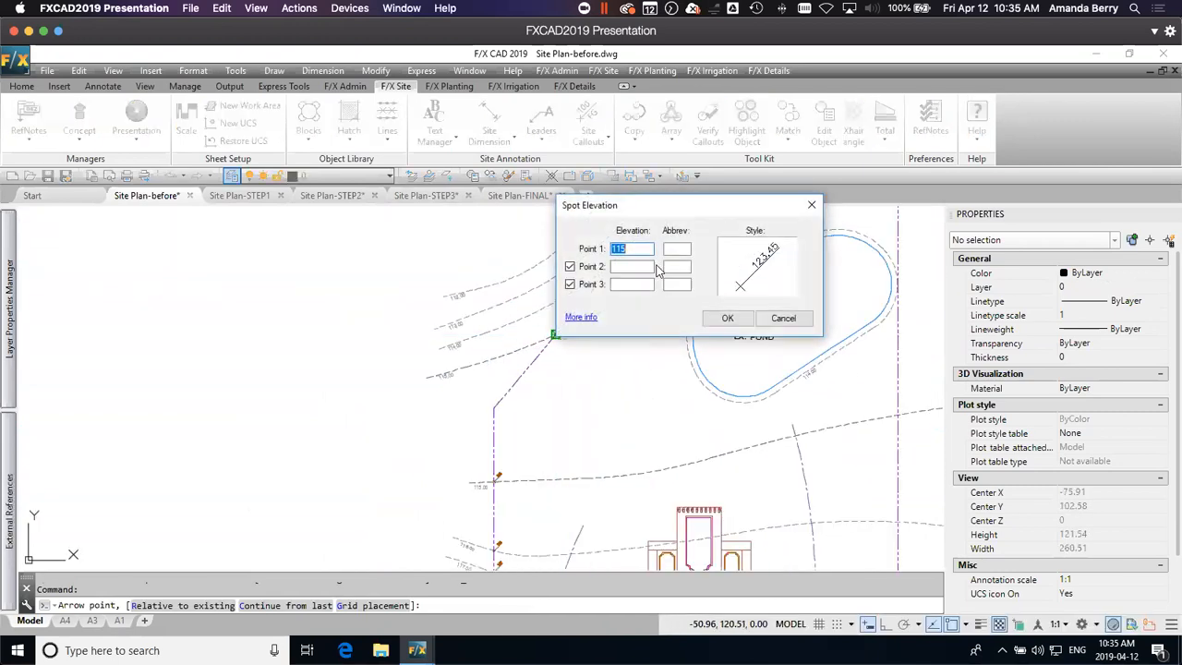
left_click(727, 319)
scroll(565, 321, "down", 6)
scroll(443, 406, "up", 8)
scroll(388, 353, "up", 4)
key("Return")
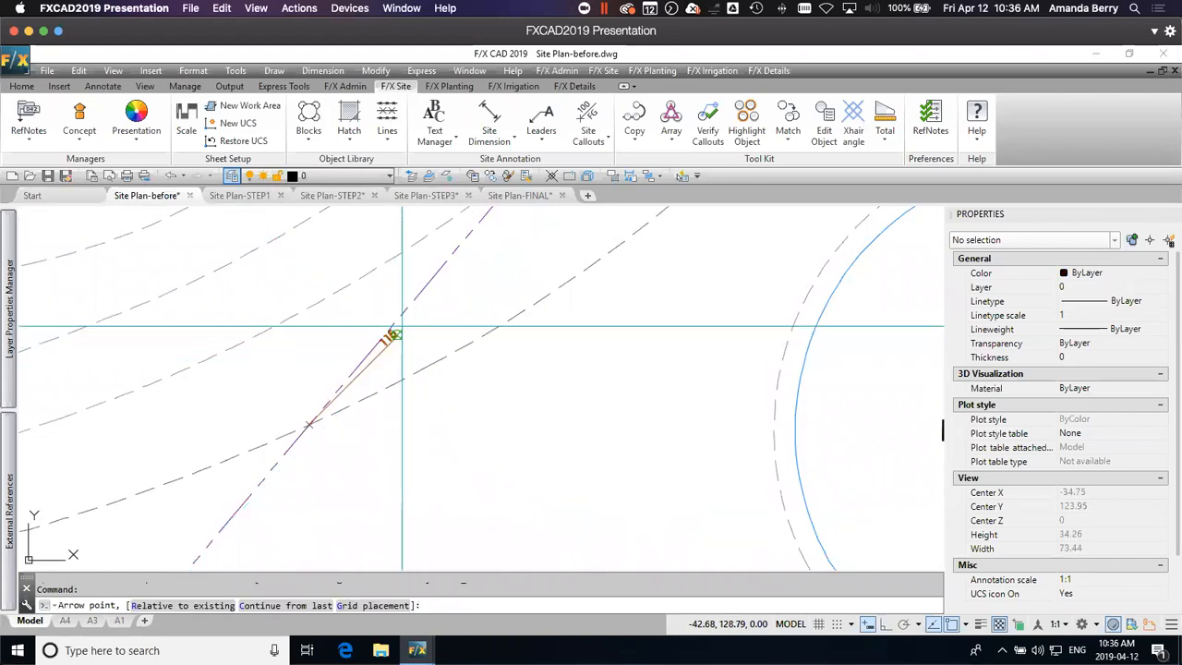
Step: End the Spot Elevation command and look over the placed callouts along the west and south property lines
left_click(313, 427)
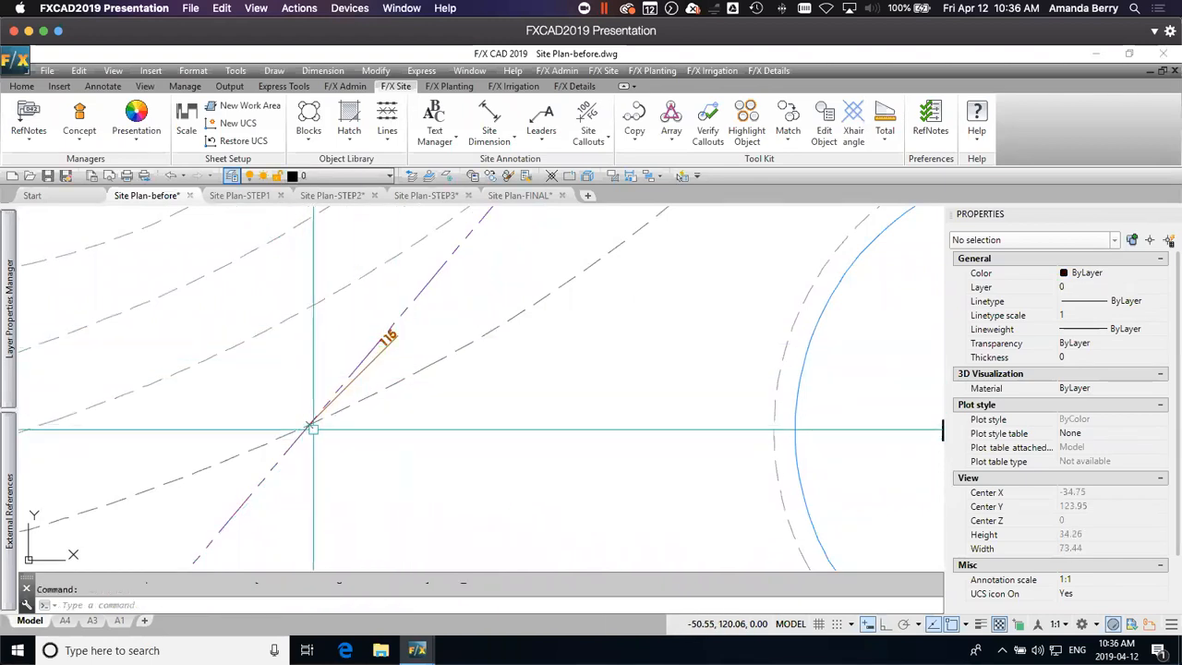
left_click(309, 425)
scroll(314, 430, "down", 2)
key("Escape")
scroll(377, 439, "down", 3)
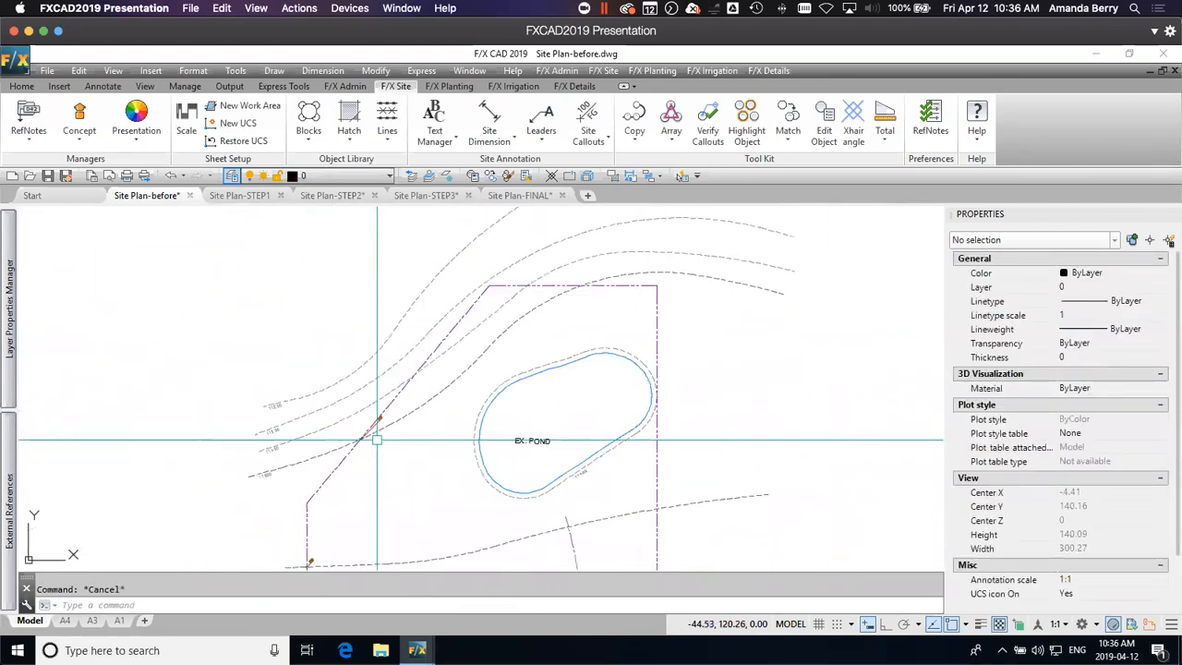
middle_click_drag(369, 469, 451, 318)
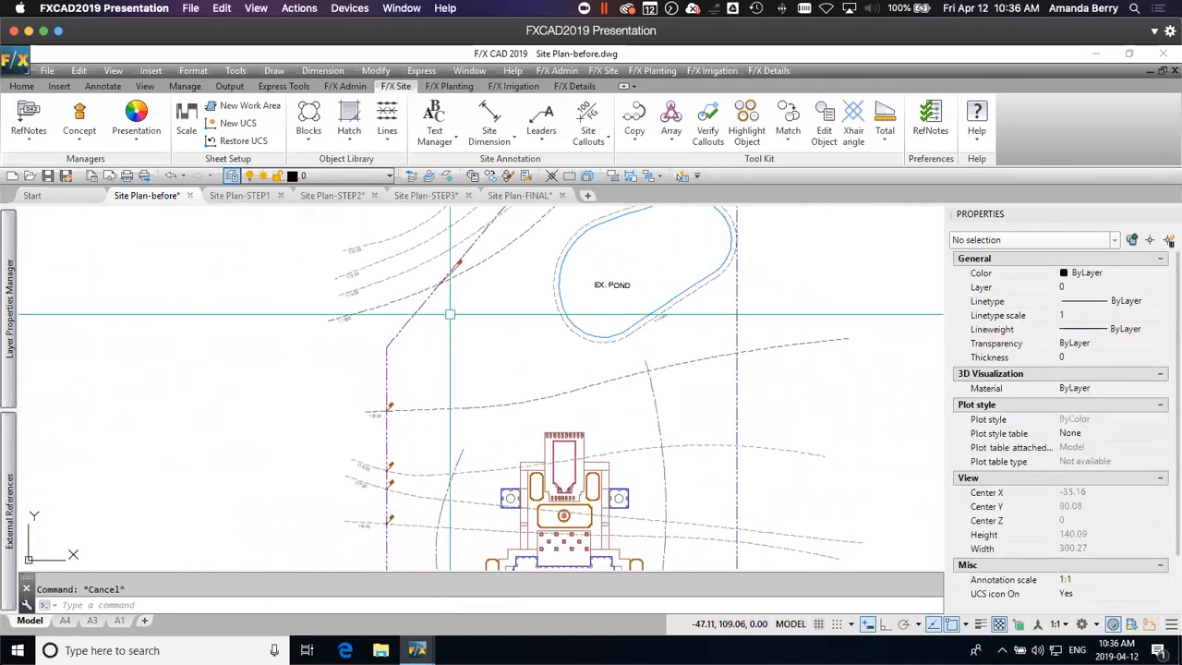
mouse_move(476, 410)
middle_mouse_down()
mouse_move(469, 270)
mouse_move(486, 349)
mouse_move(475, 308)
mouse_move(461, 303)
middle_mouse_up()
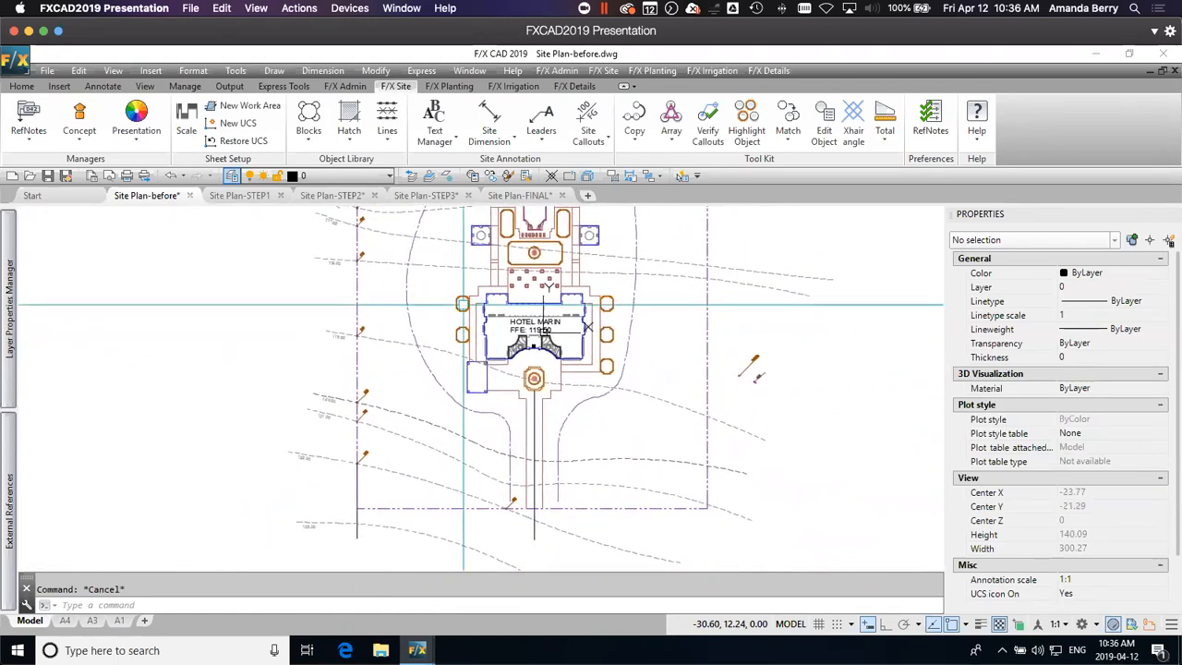
Step: Examine the property line and the separate line extending south from it at the site's southwest corner
mouse_move(431, 469)
middle_mouse_down()
mouse_move(435, 398)
mouse_move(449, 383)
middle_mouse_up()
scroll(383, 430, "up", 5)
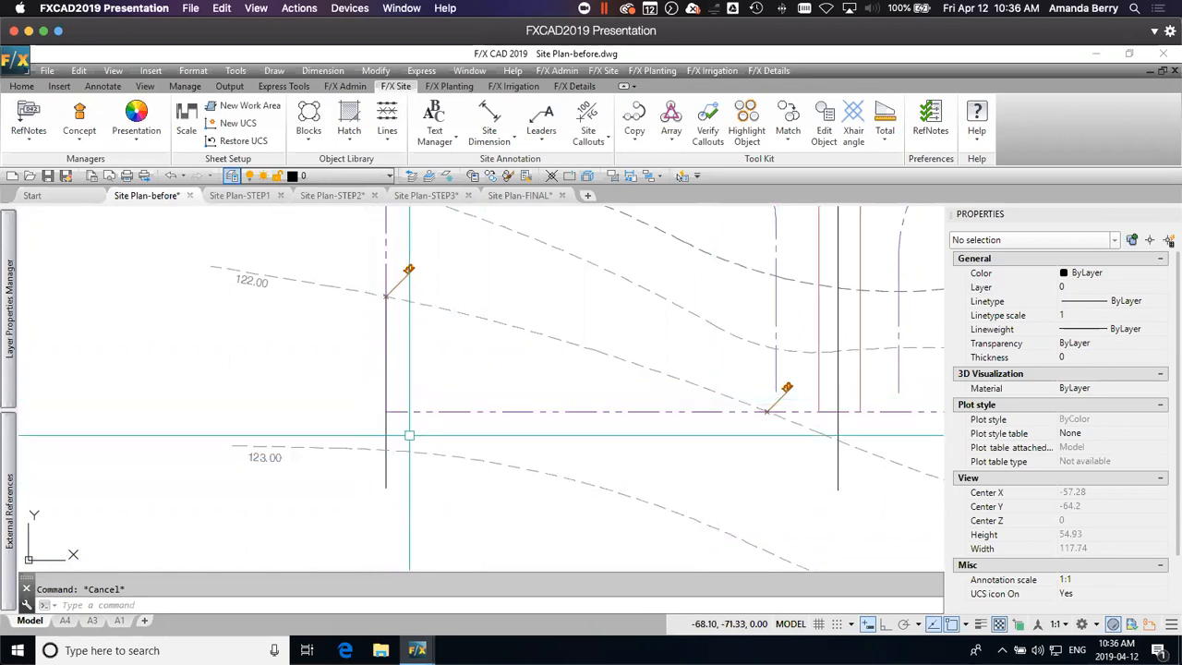
middle_click_drag(417, 414, 543, 419)
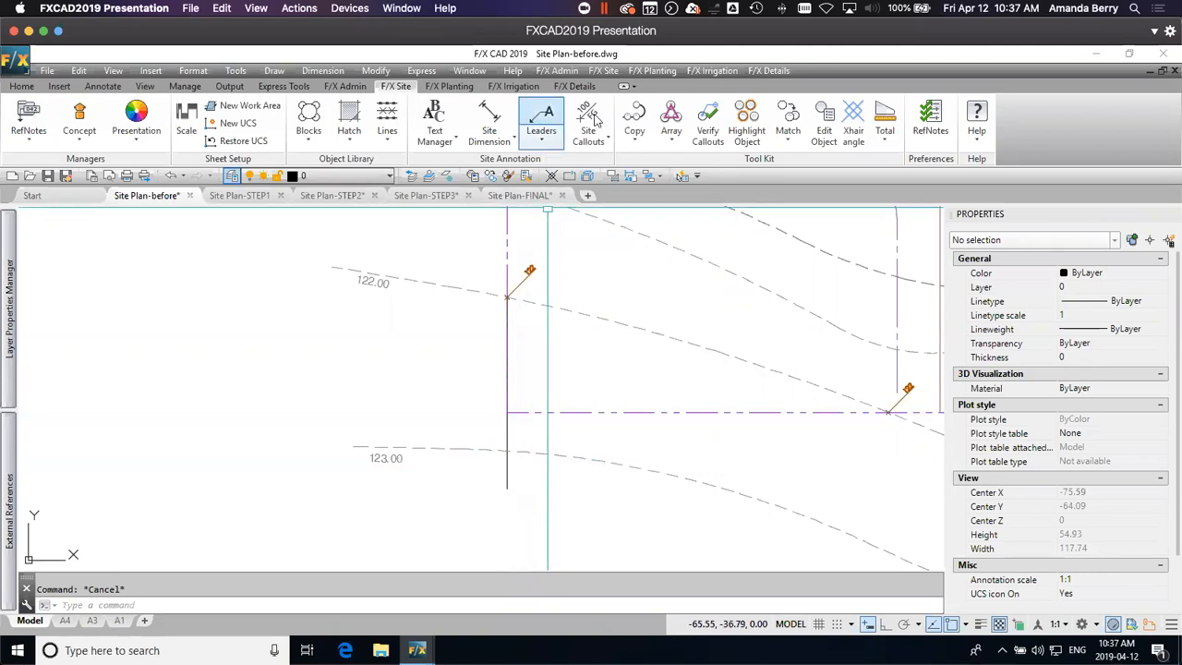
left_click(507, 344)
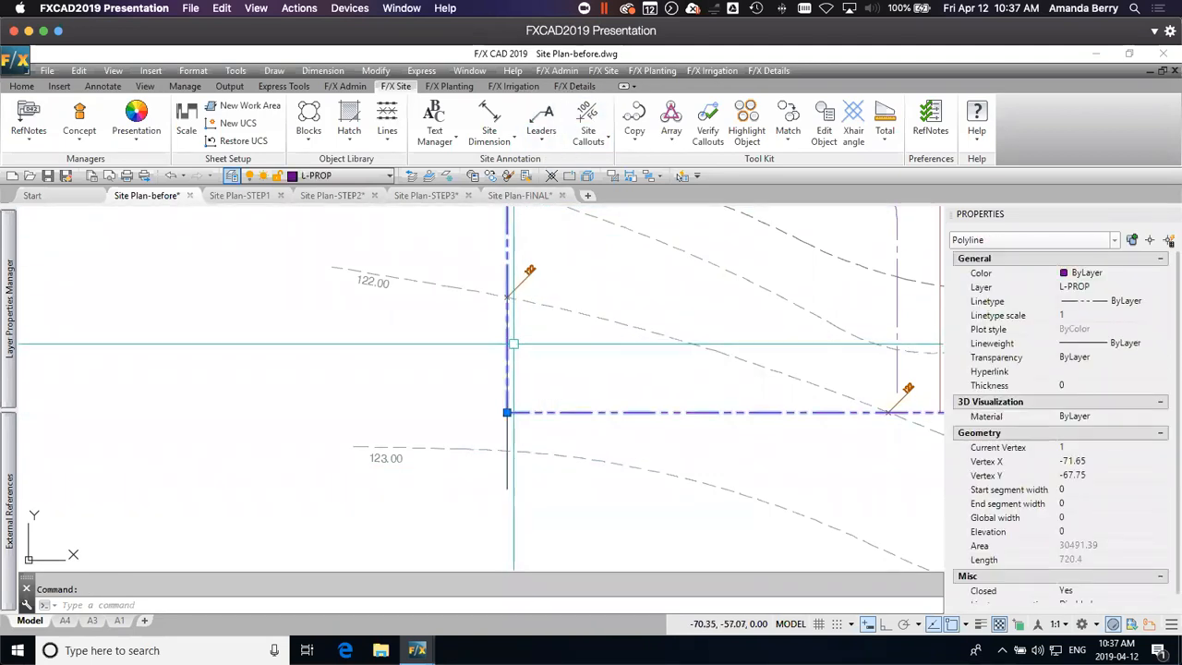
key("Escape")
left_click(507, 318)
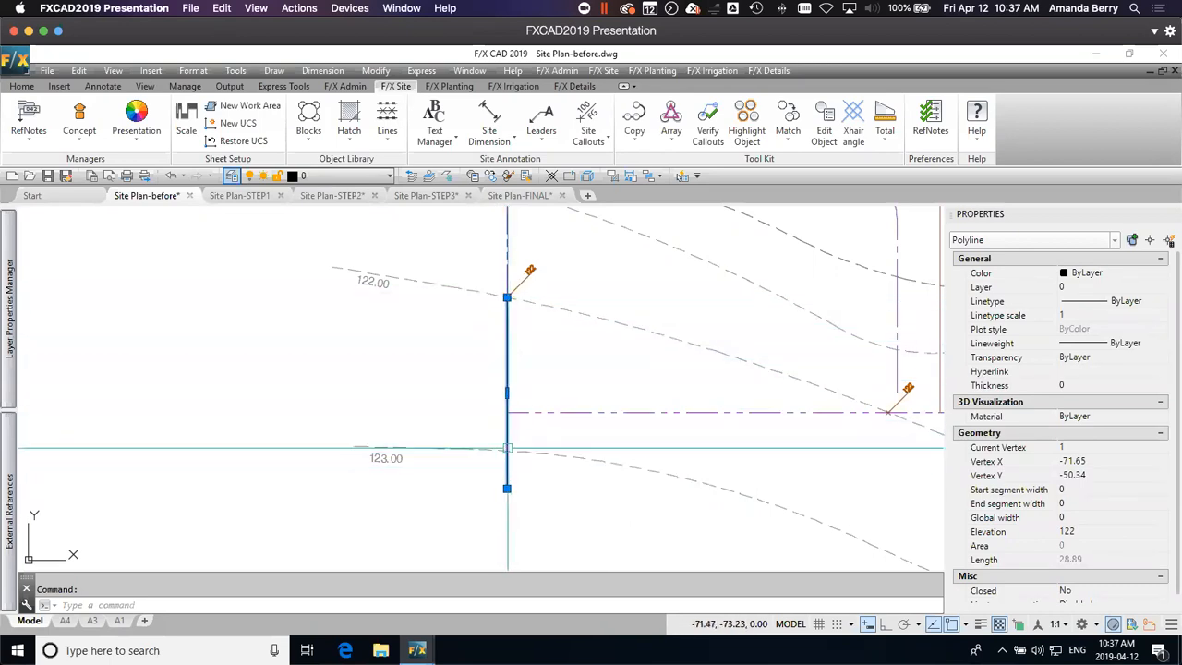
key("Escape")
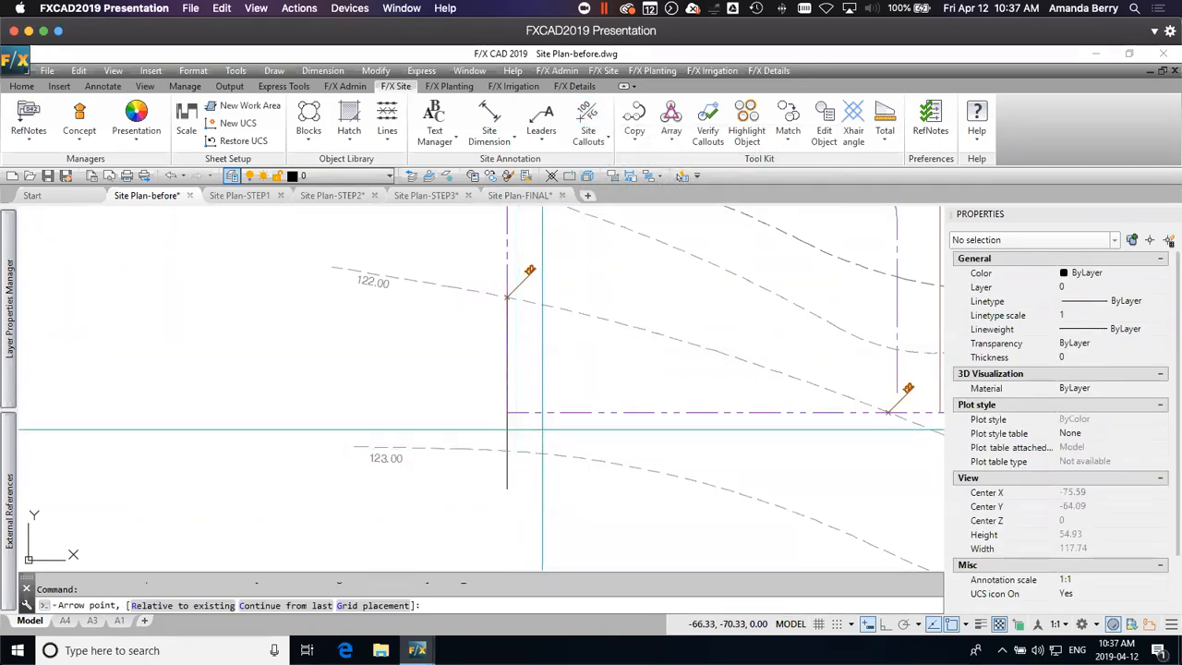
Step: Place a 123 Spot Elevation callout with a 45° leader where the 123.00 contour crosses the line extended south of the southwest property corner
left_click(507, 451)
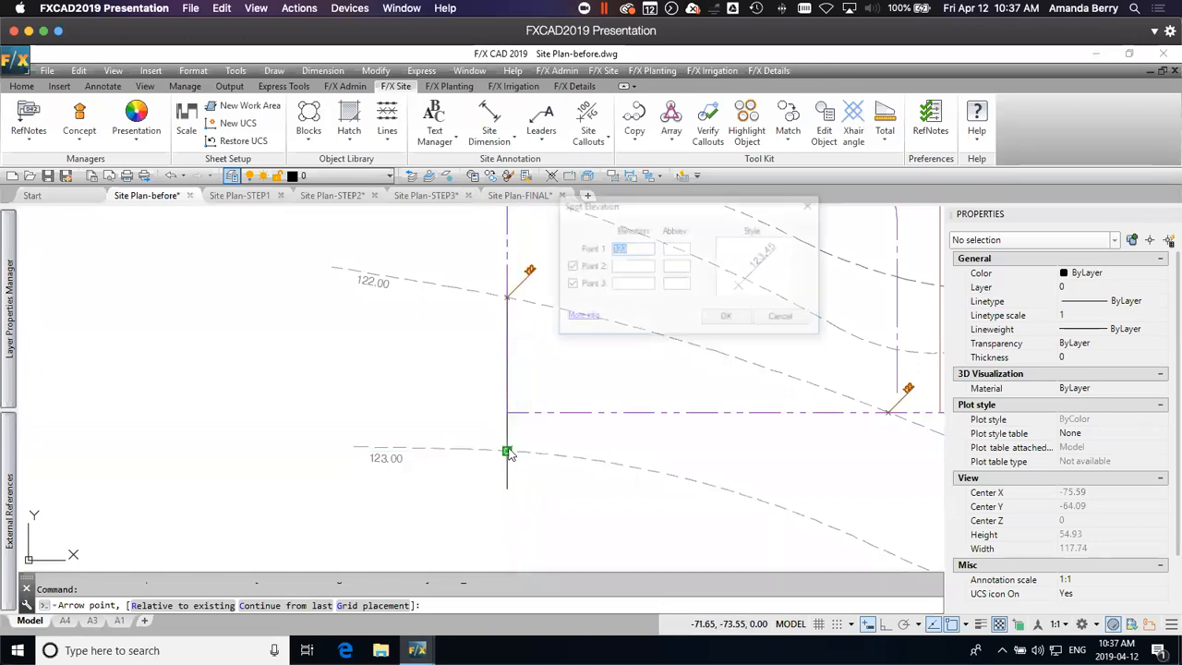
left_click(728, 317)
scroll(482, 470, "up", 4)
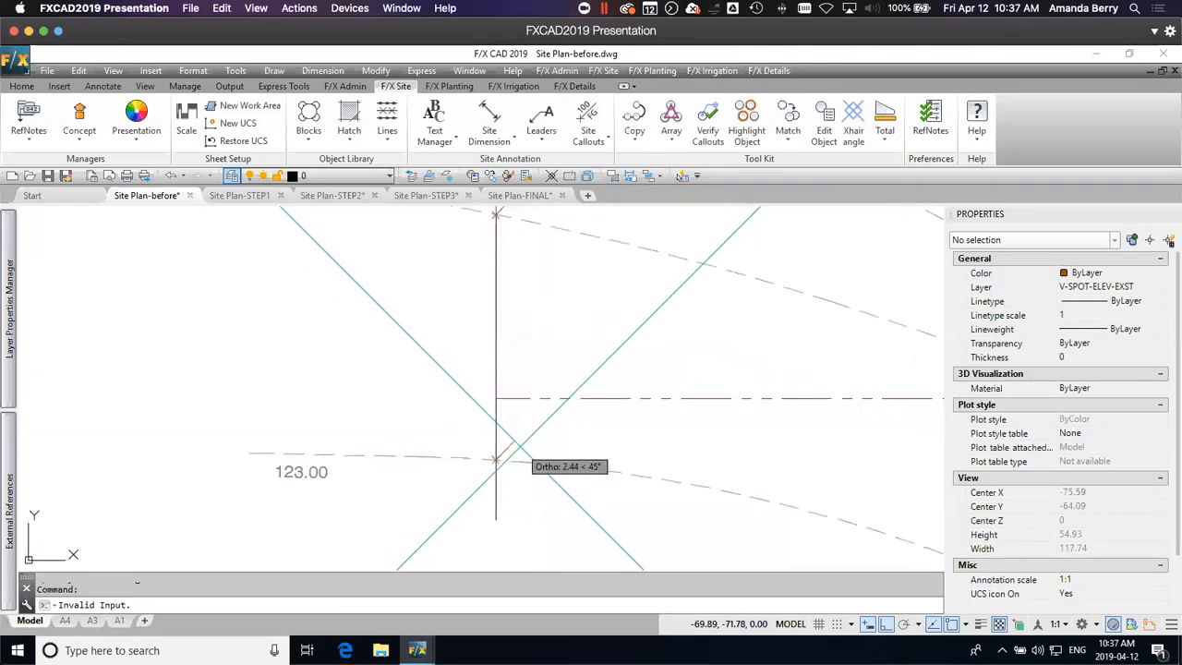
key("Escape")
scroll(536, 433, "down", 2)
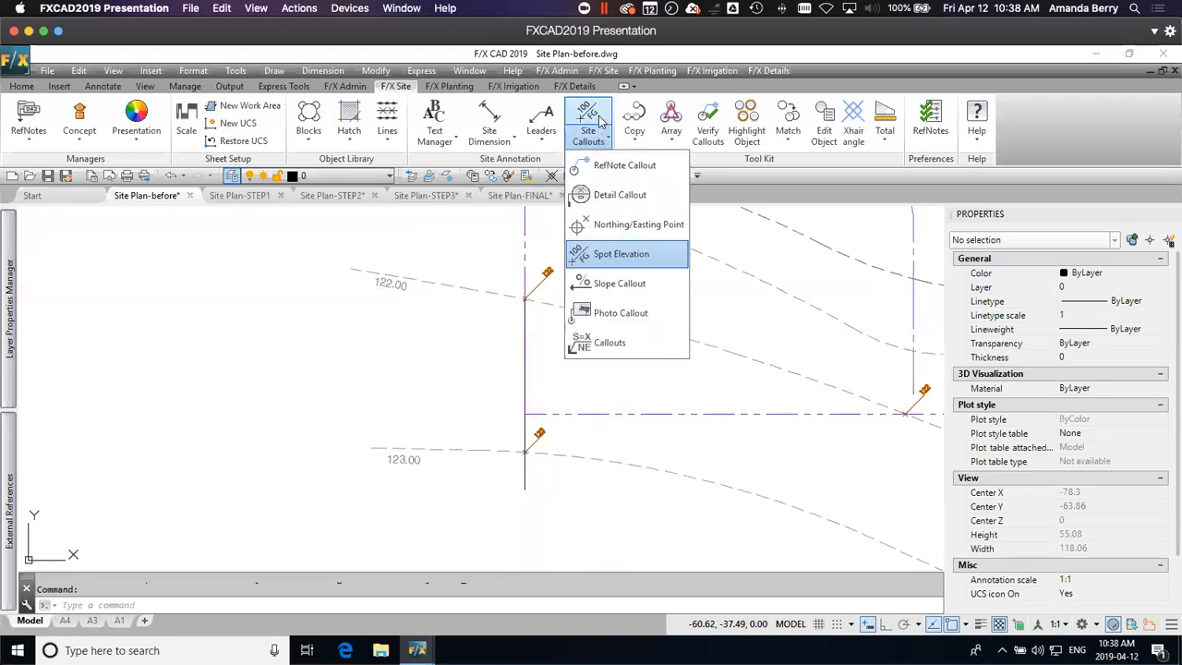
Step: Add a Slope Callout calculated between the 122 and 123 spot elevations near the southwest property corner
left_click(644, 288)
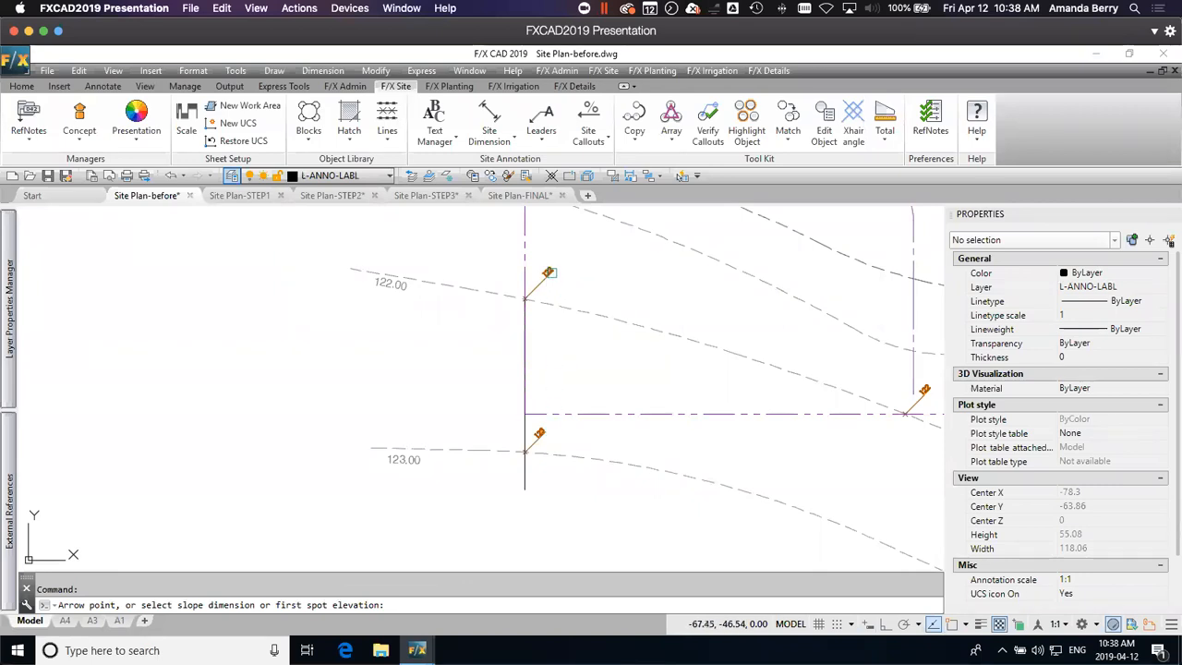
left_click(551, 272)
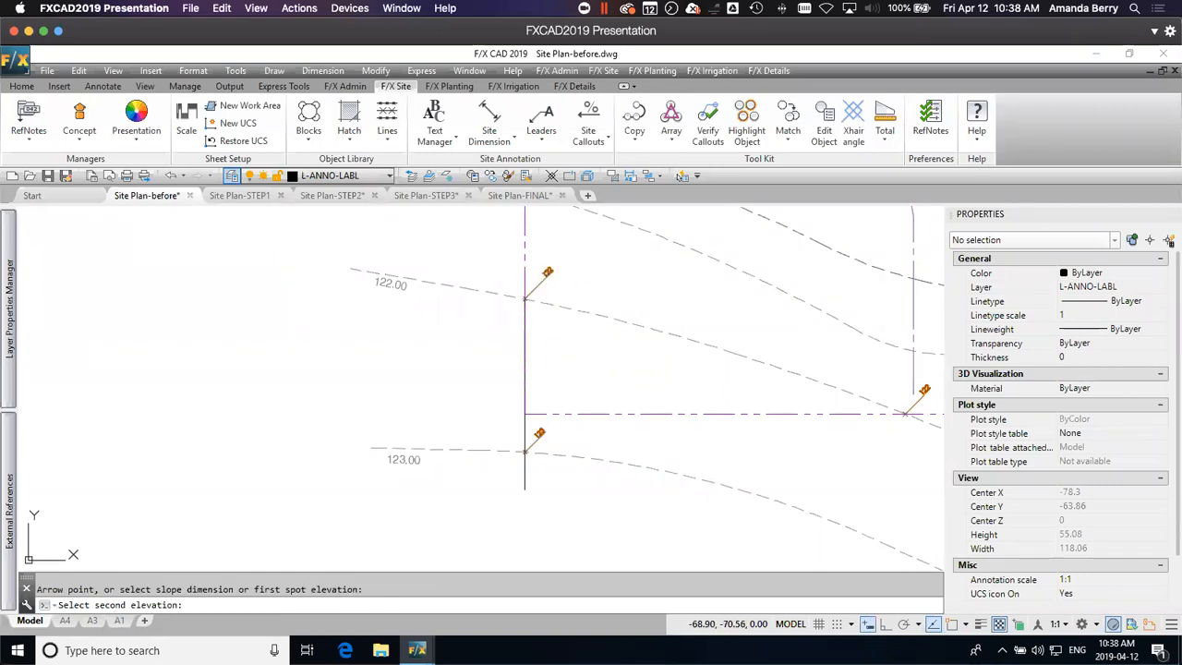
left_click(534, 417)
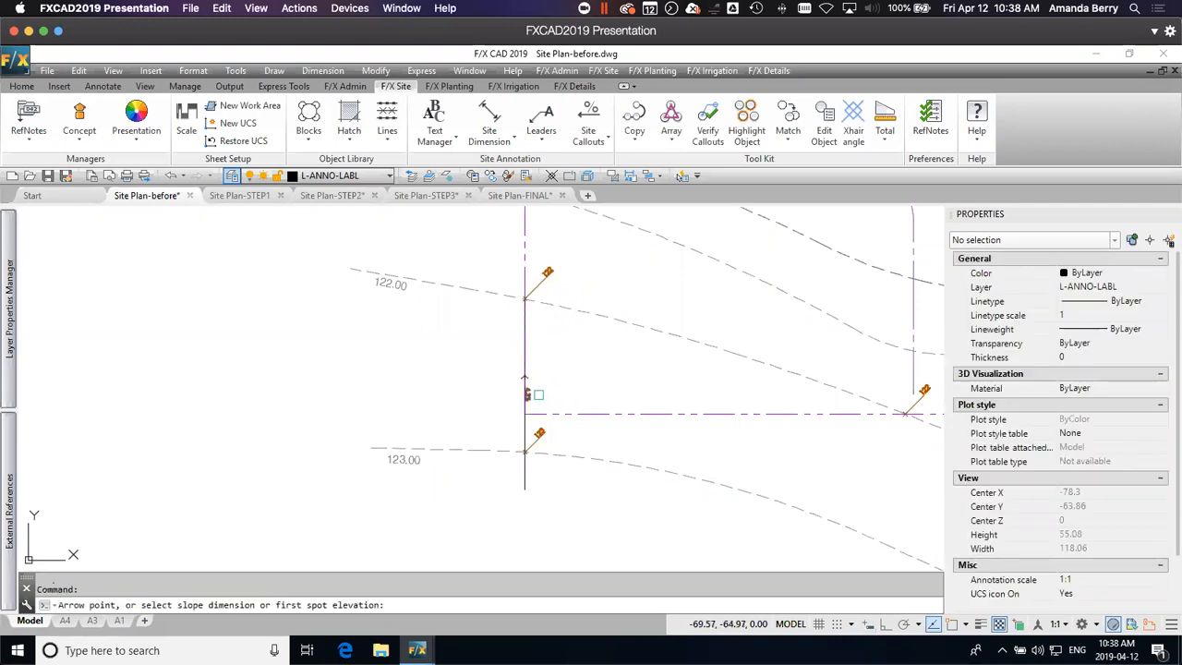
Step: Move the slope callout slightly east so that it sits clear of the west property line
scroll(538, 394, "up", 3)
key("Escape")
left_click(527, 394)
left_click(503, 348)
scroll(540, 337, "down", 3)
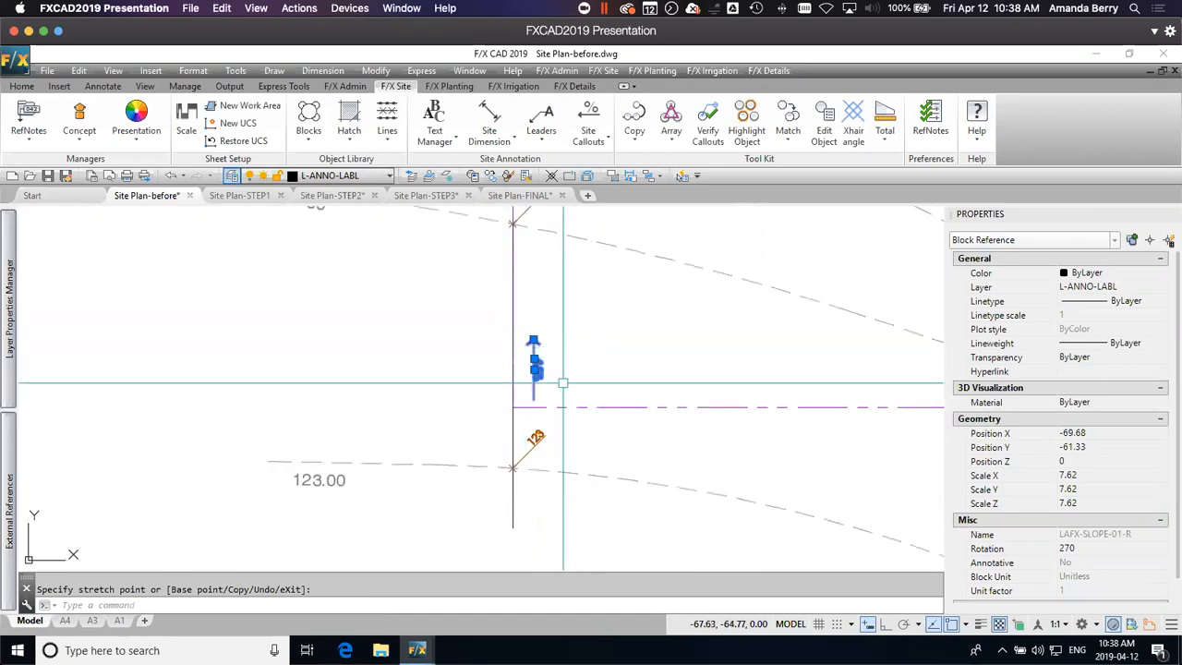
scroll(563, 383, "down", 2)
scroll(541, 350, "up", 2)
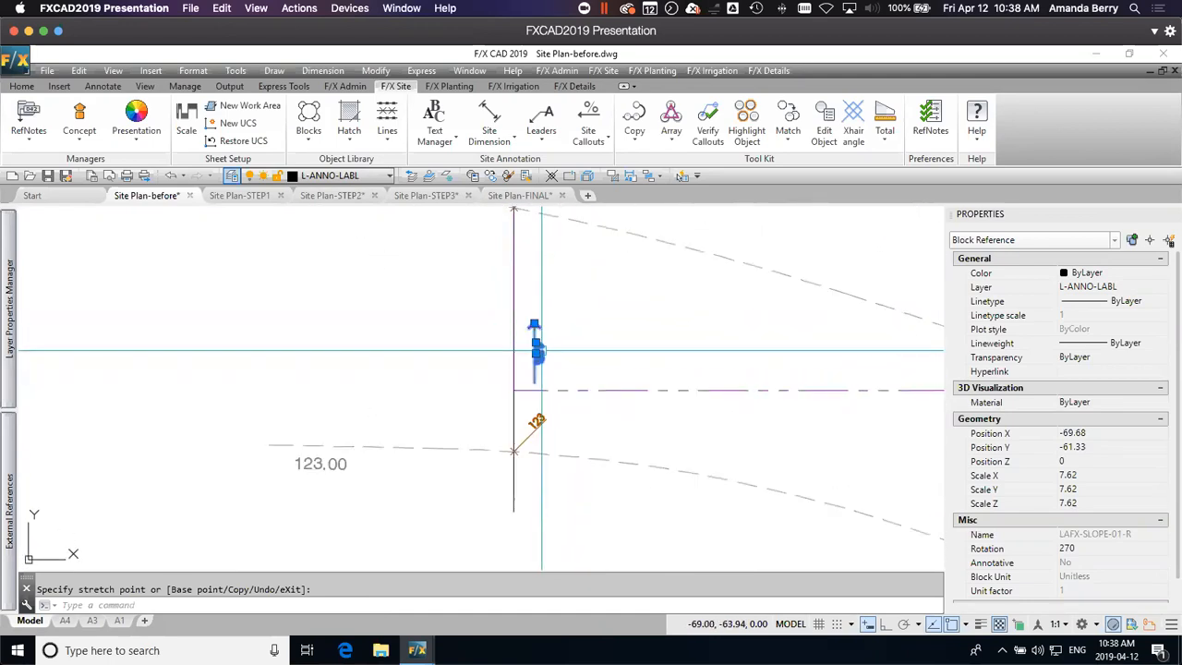
key("Escape")
key("Escape")
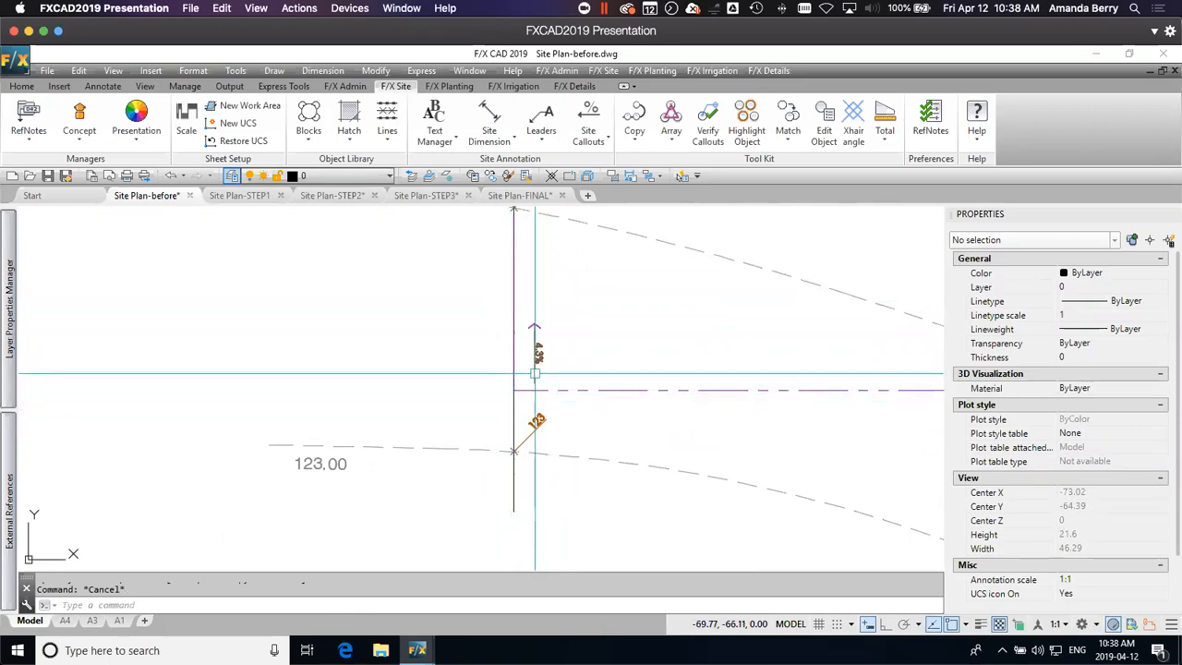
Step: Measure the distance from the southwest property corner to the 123 spot elevation and enlarge the command history to read it
scroll(533, 434, "down", 2)
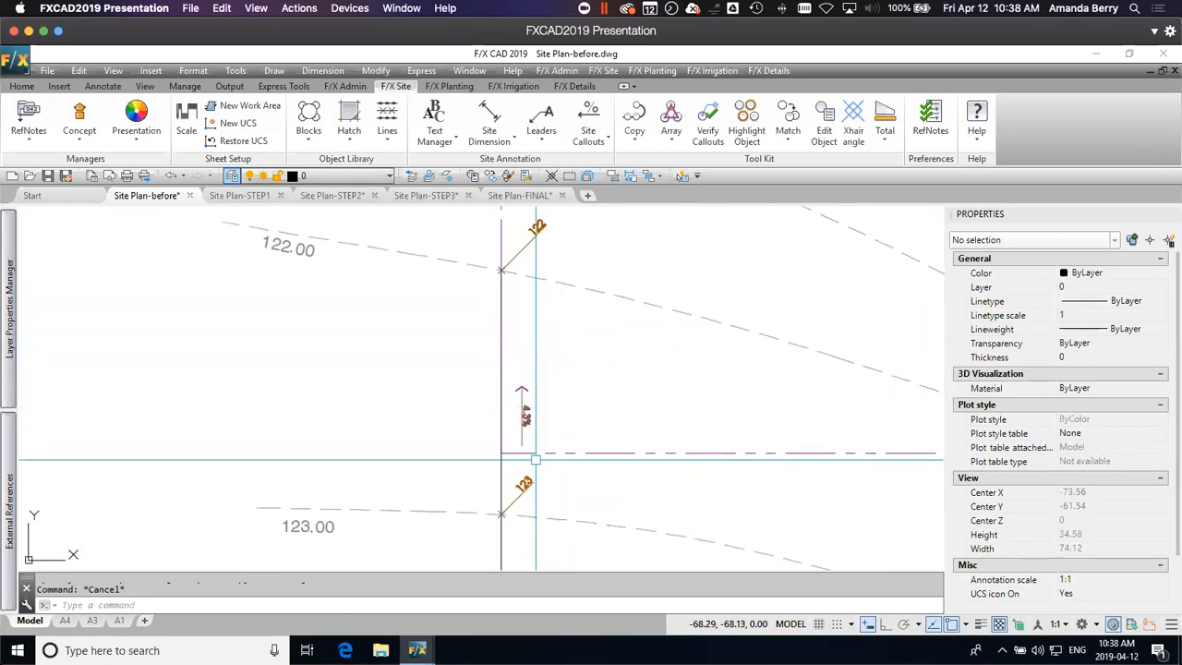
middle_click_drag(549, 512, 550, 447)
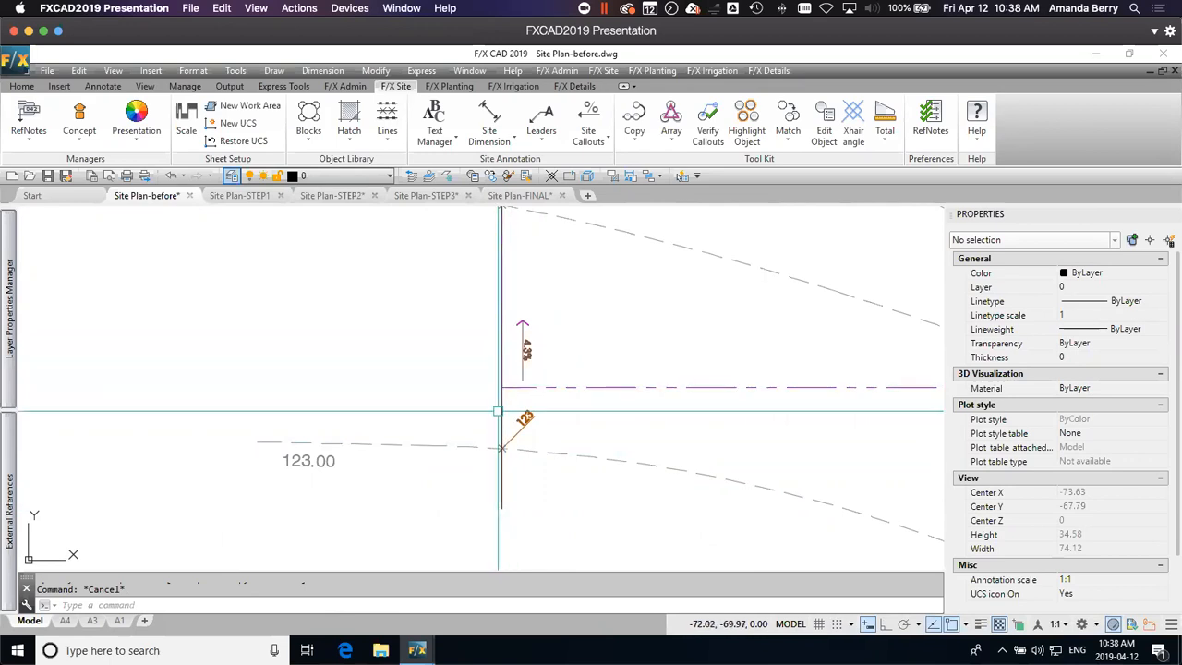
key("Return")
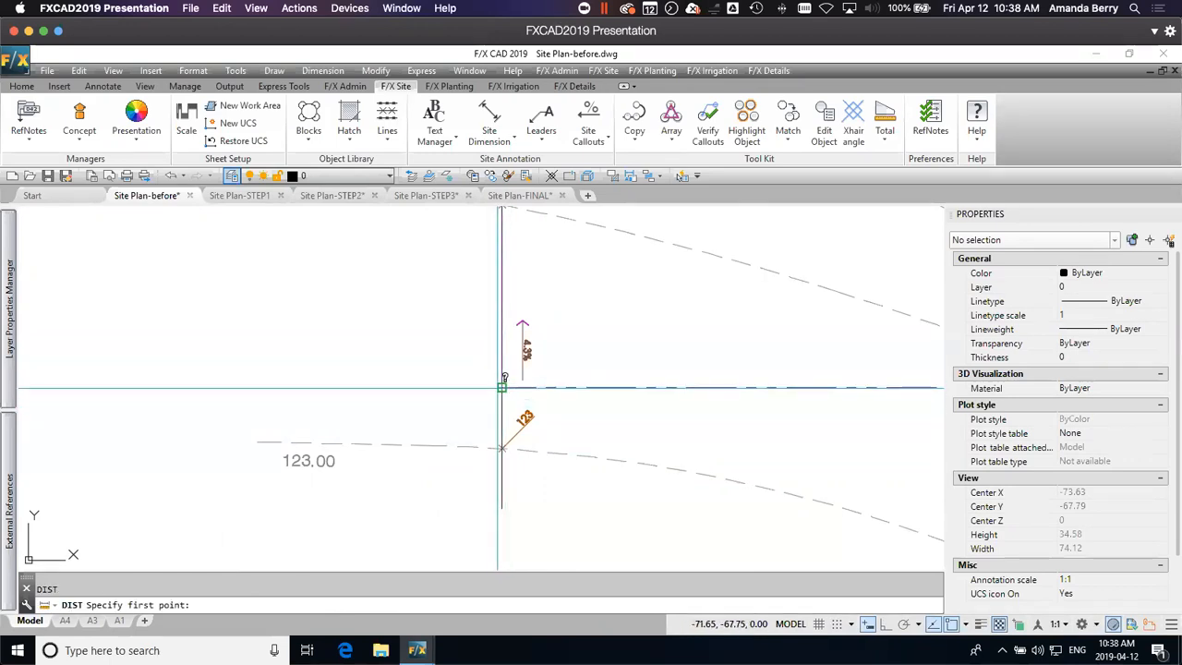
left_click(501, 387)
left_click(505, 450)
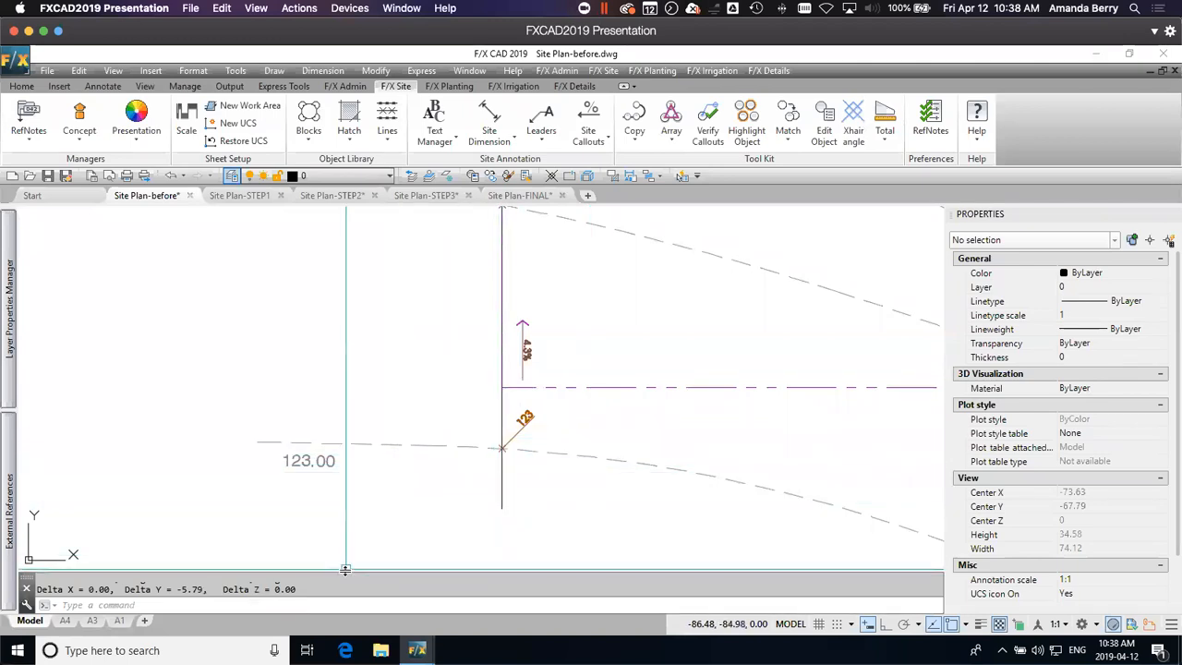
left_click_drag(346, 563, 347, 554)
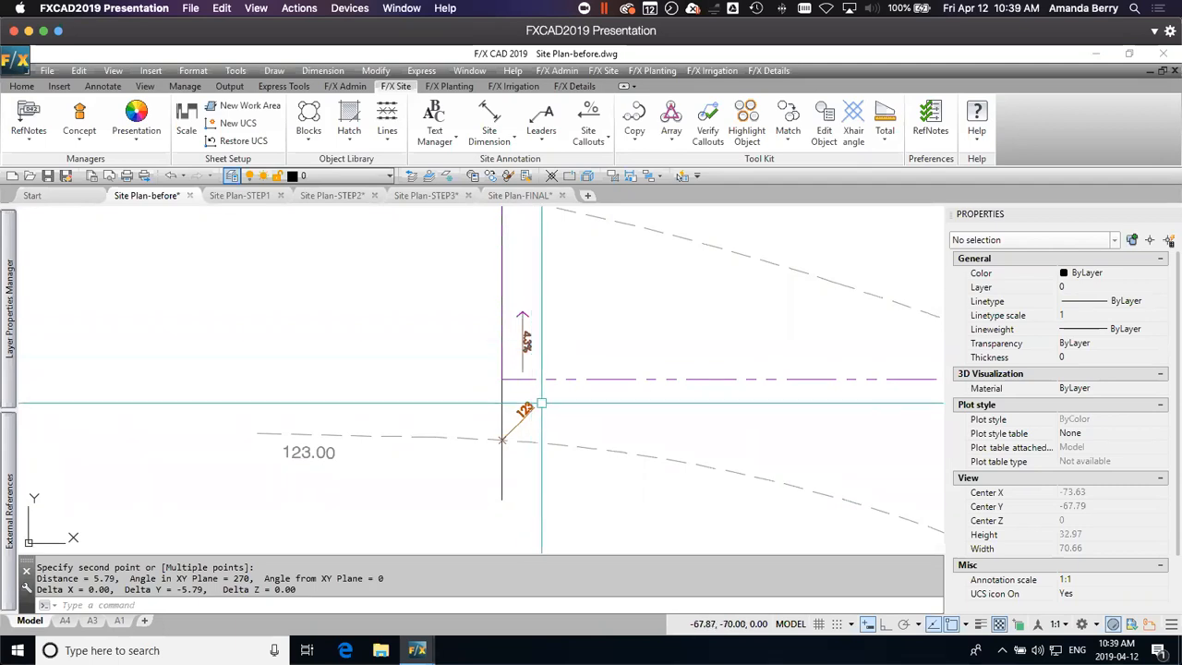
Step: Place a Spot Elevation at the southwest property corner relative to the 123 callout, using a 4.3% downward slope along a straight line
mouse_move(529, 386)
middle_mouse_down()
mouse_move(528, 447)
mouse_move(509, 456)
middle_mouse_up()
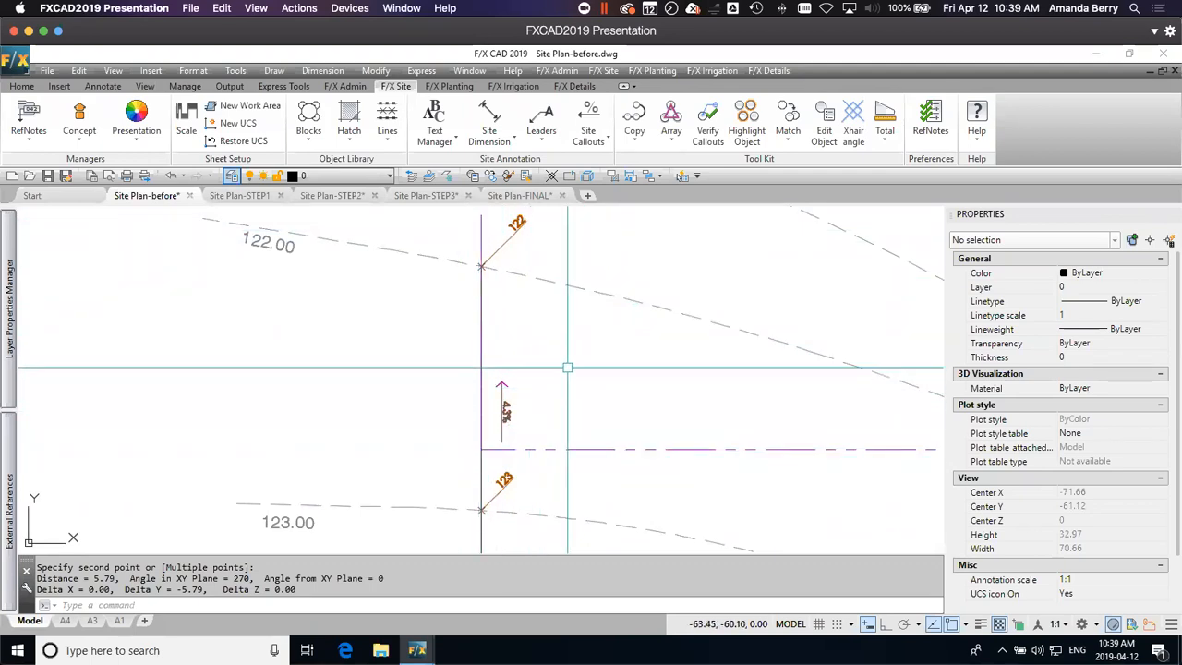
left_click(597, 138)
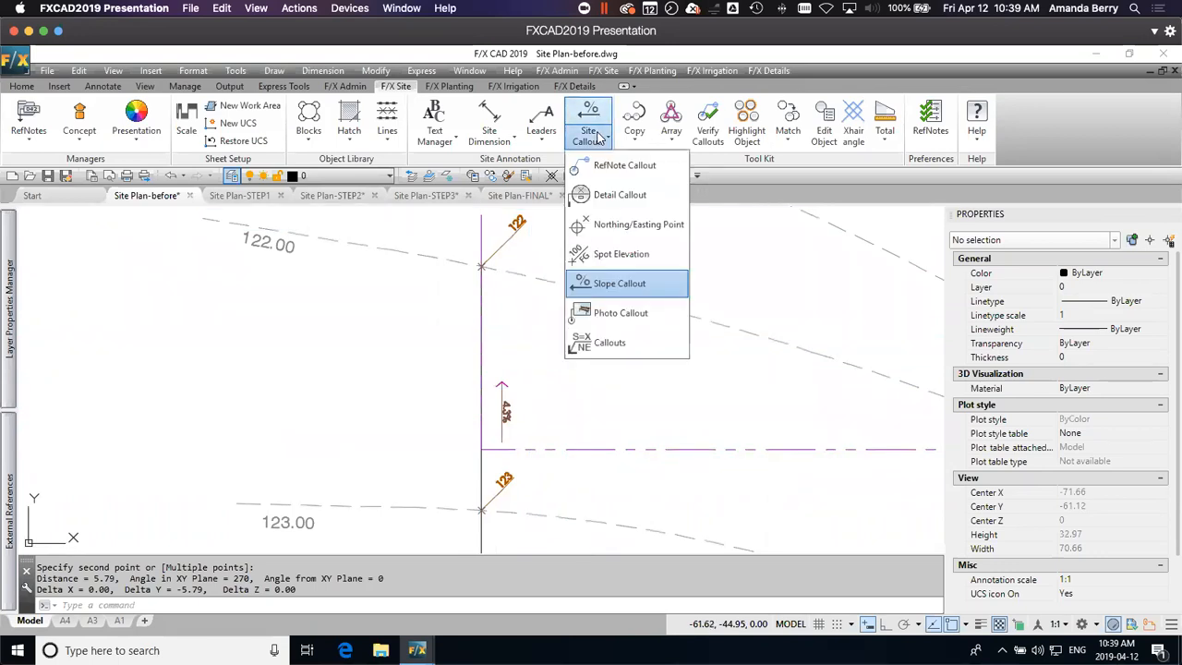
left_click(614, 256)
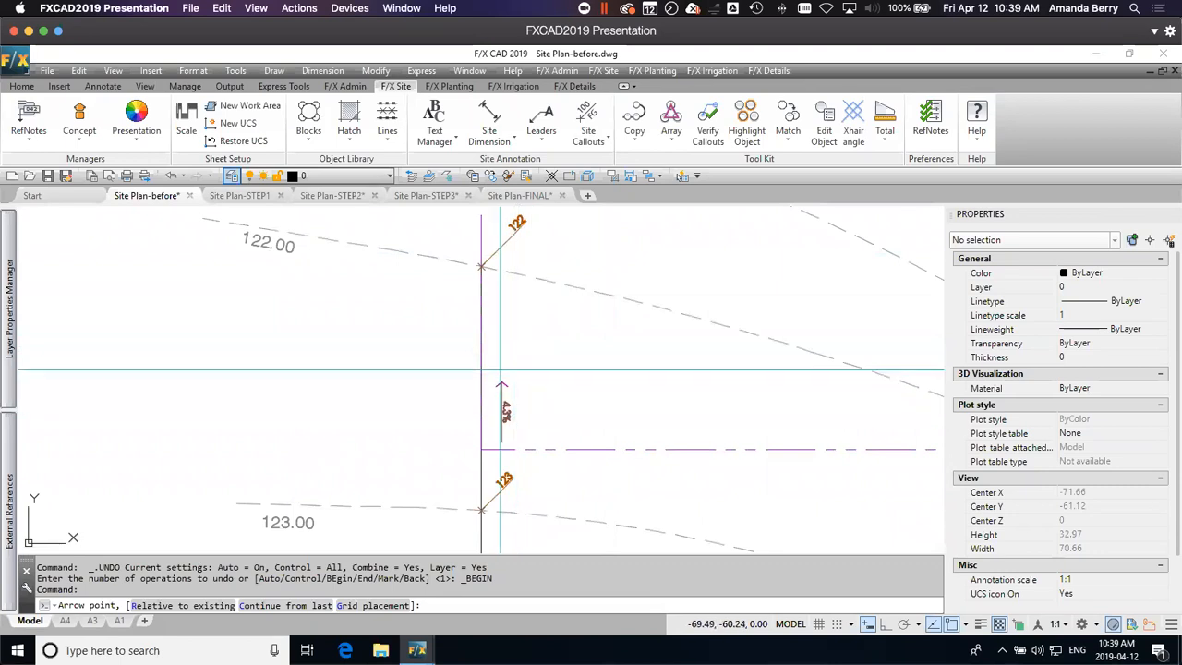
middle_click_drag(554, 446, 514, 454)
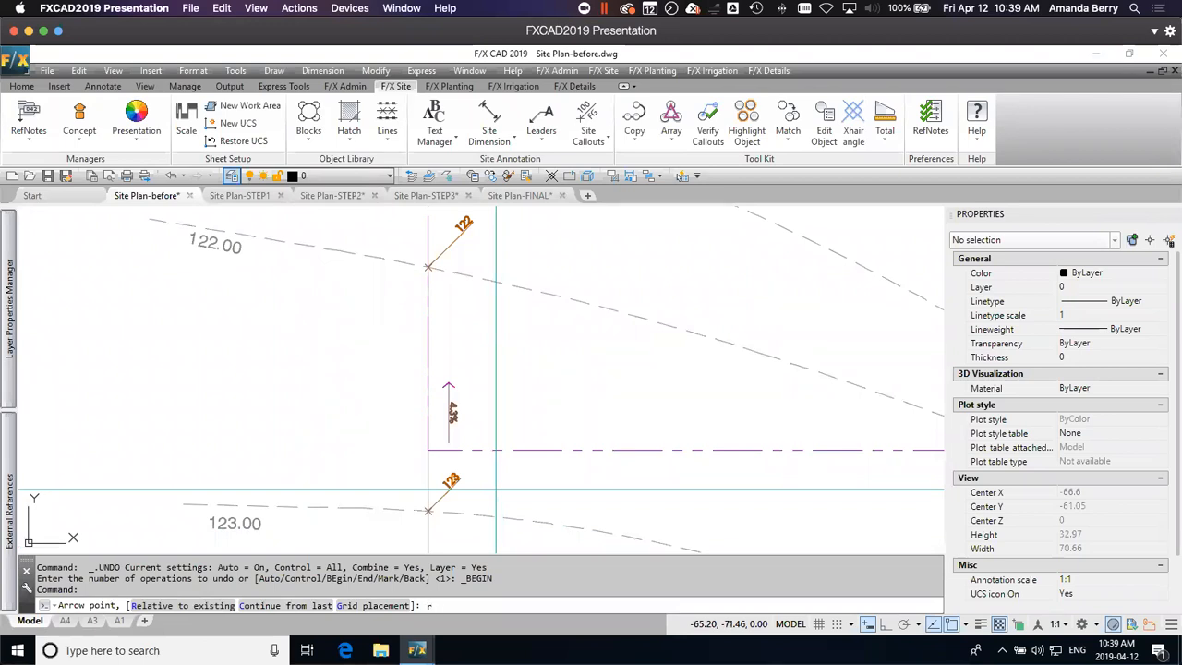
key("Return")
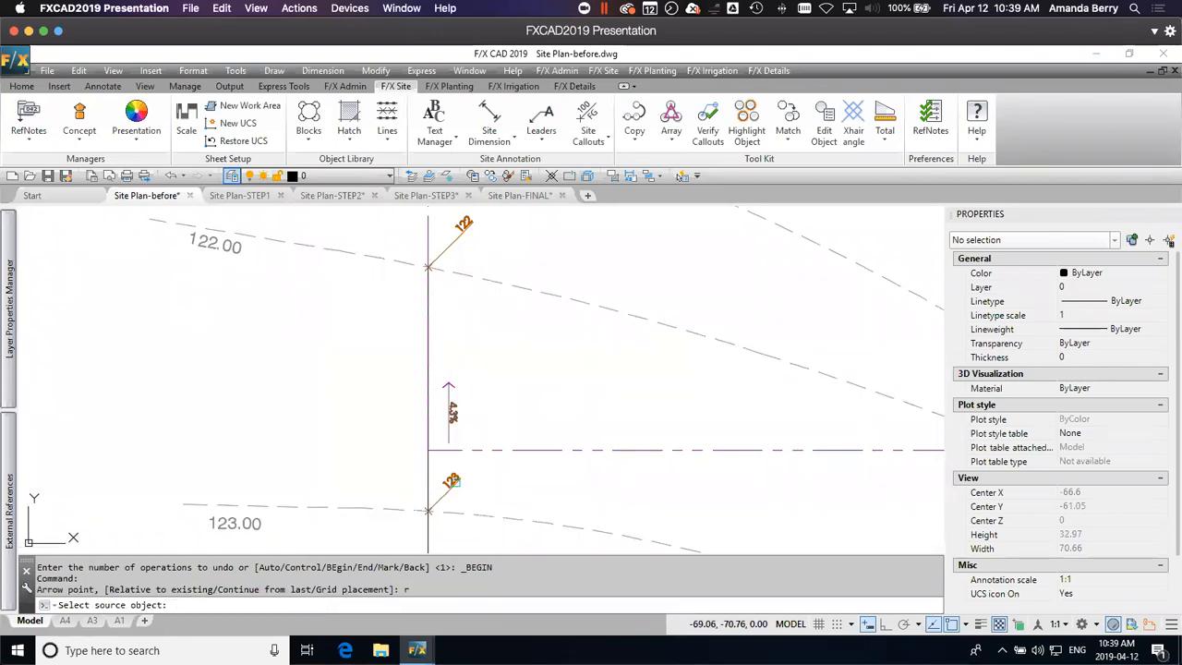
left_click(454, 481)
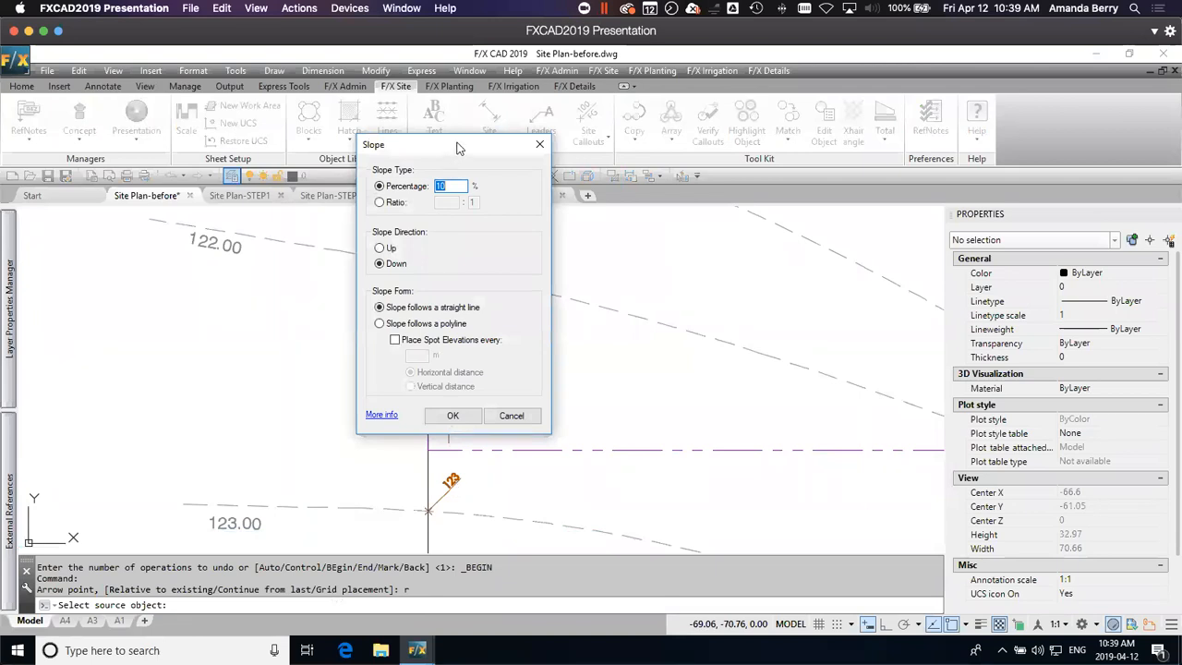
left_click_drag(459, 148, 626, 136)
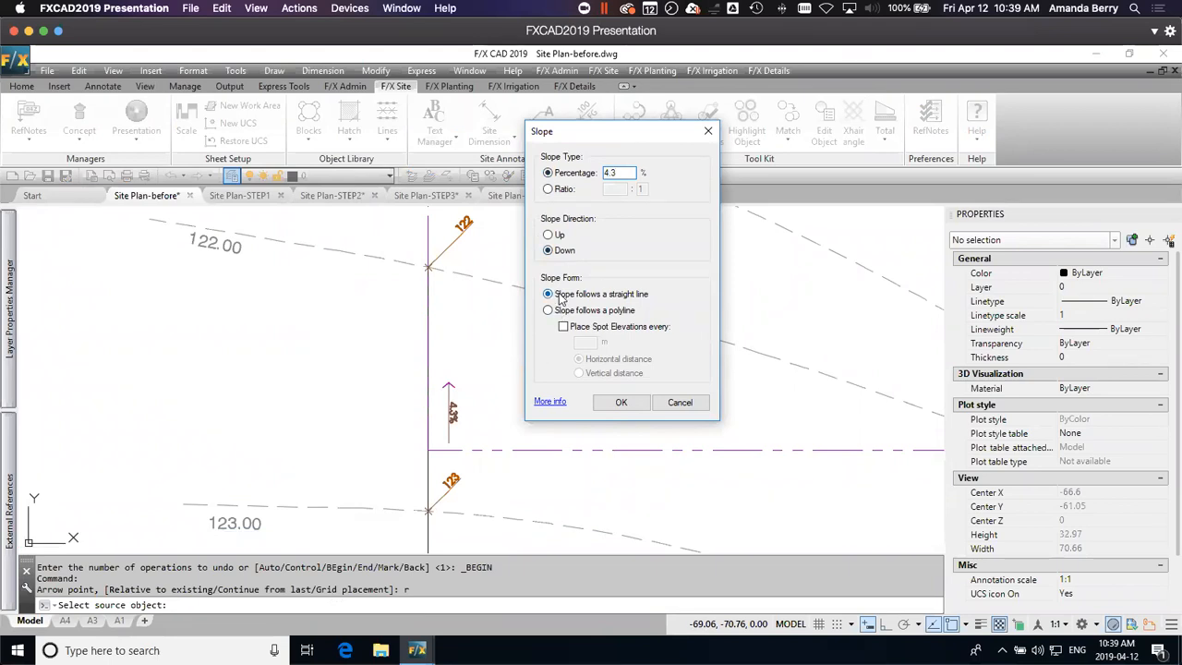
left_click(621, 403)
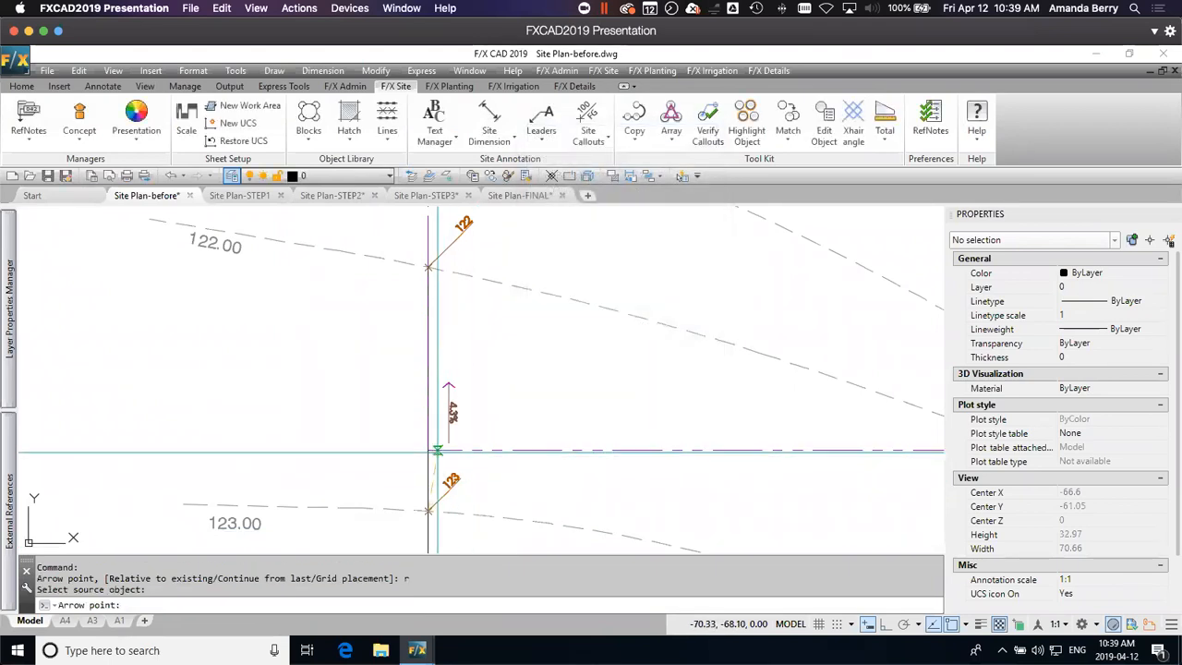
left_click(427, 449)
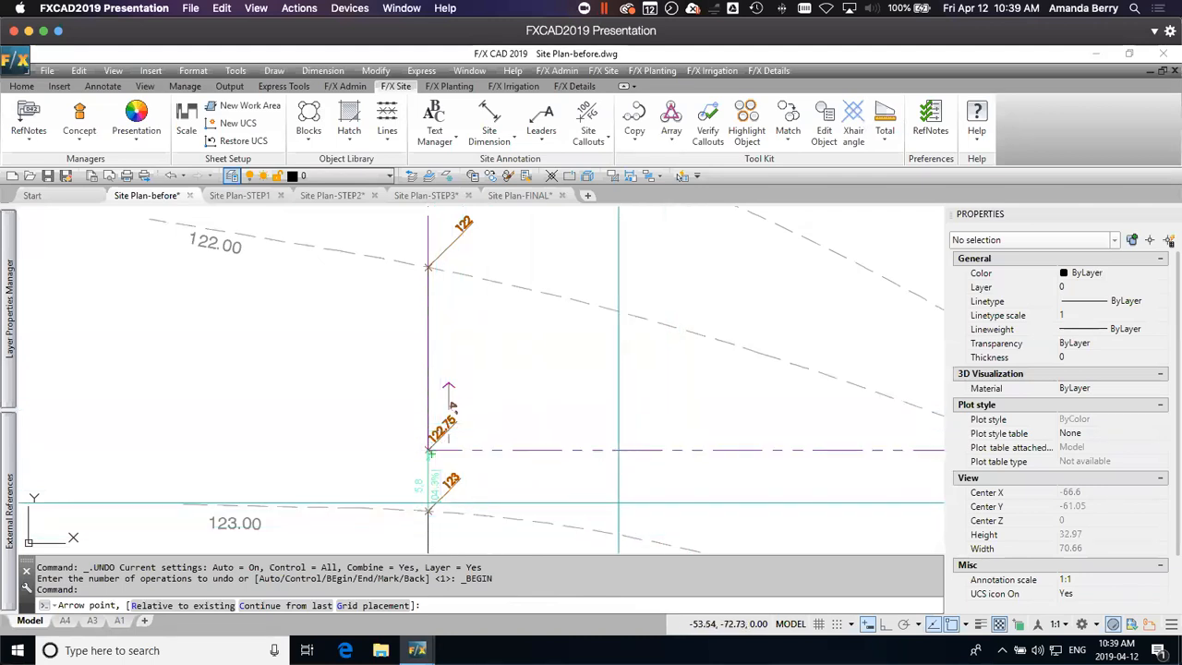
key("Escape")
Step: Erase the slope callout beside the west property line
left_click(450, 398)
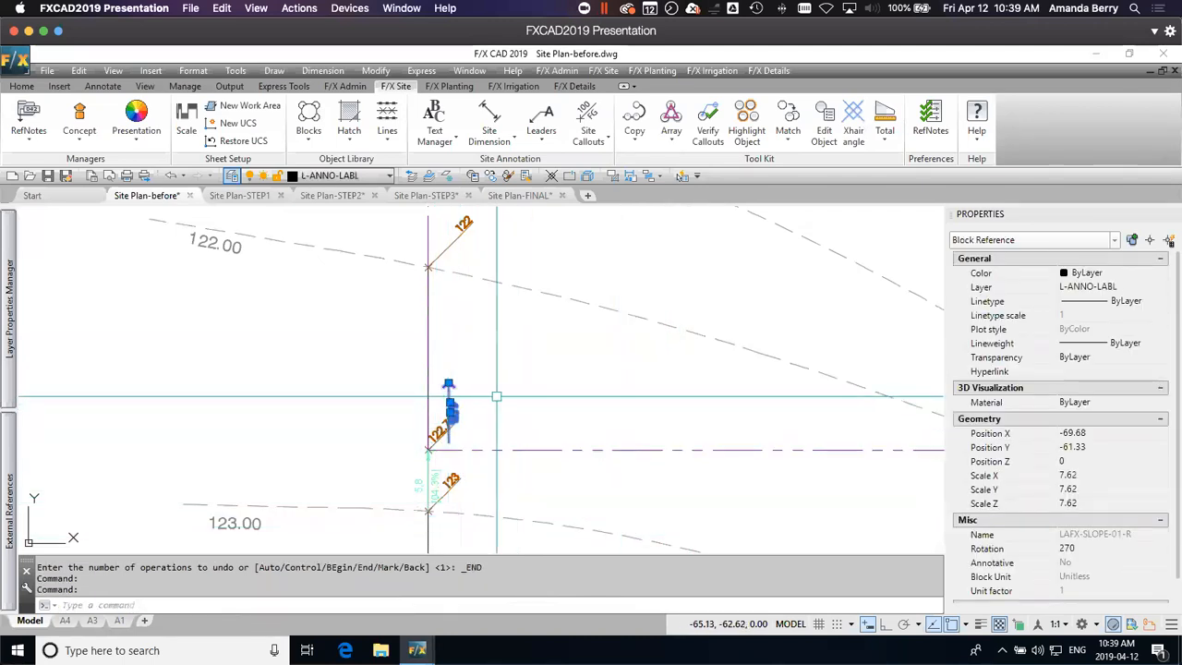
key("Delete")
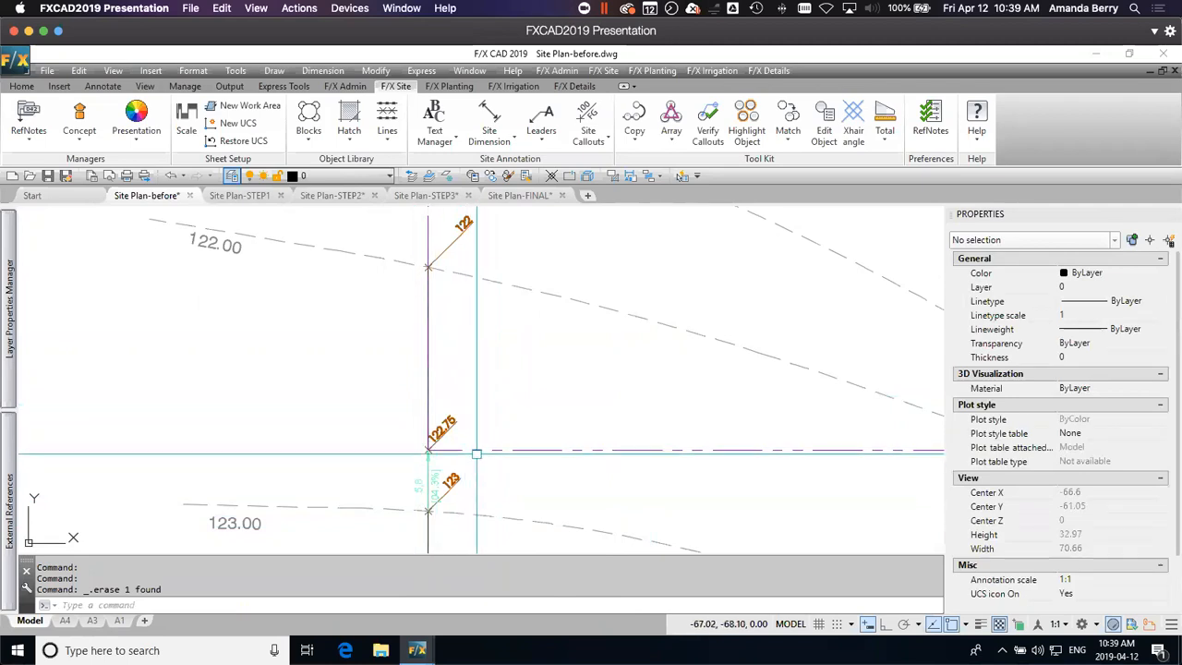
Step: Examine the 122 callout and the south property line around the hotel's entry drive
scroll(476, 453, "down", 2)
middle_click_drag(799, 467, 479, 417)
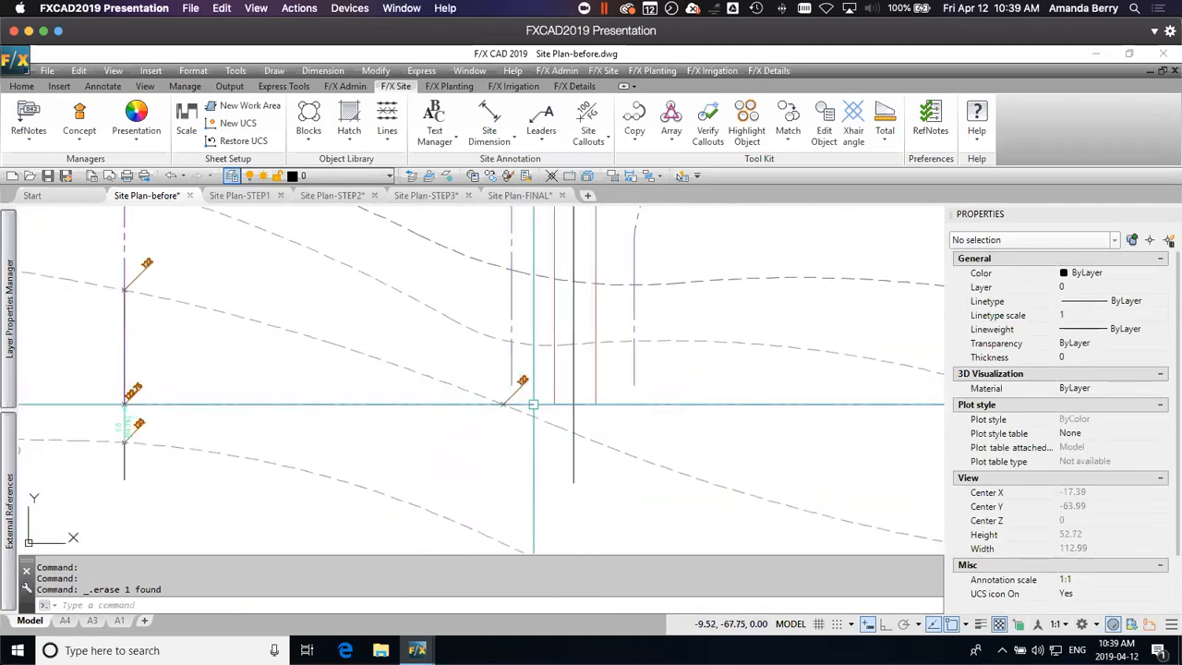
scroll(533, 403, "up", 2)
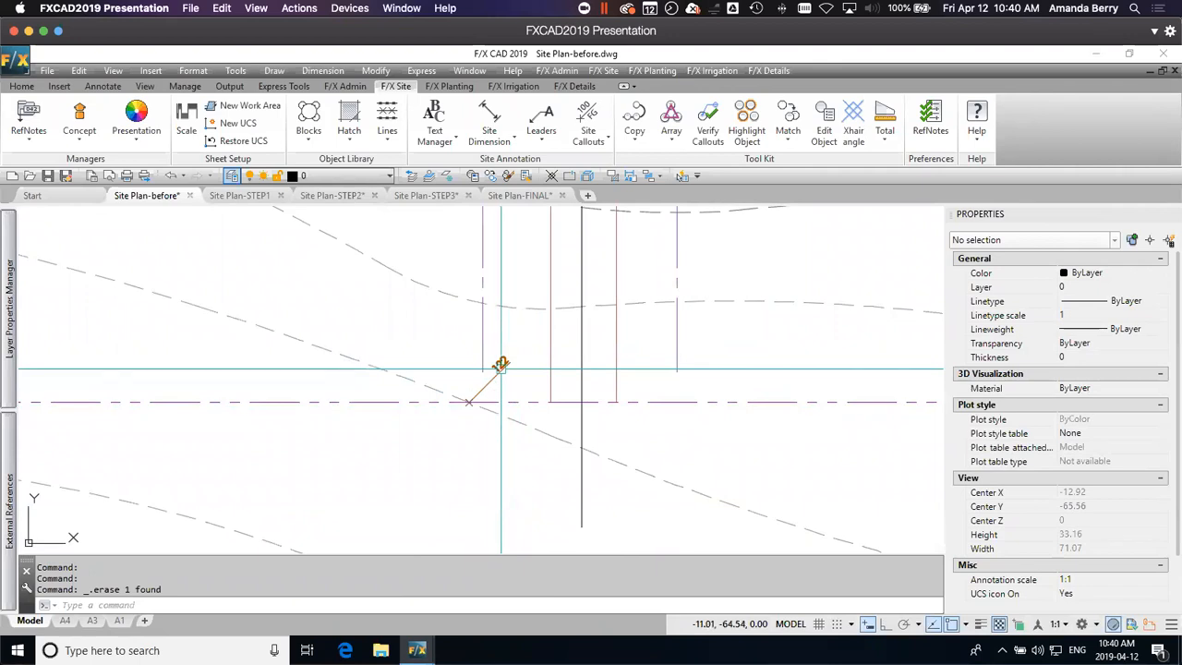
middle_click_drag(530, 364, 513, 372)
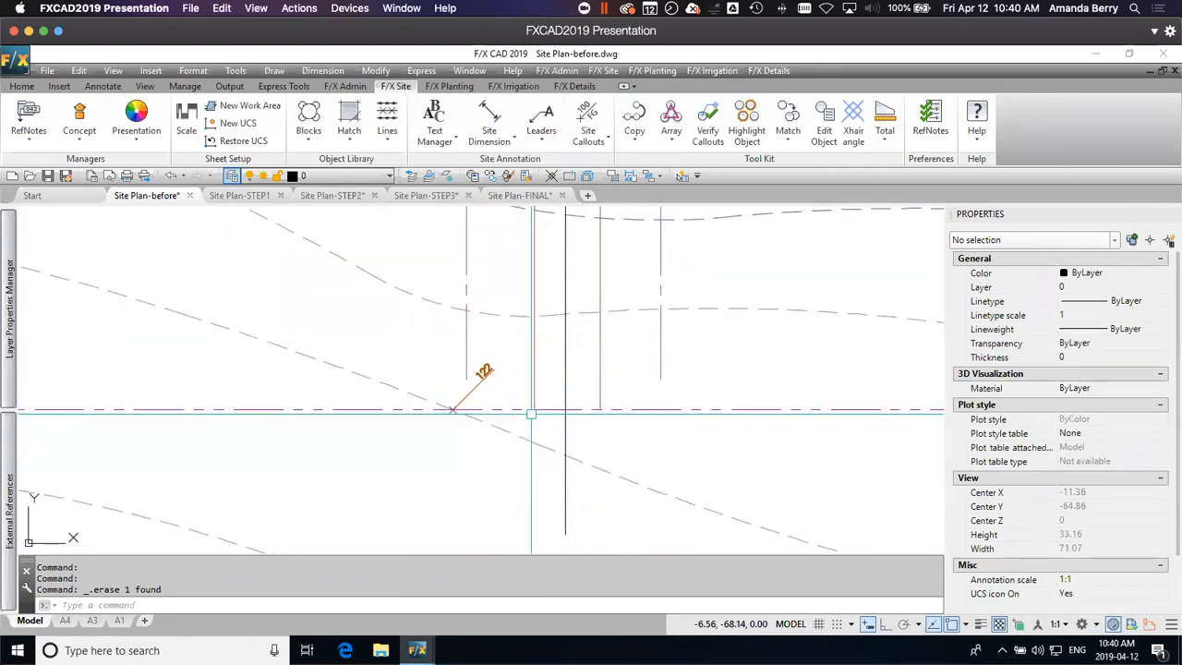
scroll(654, 414, "down", 4)
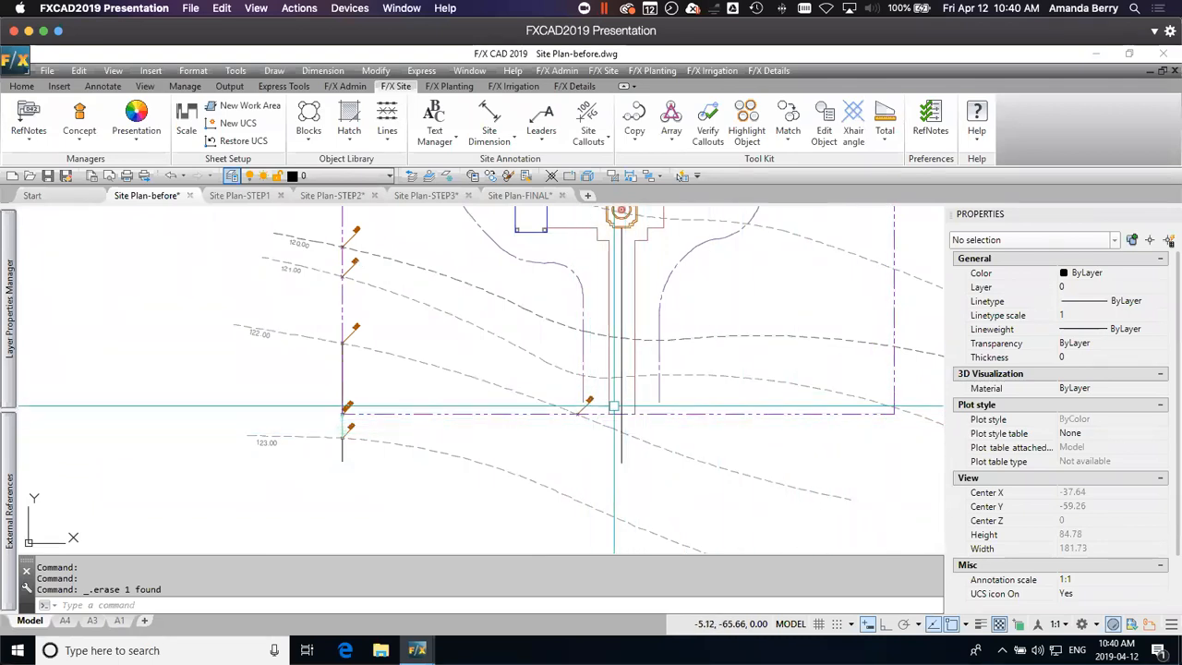
middle_click_drag(655, 428, 658, 417)
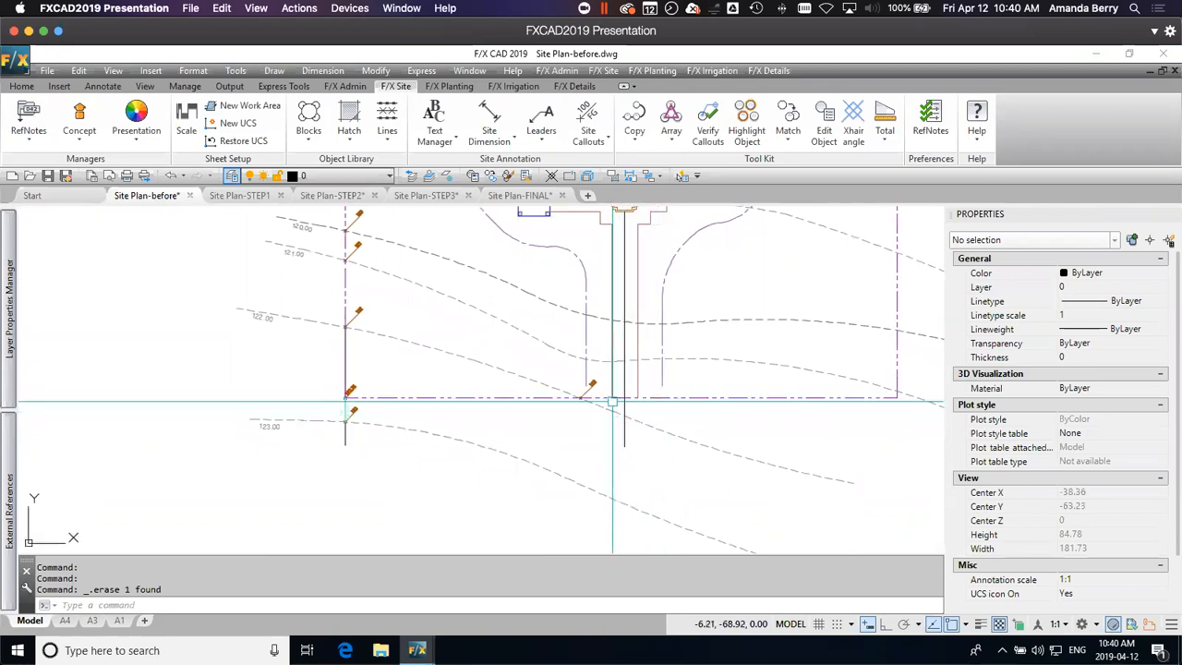
Step: Place a 121.85 Spot Elevation where the entry walk's west edge meets the south property line, using the SPOTELEV-PROP-ULINE style
scroll(612, 402, "up", 5)
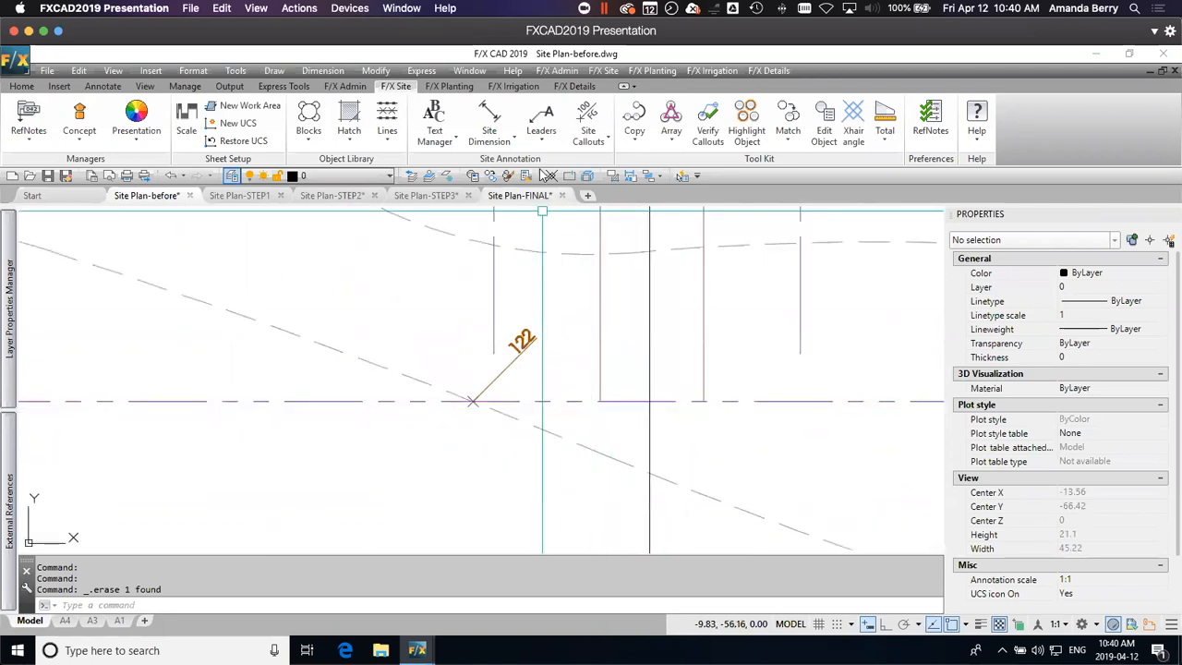
left_click(588, 125)
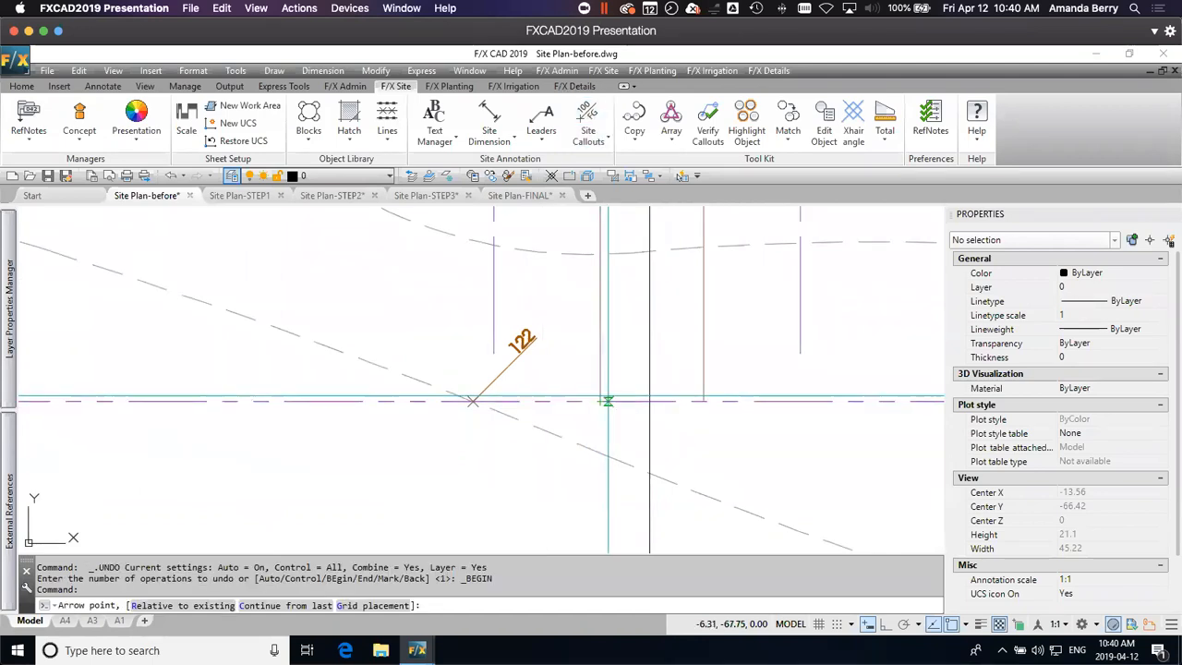
left_click(599, 400)
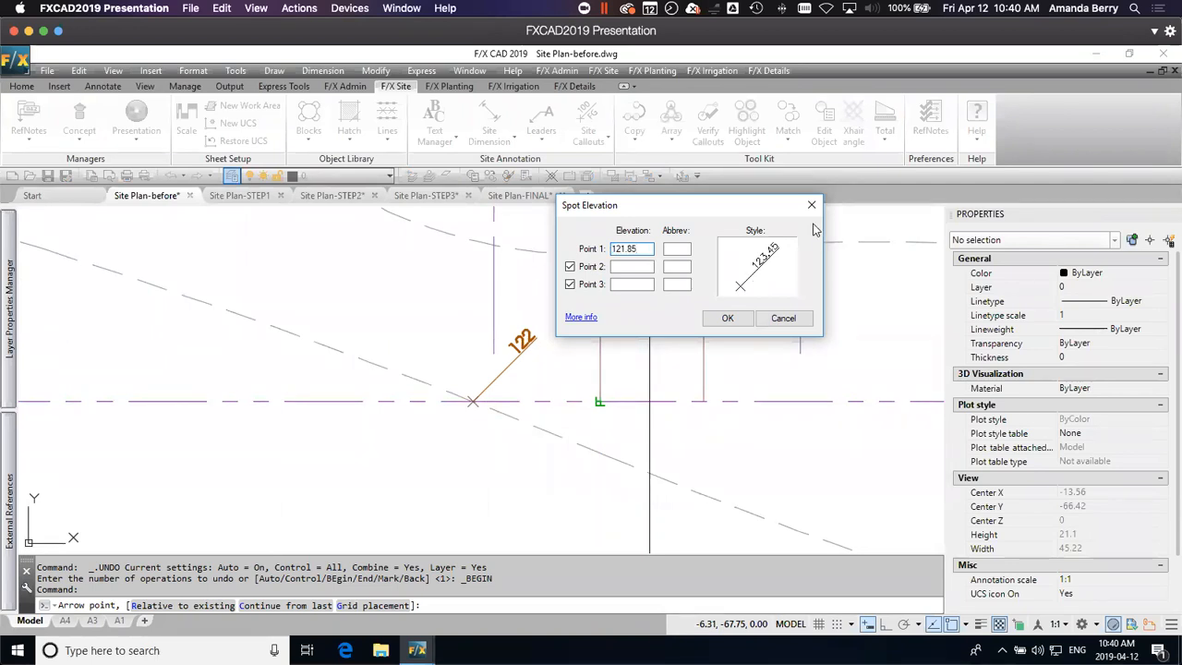
left_click(761, 265)
mouse_move(618, 201)
left_mouse_down()
mouse_move(443, 222)
mouse_move(427, 256)
left_mouse_up()
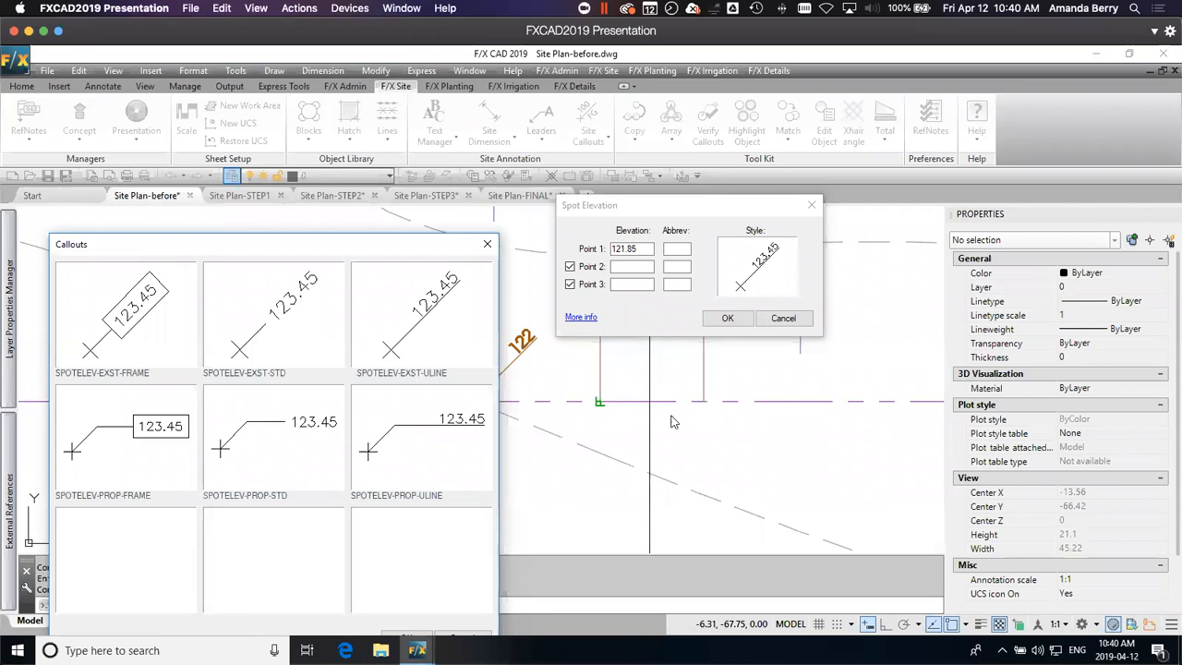
left_click(291, 449)
left_click_drag(394, 240, 397, 188)
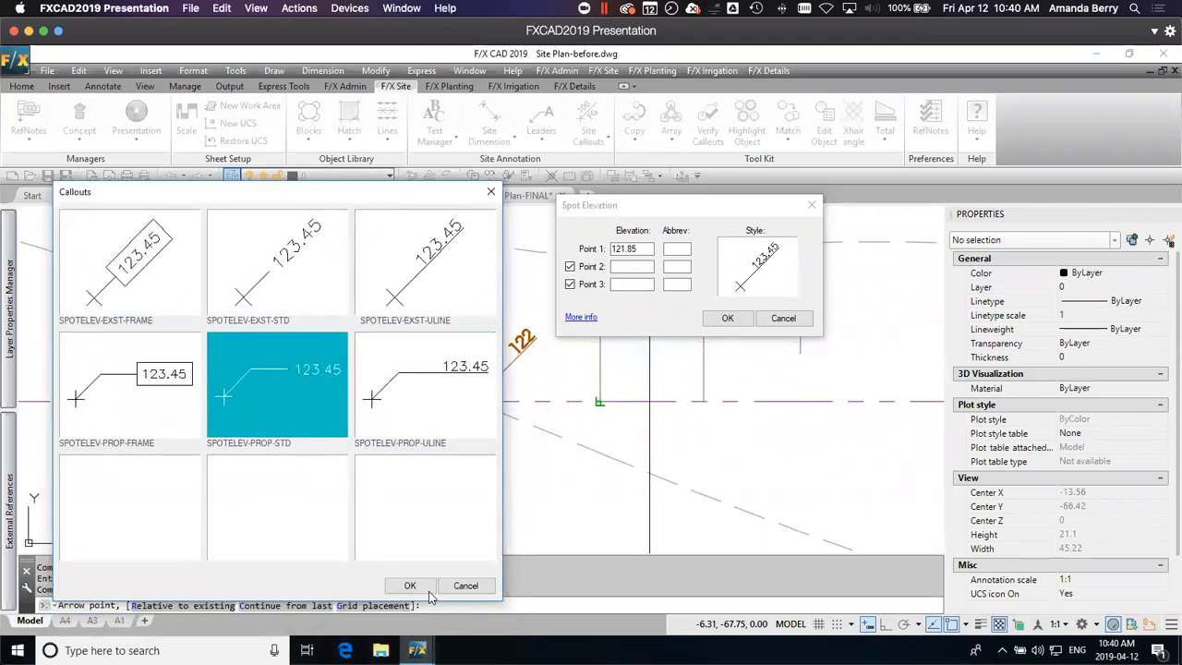
left_click(437, 407)
left_click(410, 586)
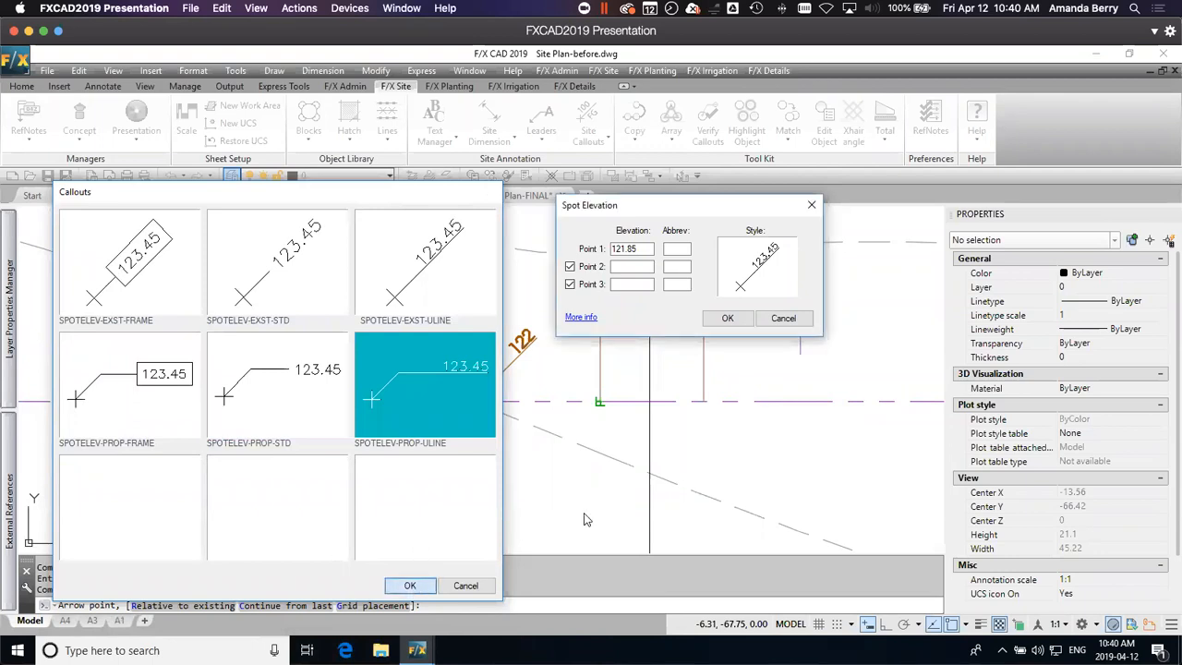
left_click(729, 318)
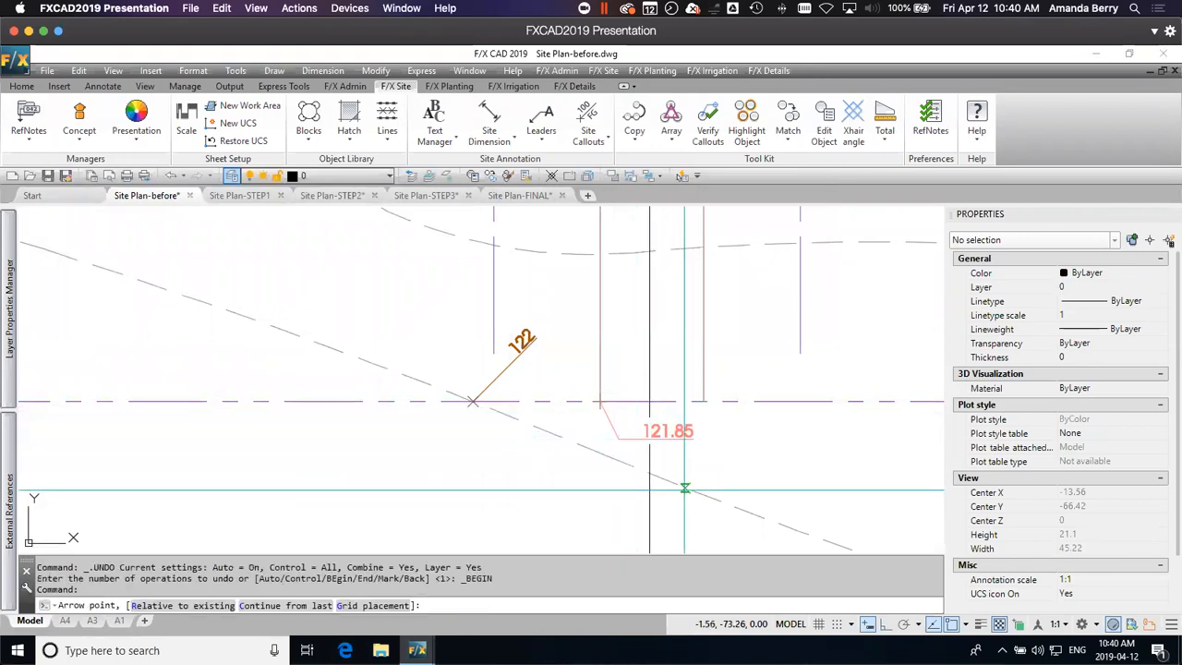
Step: Place a matching 121.85 Spot Elevation where the entry walk's east edge meets the south property line
left_click(703, 401)
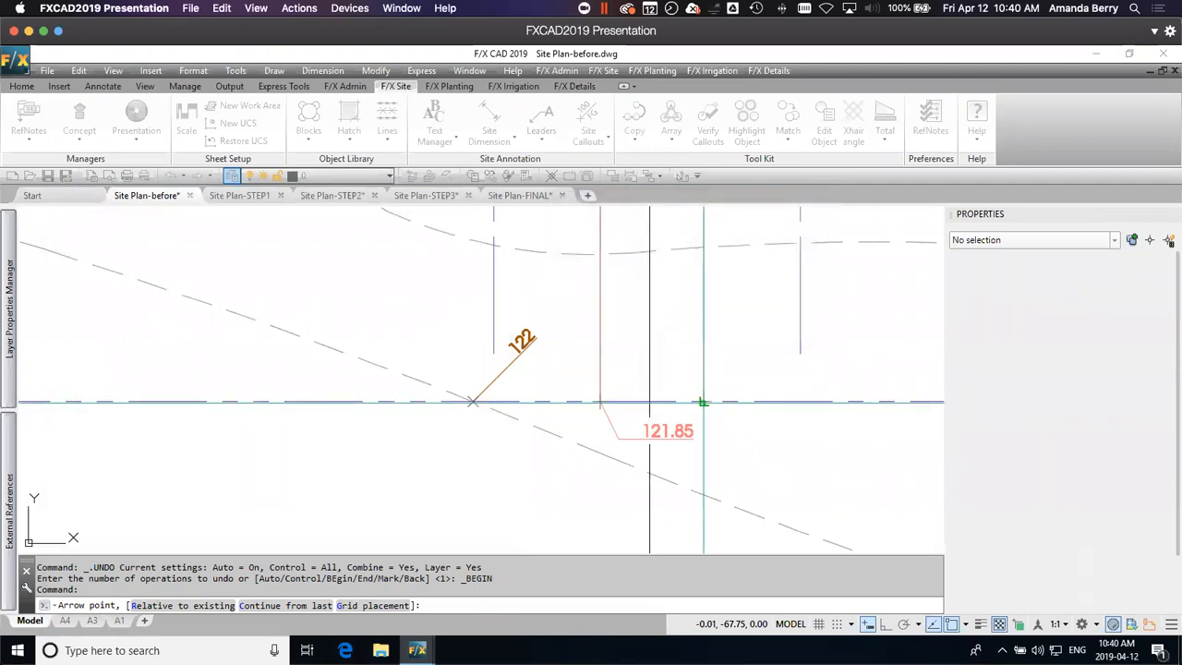
left_click(732, 438)
left_click(769, 442)
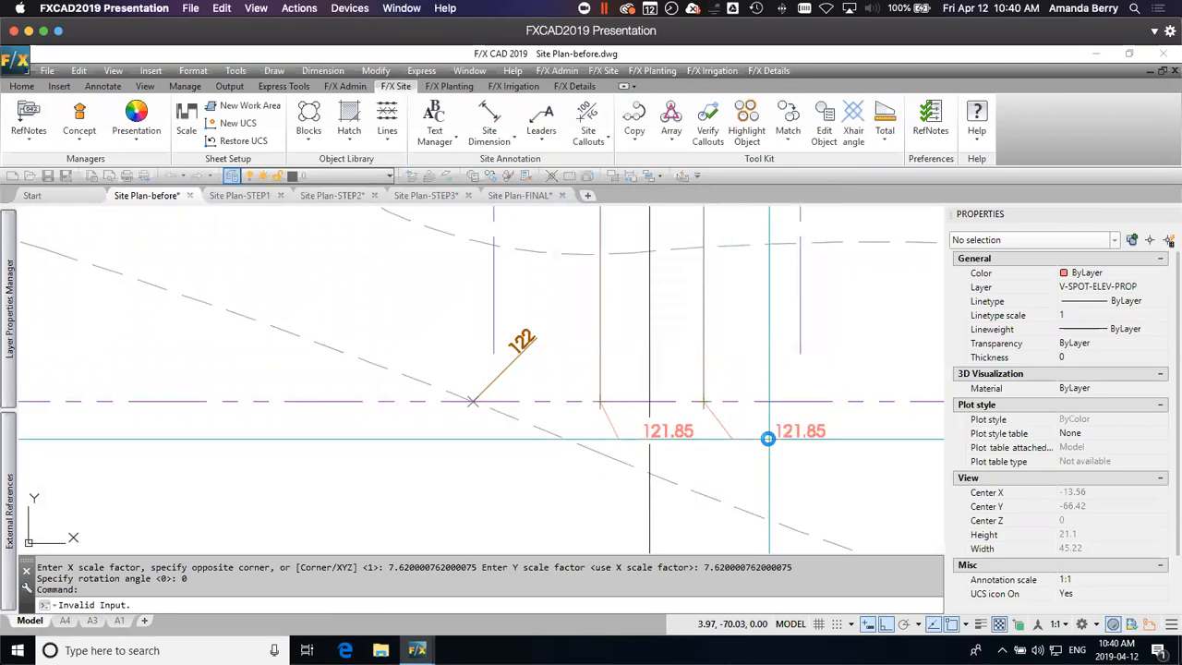
Step: Place a Spot Elevation at the entry walk's centerline relative to the west 121.85 callout, using a 1% upward slope along a straight line
scroll(785, 453, "down", 2)
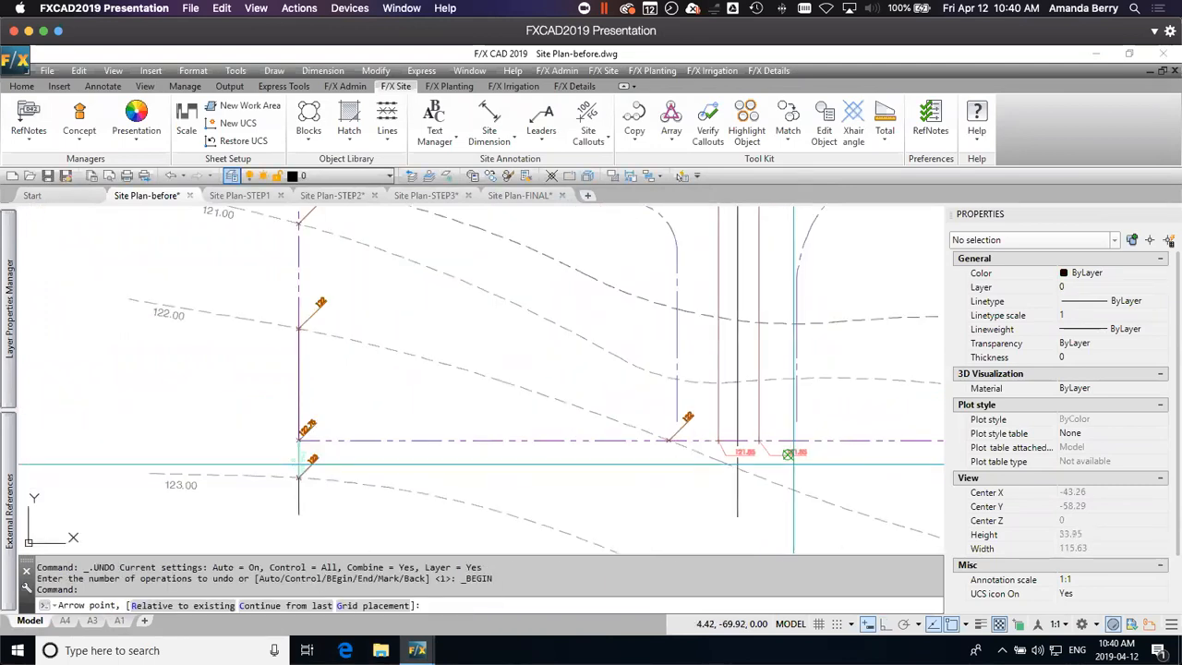
scroll(788, 453, "up", 4)
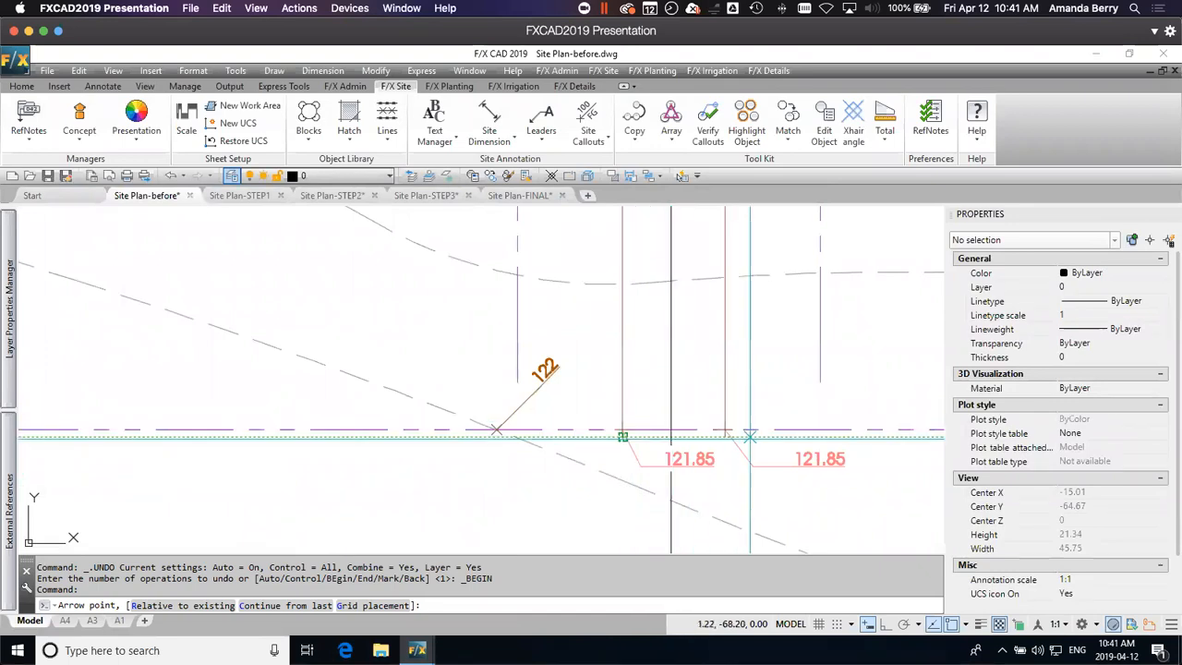
scroll(735, 430, "down", 2)
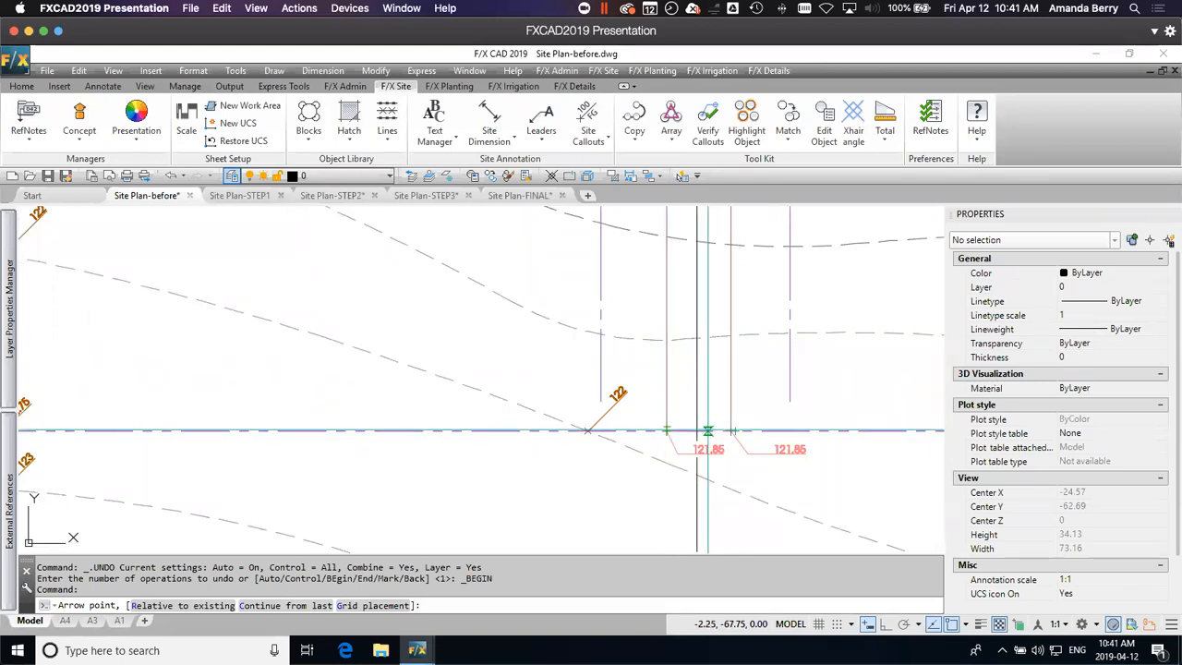
scroll(674, 431, "up", 2)
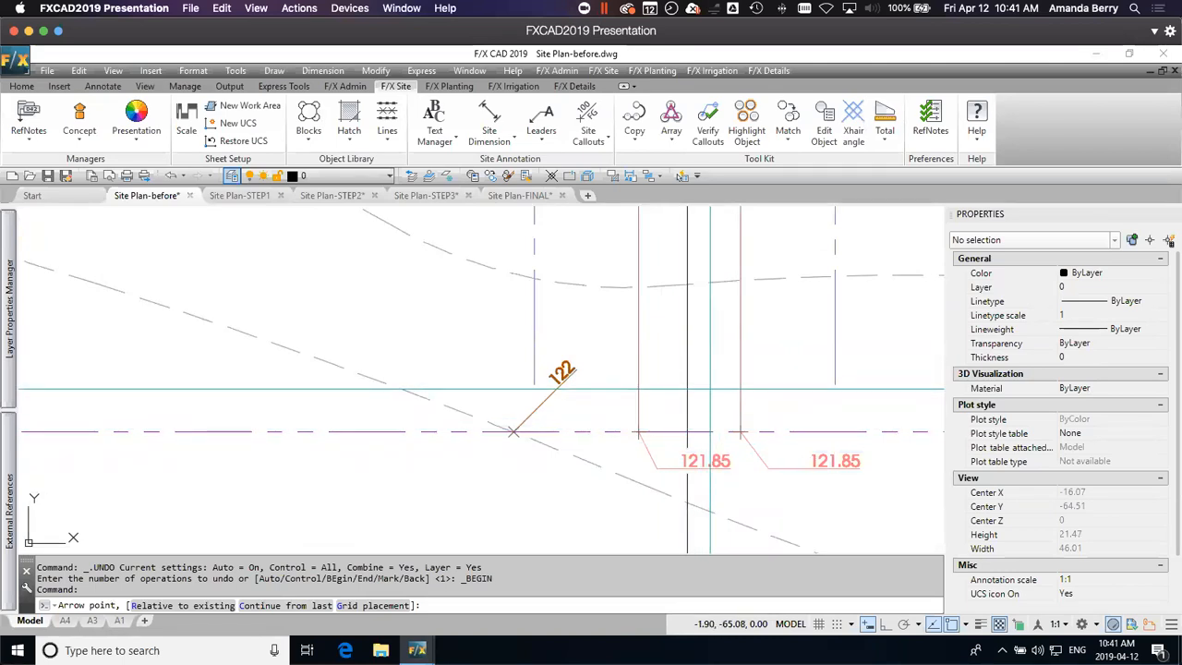
scroll(711, 389, "down", 4)
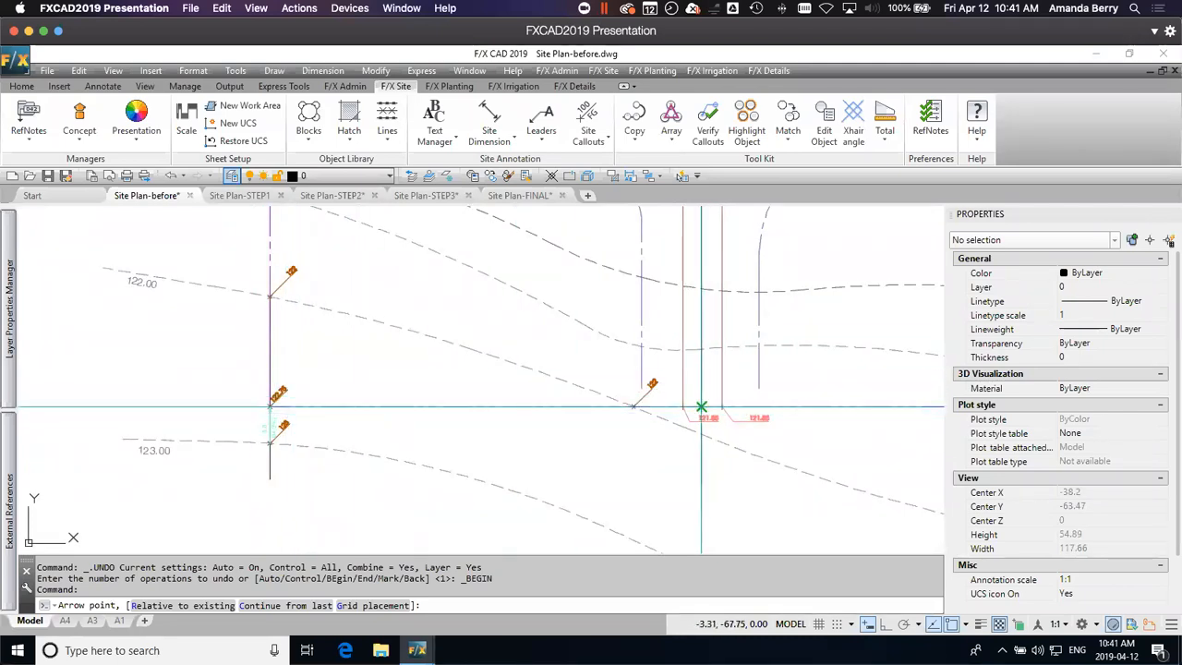
scroll(699, 405, "up", 4)
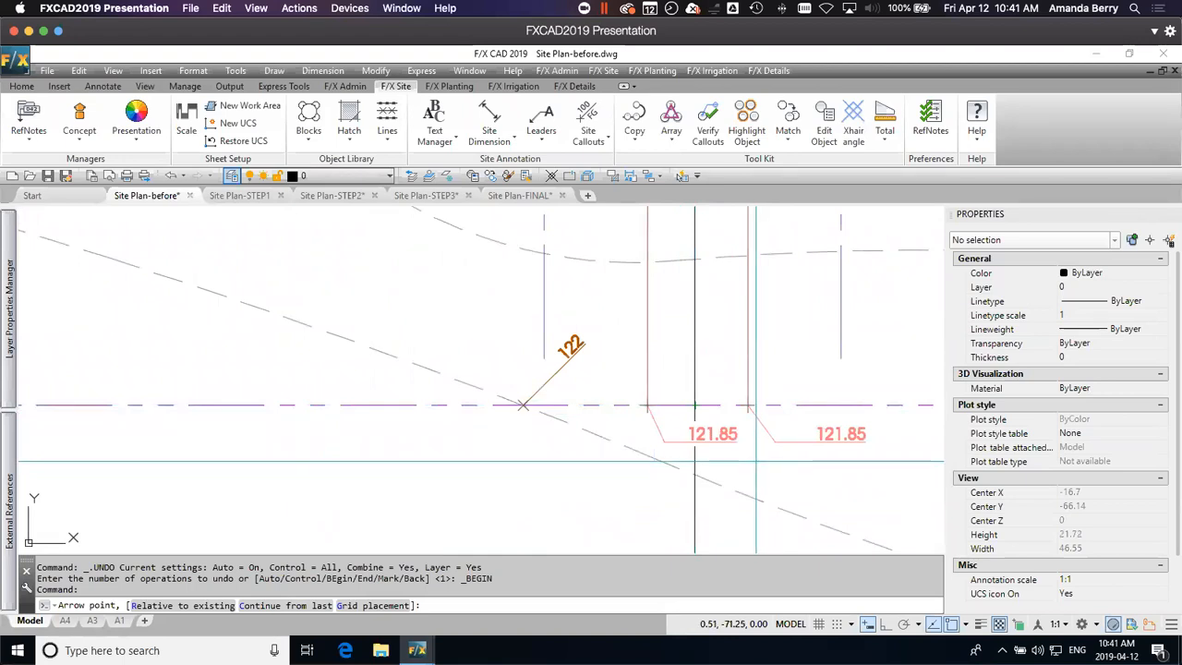
key("Return")
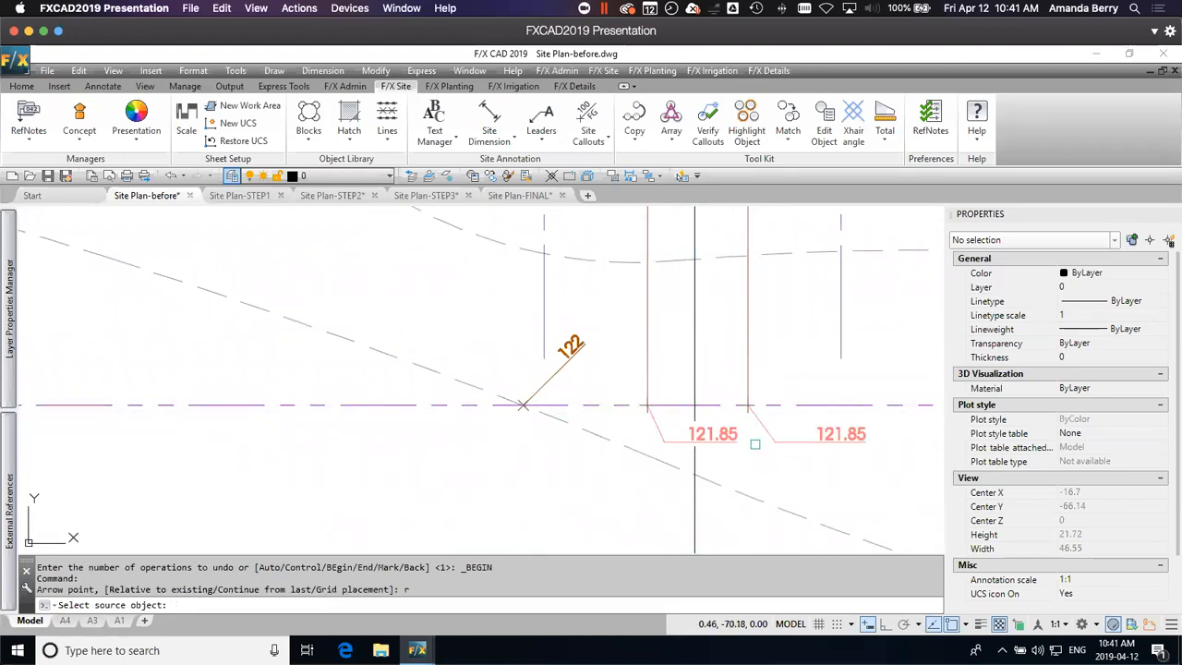
left_click(717, 432)
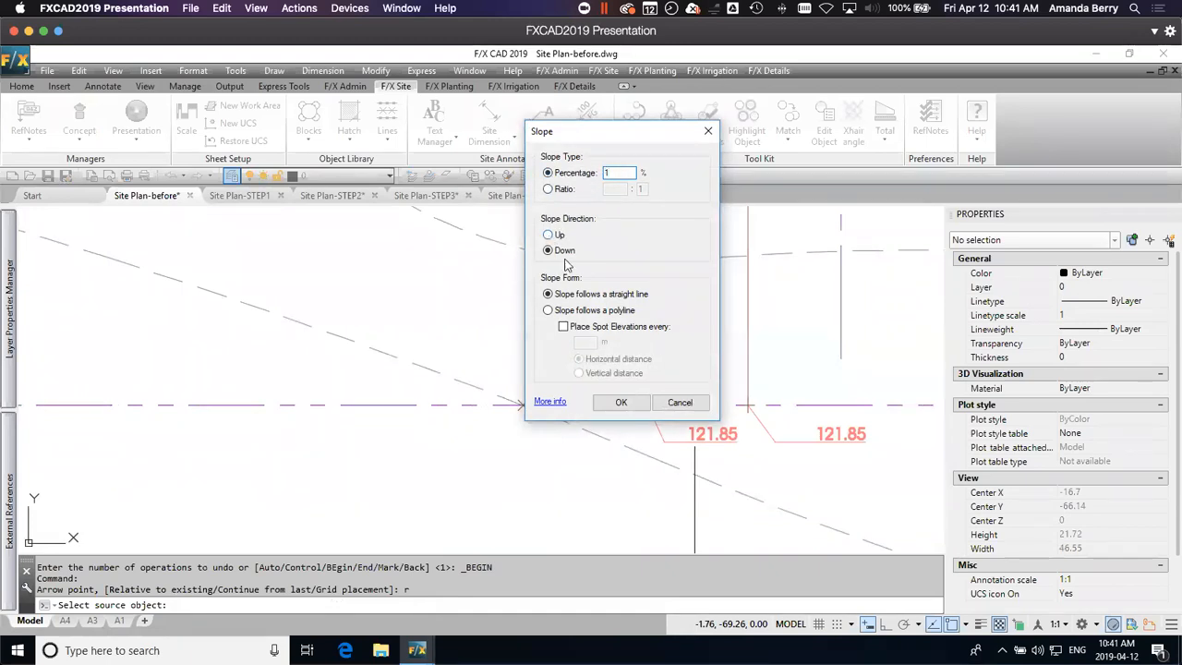
left_click(621, 403)
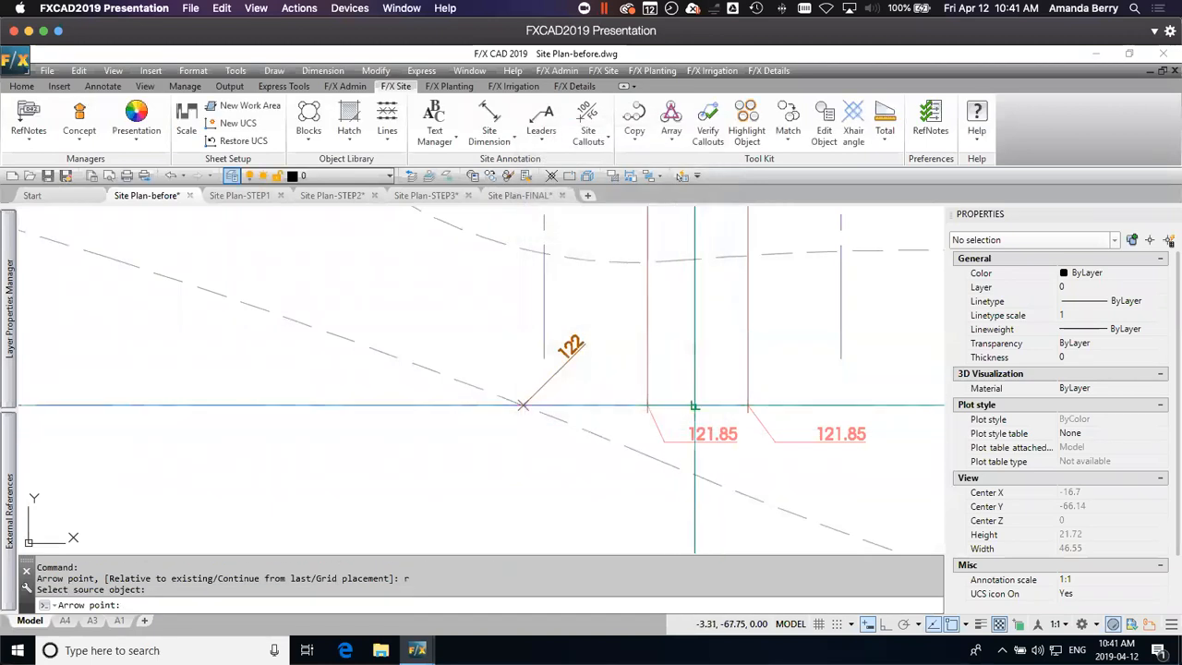
left_click(694, 405)
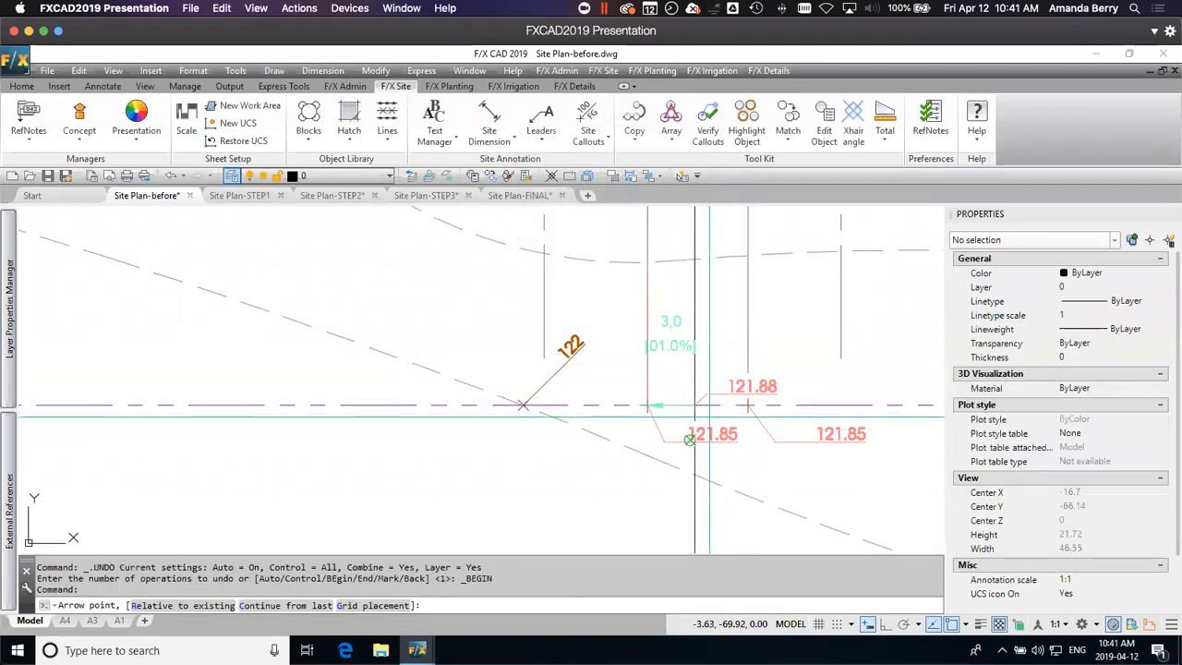
key("Return")
Step: Examine the hotel's finished floor elevation label and the steps at its south entrance in relation to the entry walk
scroll(766, 406, "down", 2)
scroll(767, 406, "down", 5)
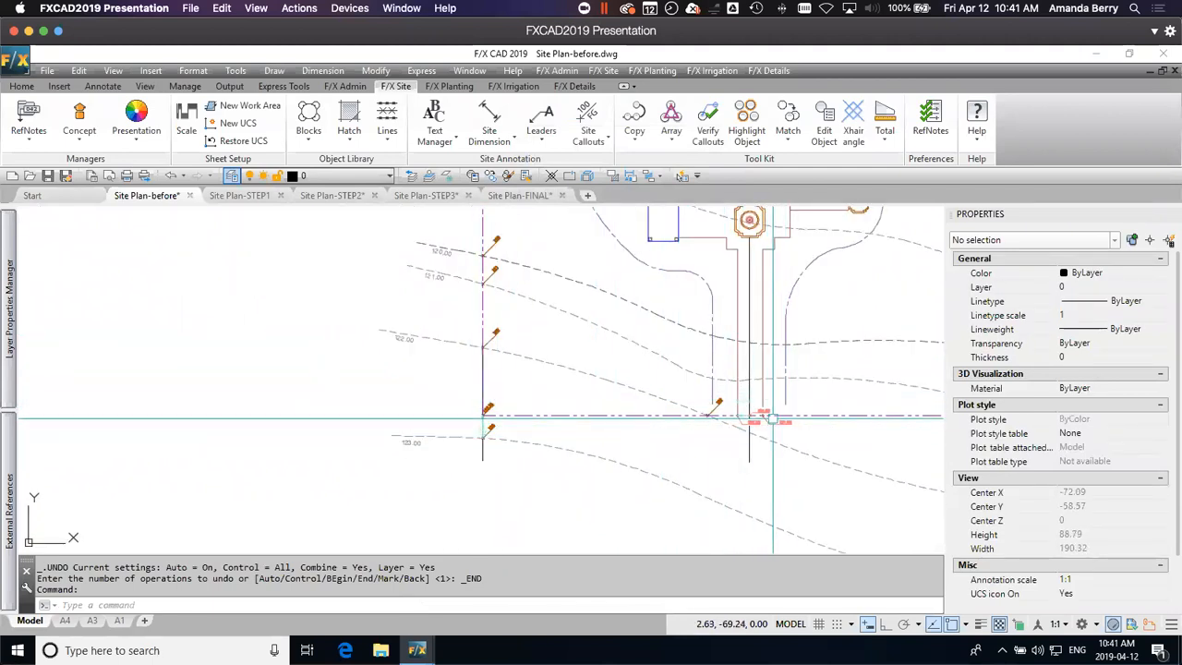
scroll(773, 420, "up", 5)
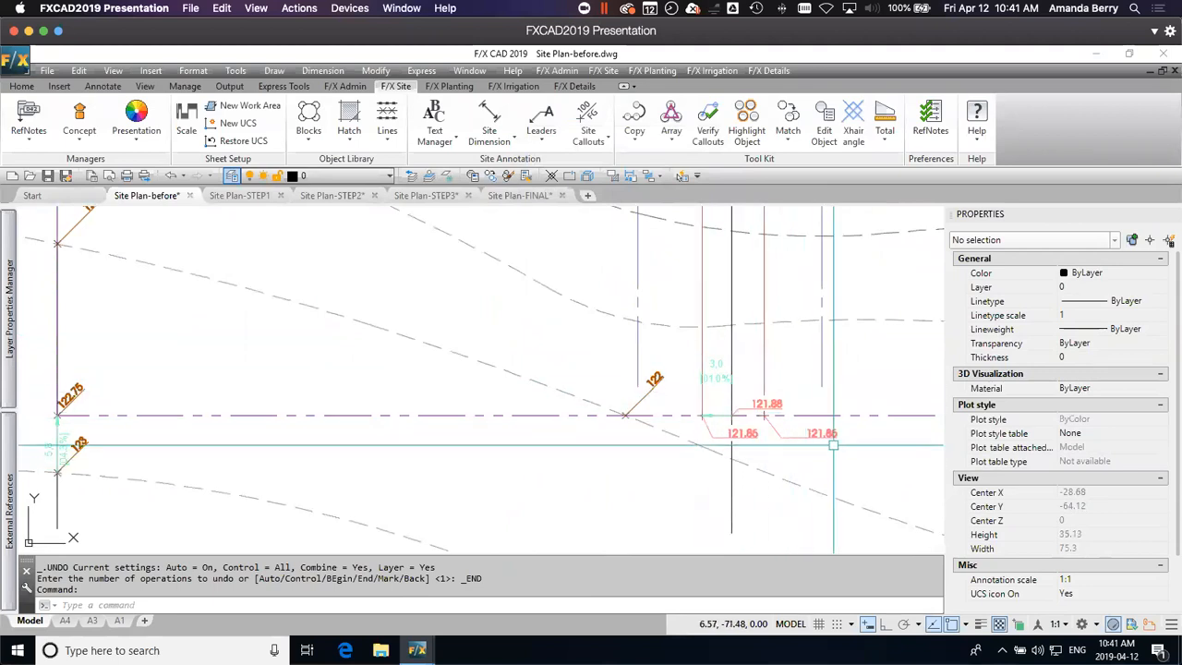
scroll(760, 453, "down", 5)
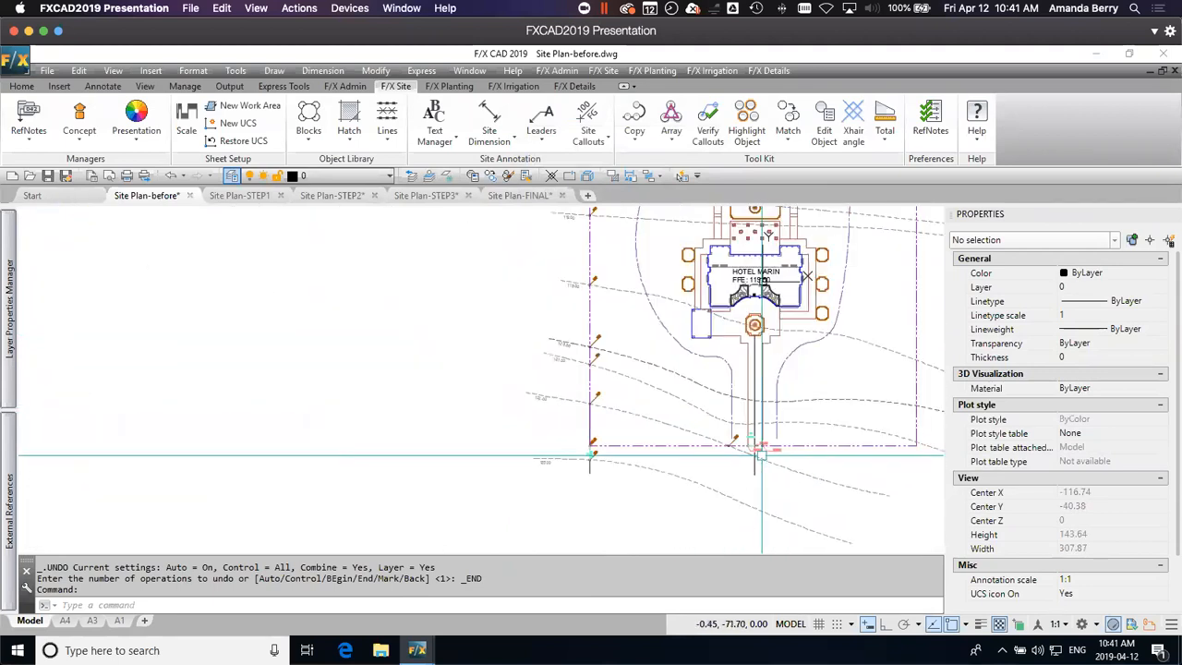
middle_click_drag(833, 325, 766, 385)
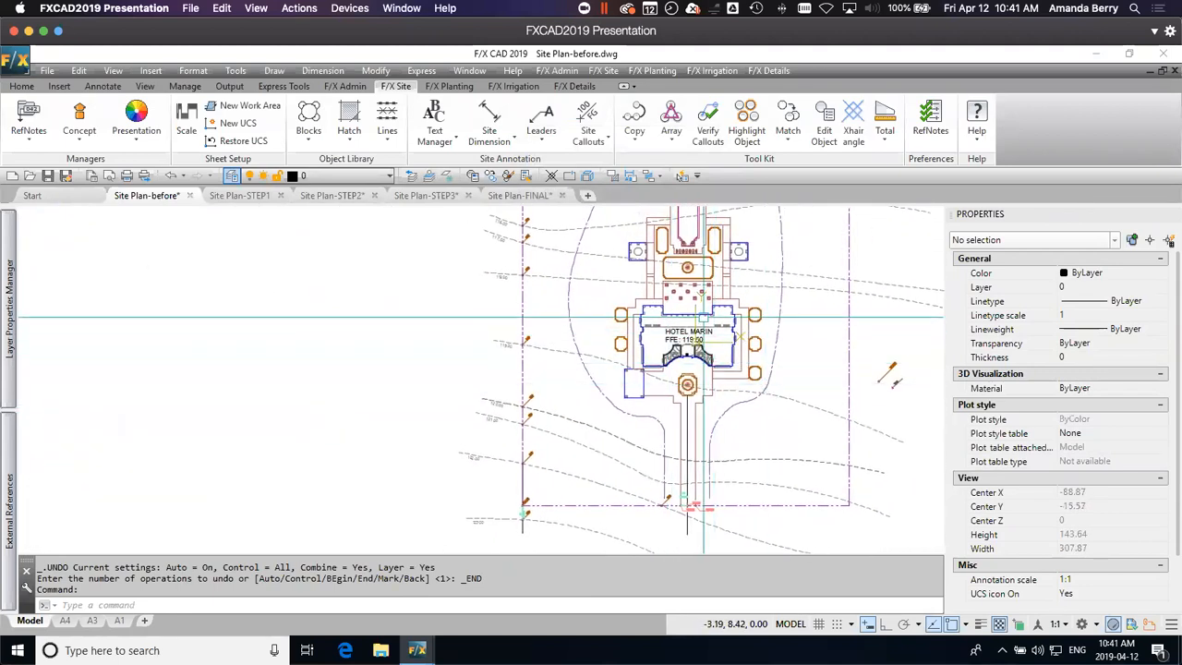
scroll(711, 345, "up", 2)
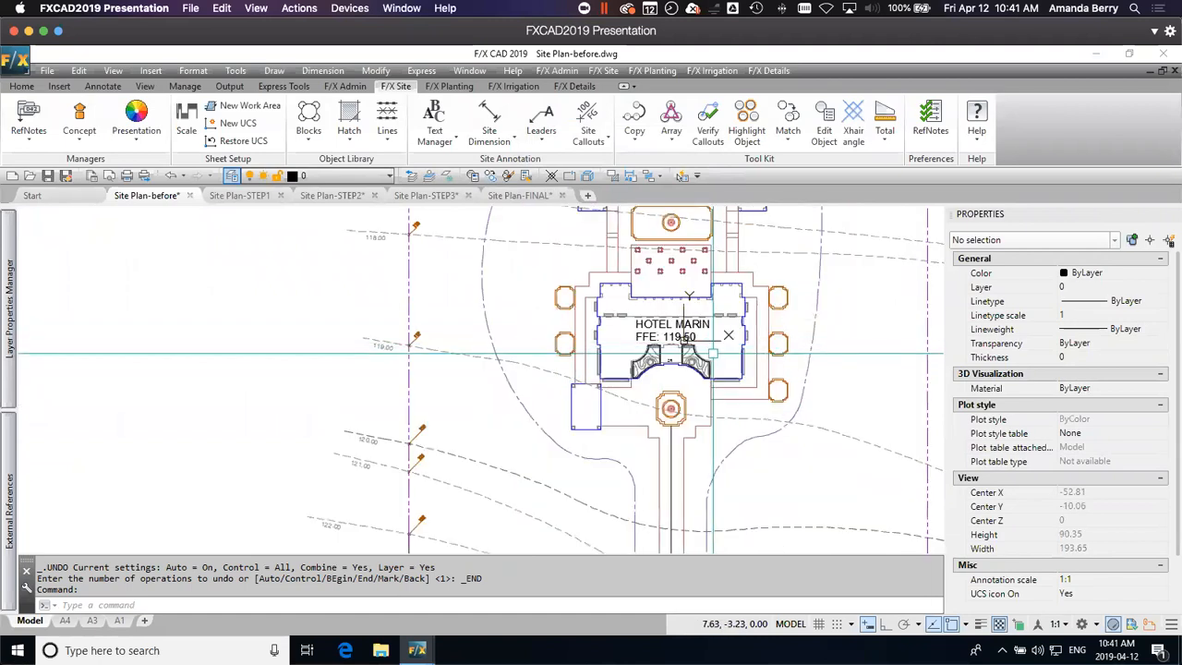
scroll(711, 354, "down", 2)
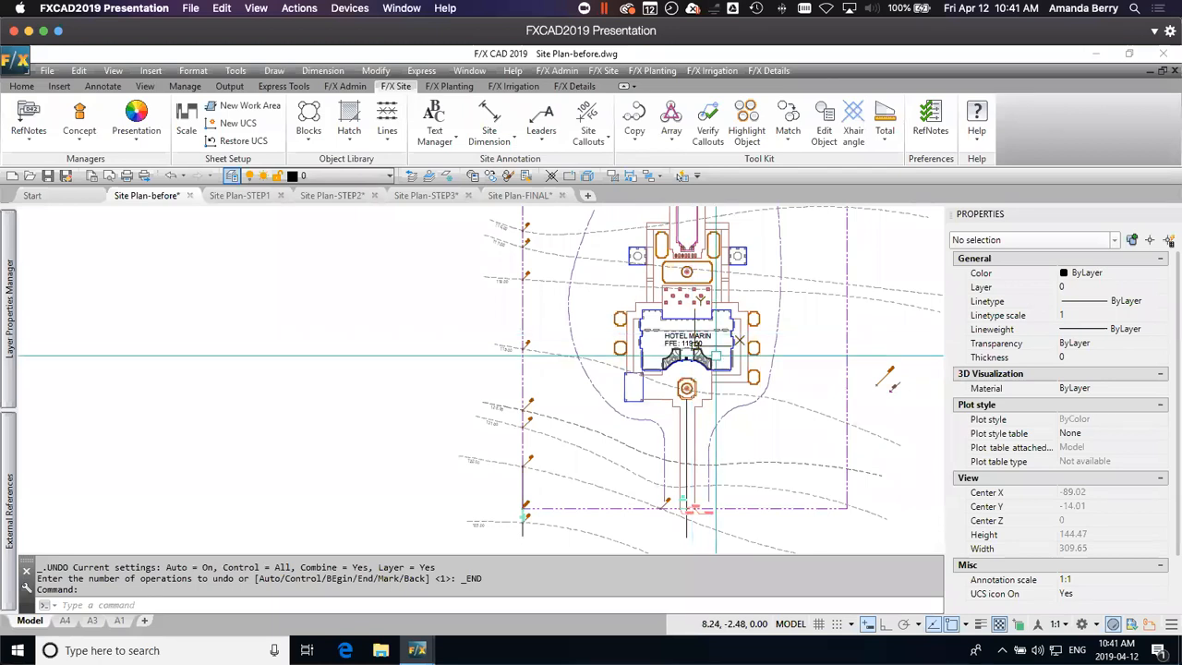
middle_click_drag(700, 450, 693, 396)
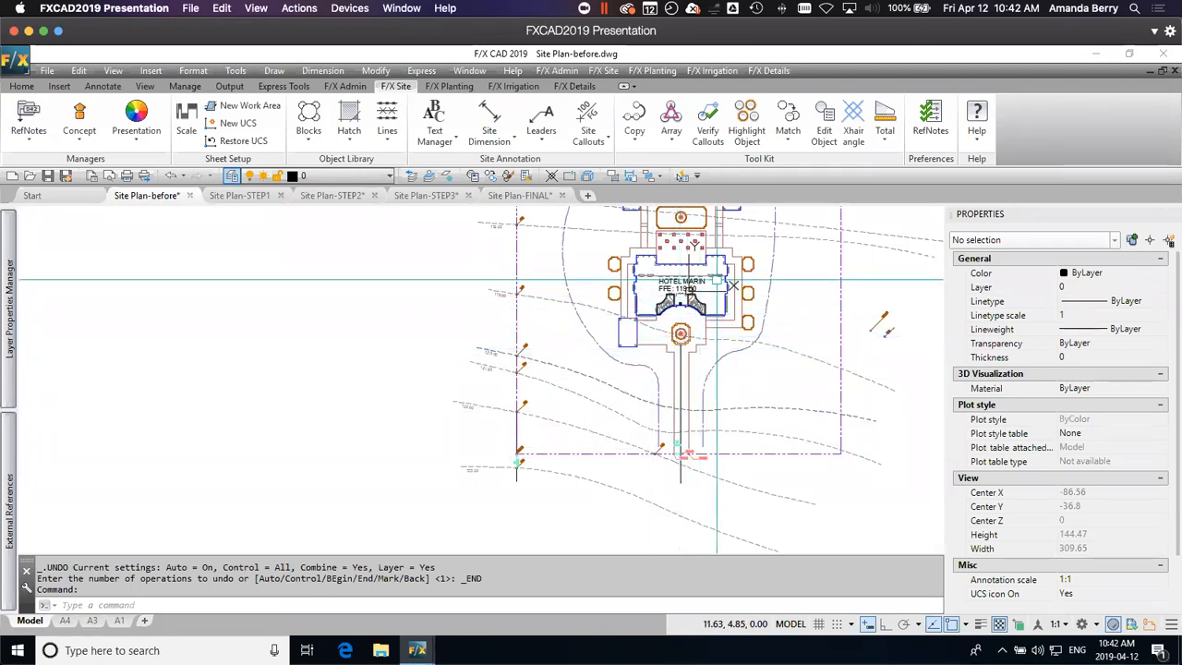
middle_click_drag(693, 280, 694, 329)
scroll(699, 307, "up", 4)
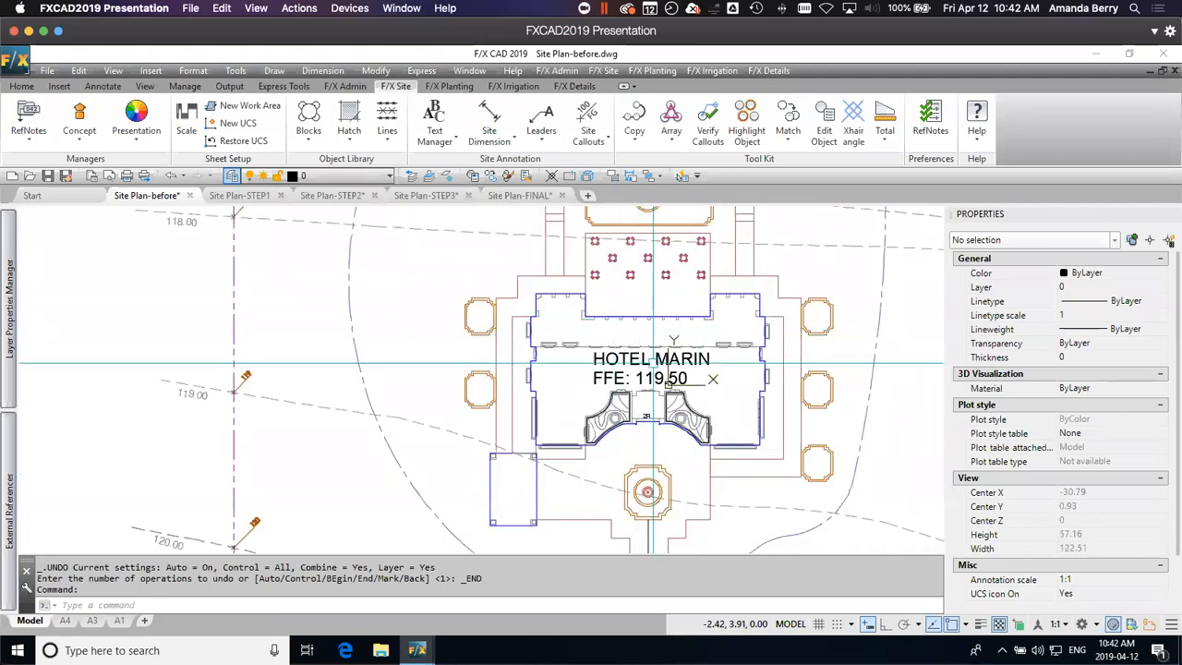
mouse_move(646, 328)
middle_mouse_down()
mouse_move(648, 353)
mouse_move(635, 297)
middle_mouse_up()
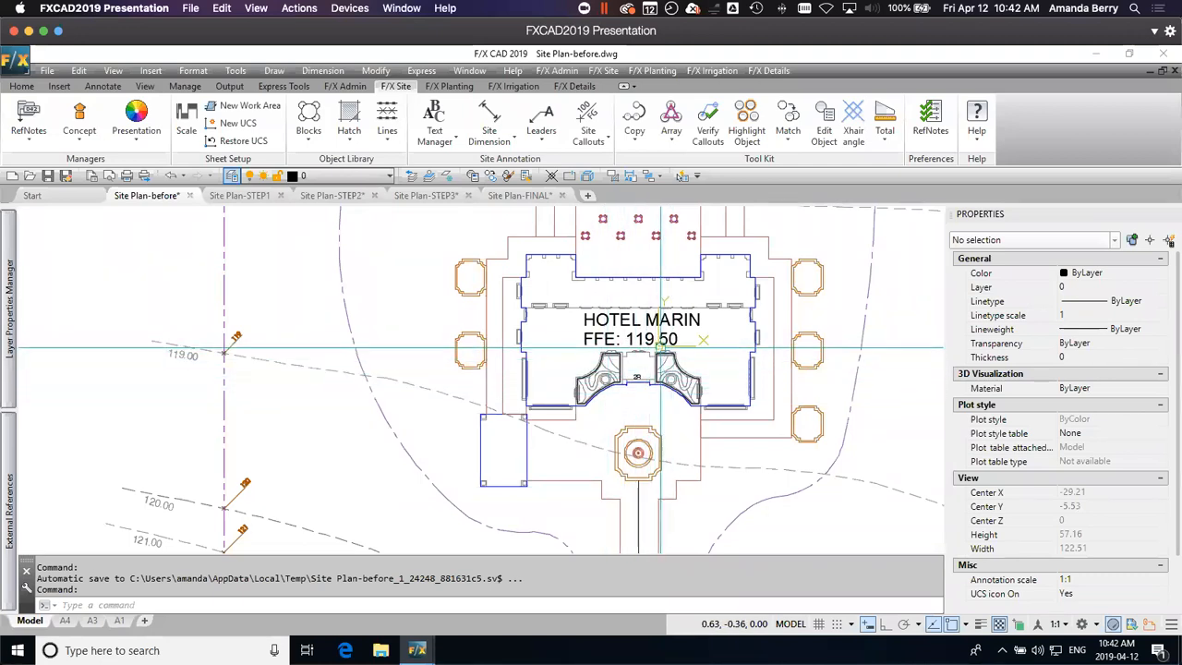
scroll(644, 382, "up", 2)
scroll(644, 382, "up", 2)
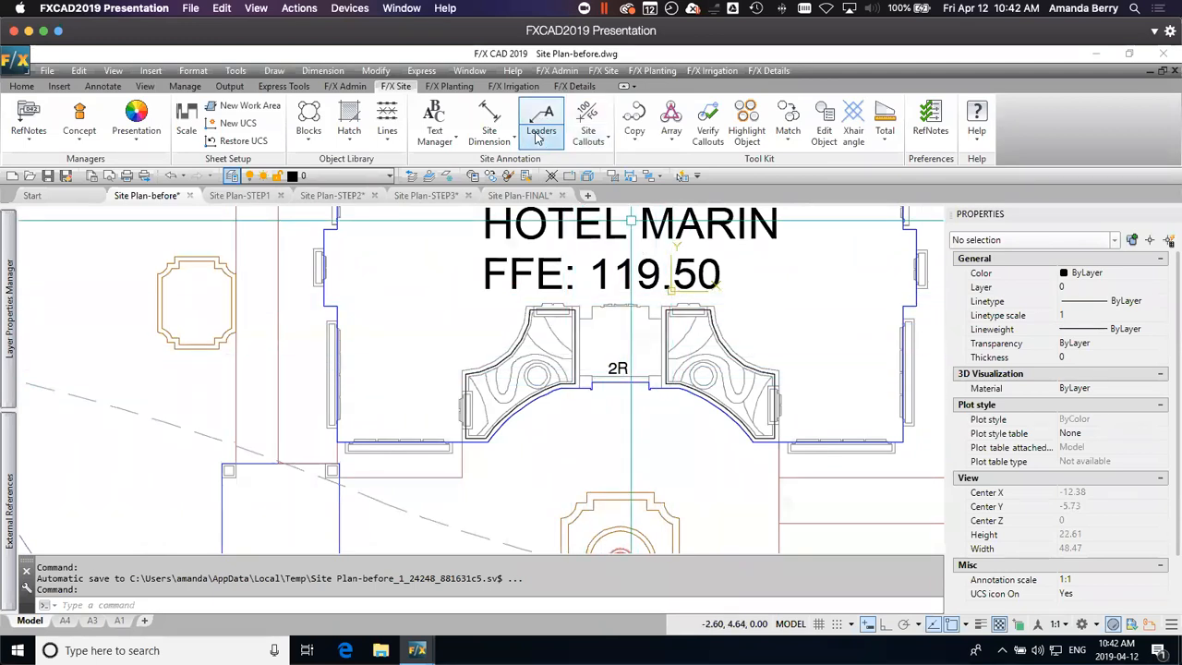
Step: Inspect the properties of the 2R label at the hotel's south entrance and review its CALLOUT TEXT style in the Text Manager
left_click(592, 115)
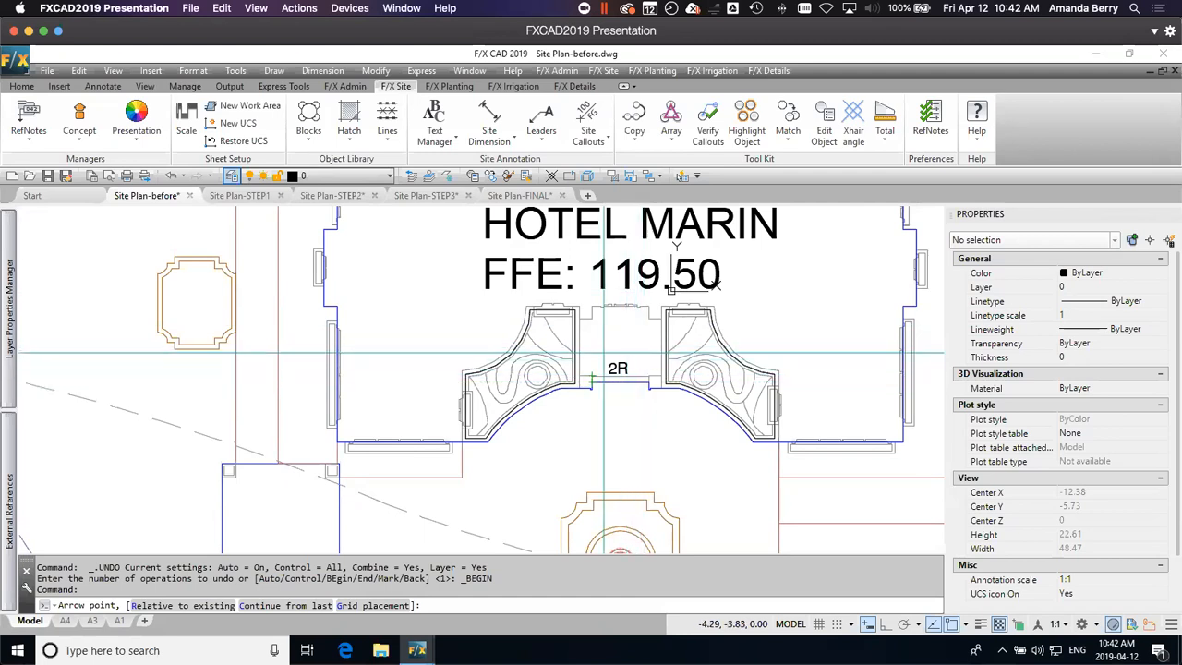
key("Escape")
left_click(617, 368)
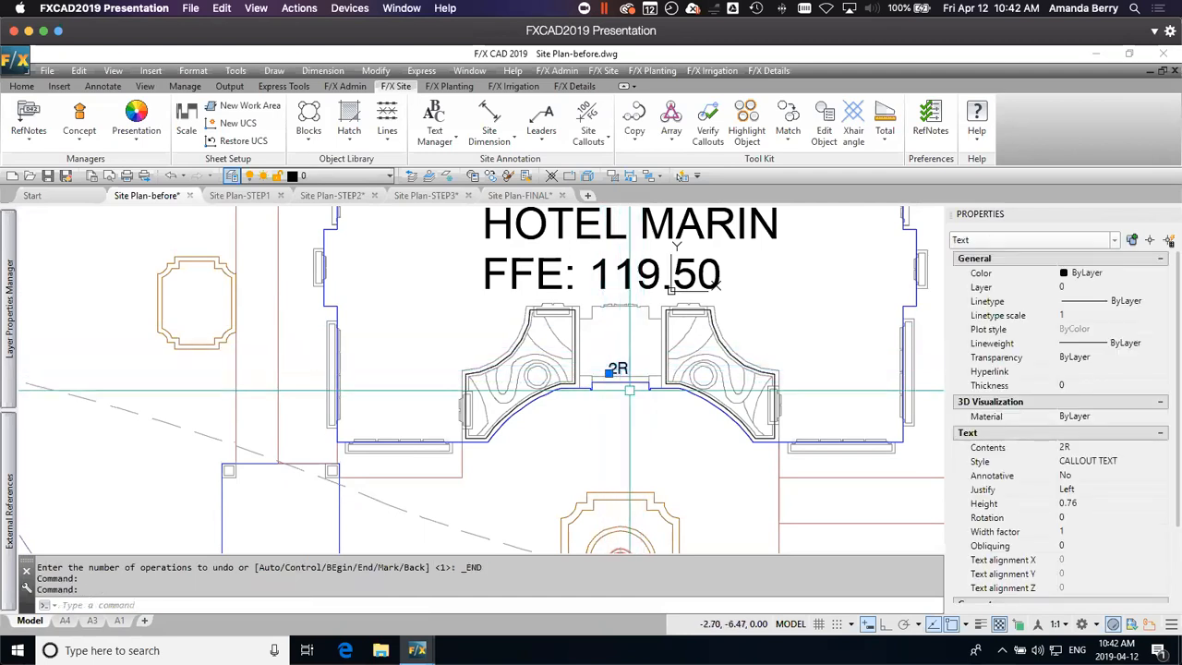
key("Escape")
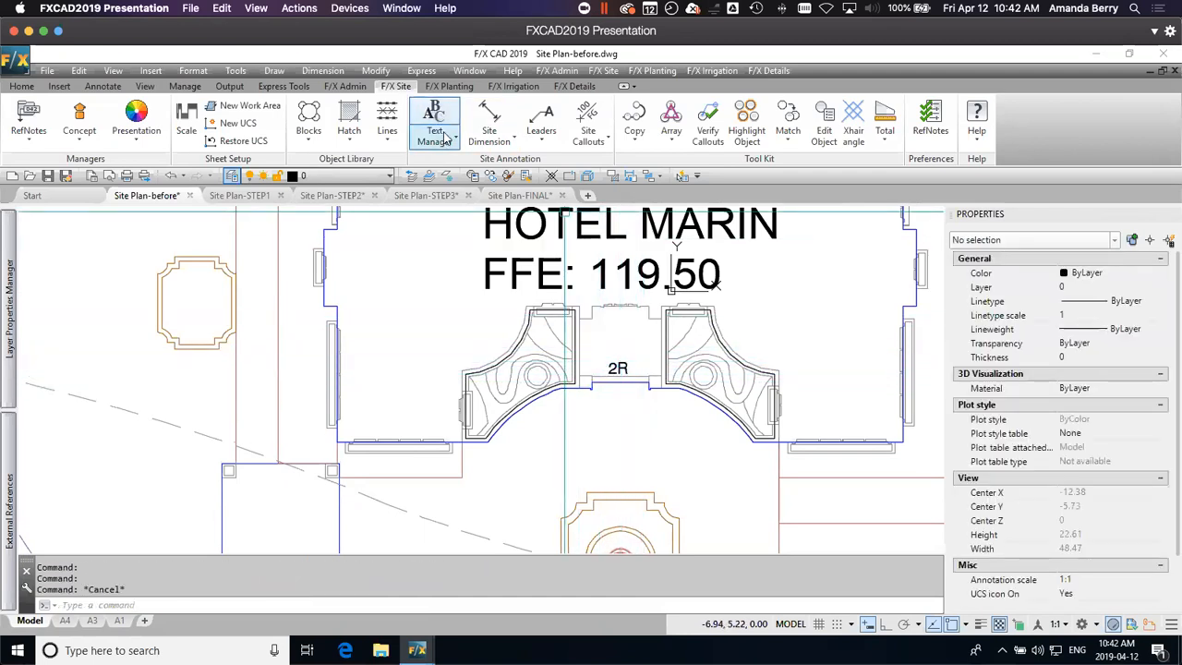
left_click(446, 139)
left_click(459, 166)
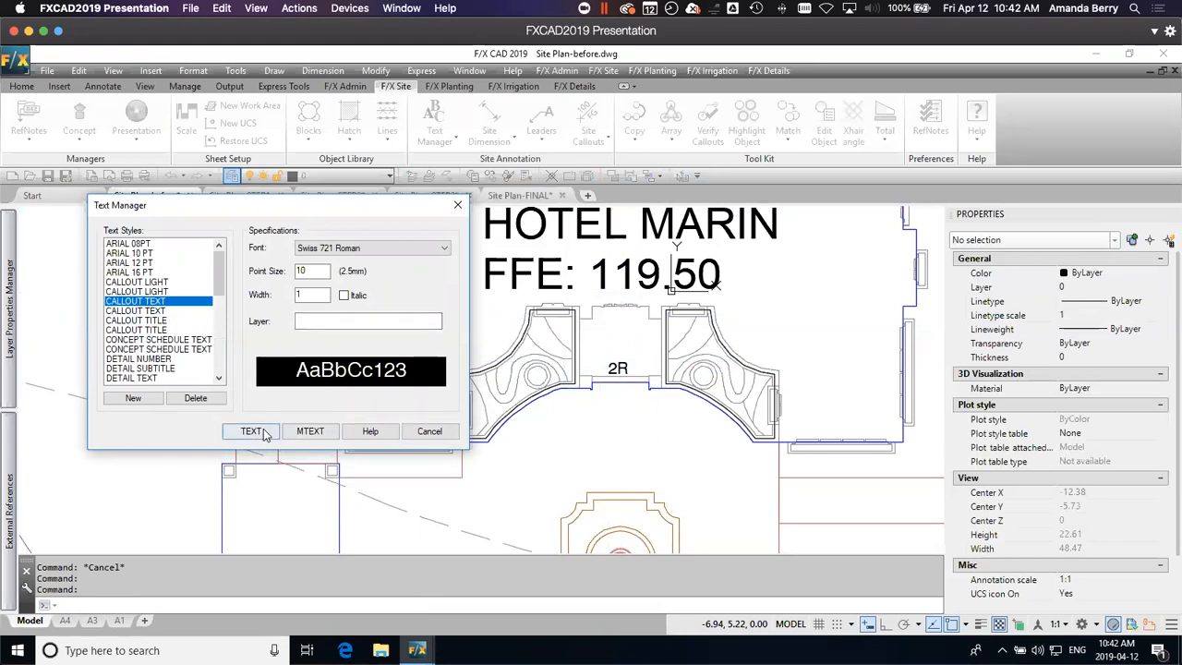
left_click(457, 205)
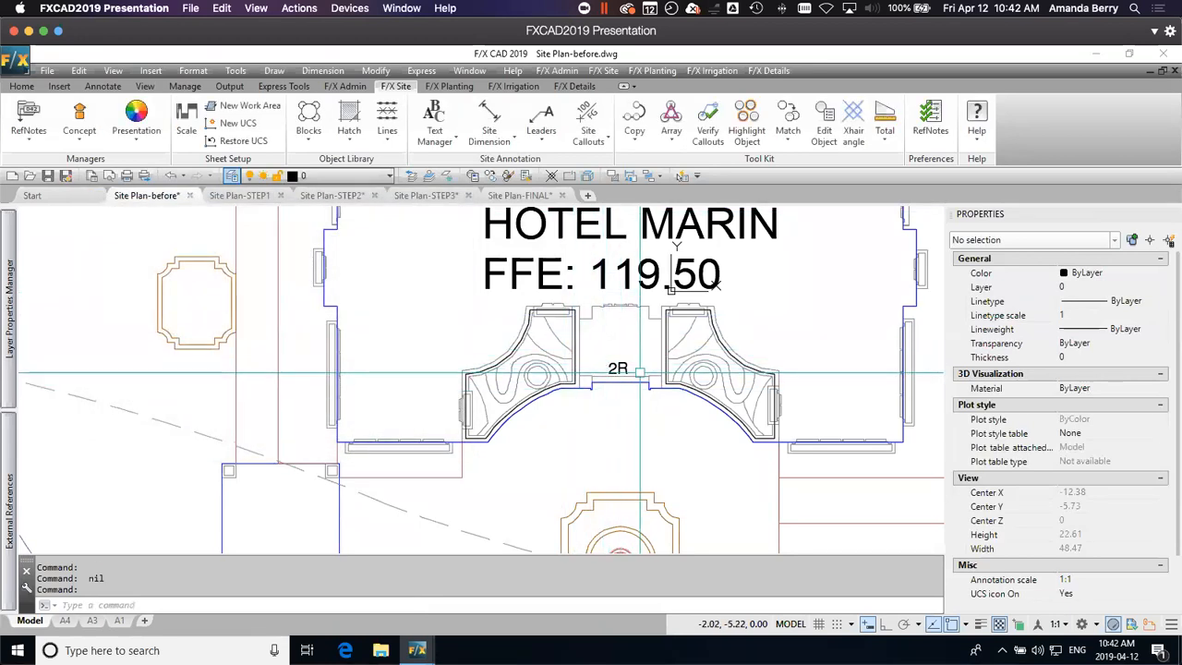
middle_click_drag(623, 397, 596, 386)
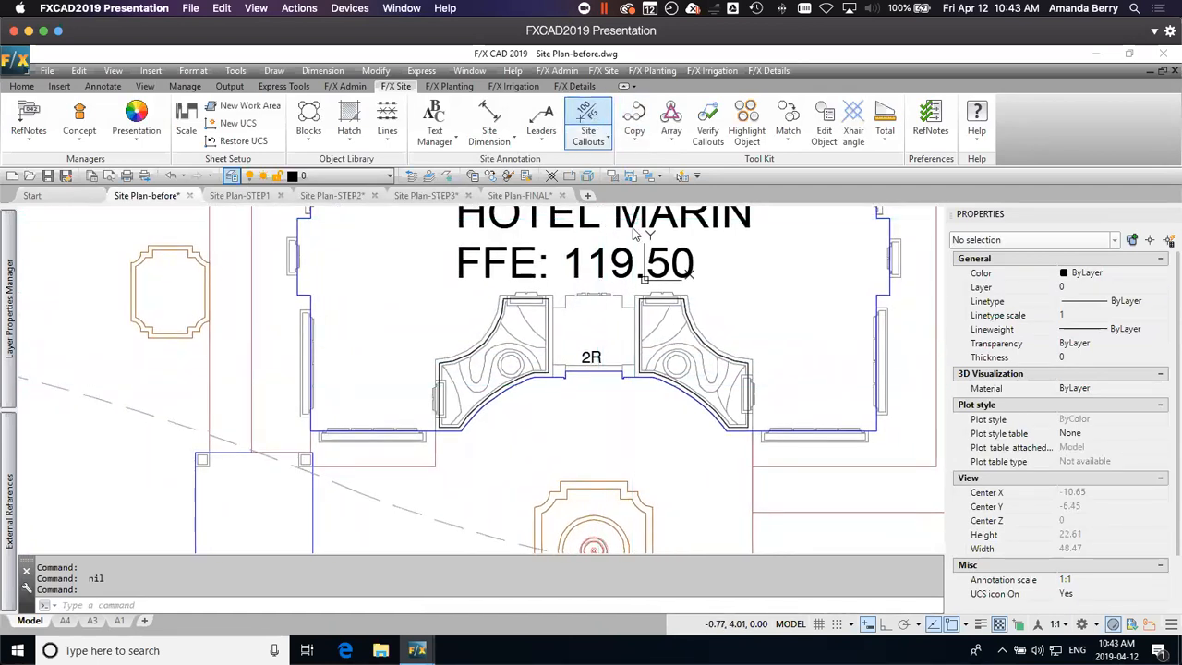
Step: Place a Spot Elevation of 119.20 at the west end of the bottom step at the hotel's south entrance
left_click(587, 115)
scroll(572, 370, "up", 5)
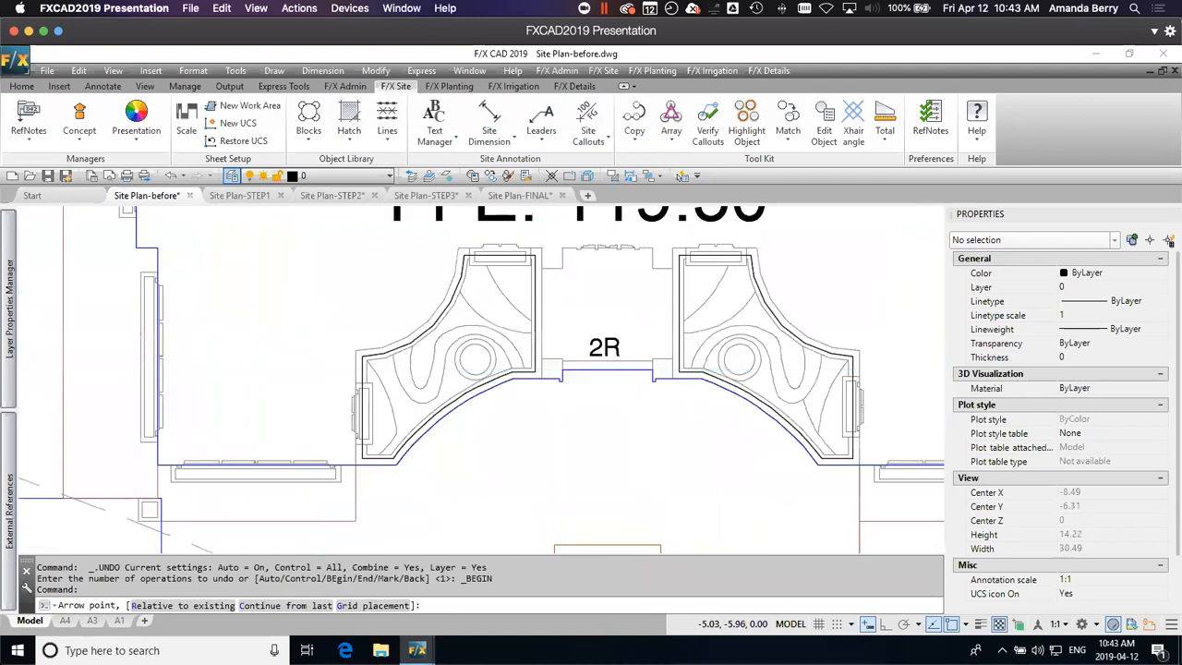
scroll(579, 360, "down", 3)
mouse_move(664, 406)
middle_mouse_down()
mouse_move(641, 466)
mouse_move(643, 446)
middle_mouse_up()
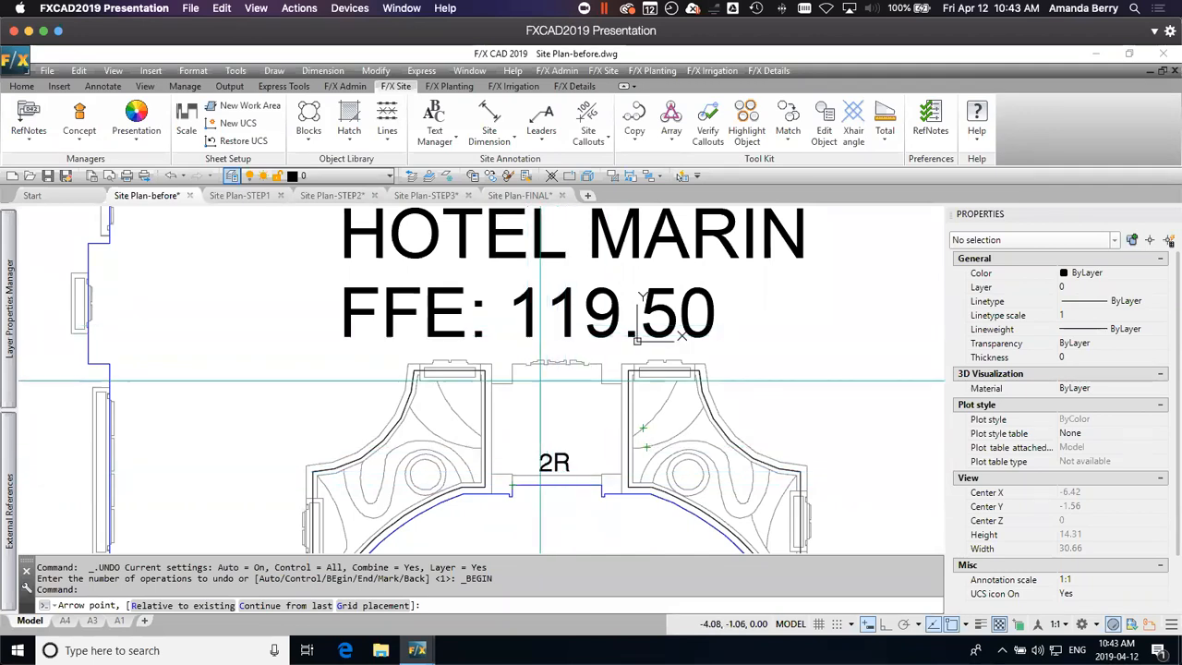
left_click(511, 485)
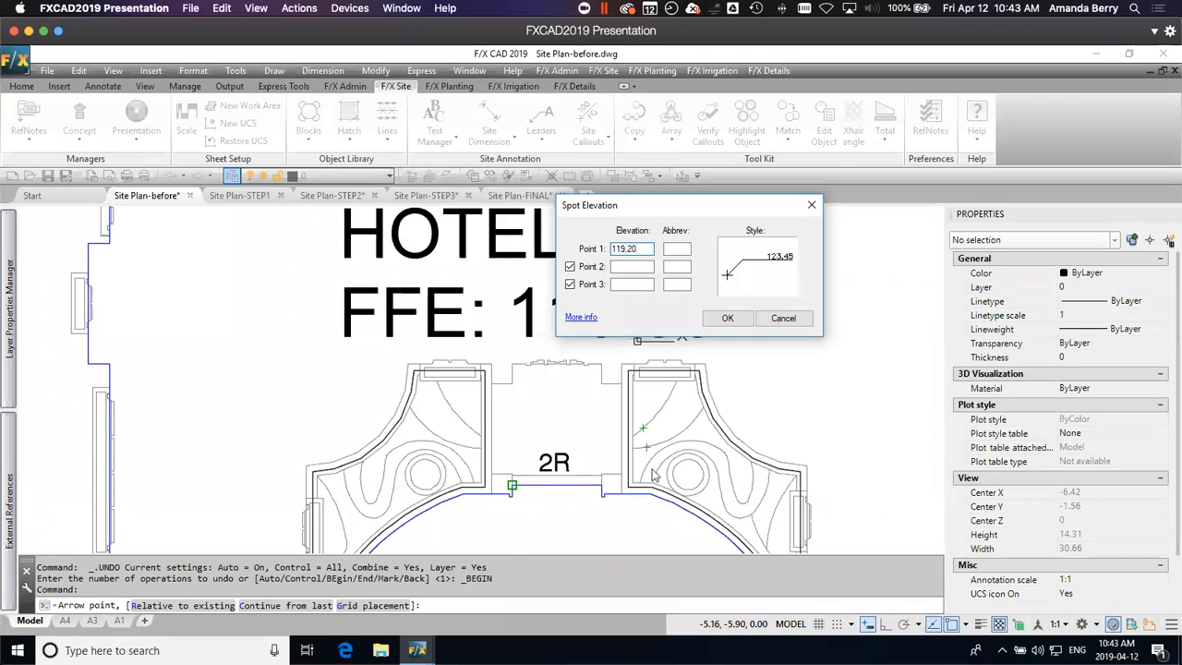
left_click(711, 323)
middle_click_drag(525, 520, 541, 466)
scroll(541, 467, "up", 2)
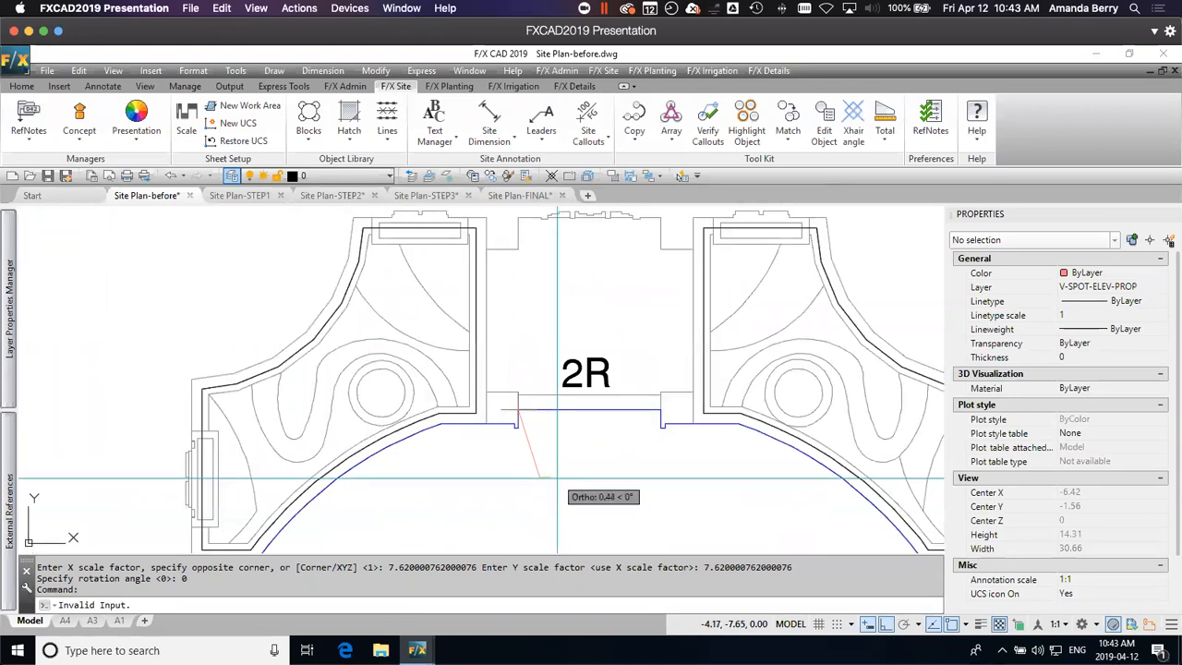
key("Return")
Step: Place a Spot Elevation of 119.2 at the east end of the south entrance's bottom step, with its leader running southeast
middle_click_drag(699, 485, 662, 429)
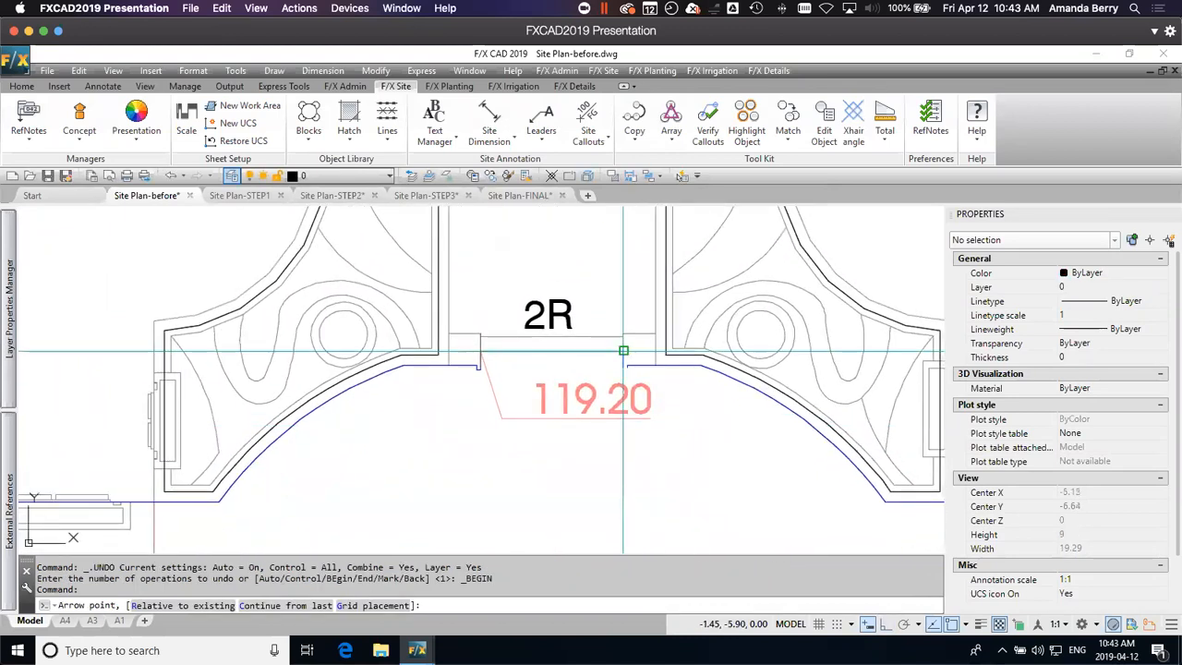
left_click(750, 427)
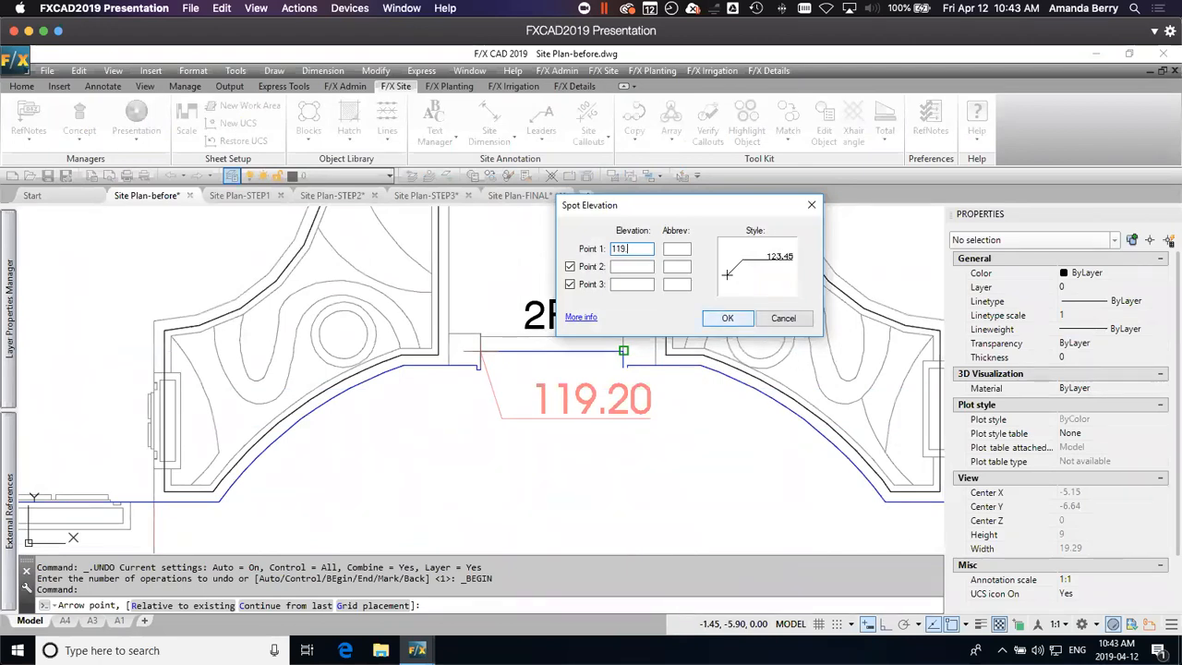
left_click(728, 318)
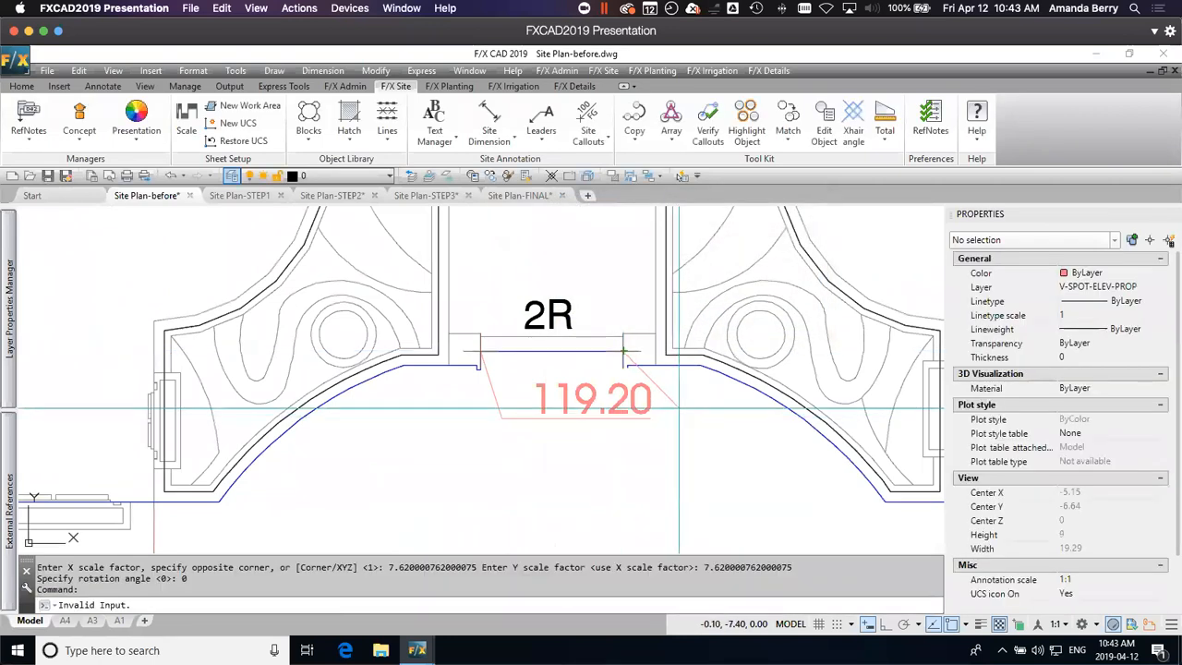
scroll(682, 428, "down", 3)
middle_click_drag(681, 427, 655, 472)
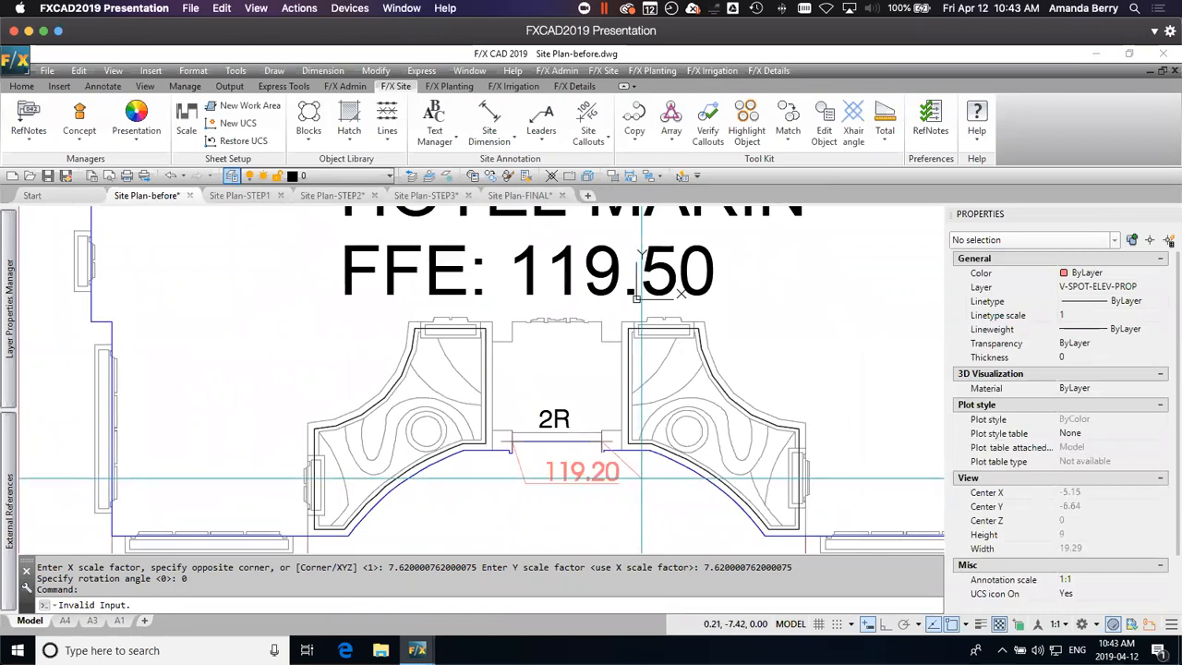
scroll(642, 480, "up", 3)
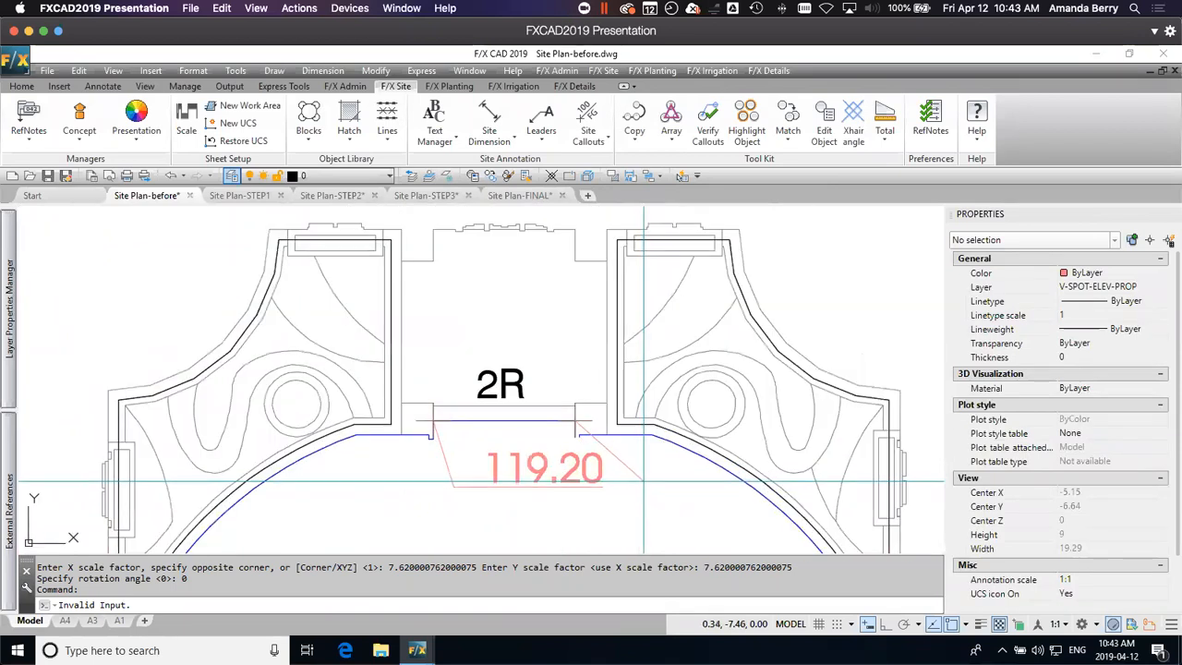
left_click(602, 490)
left_click(622, 490)
middle_click_drag(606, 500, 671, 459)
Step: Move the west entrance callout's text southwest, clear of the steps, and change the east entrance callout's text to 119.20
key("Escape")
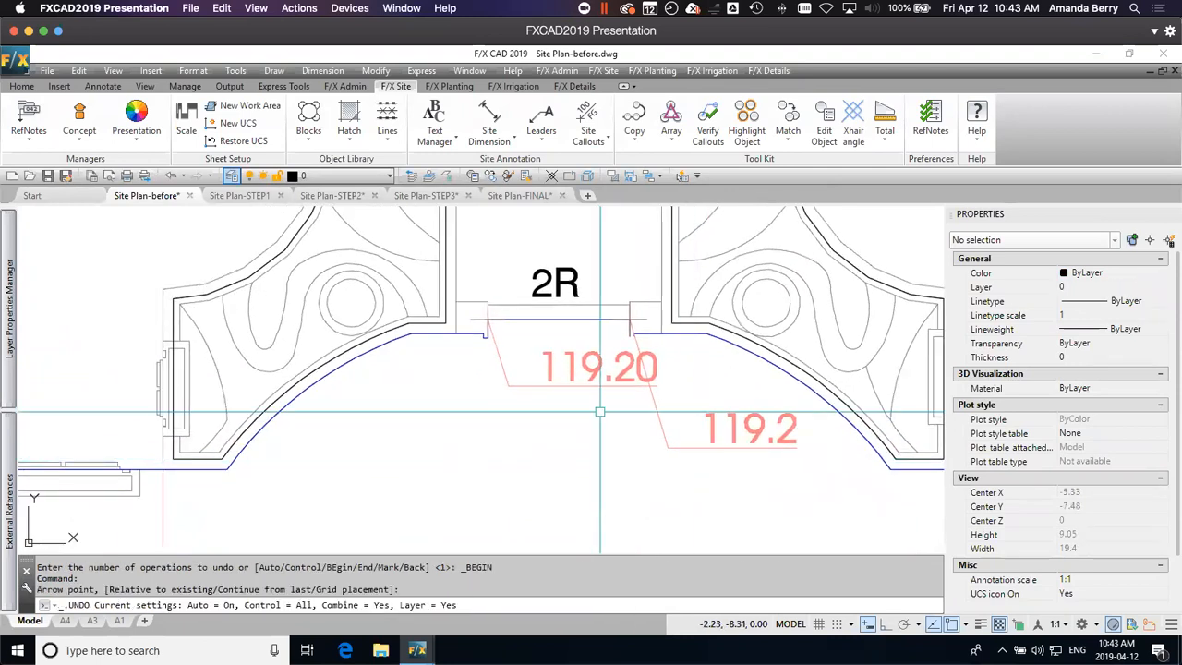
left_click(591, 367)
left_click(507, 386)
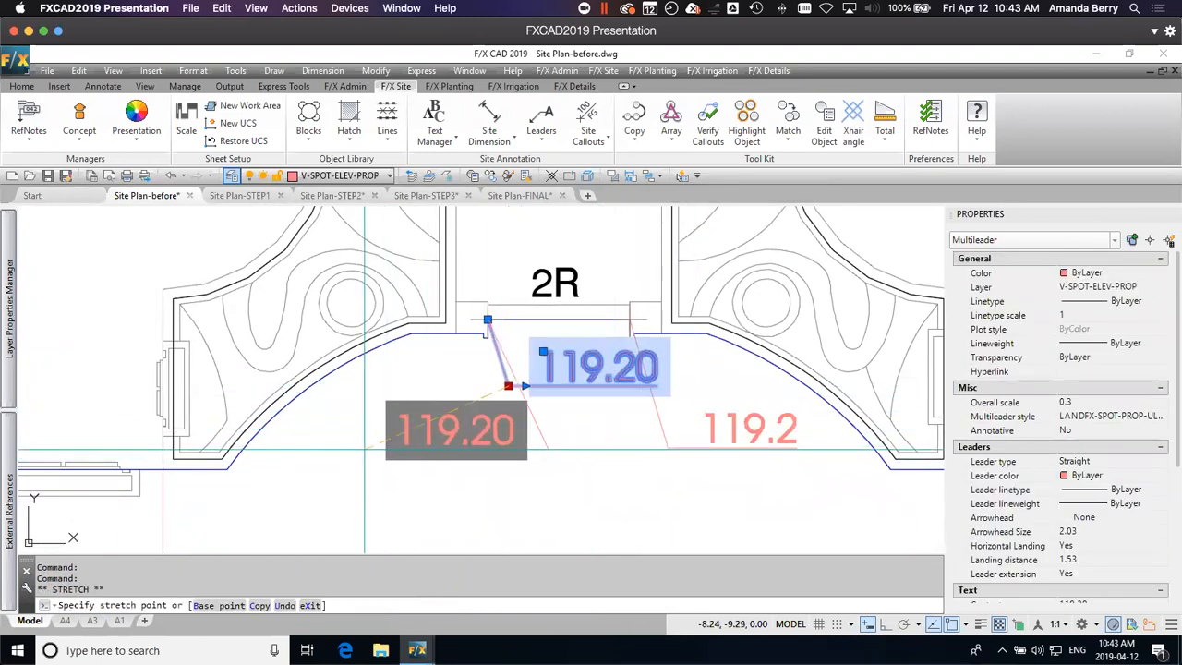
left_click(478, 456)
key("Escape")
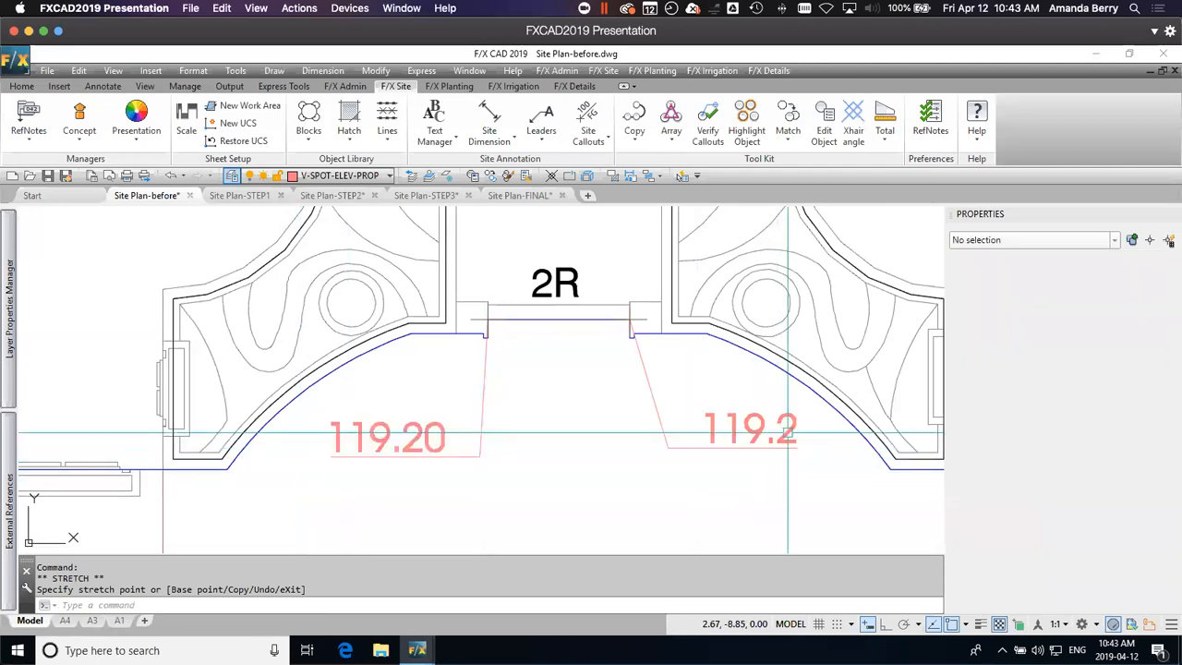
double_click(786, 431)
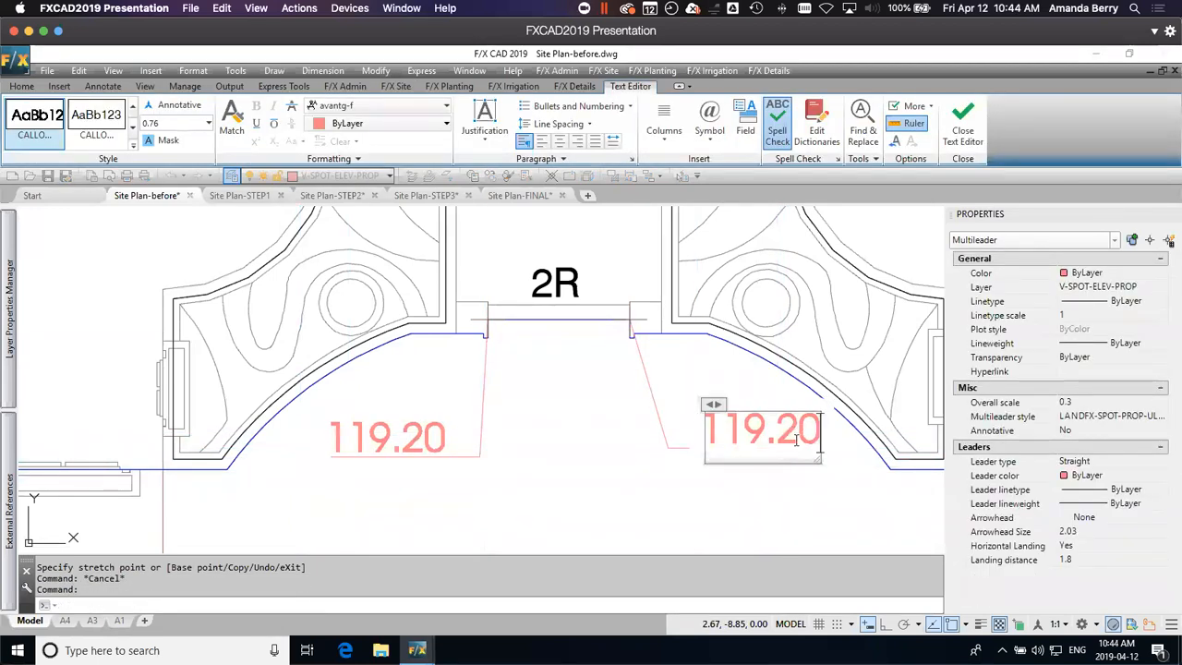
key("Escape")
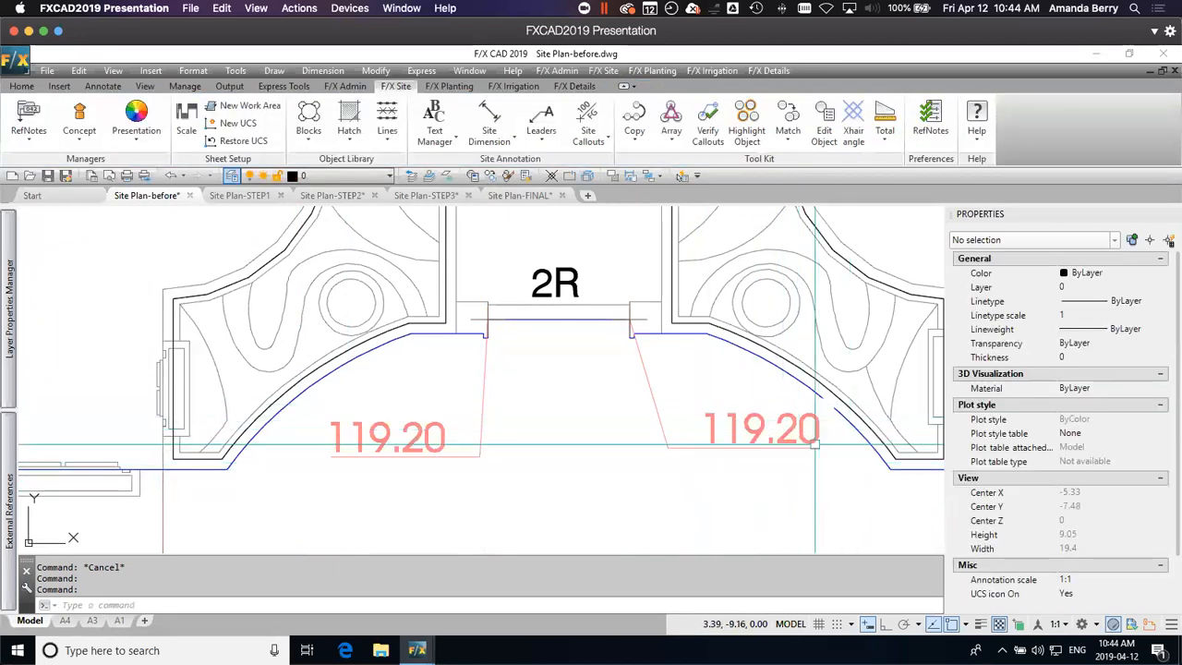
Step: Place a Spot Elevation of 119.5 at the southwest inside corner of the recess on the hotel's north side
scroll(815, 444, "down", 4)
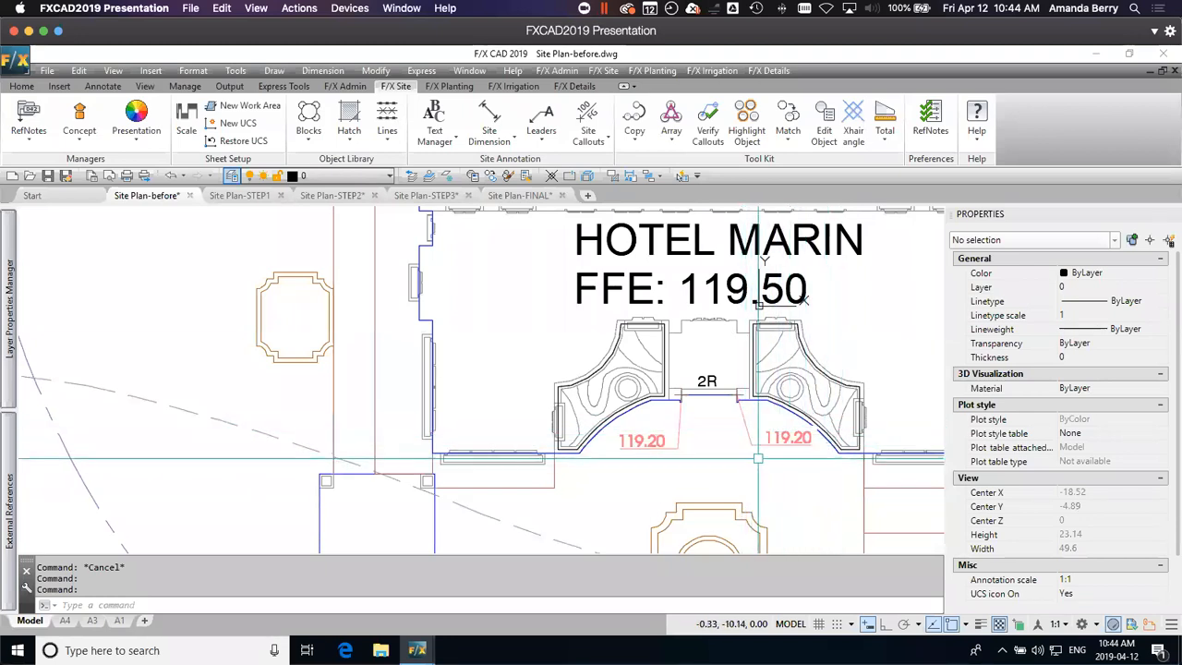
middle_click_drag(839, 462, 749, 373)
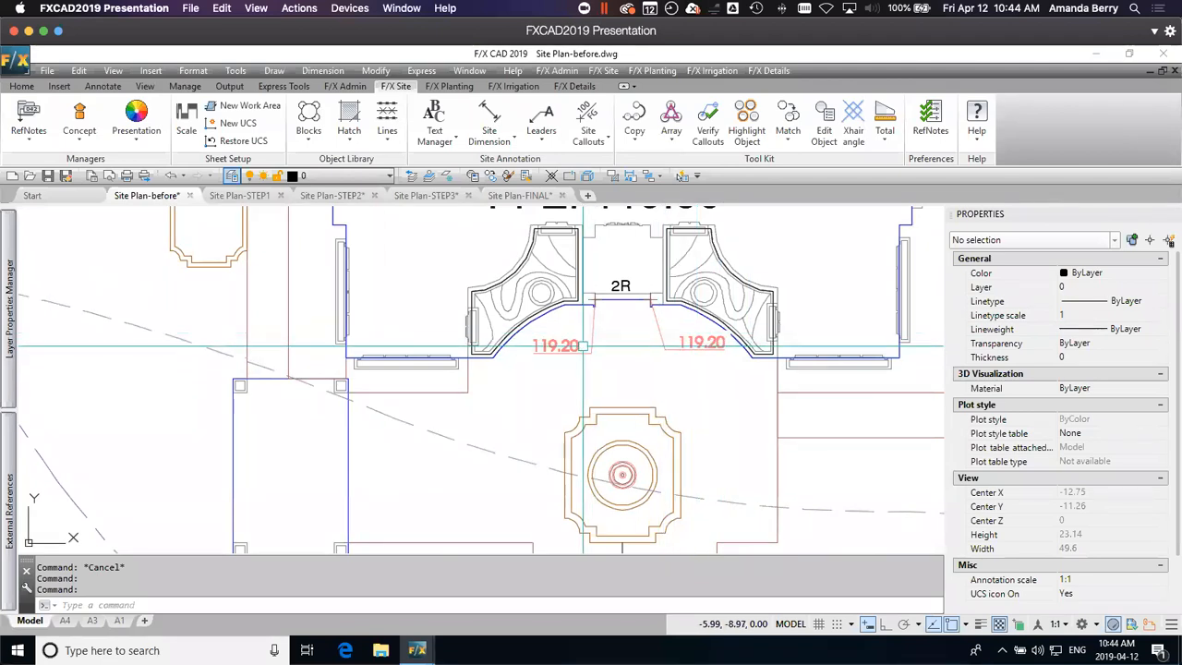
mouse_move(783, 418)
middle_mouse_down()
mouse_move(772, 334)
mouse_move(775, 440)
middle_mouse_up()
mouse_move(781, 250)
middle_mouse_down()
mouse_move(807, 374)
mouse_move(811, 487)
middle_mouse_up()
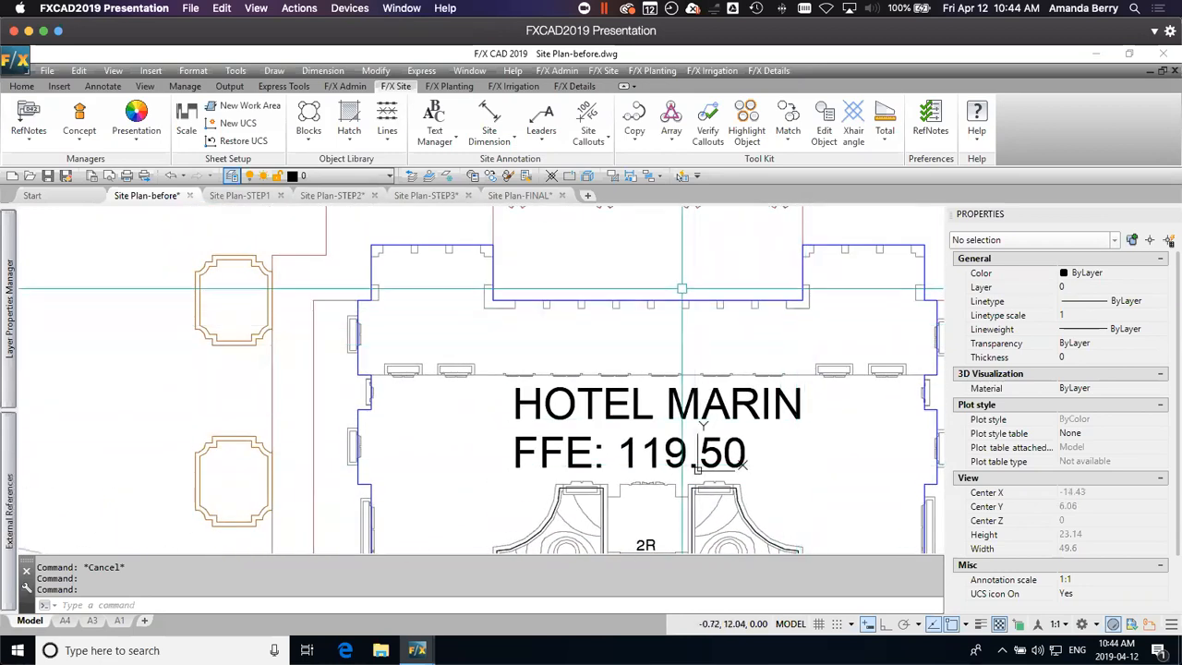
left_click(493, 300)
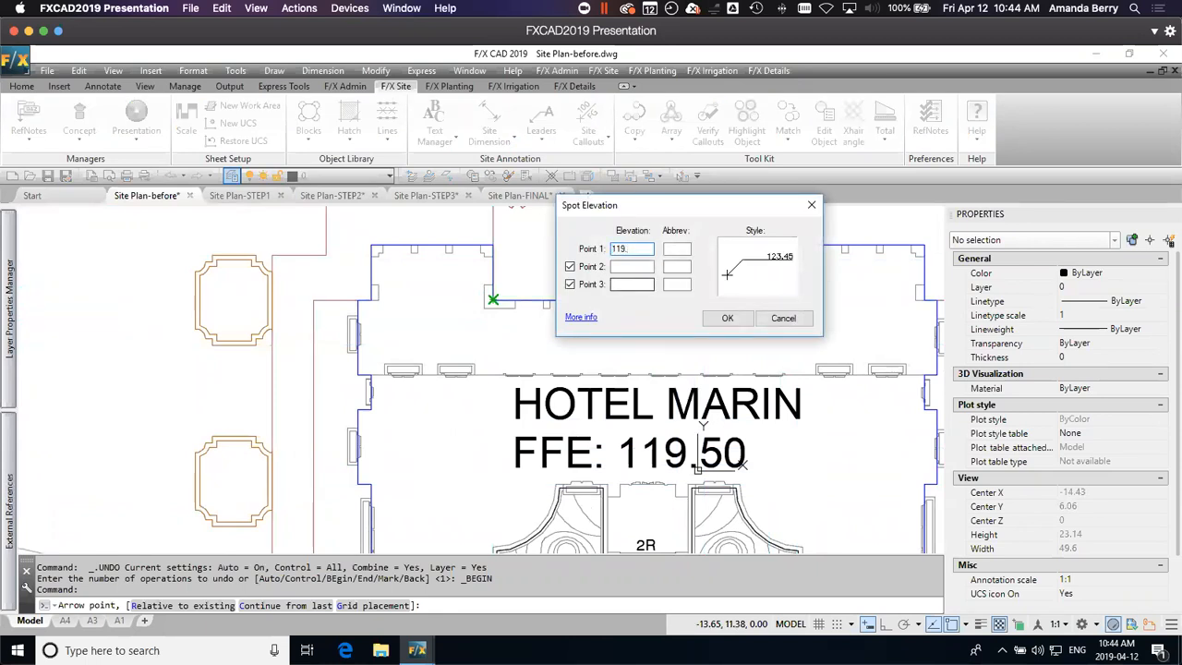
left_click(721, 317)
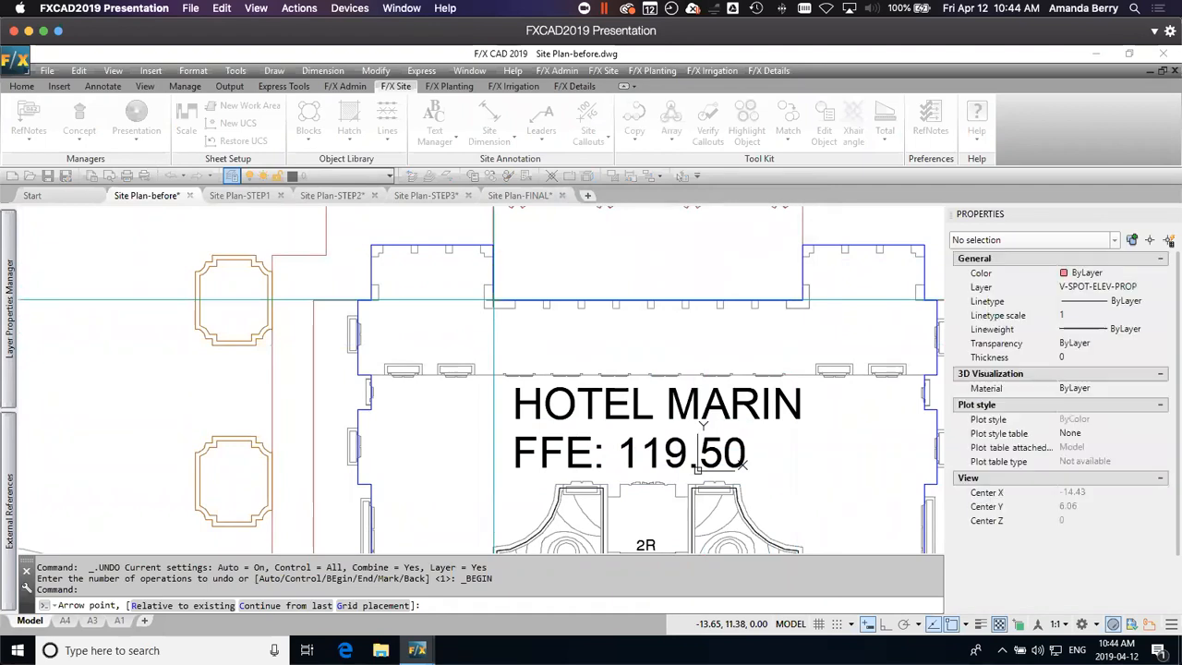
scroll(508, 277, "up", 2)
left_click(504, 287)
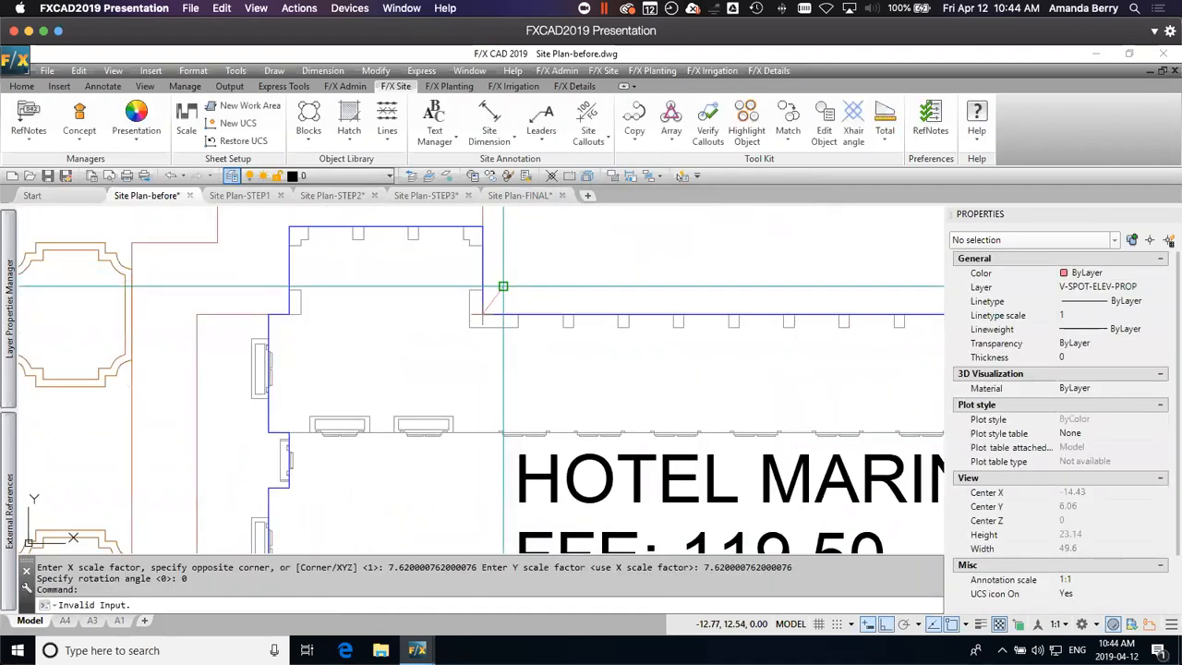
left_click(529, 286)
middle_click_drag(751, 309, 702, 354)
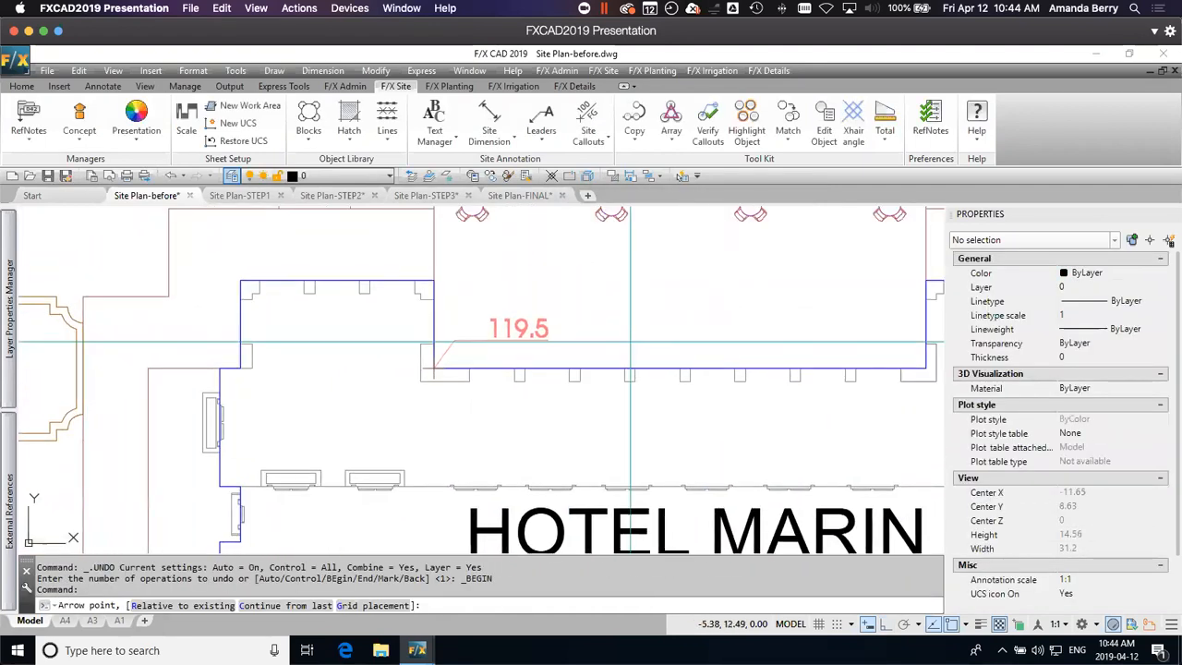
Step: Place a Spot Elevation of 119.50 at the northwest corner of the hotel's north recess
left_click(433, 280)
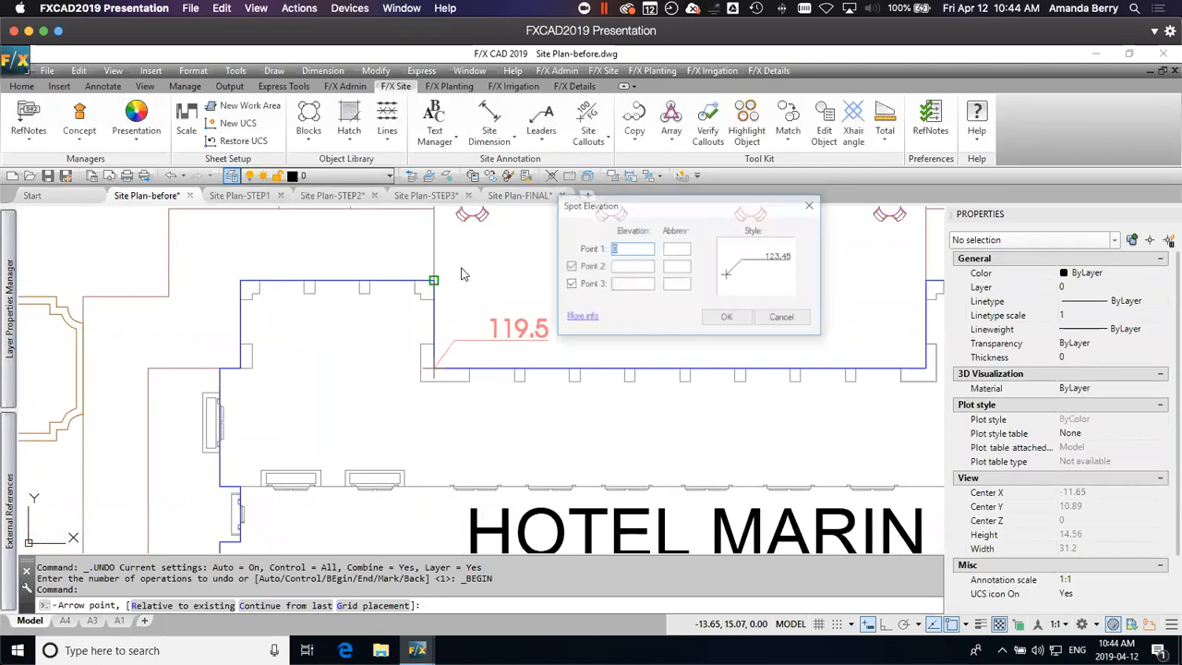
left_click(727, 319)
left_click(457, 257)
left_click(485, 257)
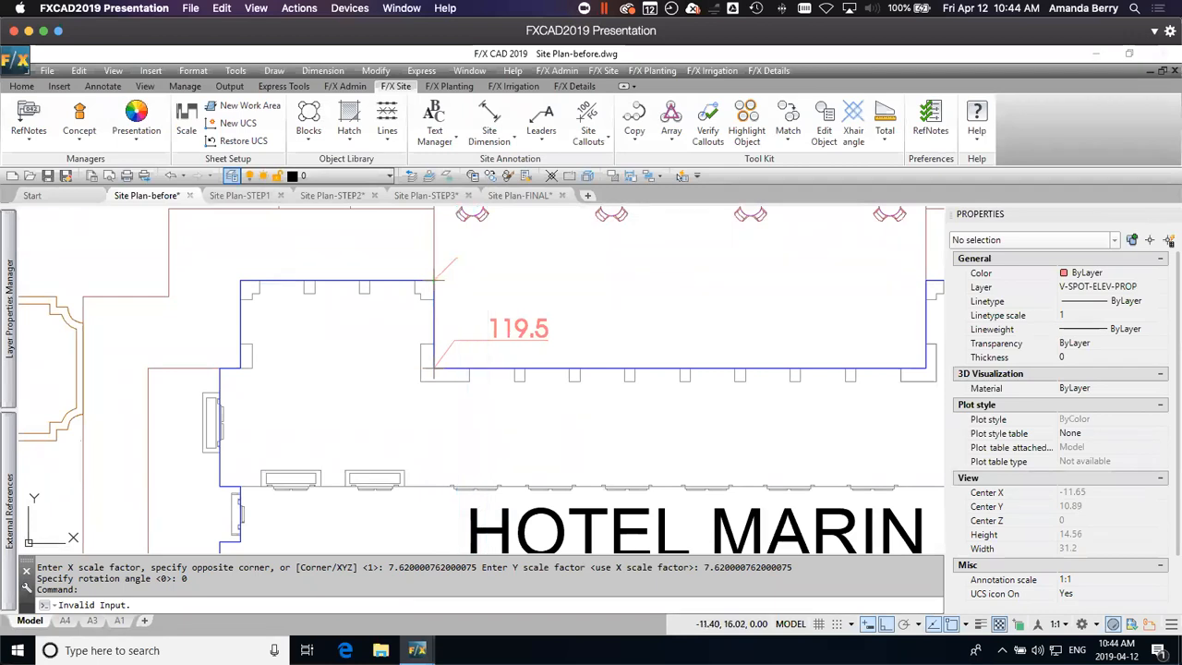
Step: Place Spot Elevations of 119.50 at the southeast and northeast corners of the hotel's north recess, with text toward the recess's interior
left_click(925, 369)
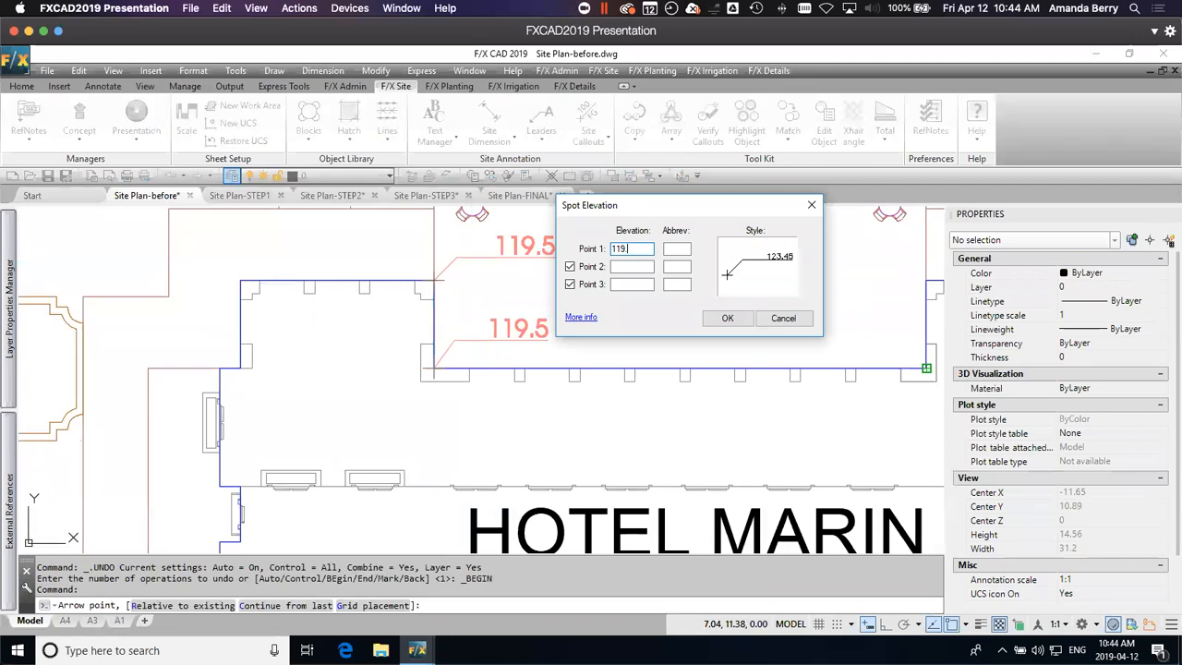
left_click(739, 320)
left_click(846, 360)
left_click(847, 271)
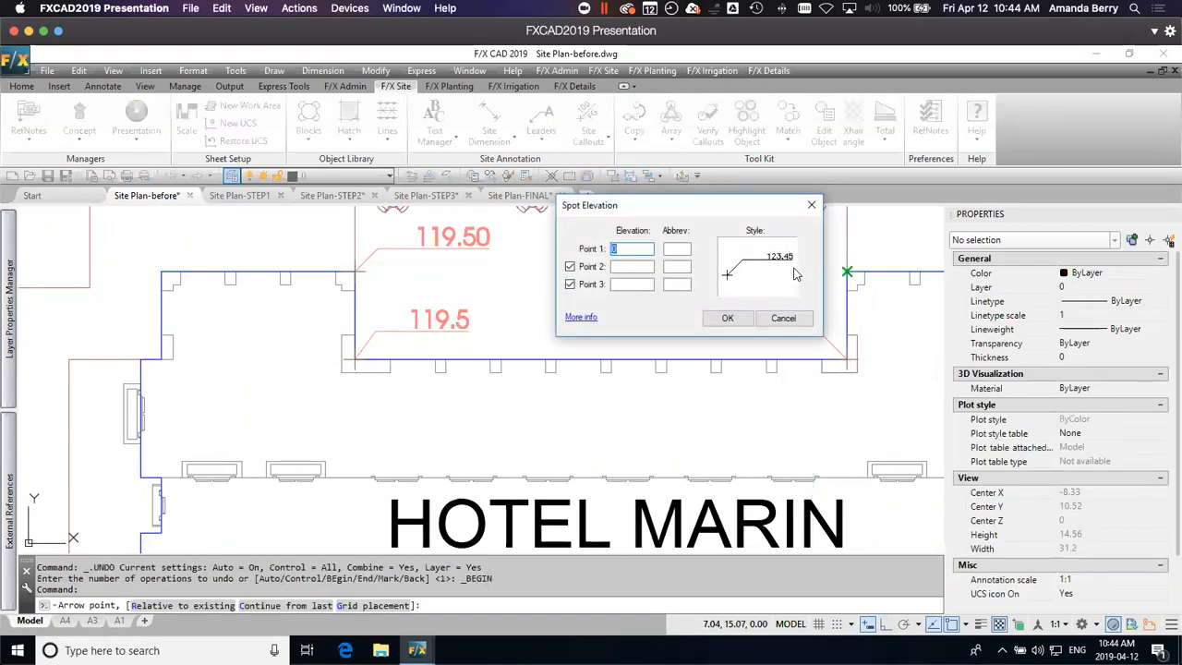
left_click(729, 317)
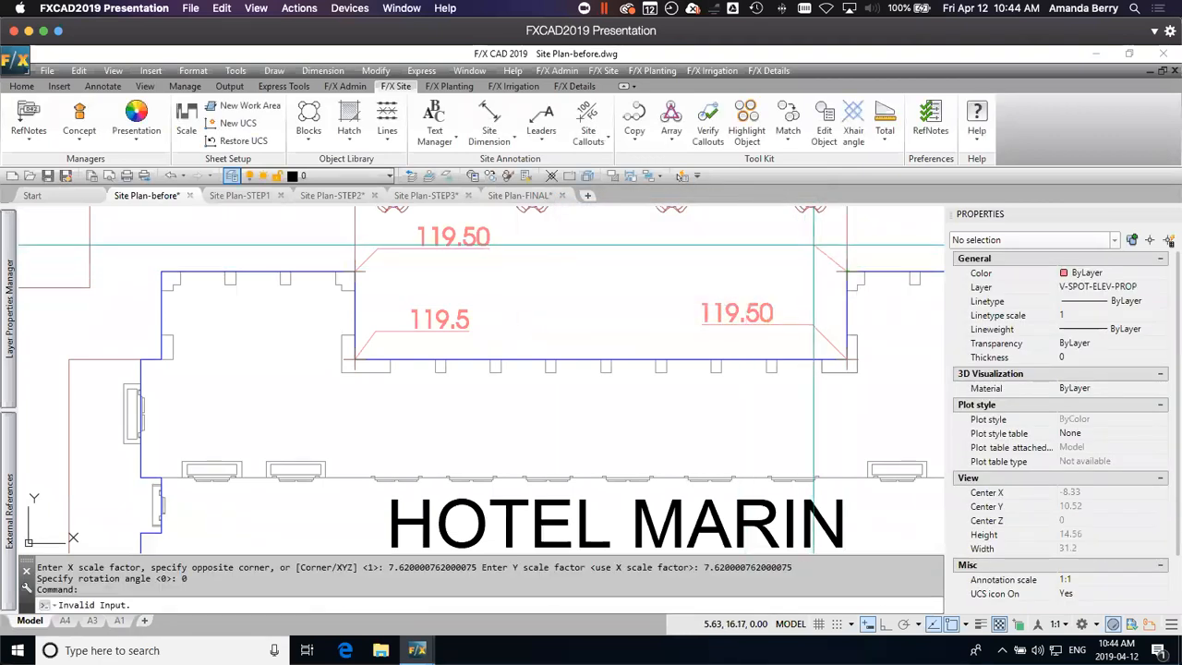
left_click(785, 245)
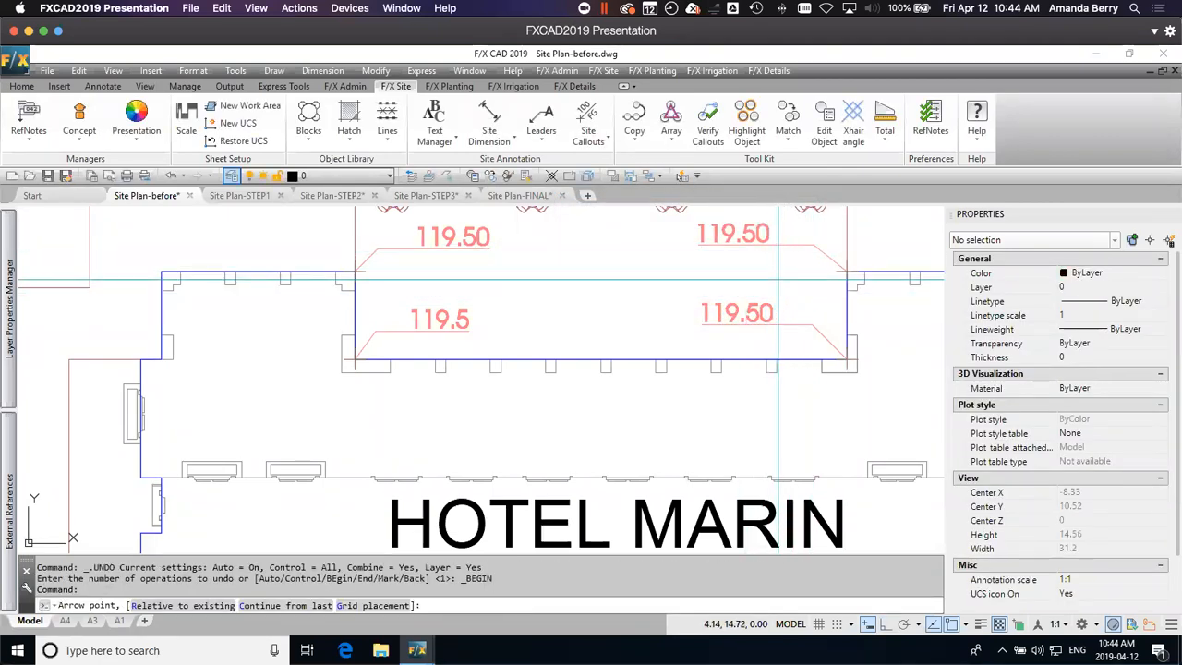
Step: Place a Spot Elevation of 119.35 at the outer northeast corner of the hotel building
scroll(797, 296, "down", 4)
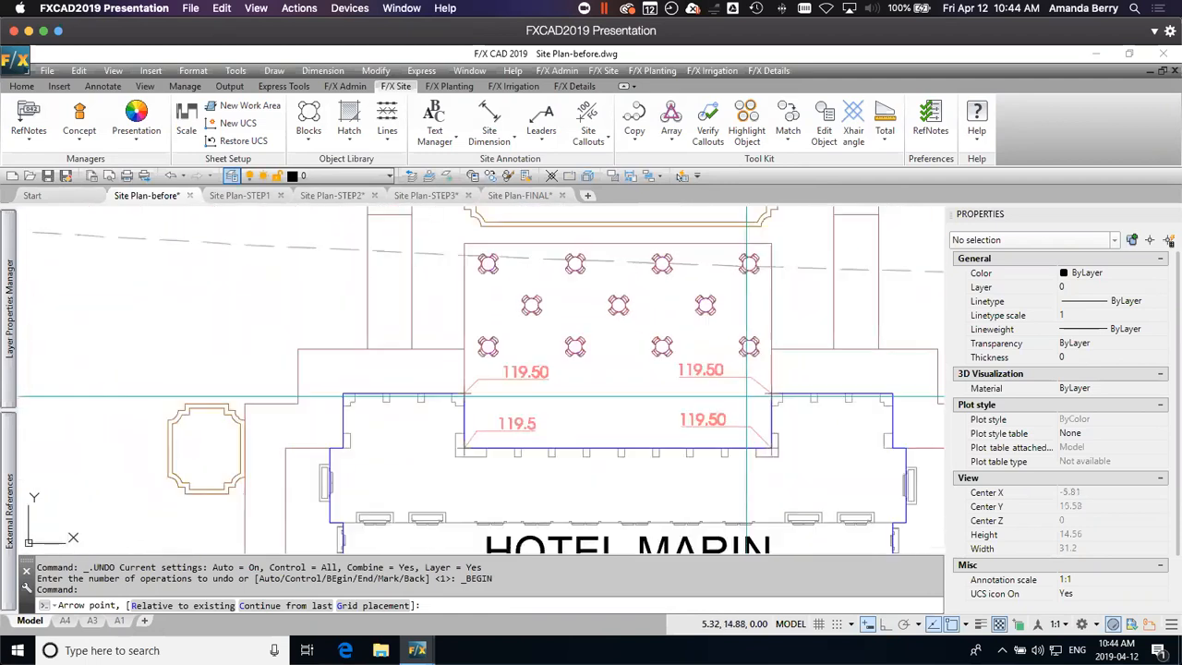
mouse_move(752, 401)
middle_mouse_down()
mouse_move(680, 264)
mouse_move(681, 280)
mouse_move(690, 270)
middle_mouse_up()
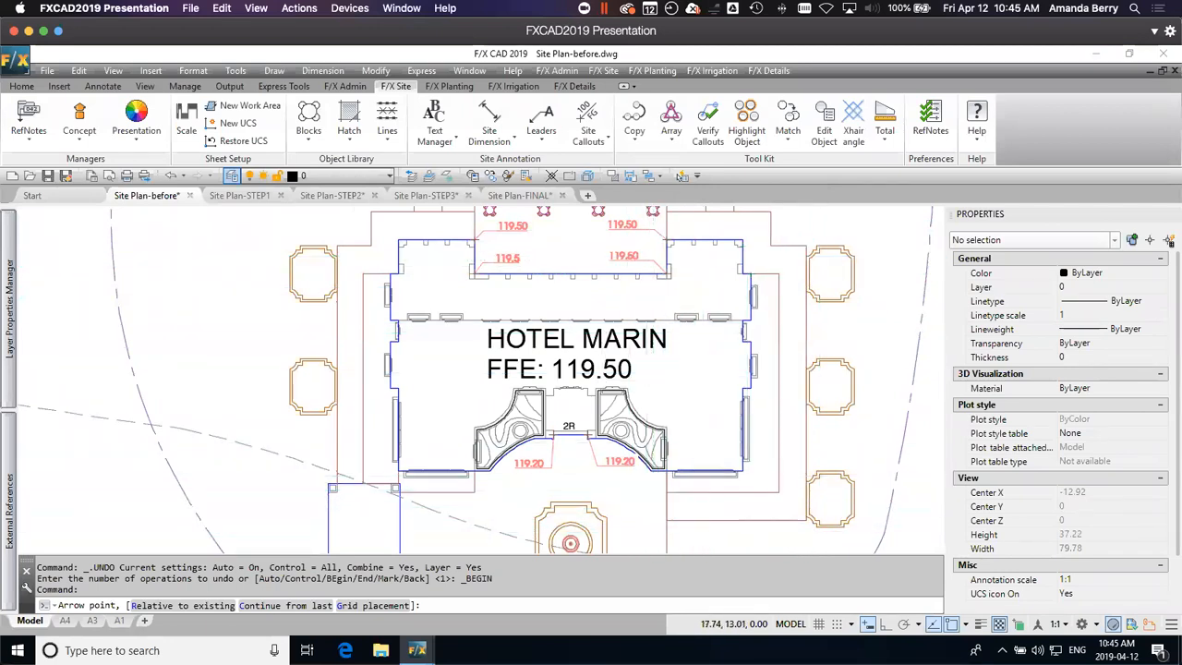
scroll(746, 249, "down", 1)
scroll(746, 249, "up", 4)
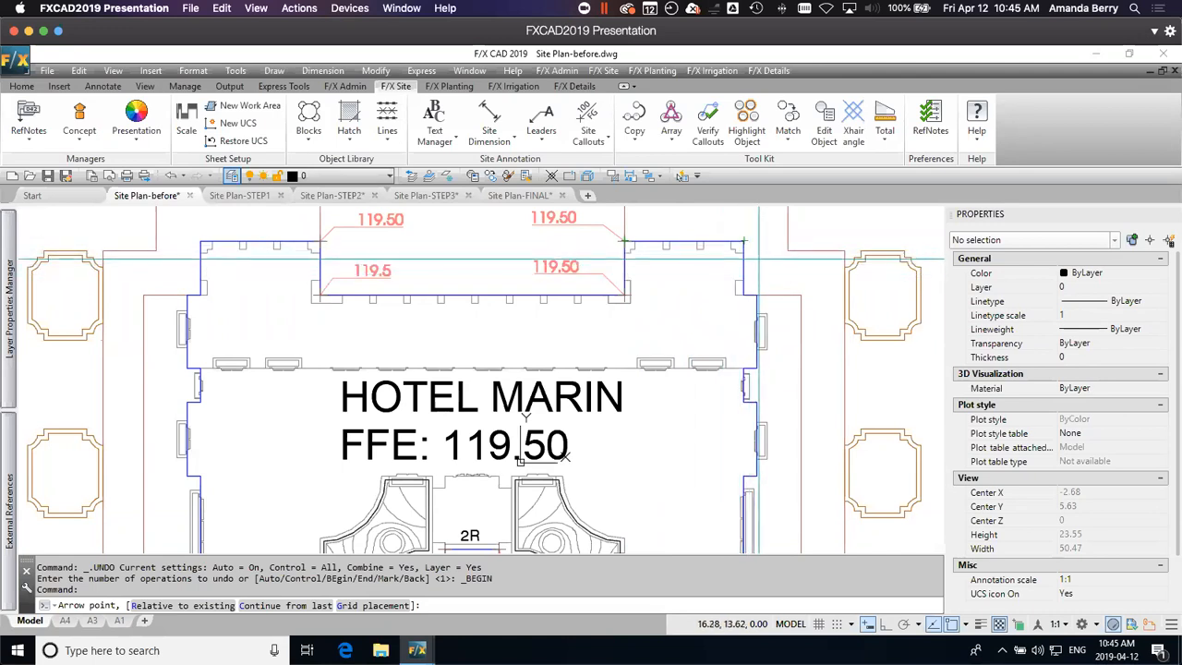
middle_click_drag(759, 256, 746, 288)
left_click(730, 271)
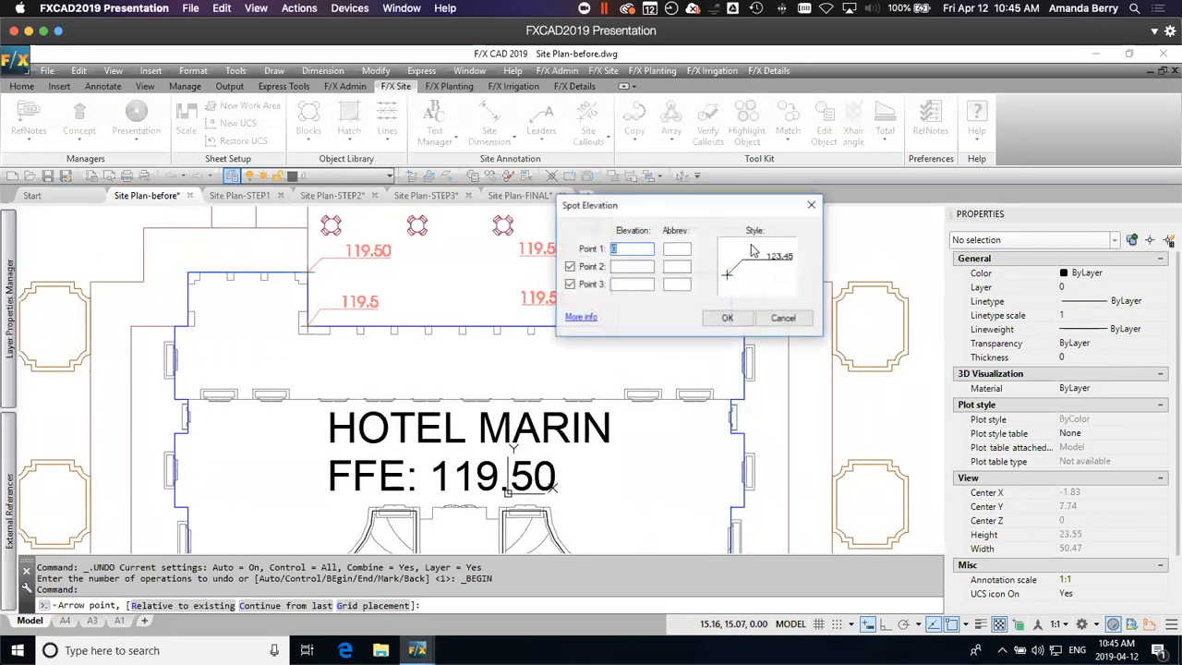
left_click_drag(758, 214, 829, 200)
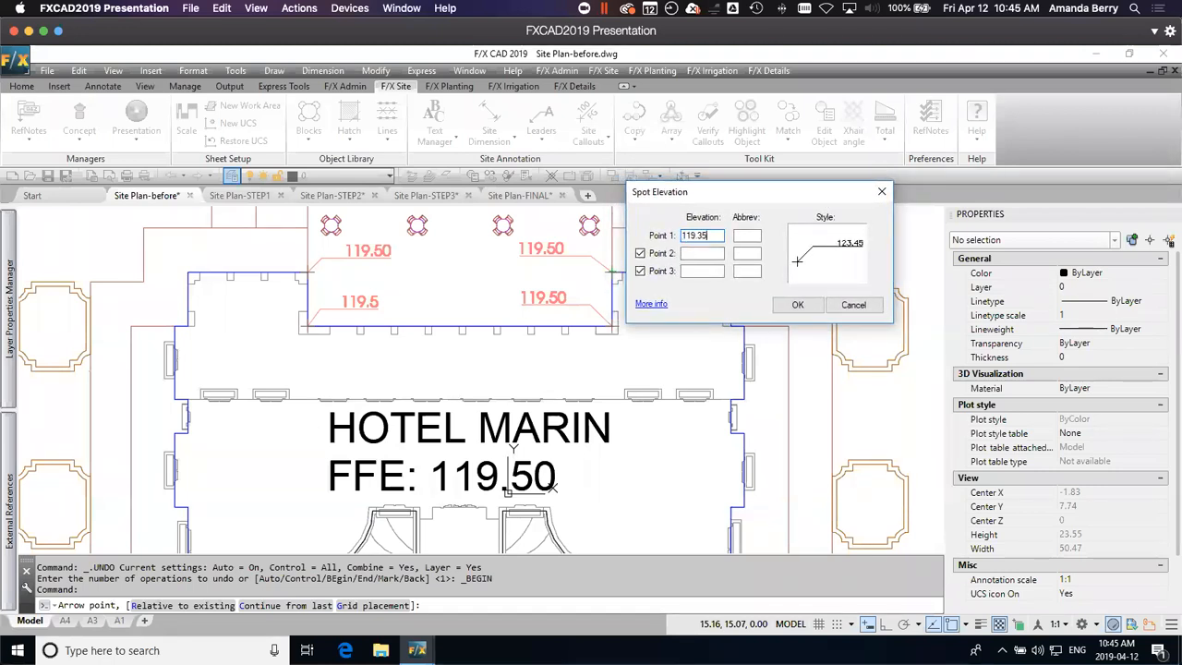
left_click(797, 303)
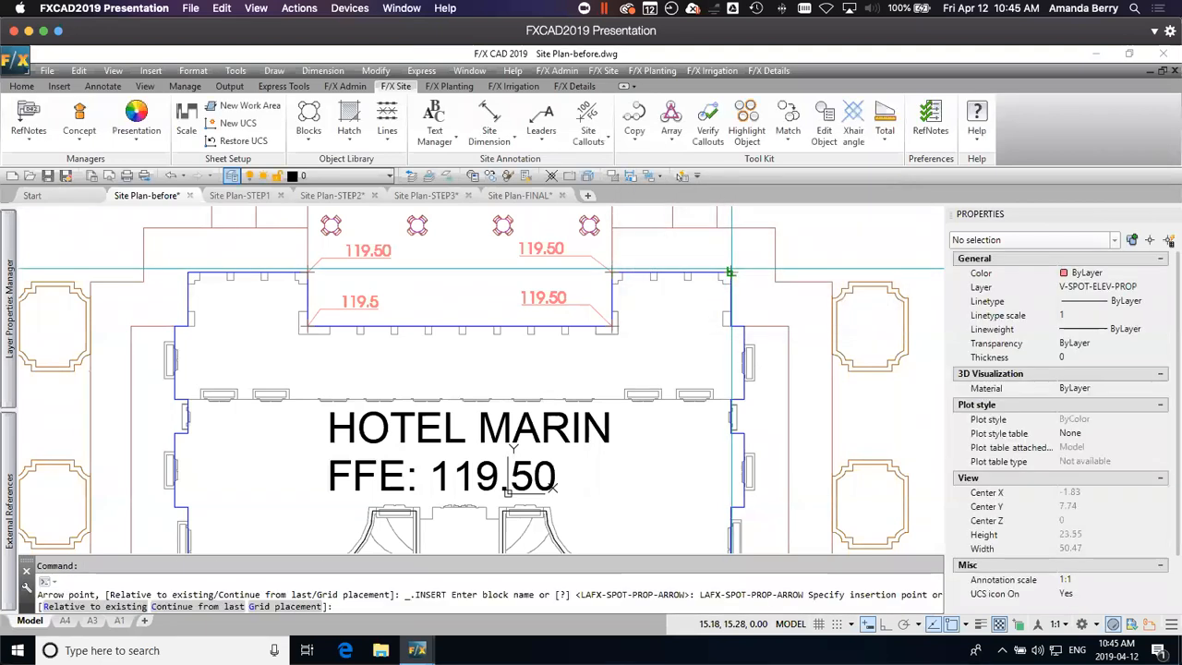
scroll(728, 272, "up", 2)
left_click(739, 255)
left_click(764, 256)
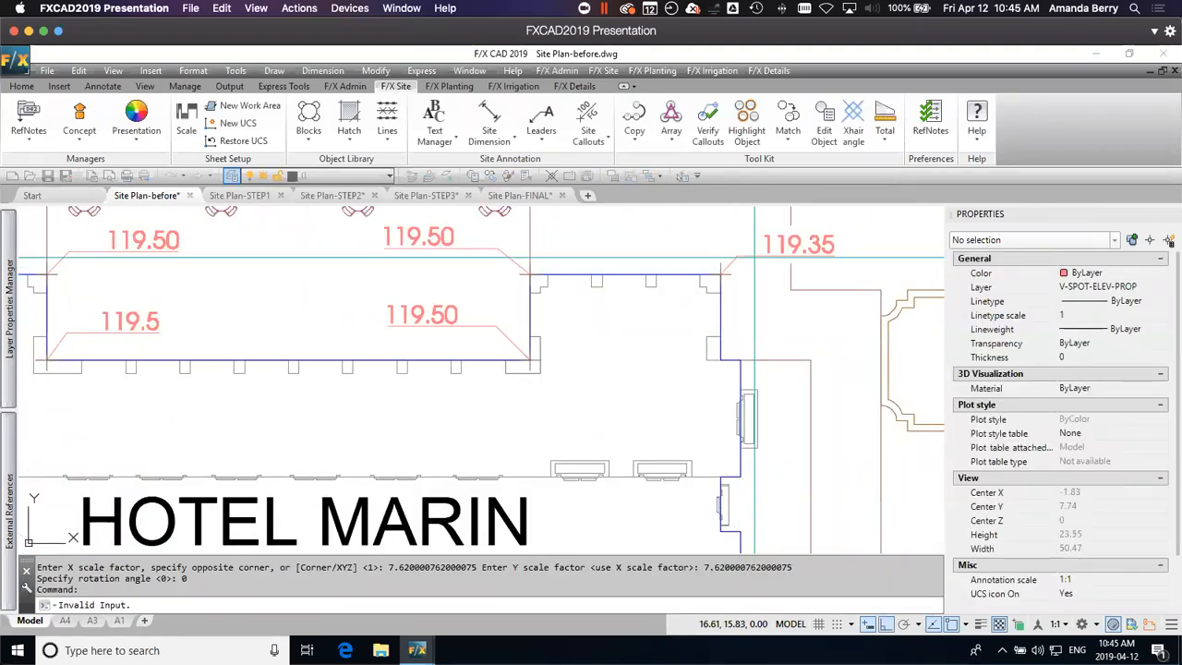
Step: Place a Spot Elevation of 119.35 at the building corner directly south of the hotel's outer northeast corner
left_click(720, 359)
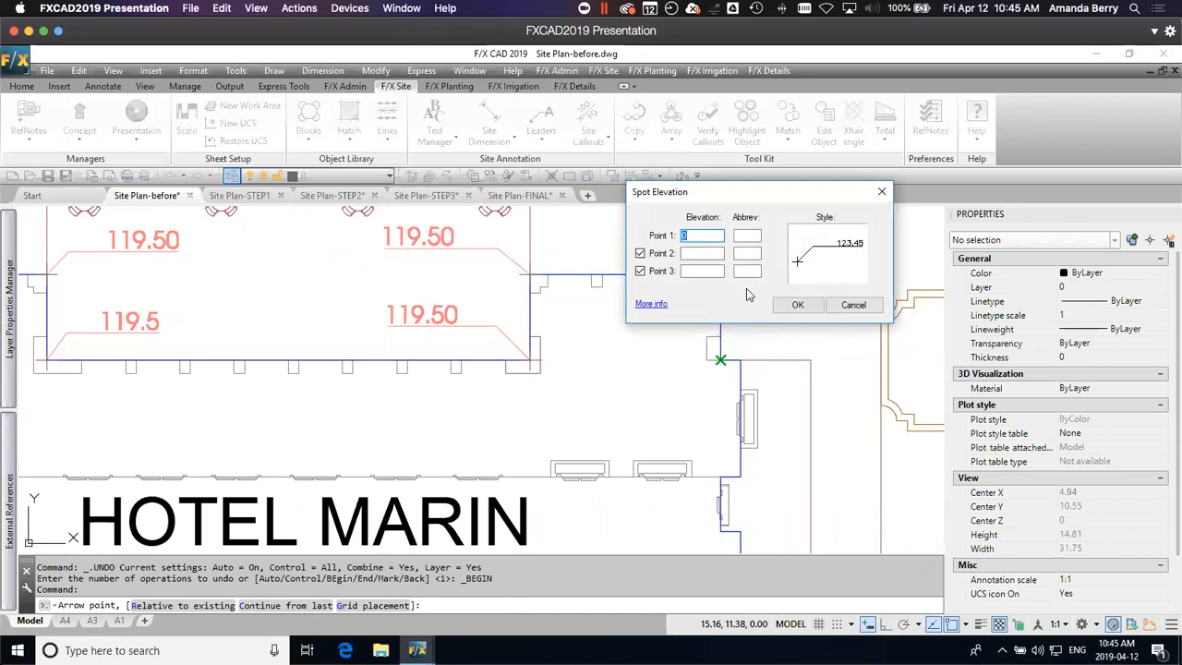
left_click_drag(771, 204, 572, 365)
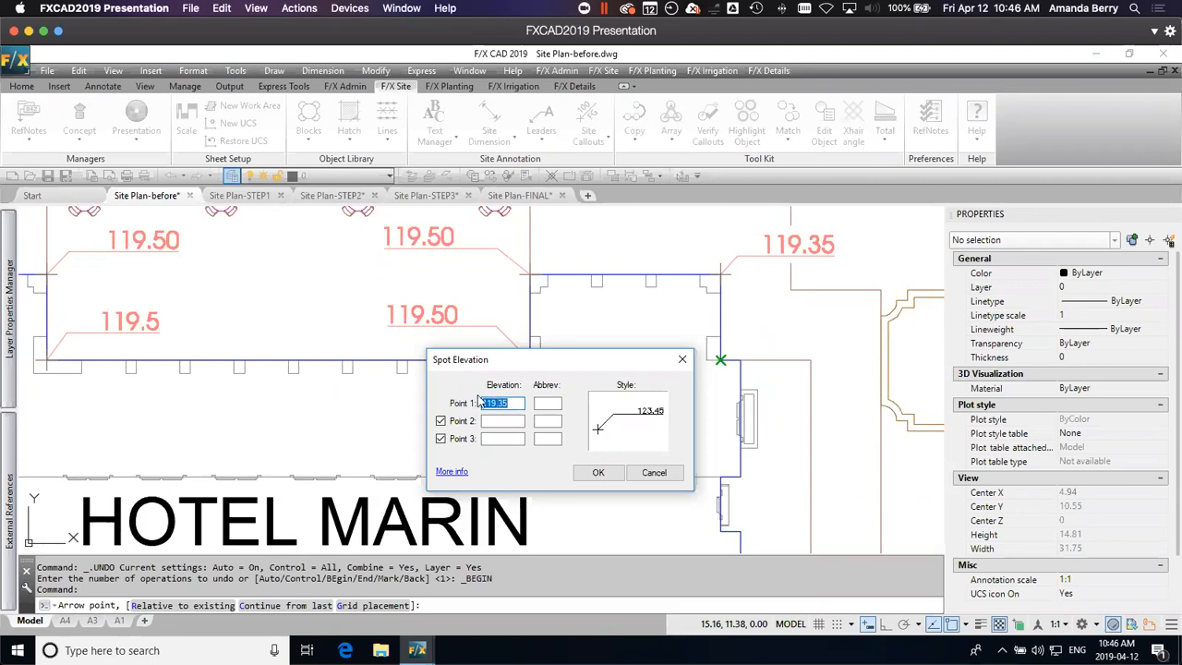
left_click(597, 472)
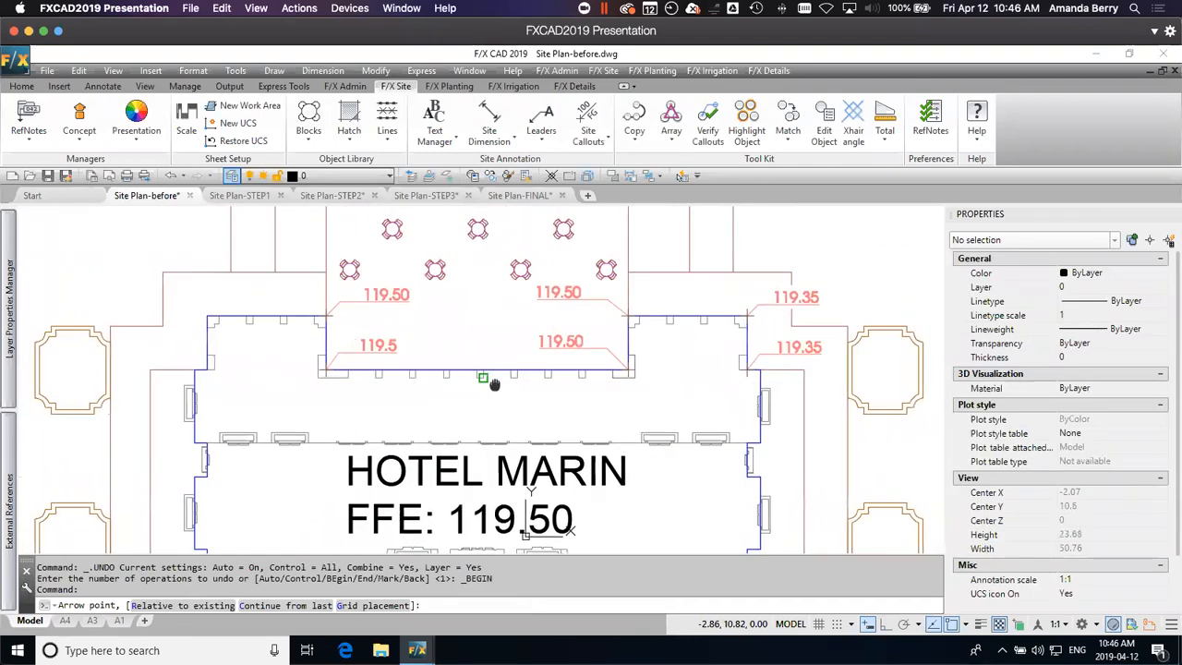
Step: Place Spot Elevations of 119.35 at the hotel's outer northwest corner and at the building corner directly south of it
left_click(463, 330)
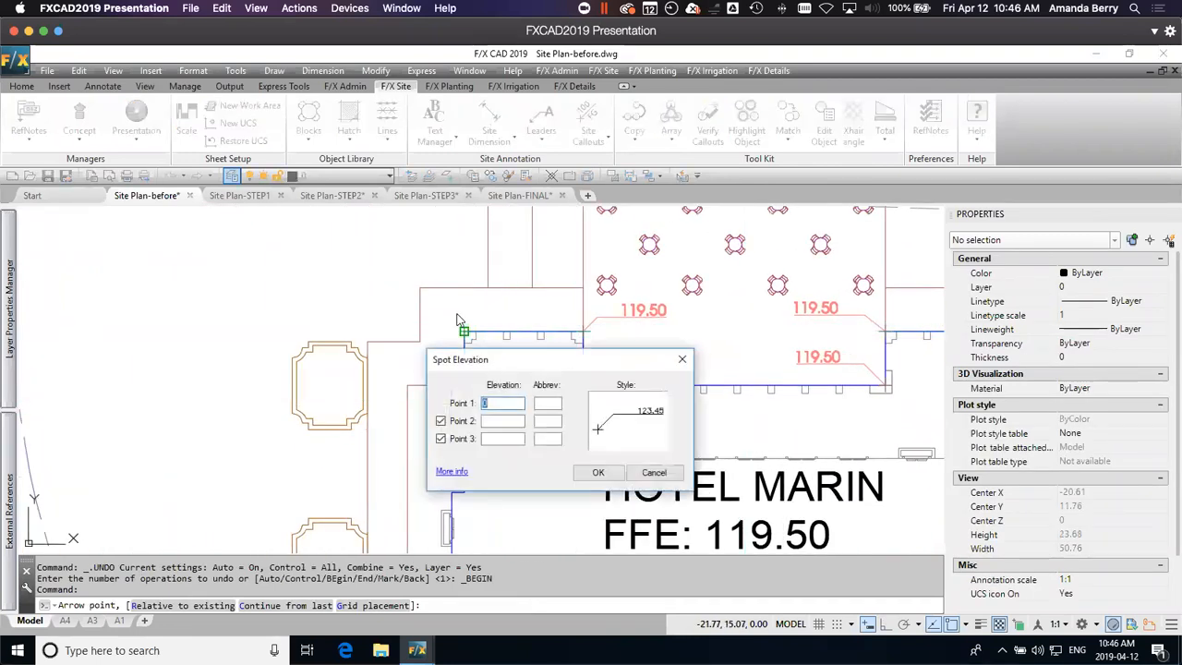
key("Return")
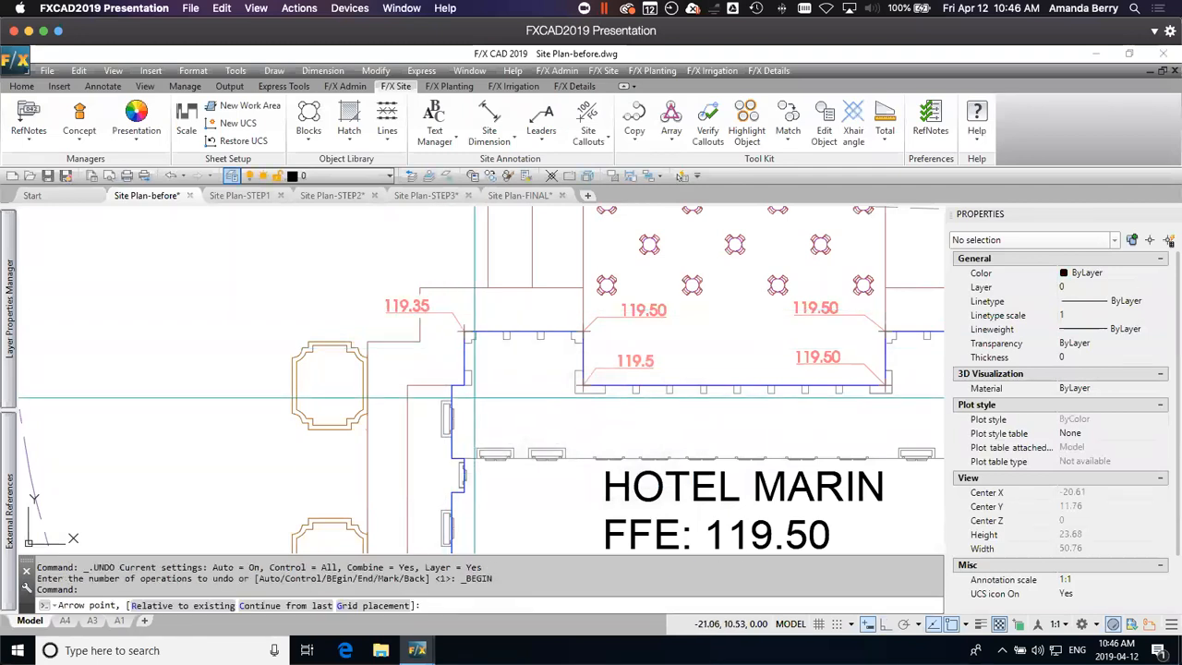
left_click(462, 383)
left_click(596, 472)
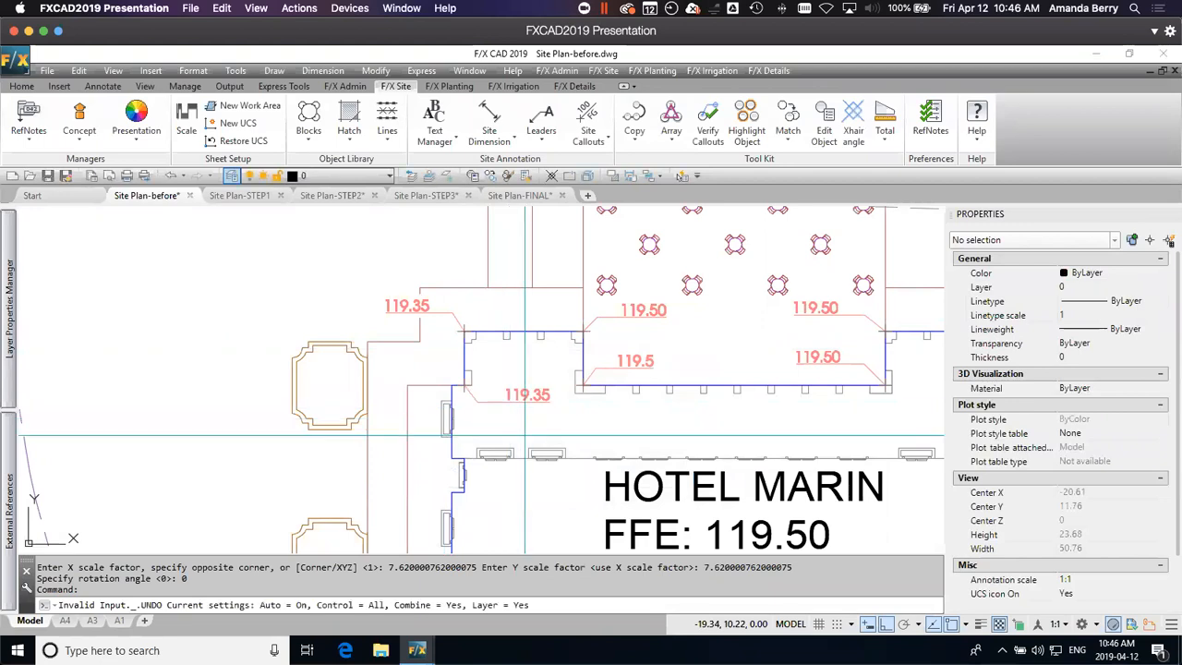
Step: Place a Spot Elevation at the east end of the curved entrance wall, sloping 1% down in a straight line from the entrance's east 119.20 callout
scroll(609, 449, "down", 5)
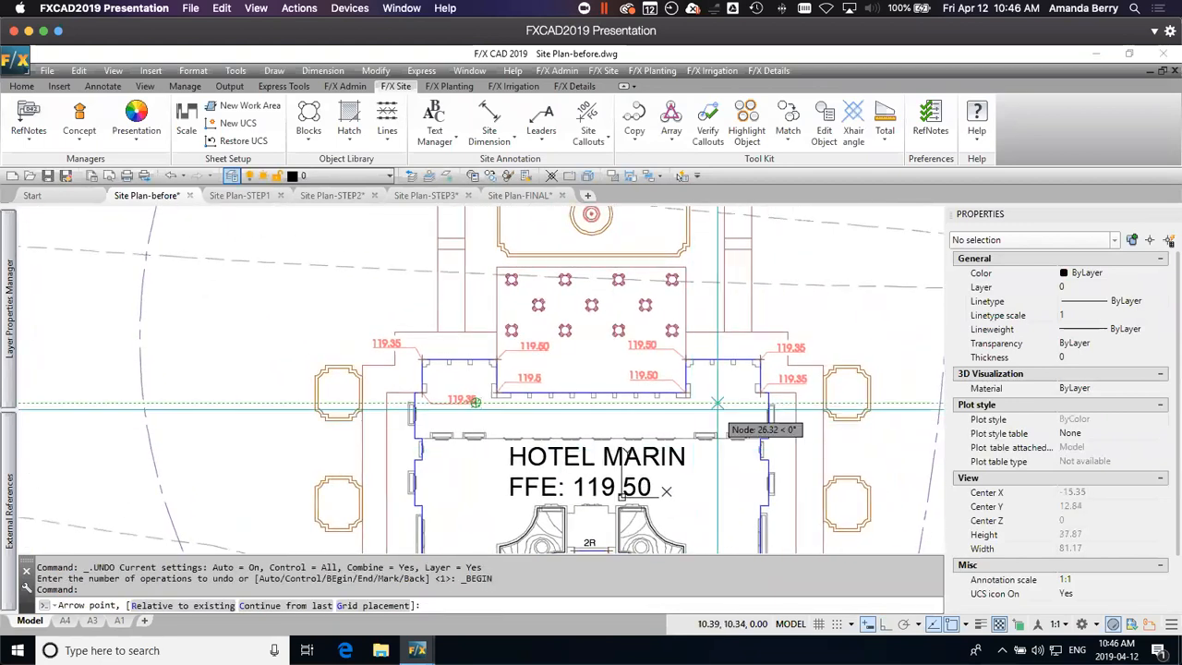
scroll(587, 441, "down", 4)
mouse_move(585, 440)
middle_mouse_down()
mouse_move(613, 398)
mouse_move(633, 293)
middle_mouse_up()
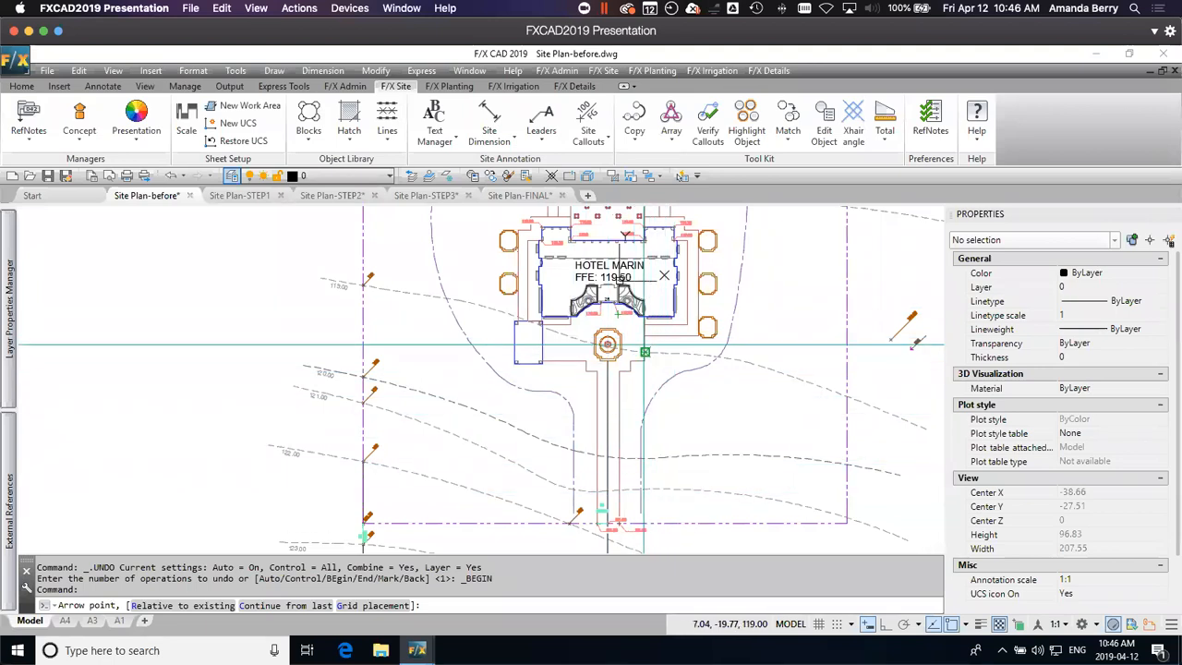
scroll(623, 317, "up", 2)
scroll(621, 317, "up", 2)
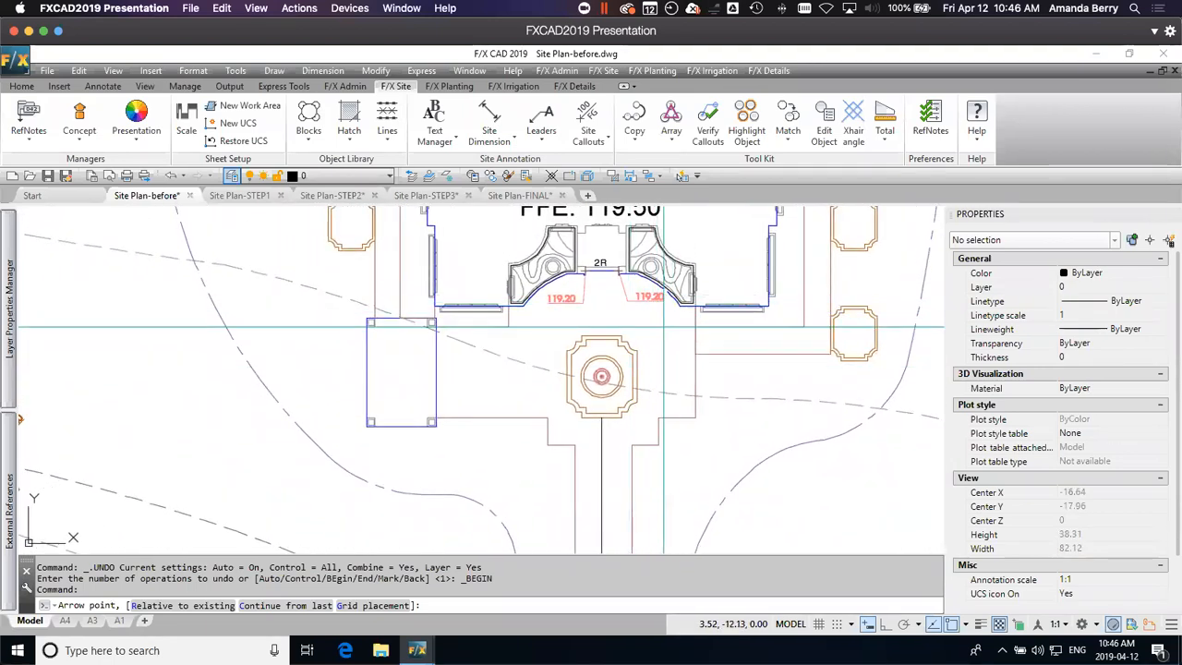
key("Return")
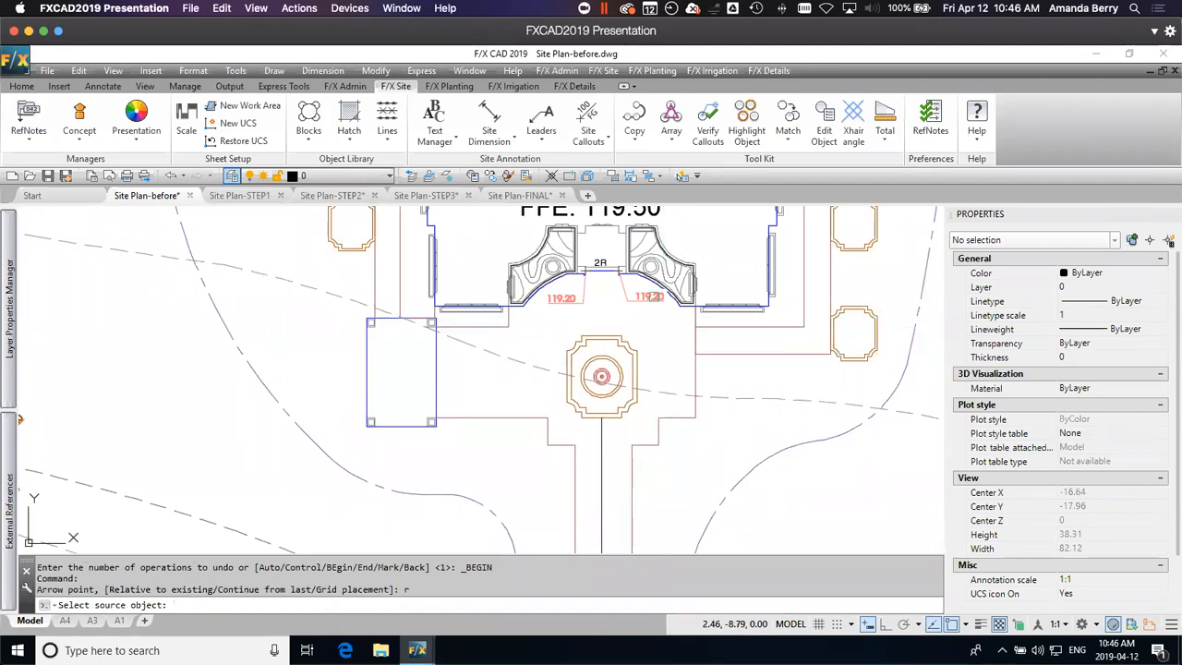
left_click(654, 296)
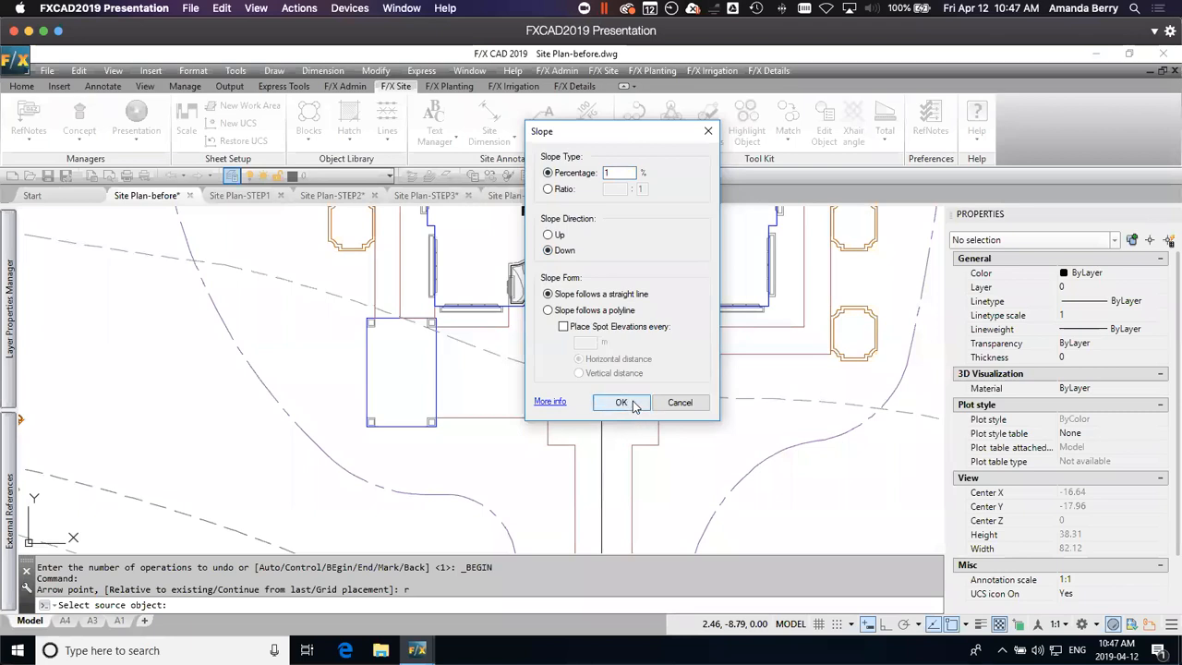
left_click(621, 403)
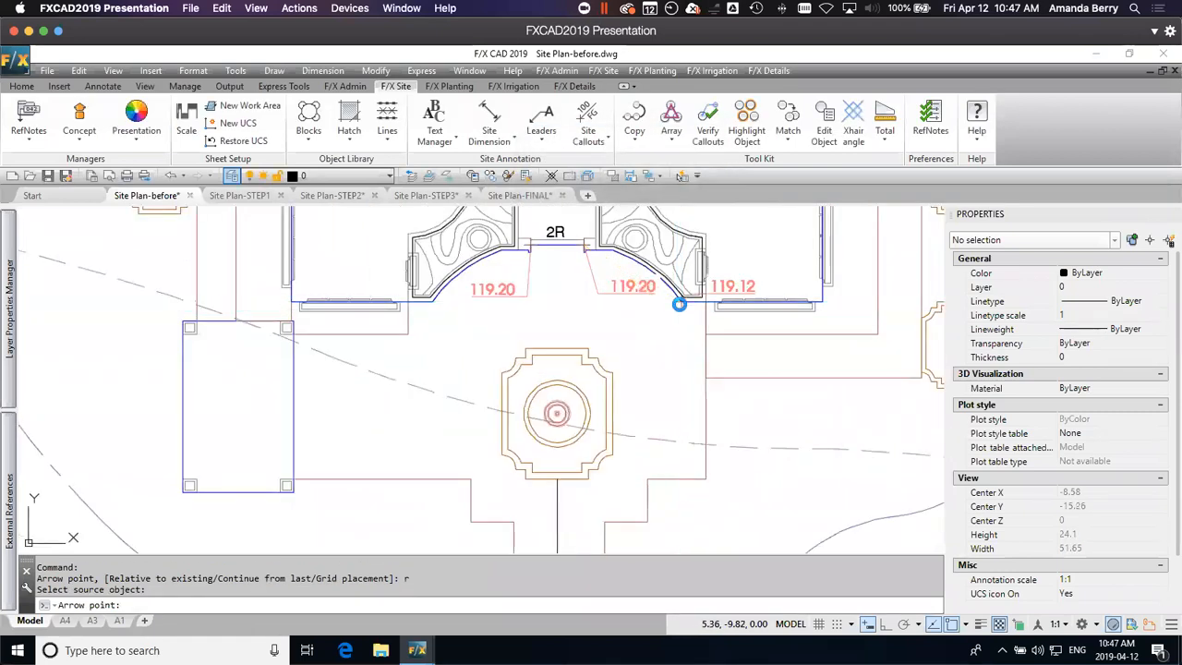
left_click(679, 304)
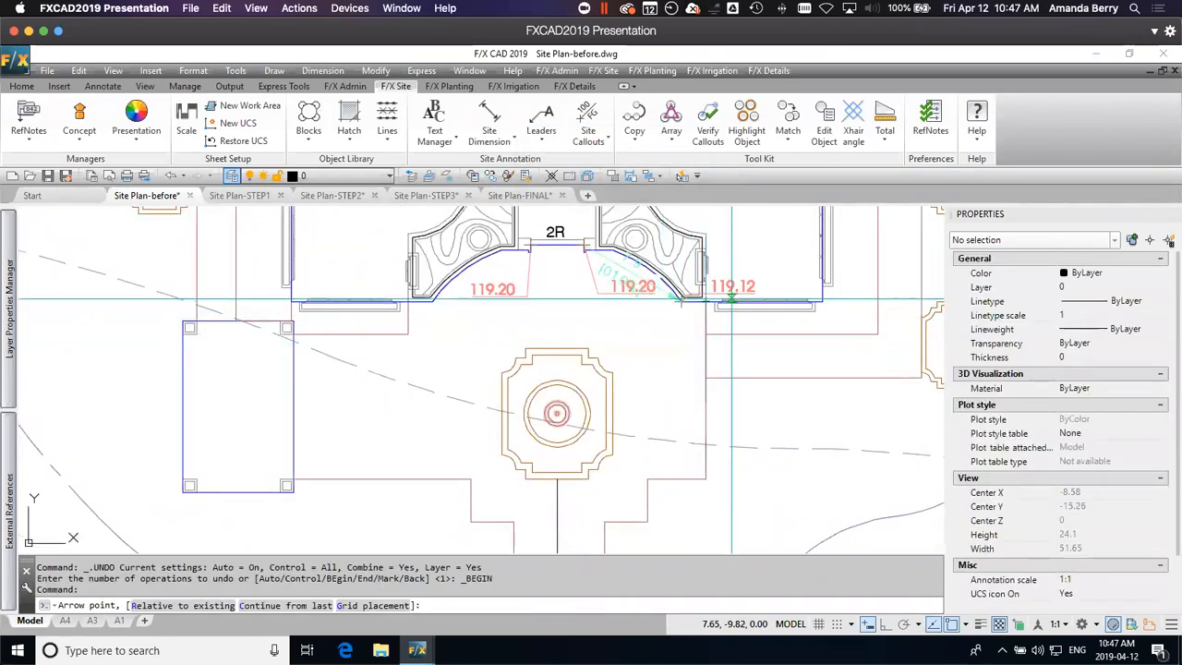
Step: Place a Spot Elevation of 119.12 where the plaza's east edge meets the hotel's south wall, with its text to the northeast
left_click(705, 301)
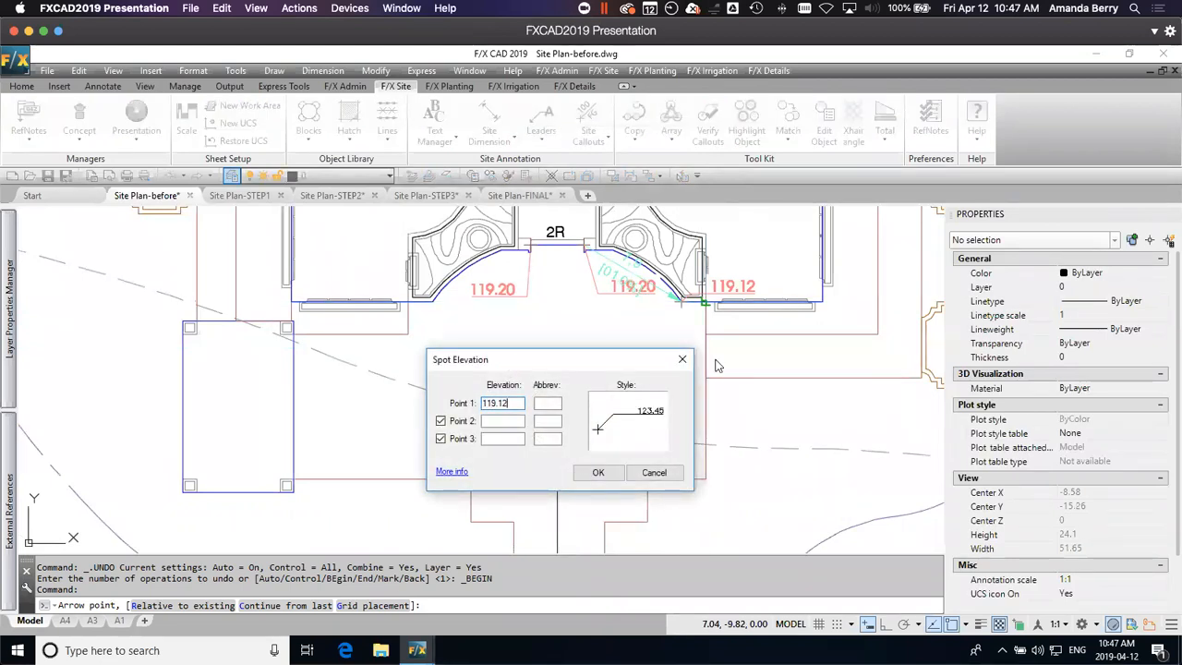
left_click(598, 474)
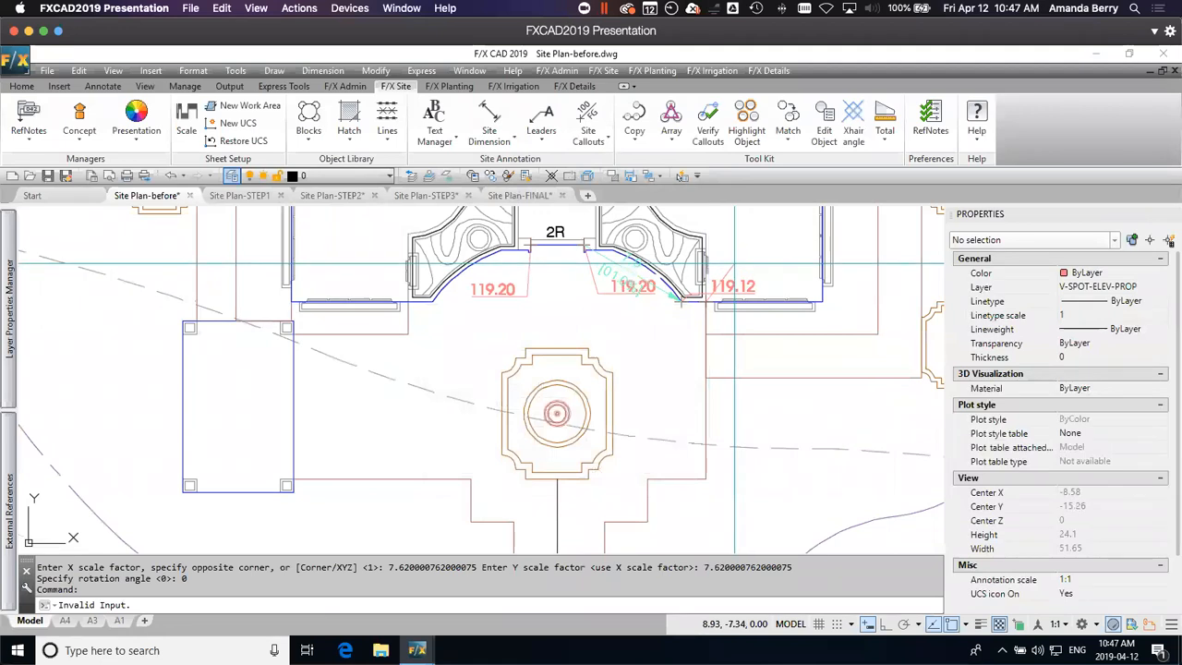
left_click(747, 261)
key("Escape")
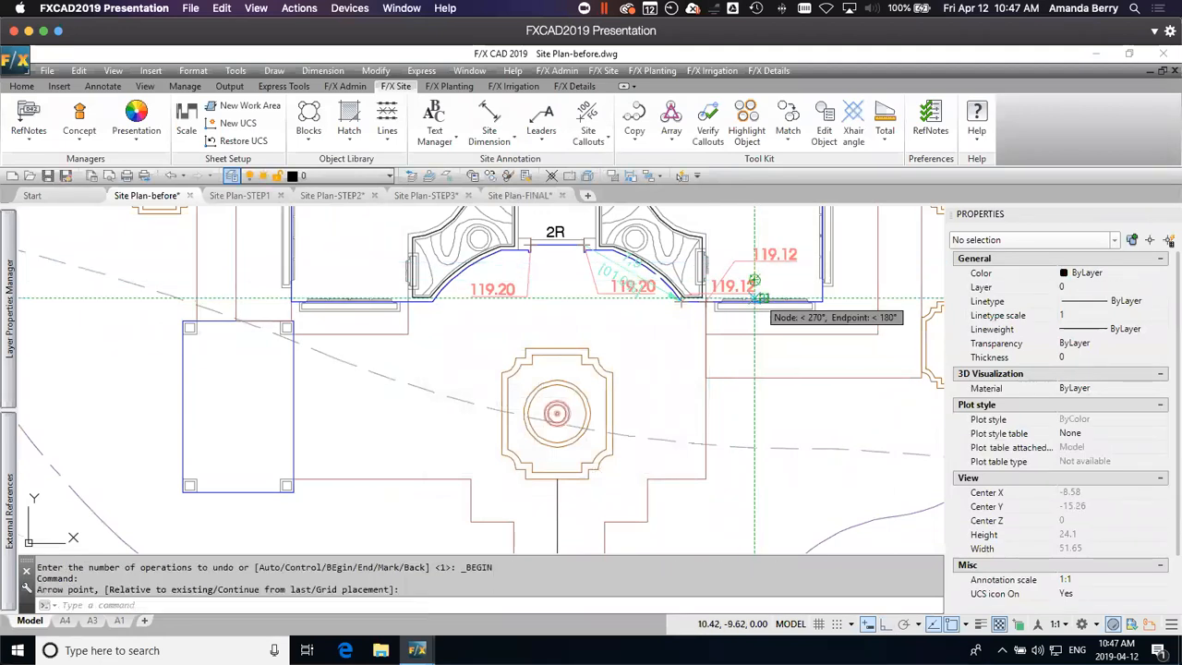
Step: Move the text of the 119.12 callout at the end of the entrance curve southwest into the open plaza
left_click(742, 286)
left_click(713, 279)
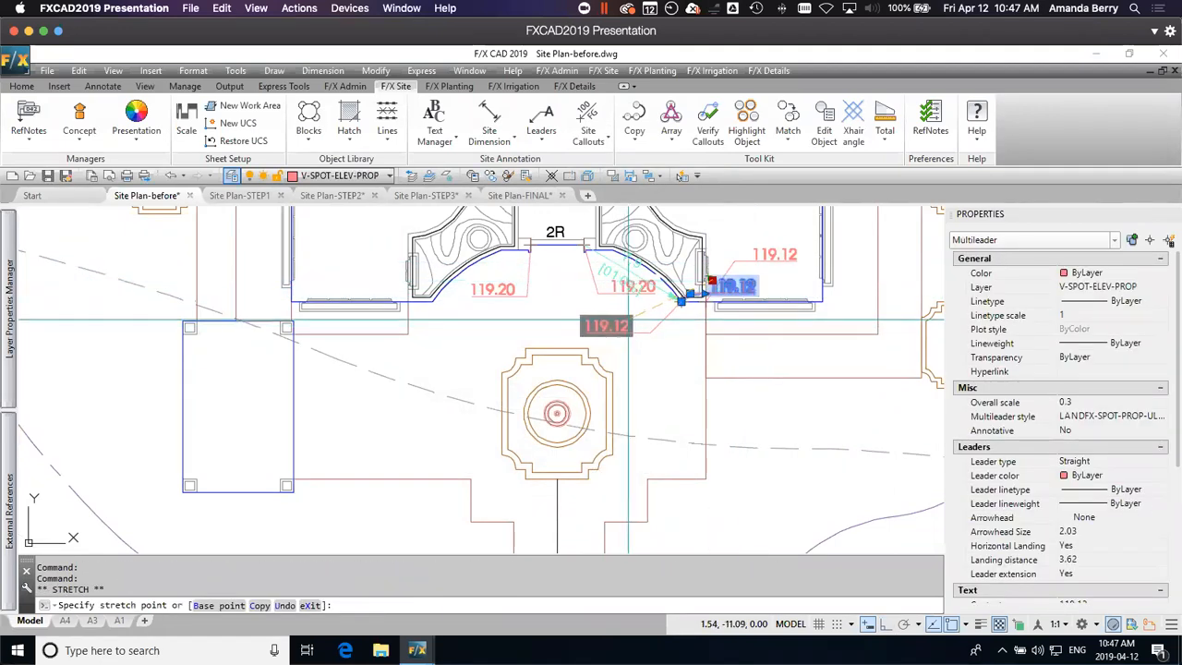
left_click(631, 319)
key("Escape")
Step: Place a Spot Elevation at the entry plaza's southeast corner, sloping 1% down in a straight line from the entrance's east 119.20 callout
mouse_move(783, 452)
middle_mouse_down()
mouse_move(775, 365)
mouse_move(783, 431)
middle_mouse_up()
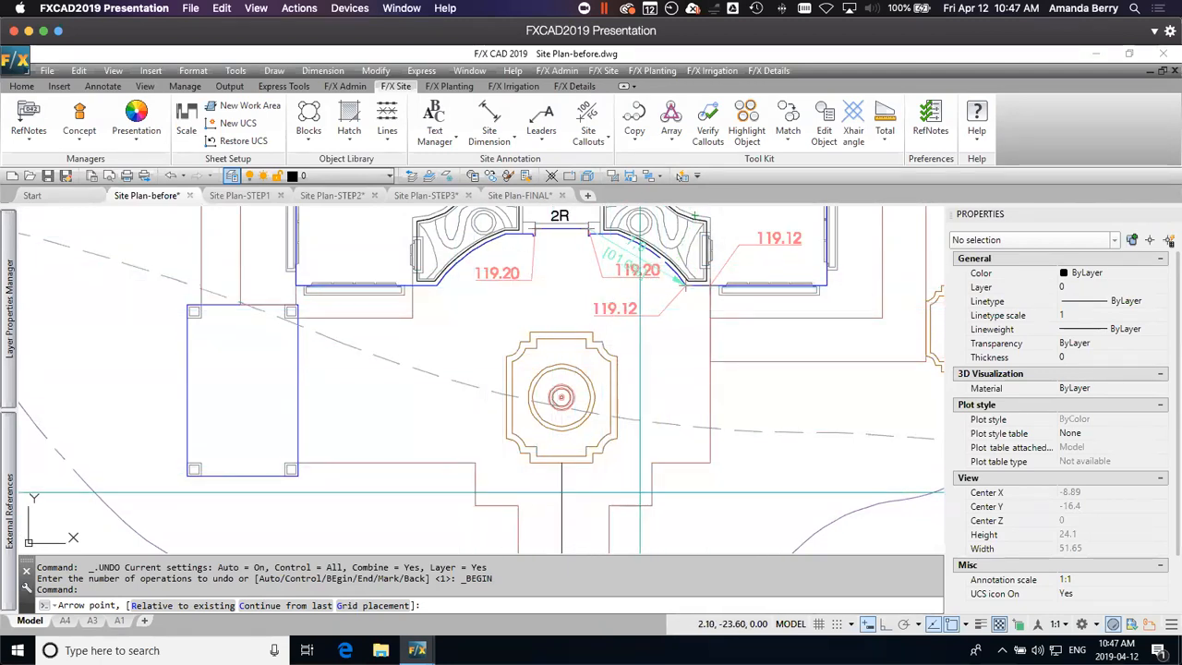
scroll(707, 443, "down", 3)
middle_click_drag(727, 472, 691, 313)
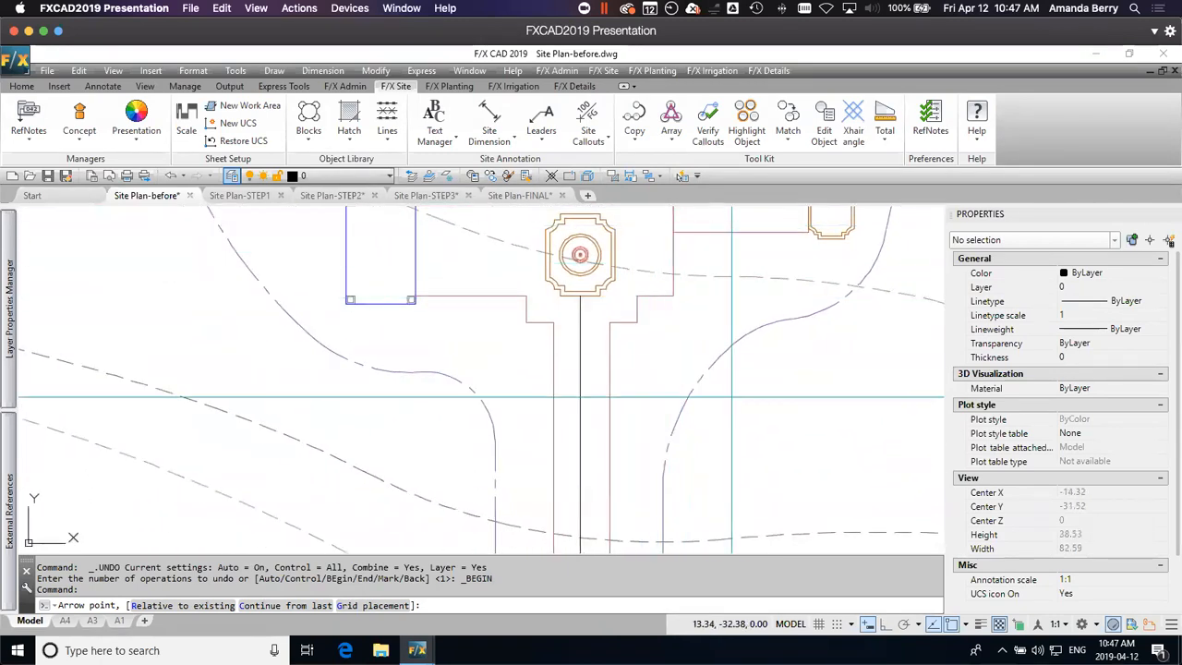
middle_click_drag(672, 266, 715, 392)
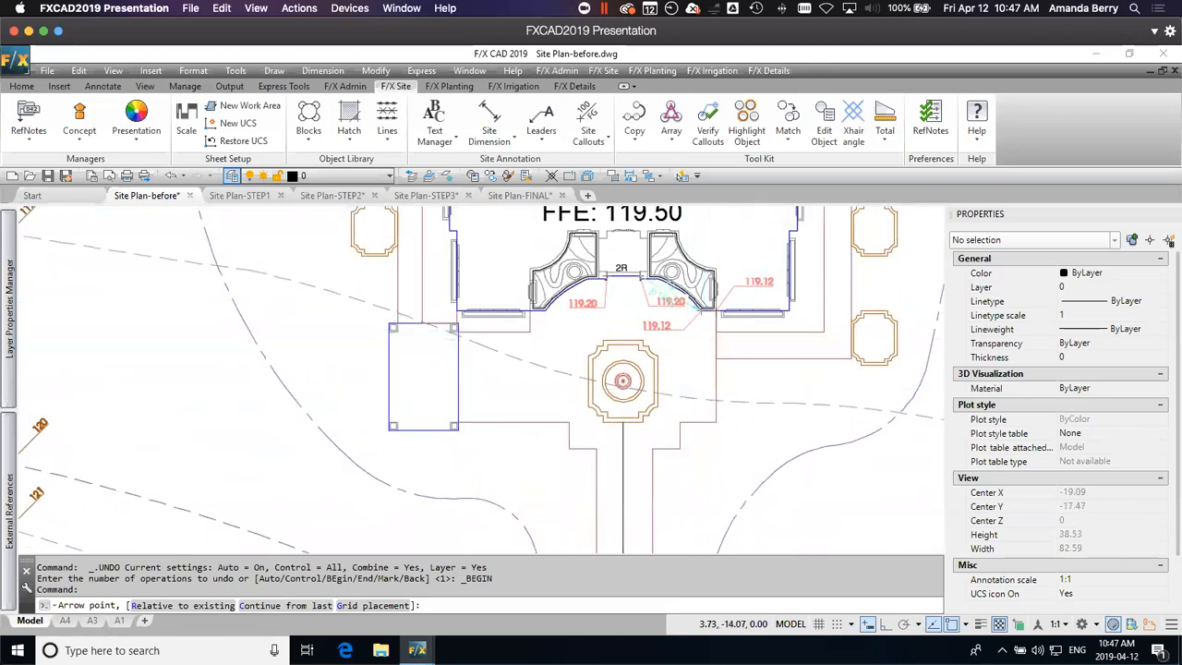
scroll(683, 343, "up", 2)
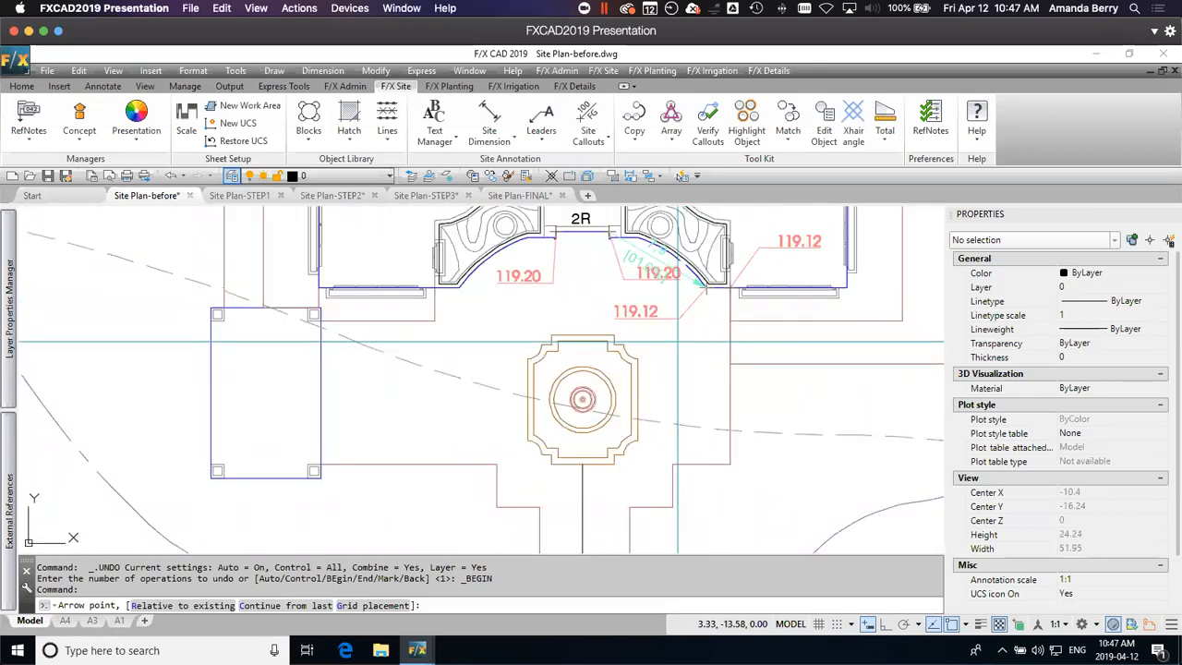
type("r")
key("Return")
left_click(636, 281)
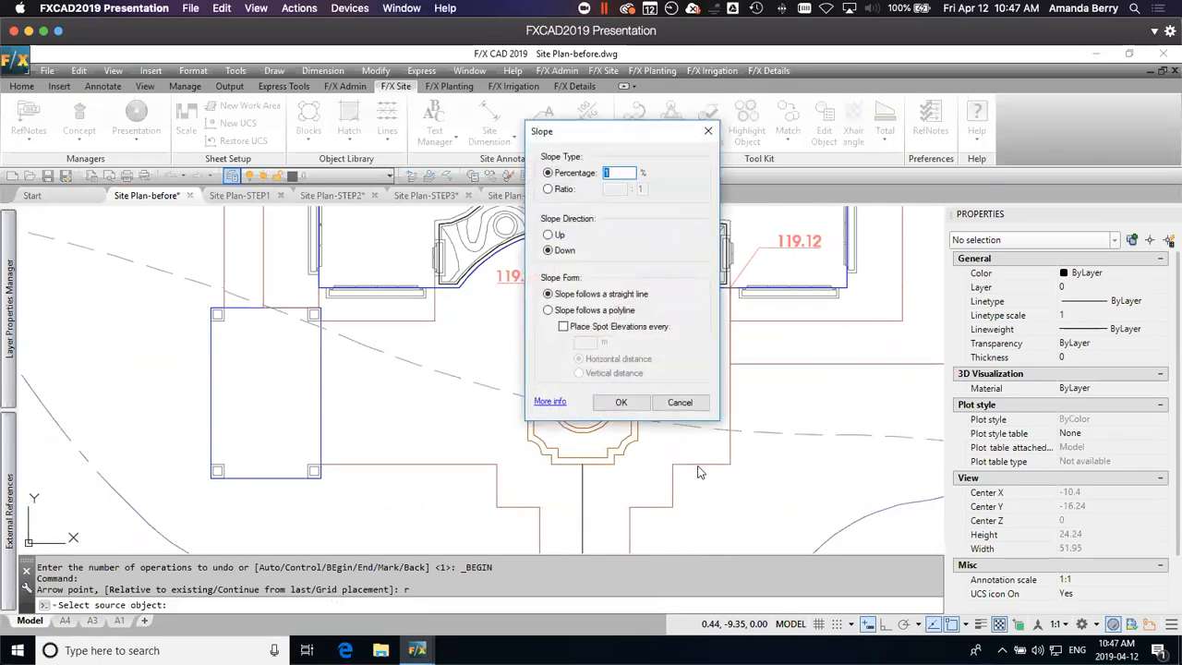
left_click(619, 405)
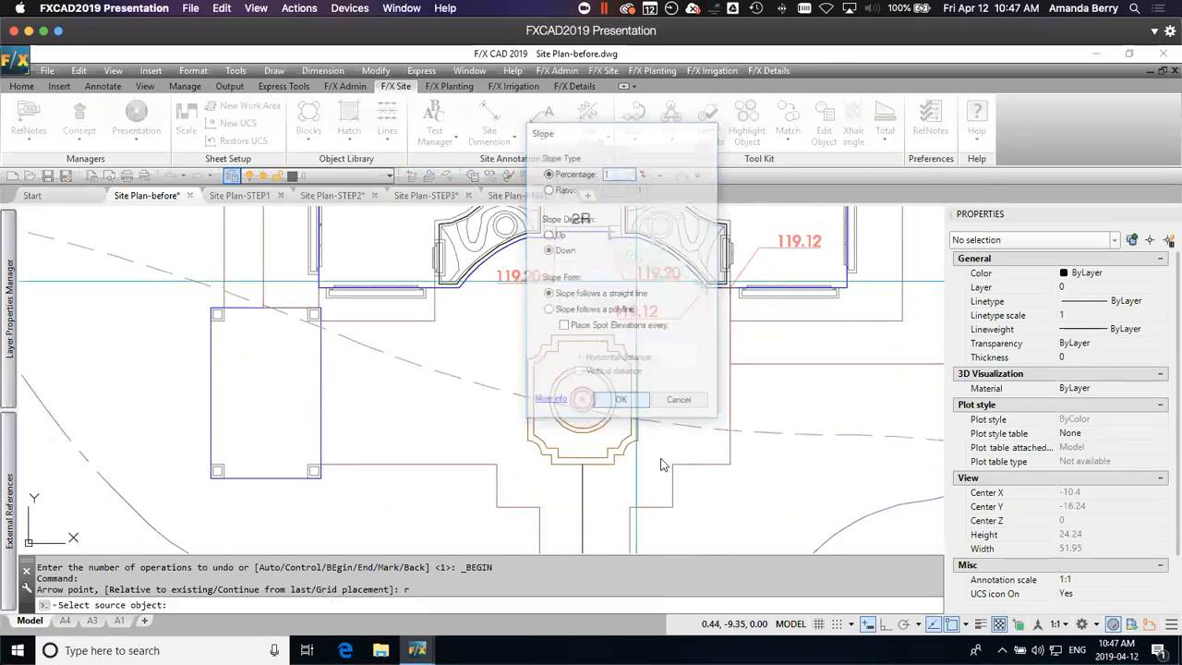
left_click(730, 463)
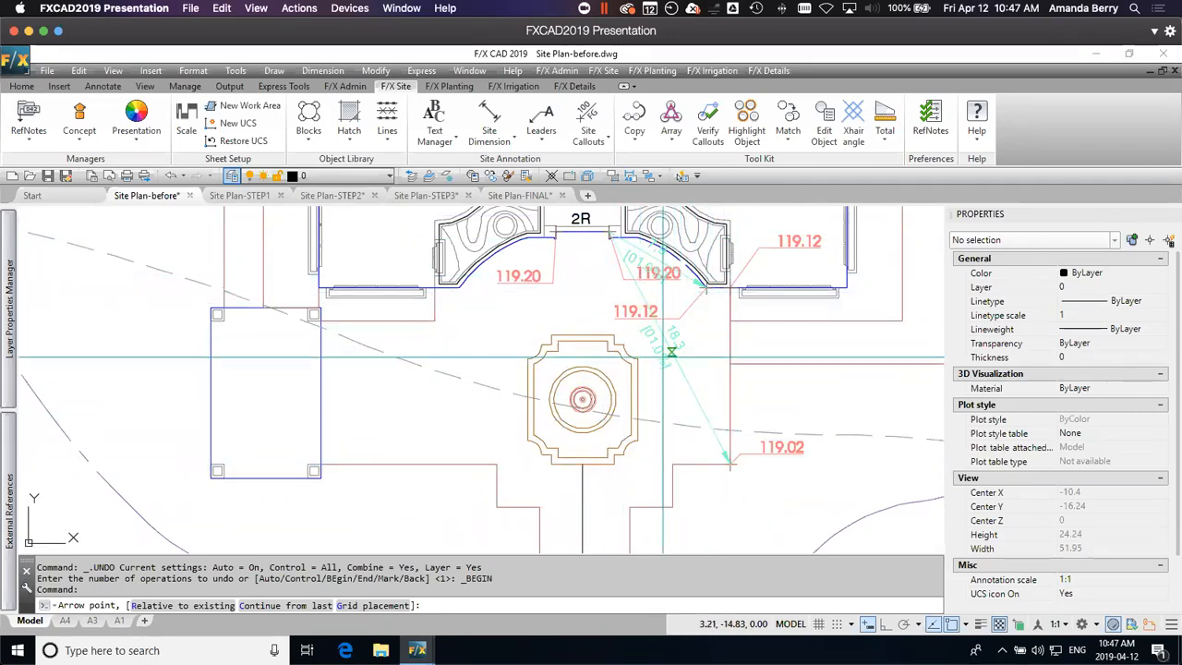
Step: Place a Spot Elevation at the north end of the walk's east edge, sloping 1.5% down from the entrance's east 119.20 callout
middle_click_drag(741, 479, 769, 270)
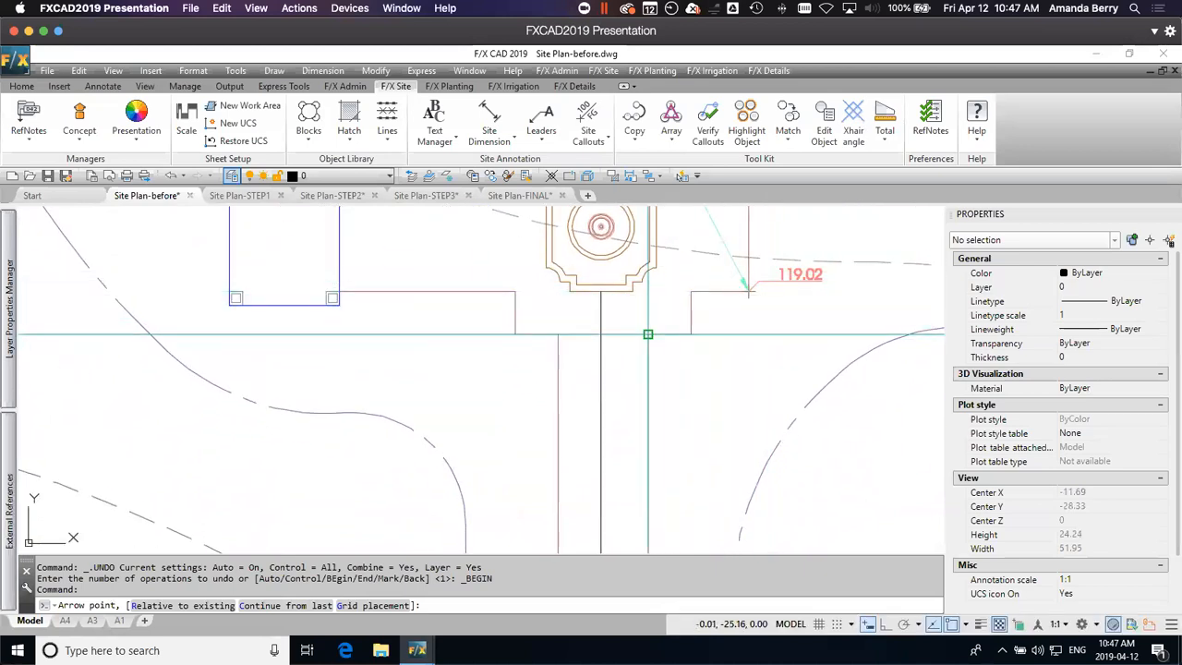
scroll(647, 334, "down", 3)
mouse_move(647, 334)
middle_mouse_down()
mouse_move(646, 258)
mouse_move(659, 265)
mouse_move(661, 360)
middle_mouse_up()
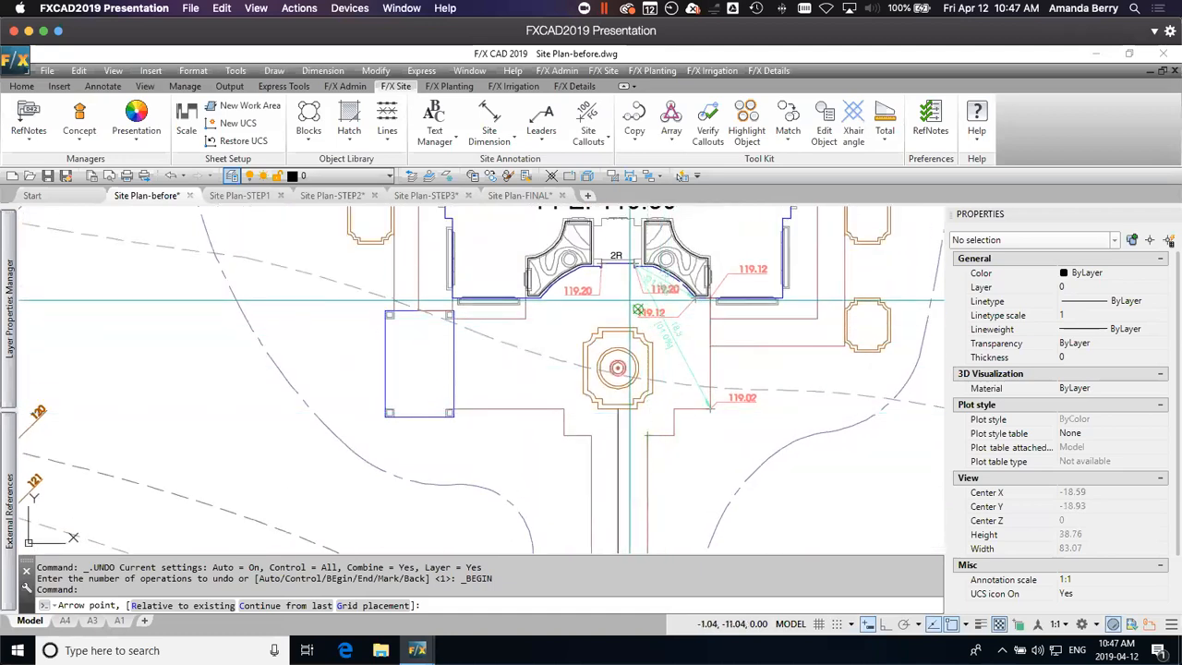
type("r")
key("Return")
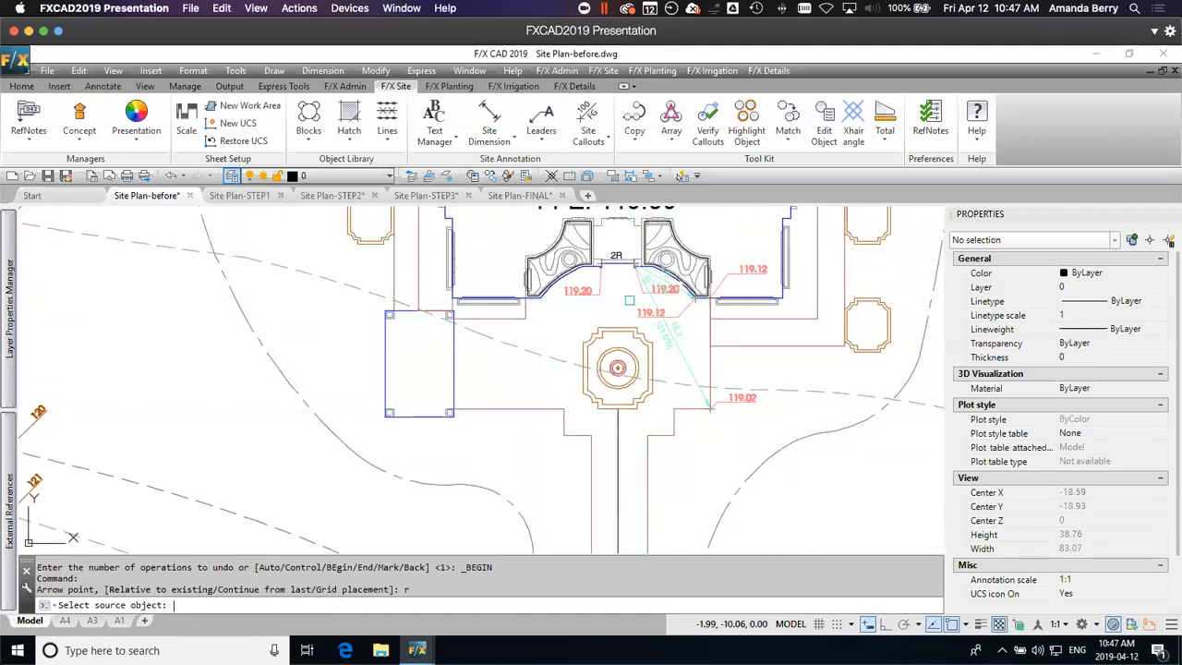
left_click(642, 294)
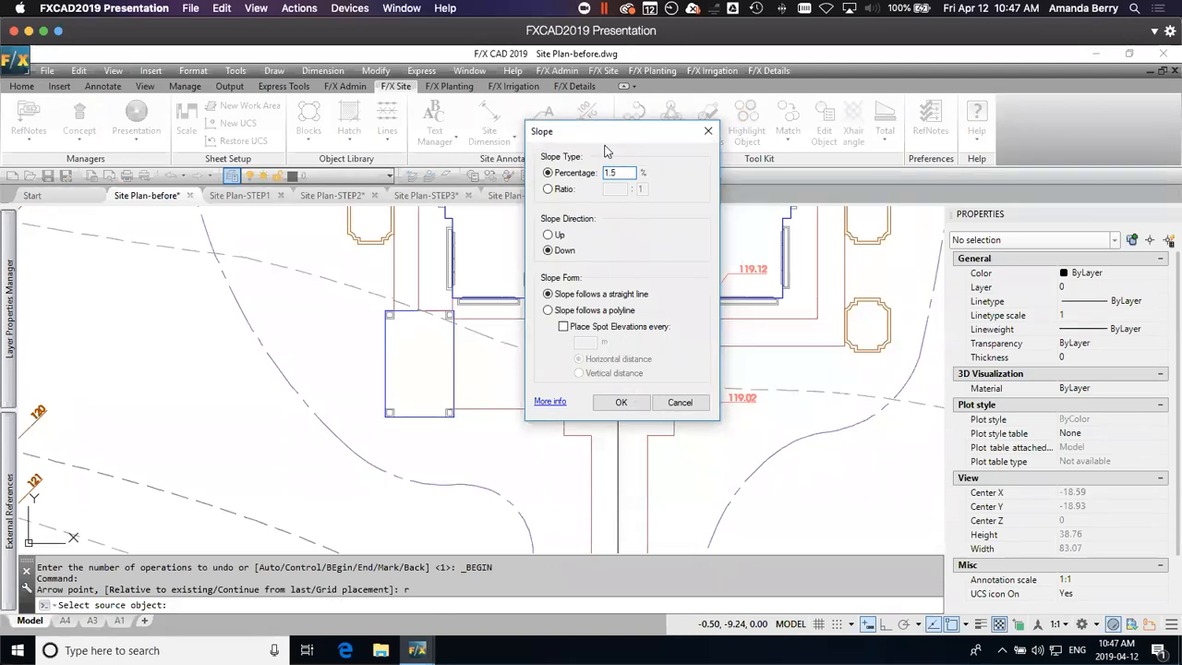
left_click(616, 409)
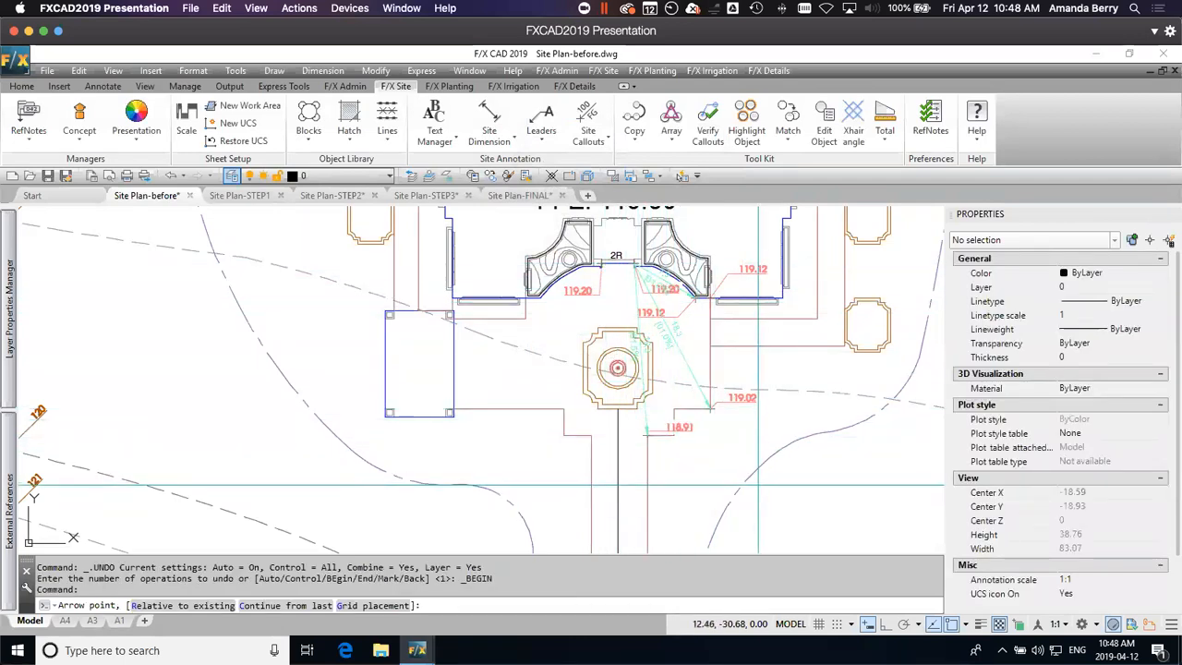
Step: Place a Spot Elevation on the entry walk's centerline, sloping 1% up in a straight line from the 118.91 callout on its east edge
middle_click_drag(702, 470, 712, 294)
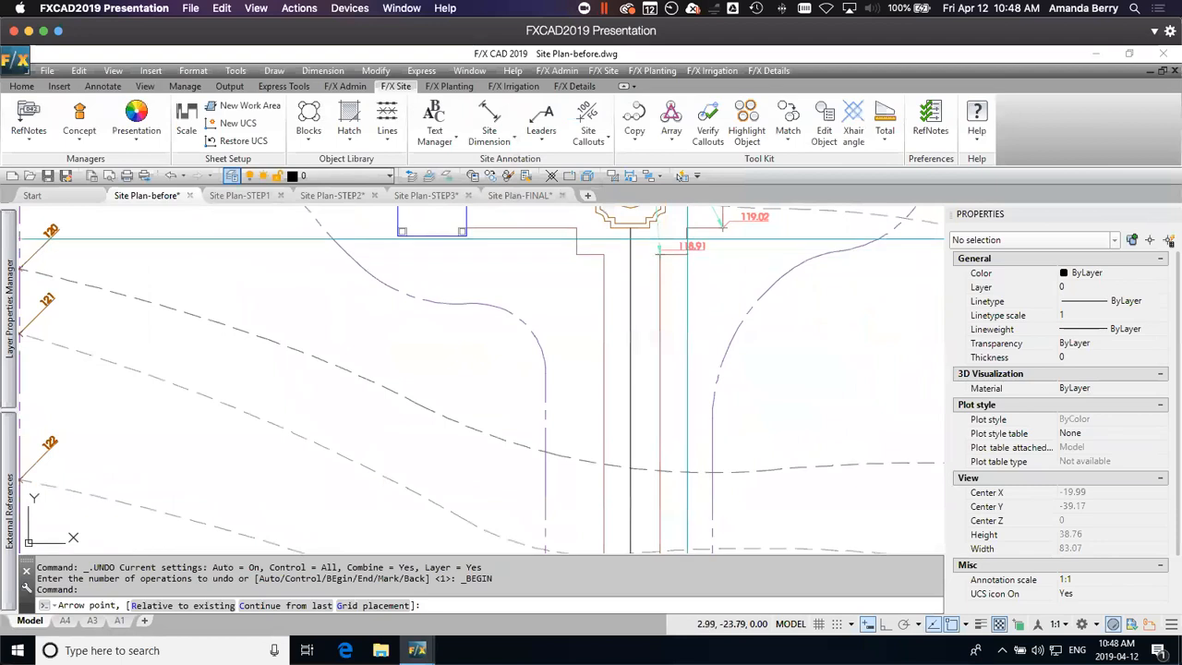
scroll(664, 253, "up", 2)
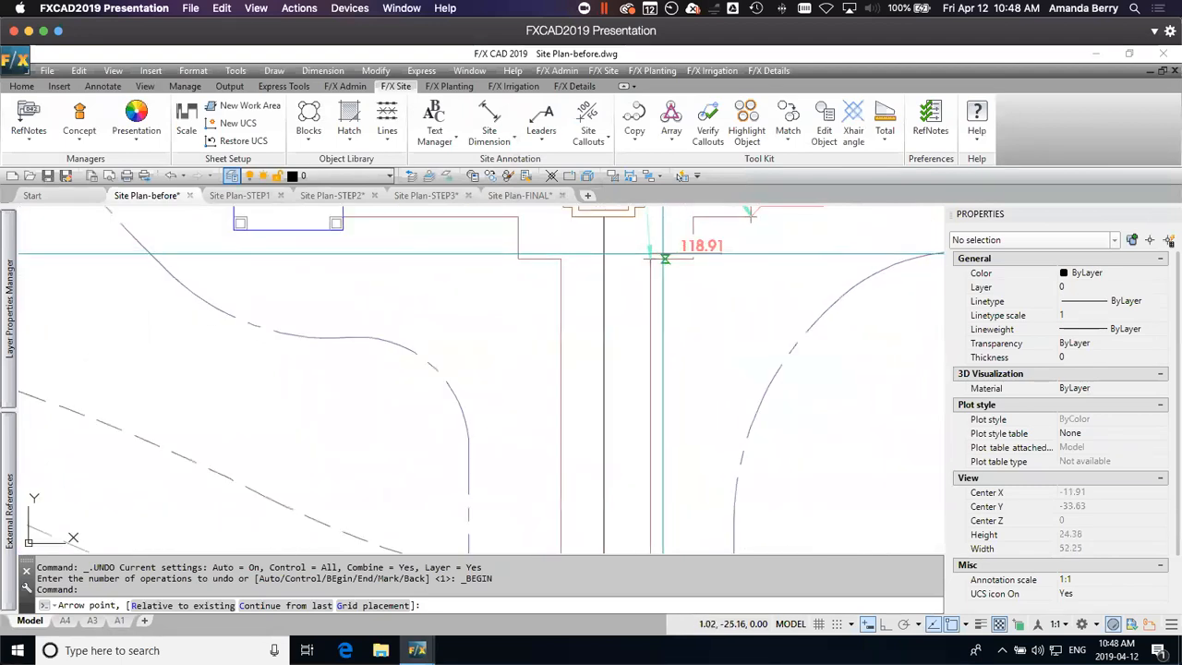
key("Return")
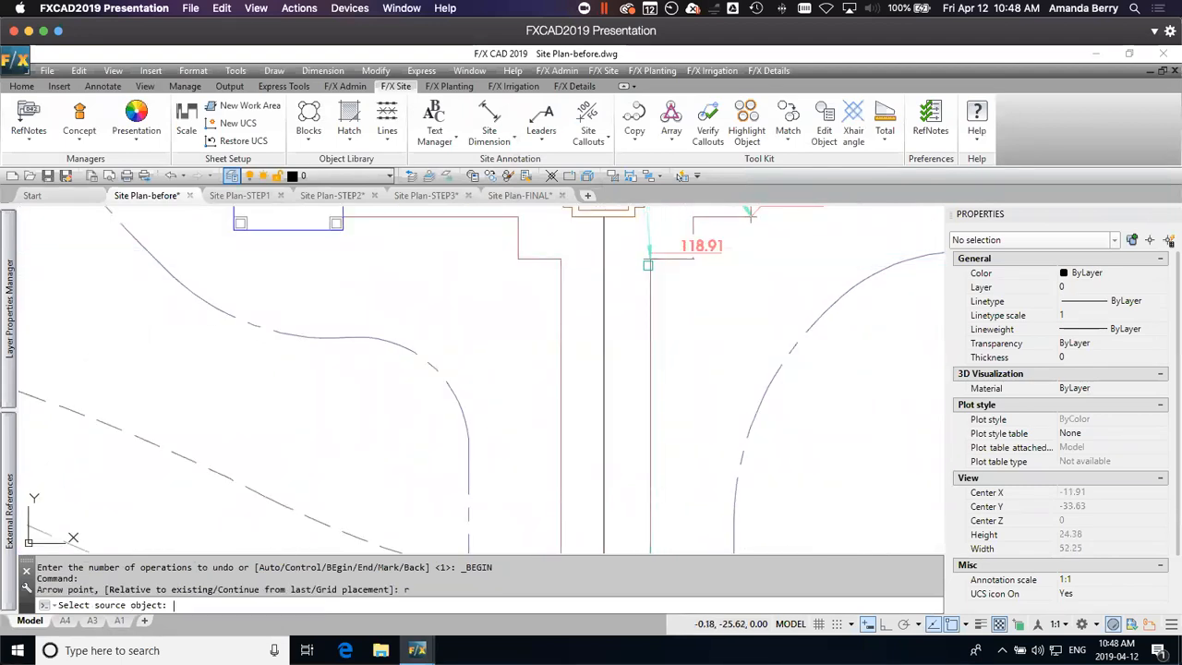
left_click(685, 248)
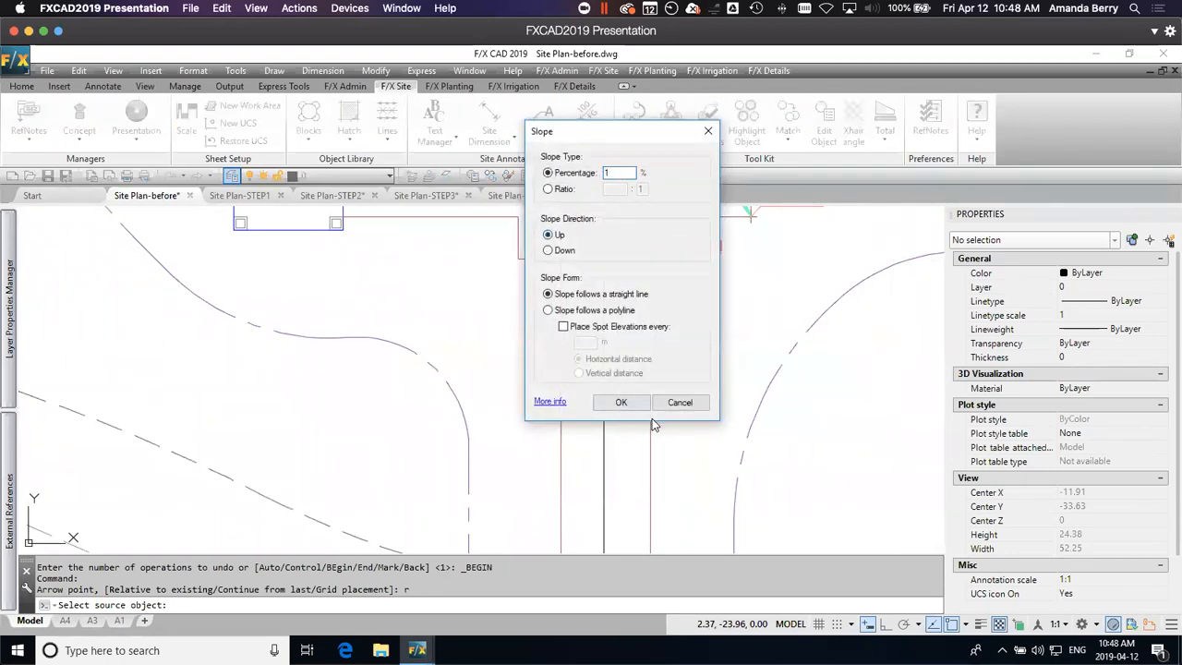
left_click(621, 403)
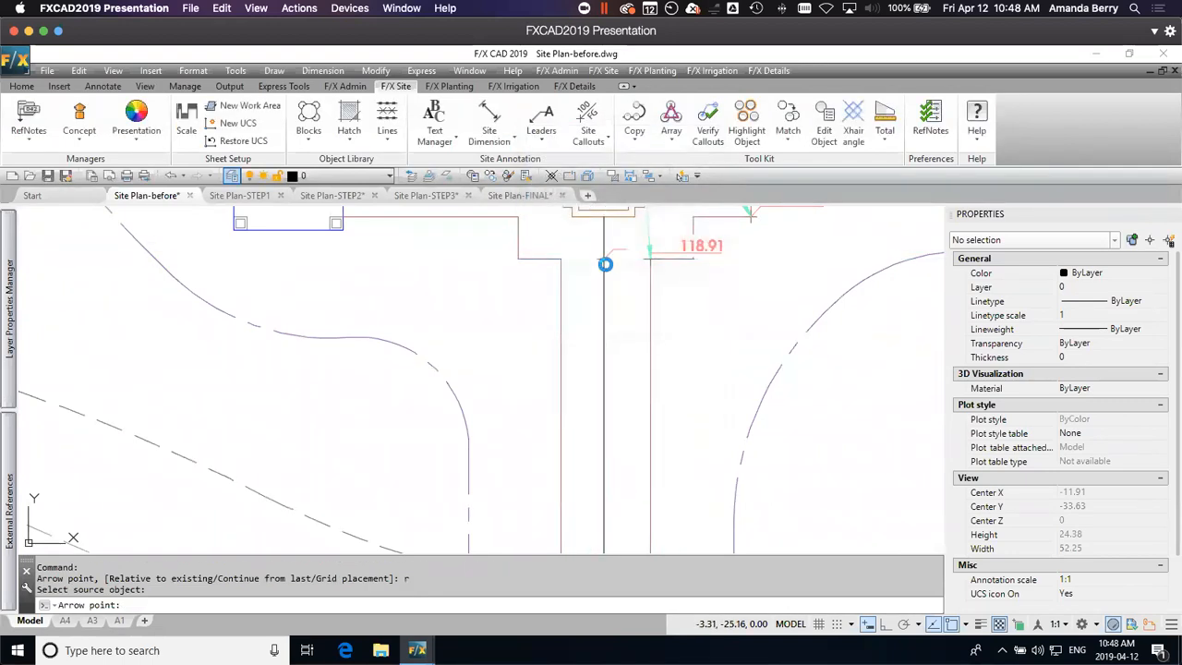
left_click(604, 264)
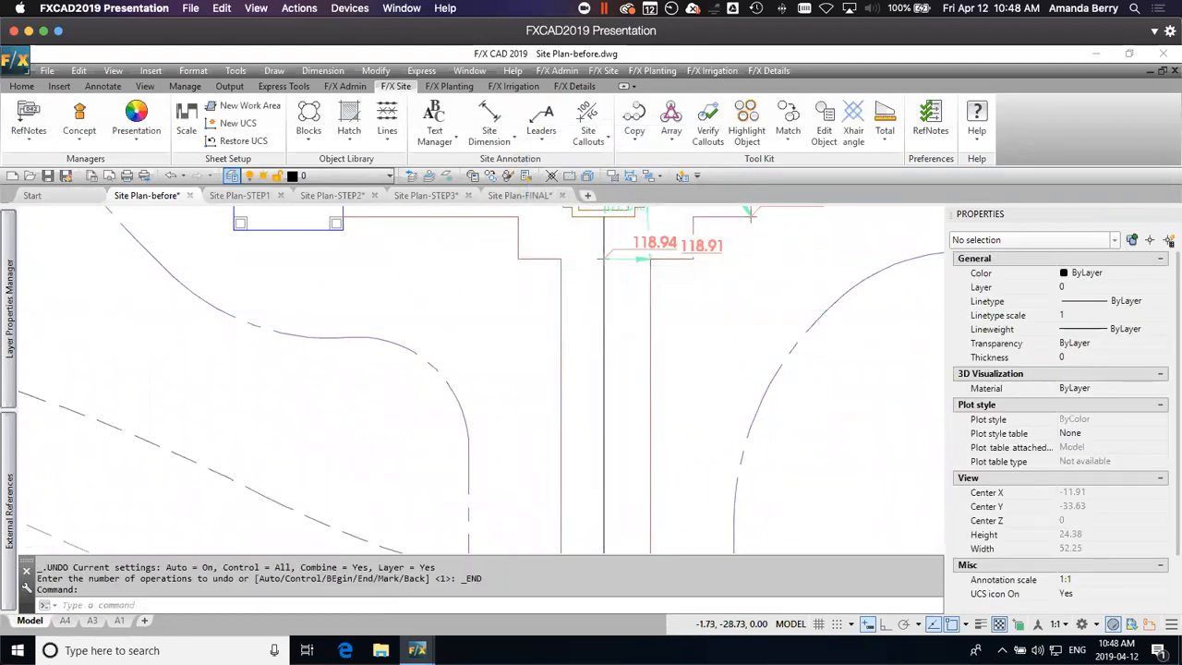
Step: Place a Slope Callout on the entry walk's centerline between the 118.94 spot elevation at its north end and the one at its south end
scroll(741, 330, "down", 5)
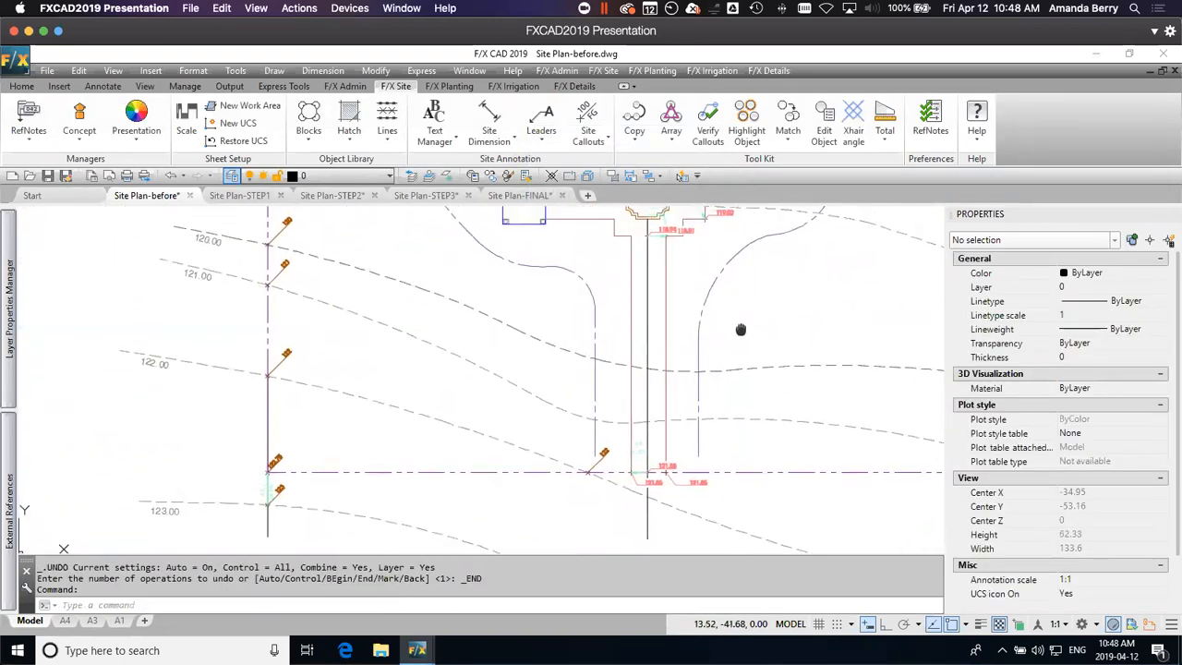
middle_click_drag(740, 329, 734, 340)
left_click(591, 143)
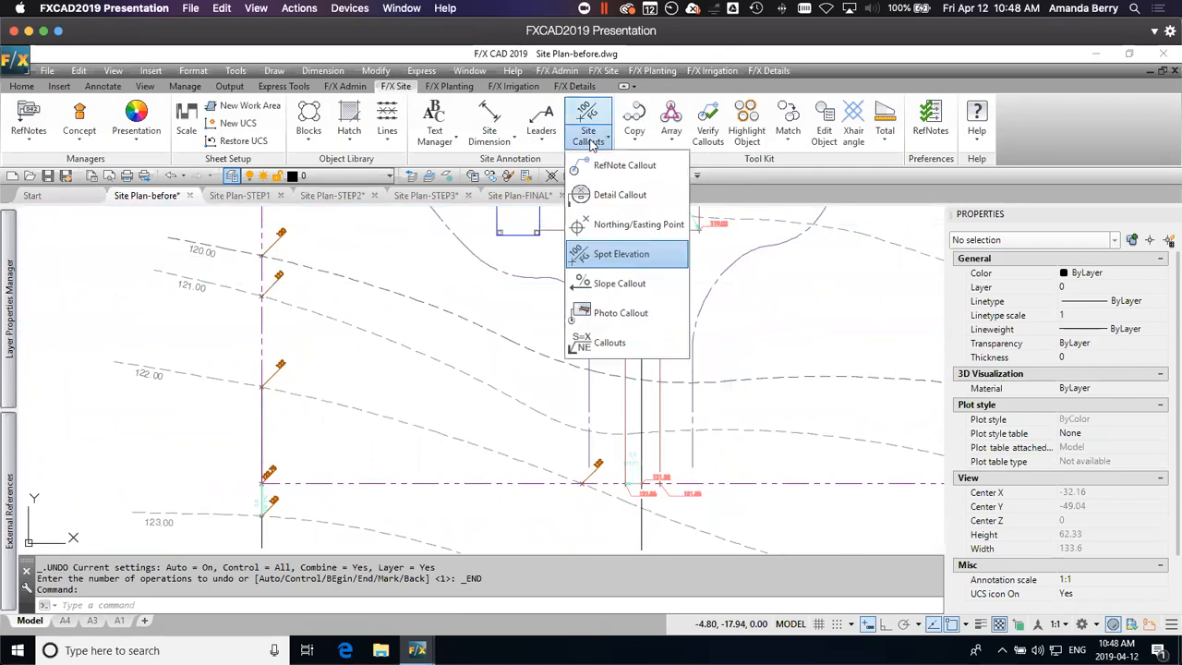
left_click(619, 283)
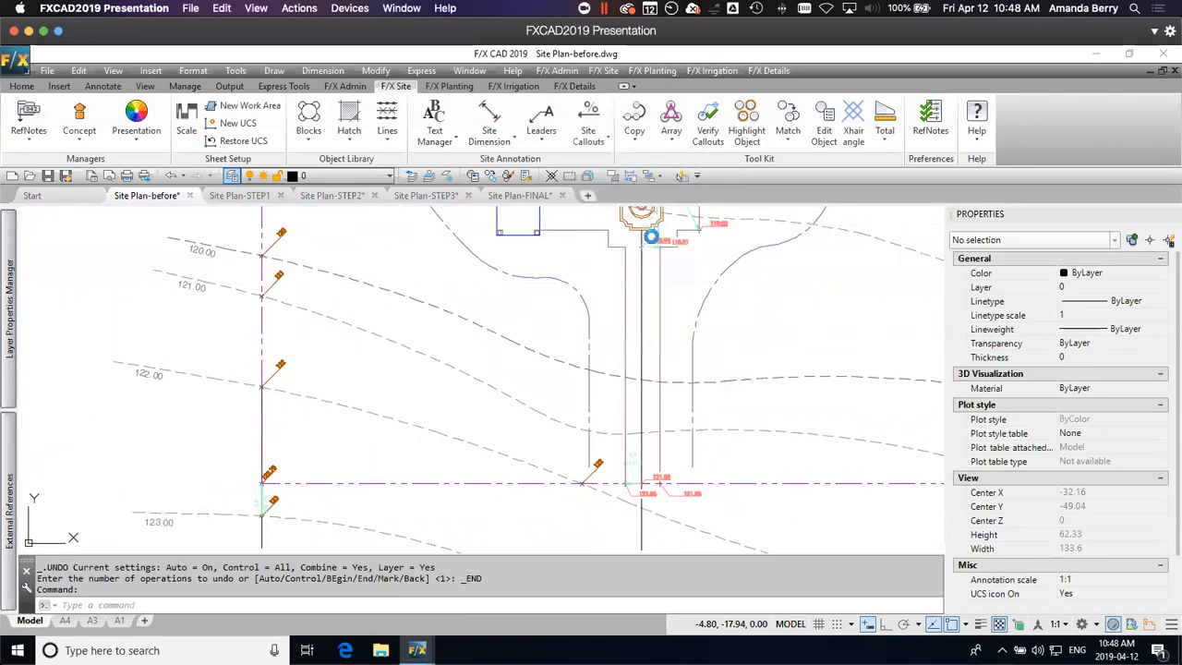
scroll(650, 239, "up", 2)
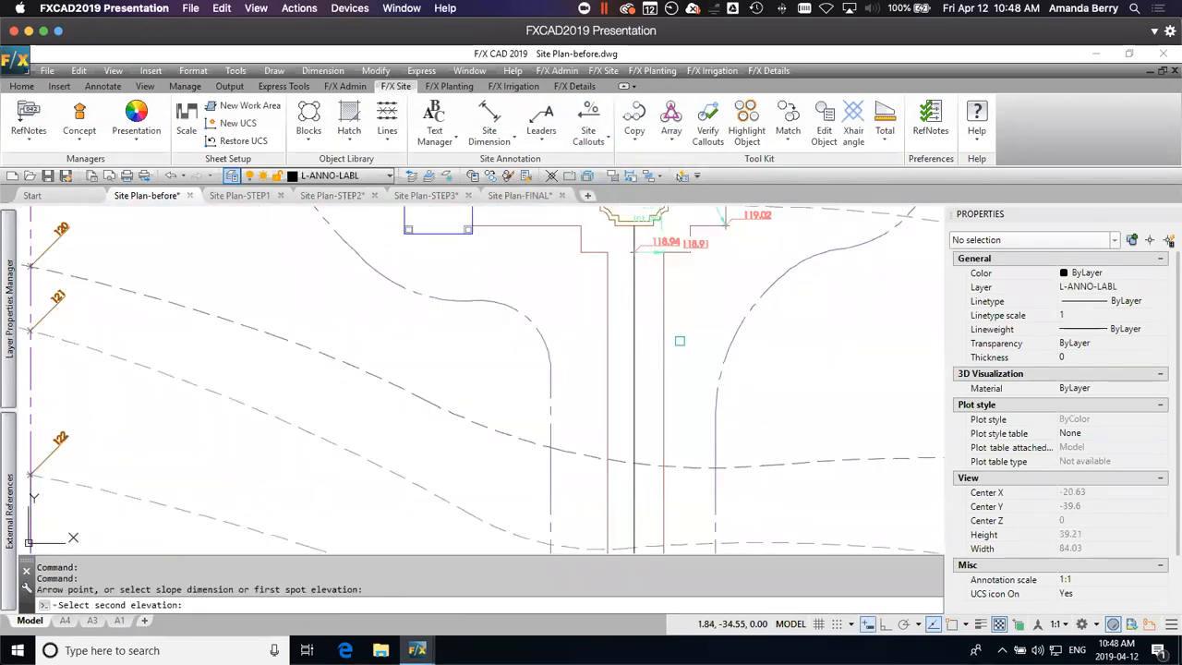
middle_click_drag(698, 454, 698, 335)
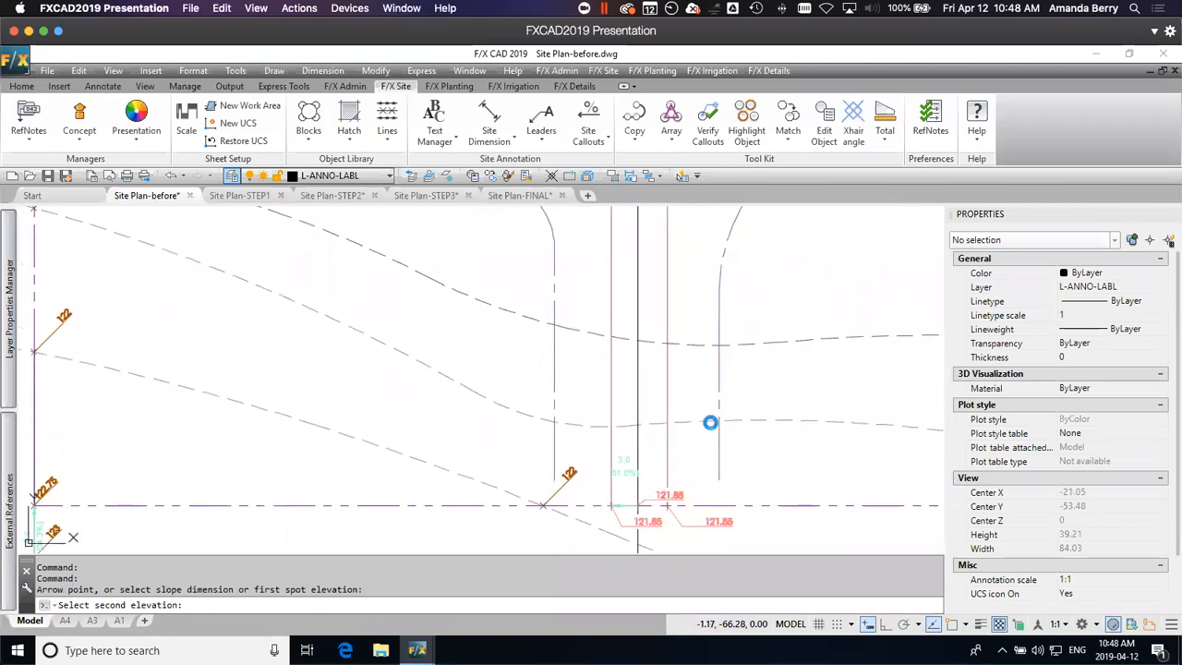
left_click(709, 422)
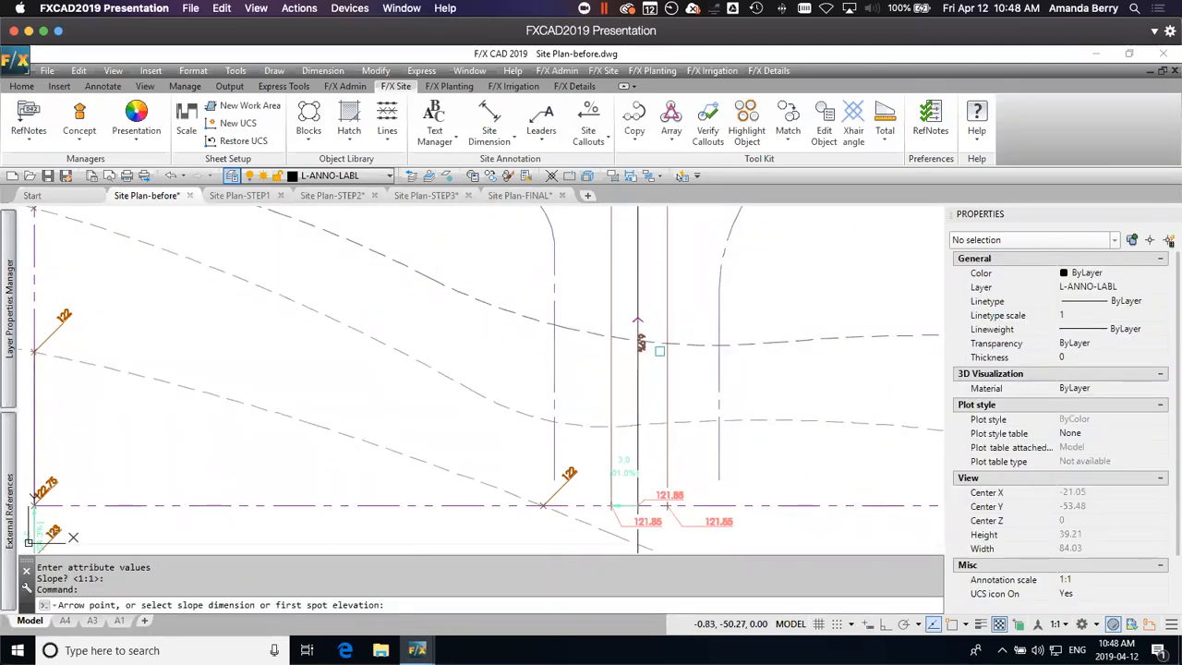
key("Escape")
middle_click_drag(673, 267, 667, 328)
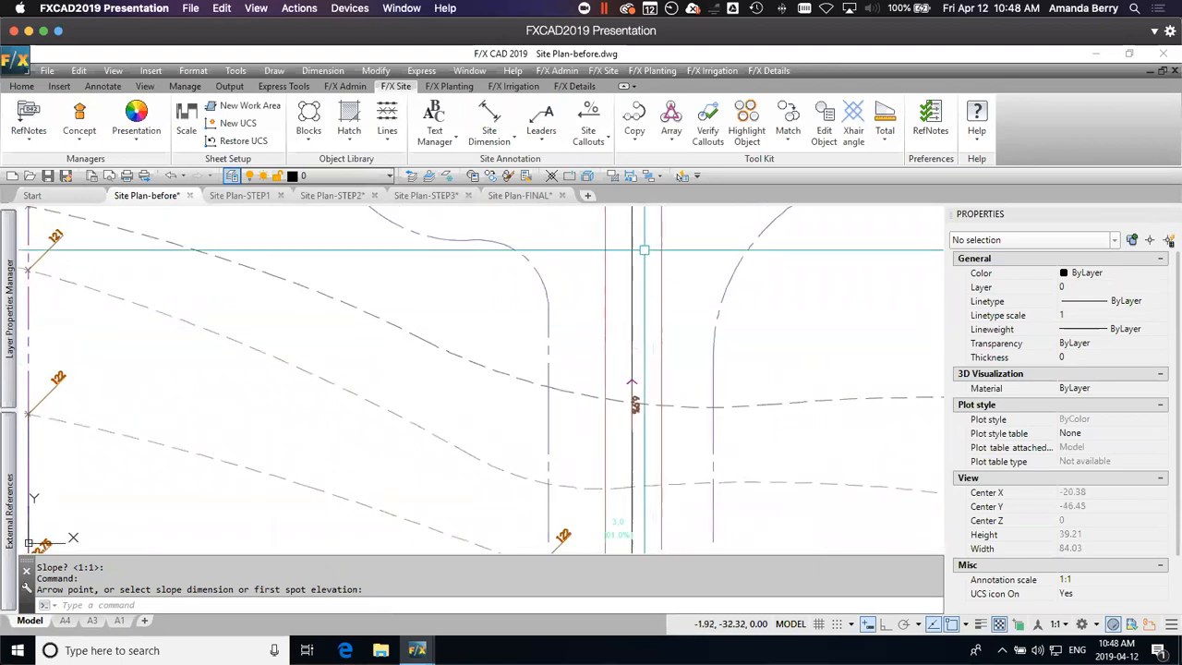
mouse_move(646, 480)
middle_mouse_down()
mouse_move(656, 529)
mouse_move(657, 498)
mouse_move(656, 516)
middle_mouse_up()
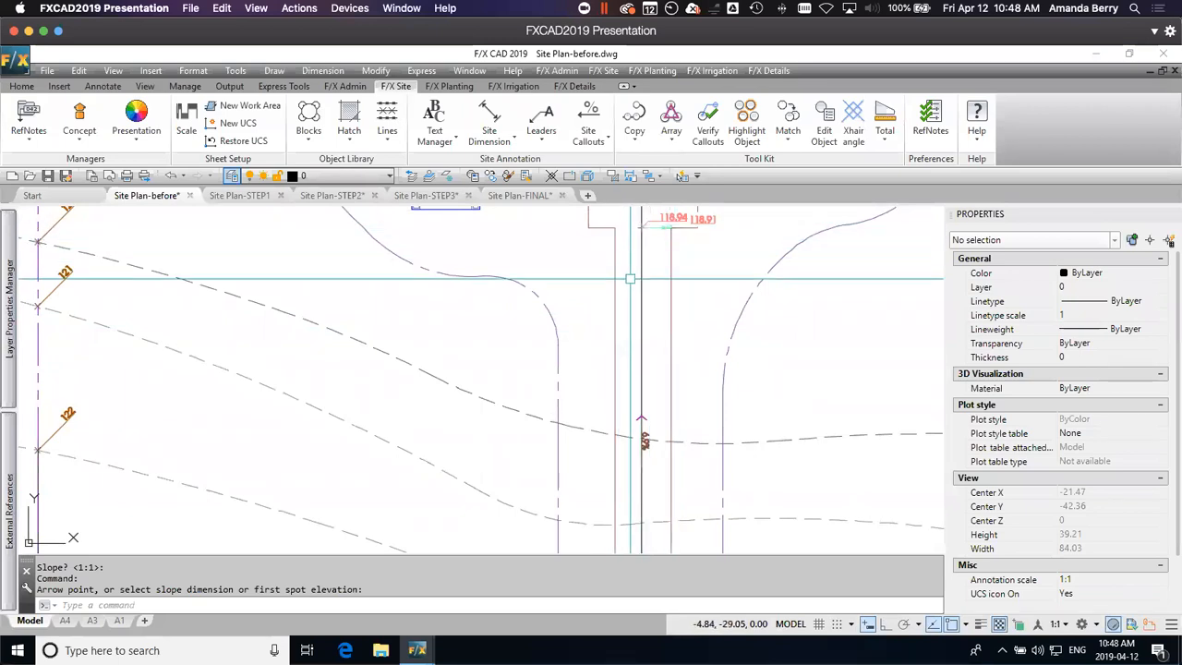
Step: Switch to the Site Plan-STEP1 drawing and examine its grading callouts from the entry plaza up to the dash-dot line's north end east of the hotel
scroll(717, 461, "down", 2)
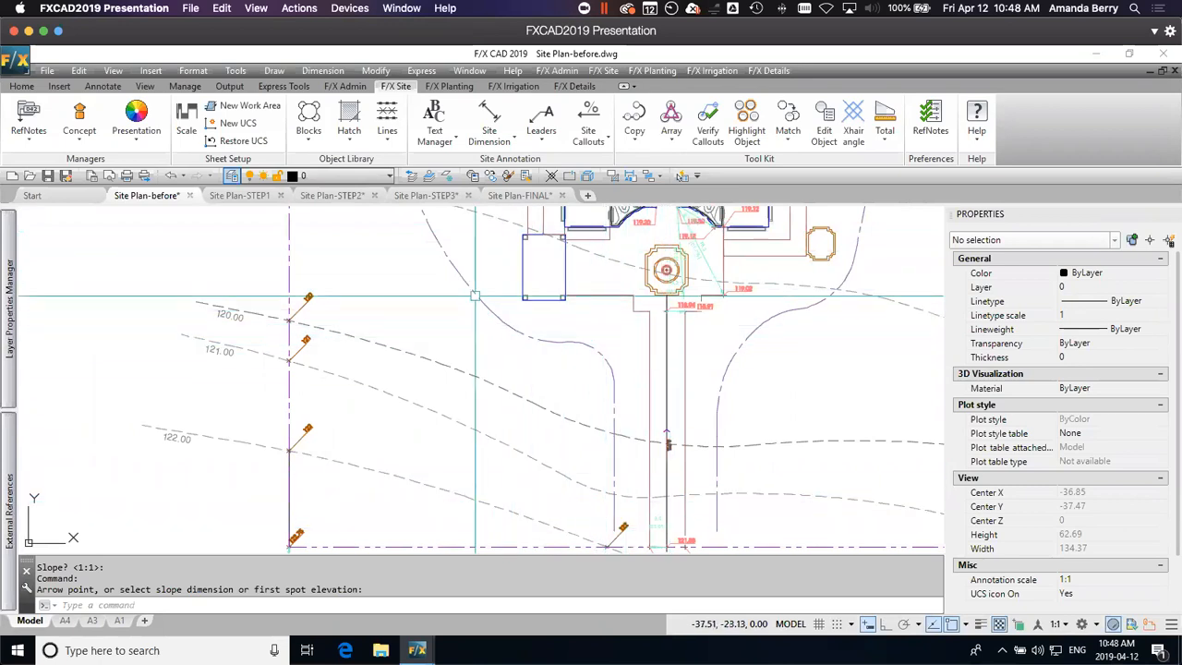
left_click(237, 196)
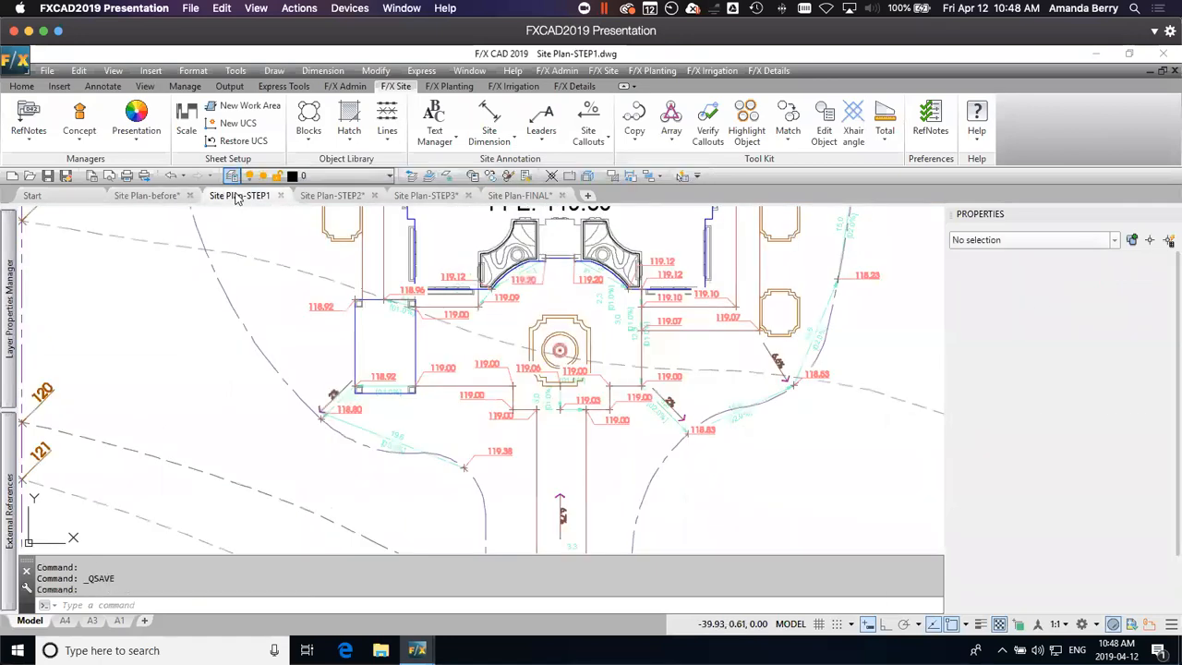
middle_click_drag(691, 447, 720, 330)
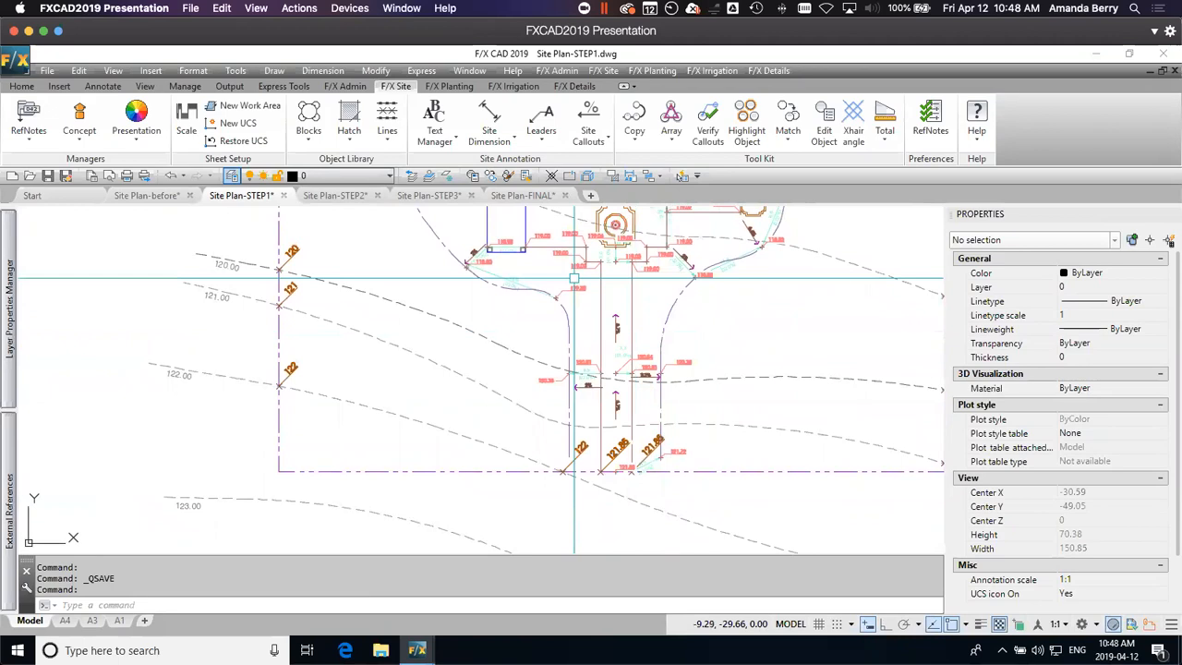
middle_click_drag(655, 274, 679, 376)
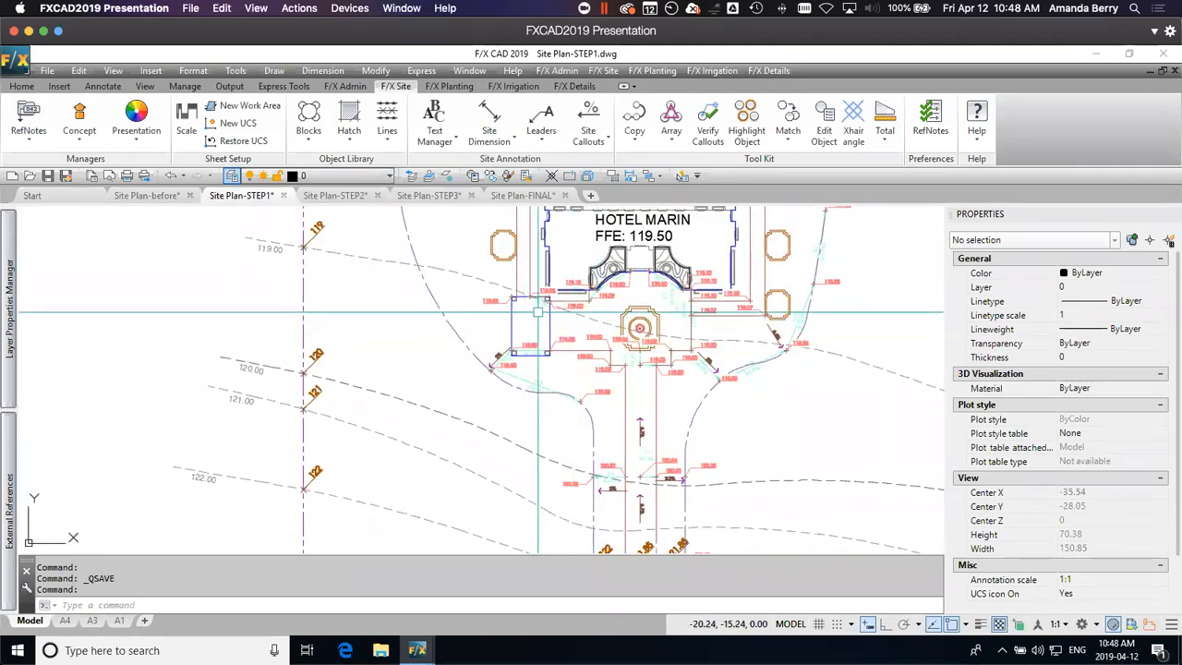
mouse_move(759, 270)
middle_mouse_down()
mouse_move(779, 435)
mouse_move(780, 361)
mouse_move(612, 449)
mouse_move(583, 489)
middle_mouse_up()
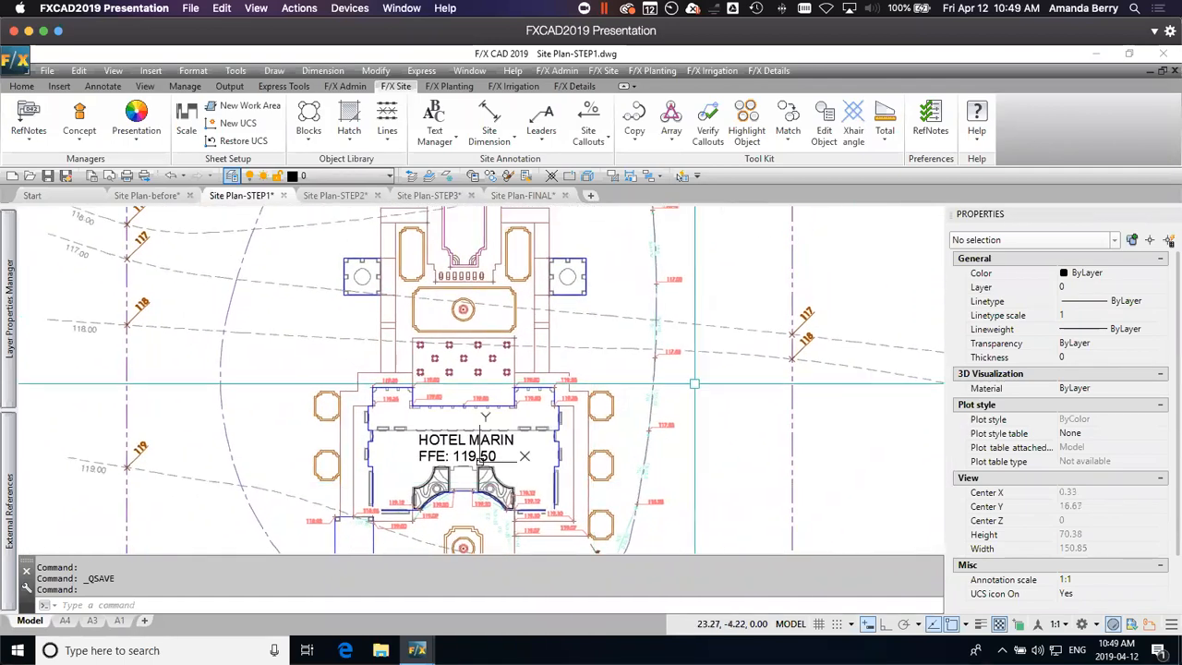
scroll(786, 261, "down", 2)
mouse_move(751, 244)
middle_mouse_down()
mouse_move(724, 262)
mouse_move(705, 448)
mouse_move(692, 270)
mouse_move(707, 431)
middle_mouse_up()
scroll(692, 294, "up", 6)
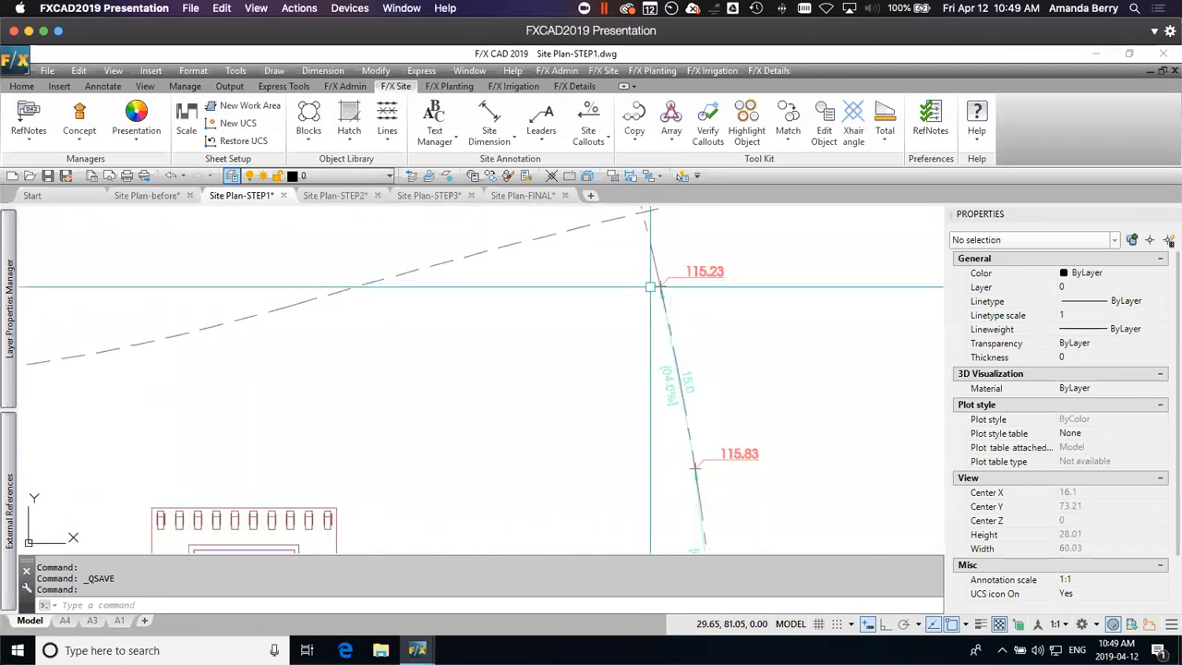
middle_click_drag(739, 269, 735, 377)
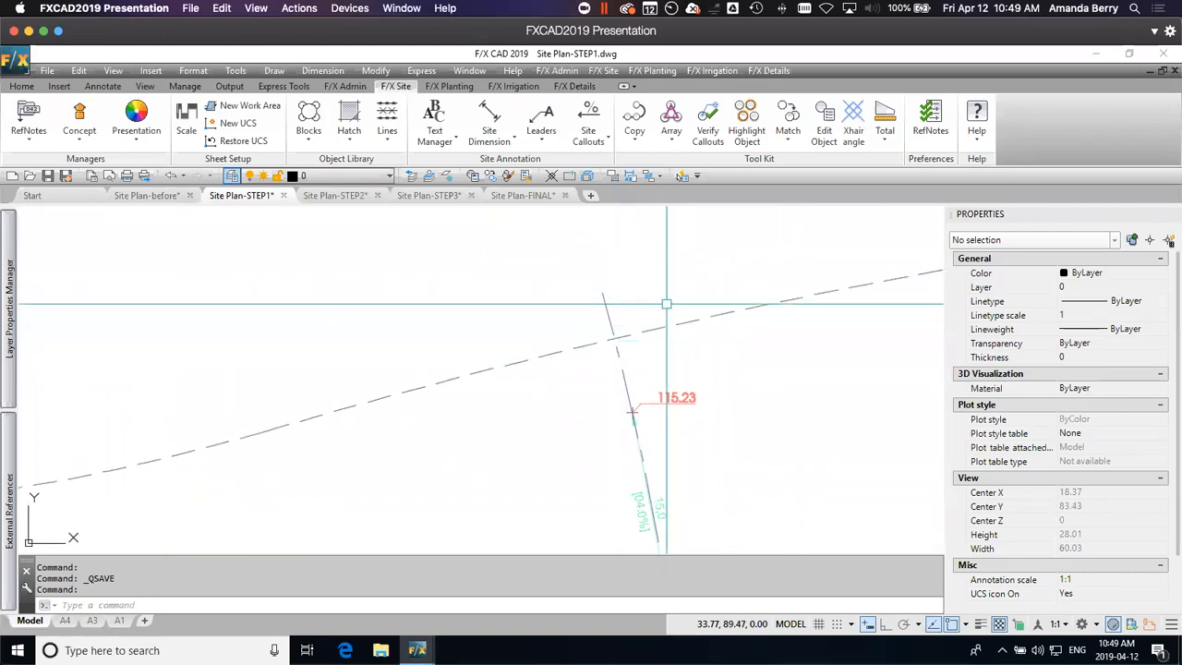
scroll(654, 329, "down", 3)
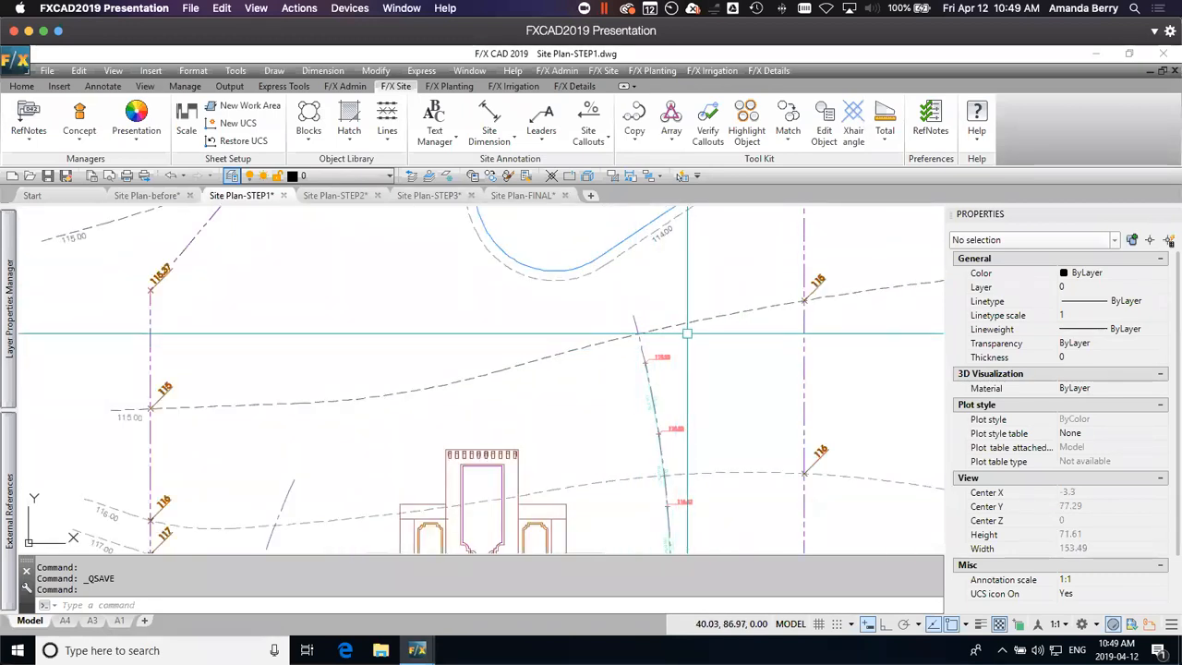
Step: Examine the spot elevations and slope callouts along the entry walk and the dash-dot line to its west, down to the south property line
middle_click_drag(635, 463, 705, 188)
mouse_move(694, 457)
middle_mouse_down()
mouse_move(728, 267)
mouse_move(727, 185)
middle_mouse_up()
middle_click_drag(634, 436, 695, 365)
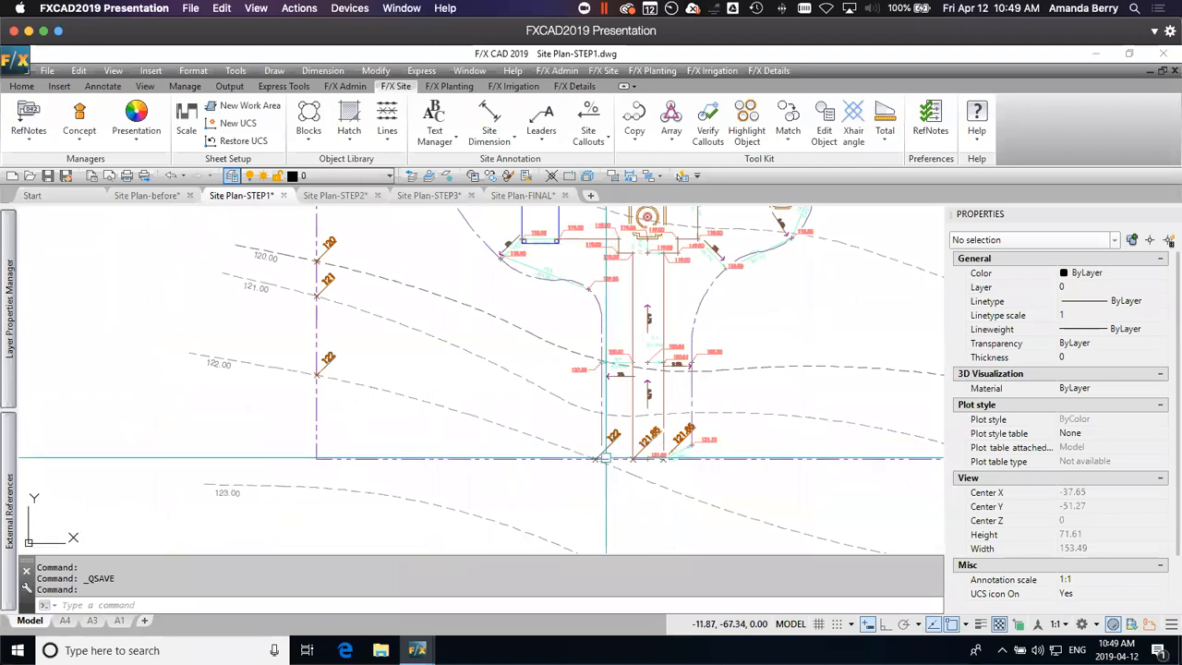
scroll(605, 458, "up", 4)
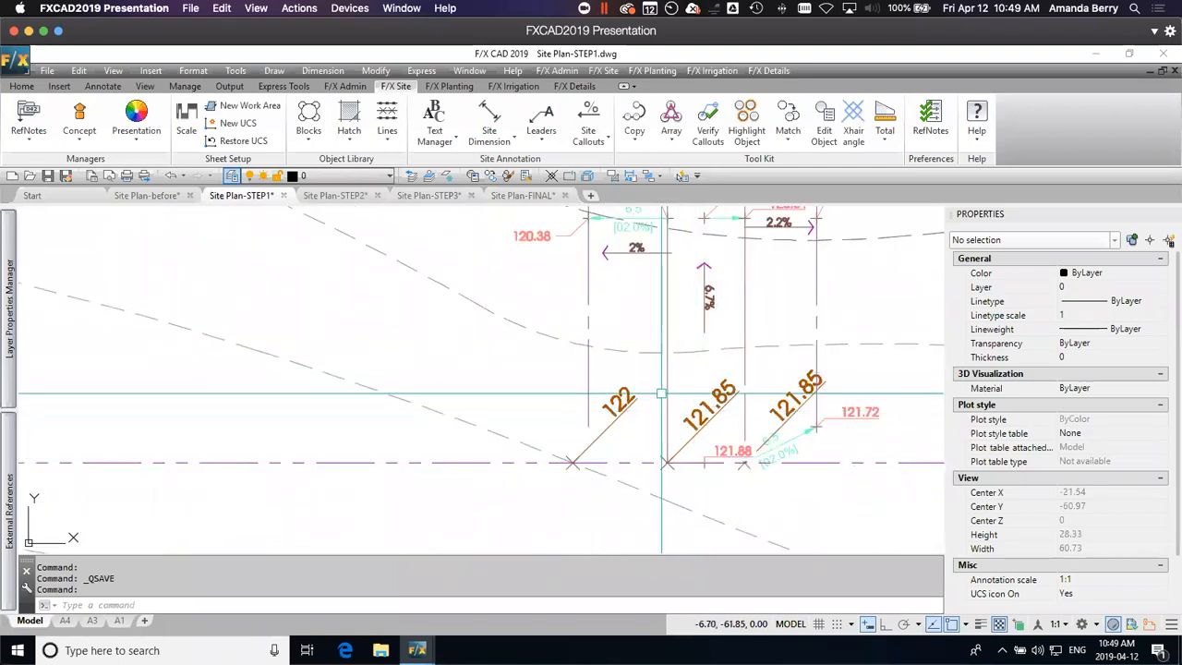
scroll(693, 349, "down", 4)
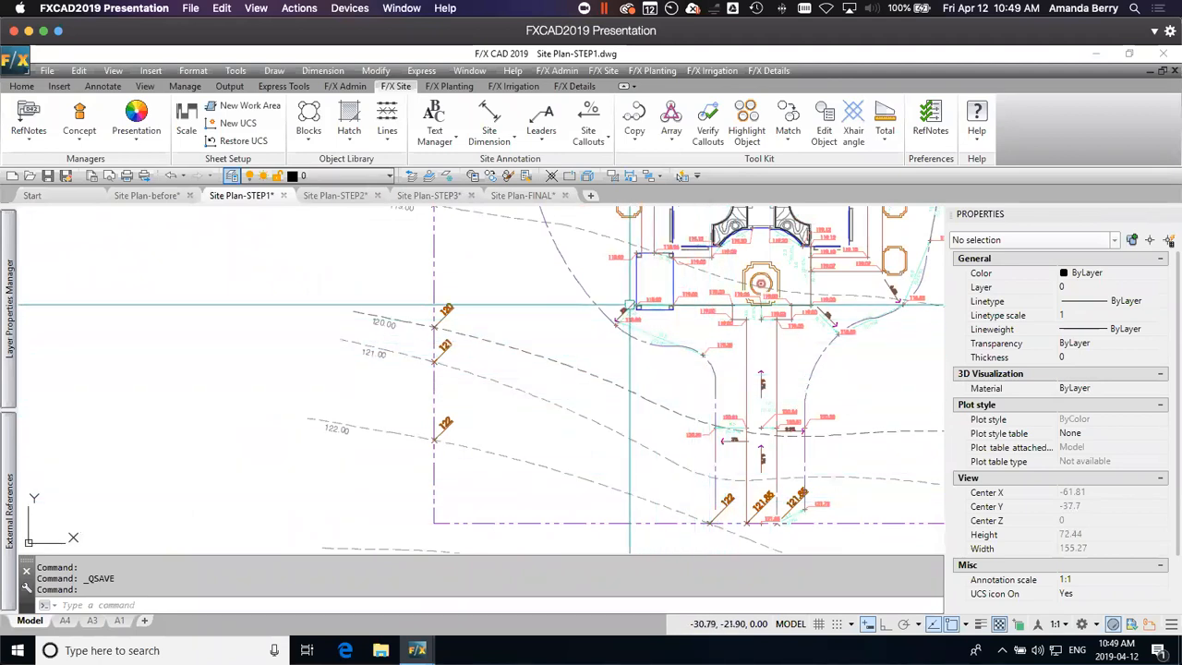
scroll(662, 311, "up", 4)
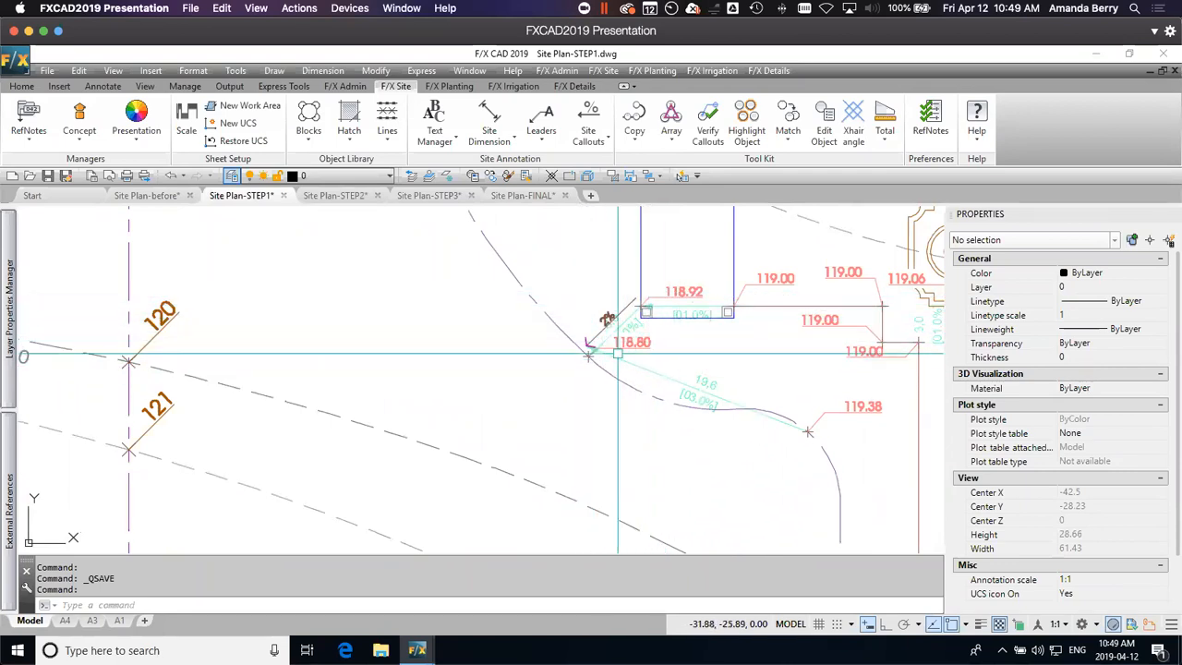
scroll(721, 421, "down", 2)
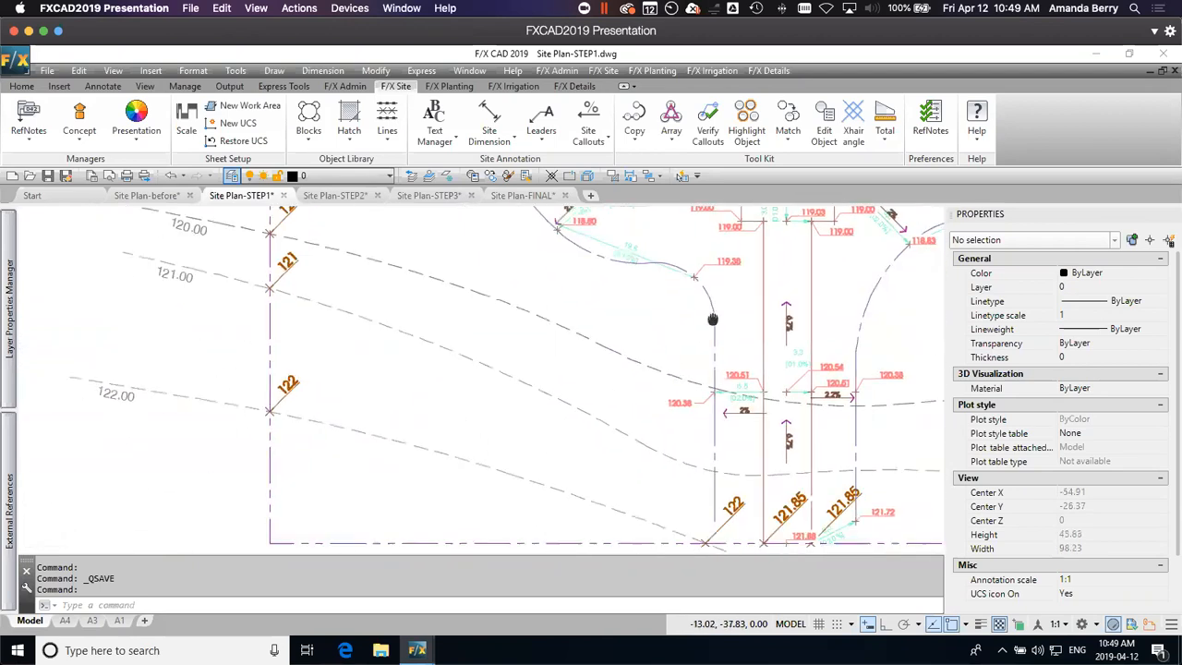
middle_click_drag(702, 275, 697, 294)
scroll(703, 386, "up", 2)
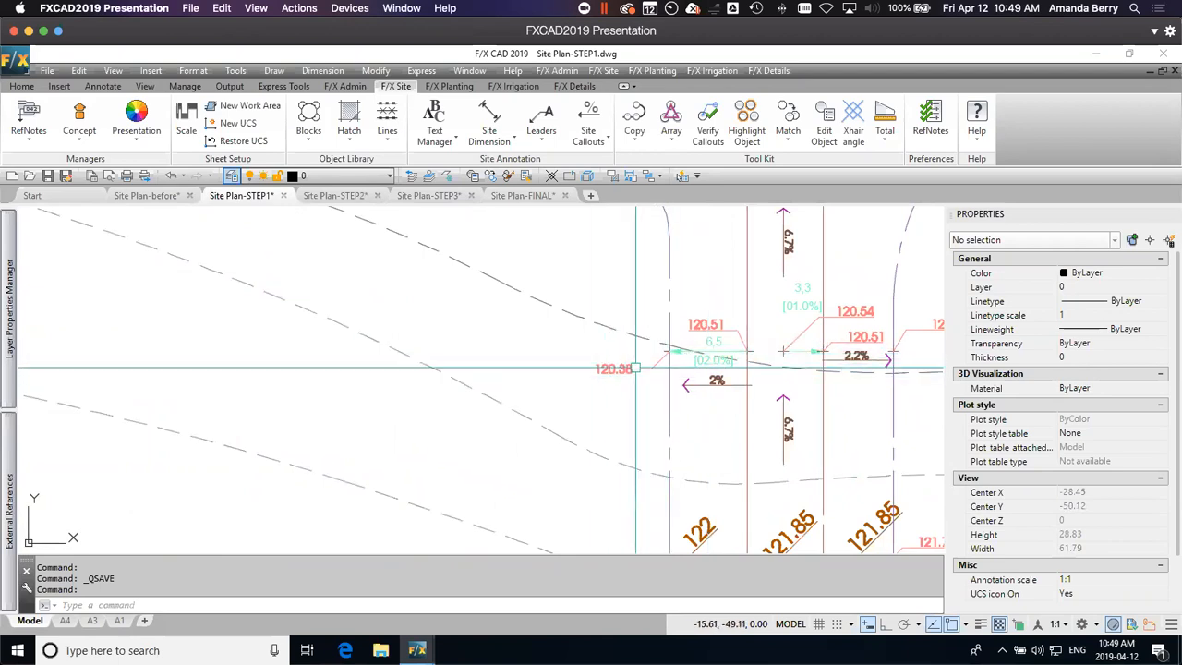
scroll(634, 375, "down", 2)
mouse_move(608, 428)
middle_mouse_down()
mouse_move(601, 388)
mouse_move(638, 366)
middle_mouse_up()
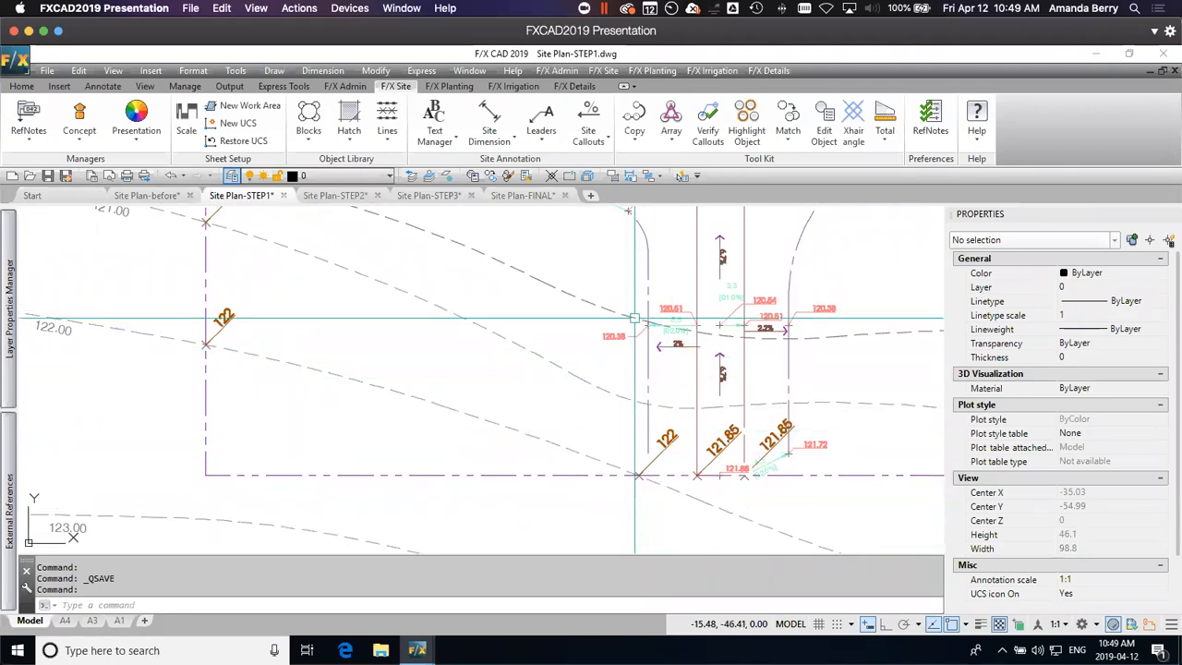
Step: Try a Spot Elevation at the south end of the dash-dot line west of the walk, sloping 2% up in a straight line from the 120.38 callout
left_click(588, 129)
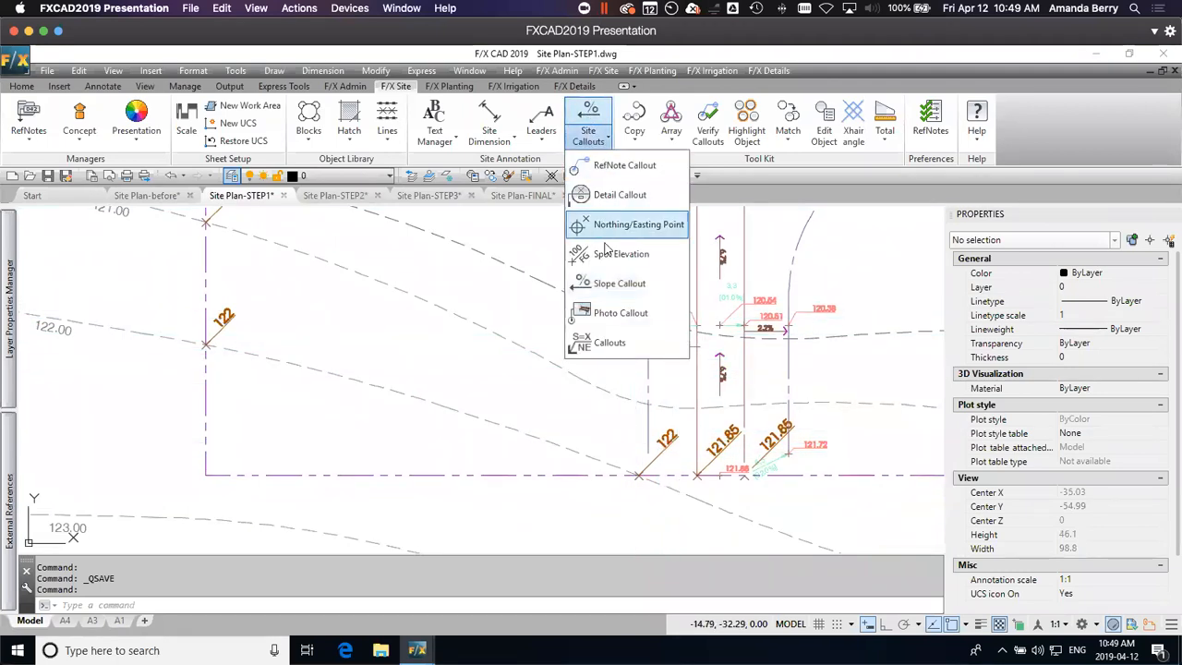
left_click(612, 227)
scroll(652, 372, "up", 4)
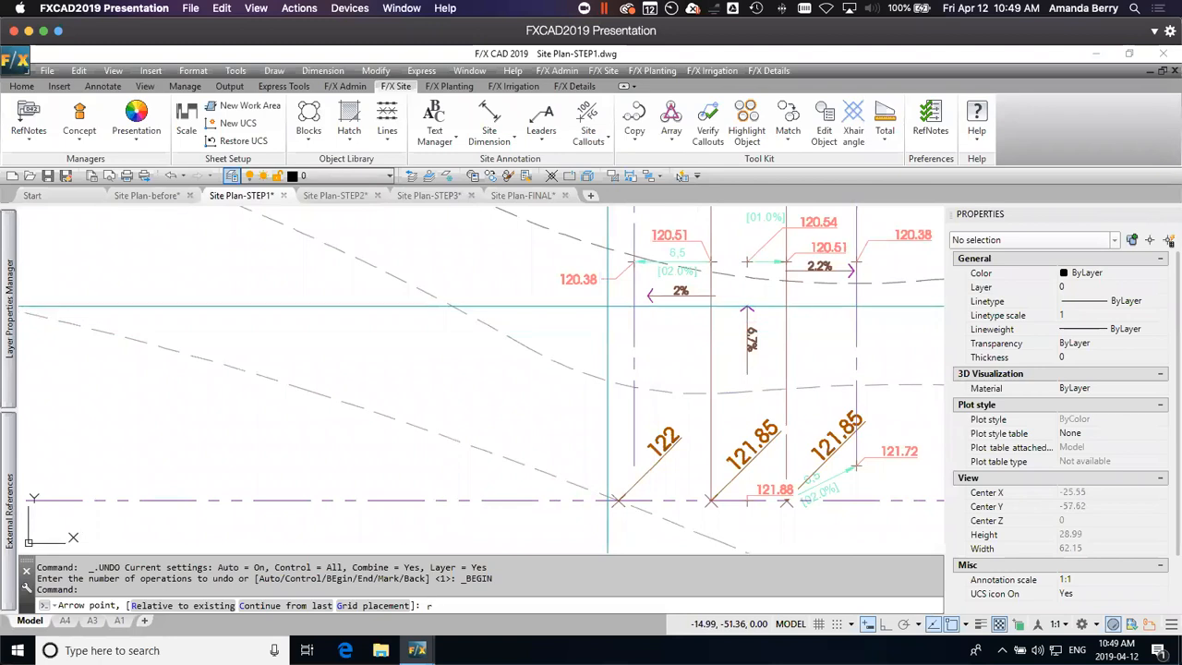
key("Return")
left_click(596, 280)
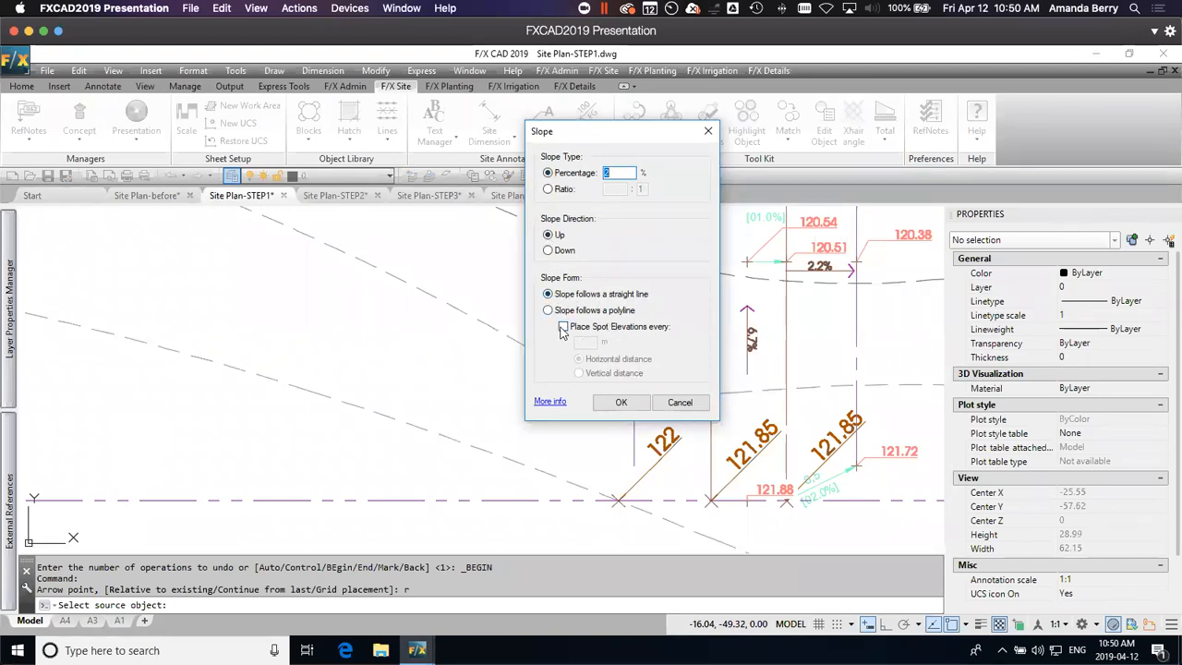
left_click(623, 403)
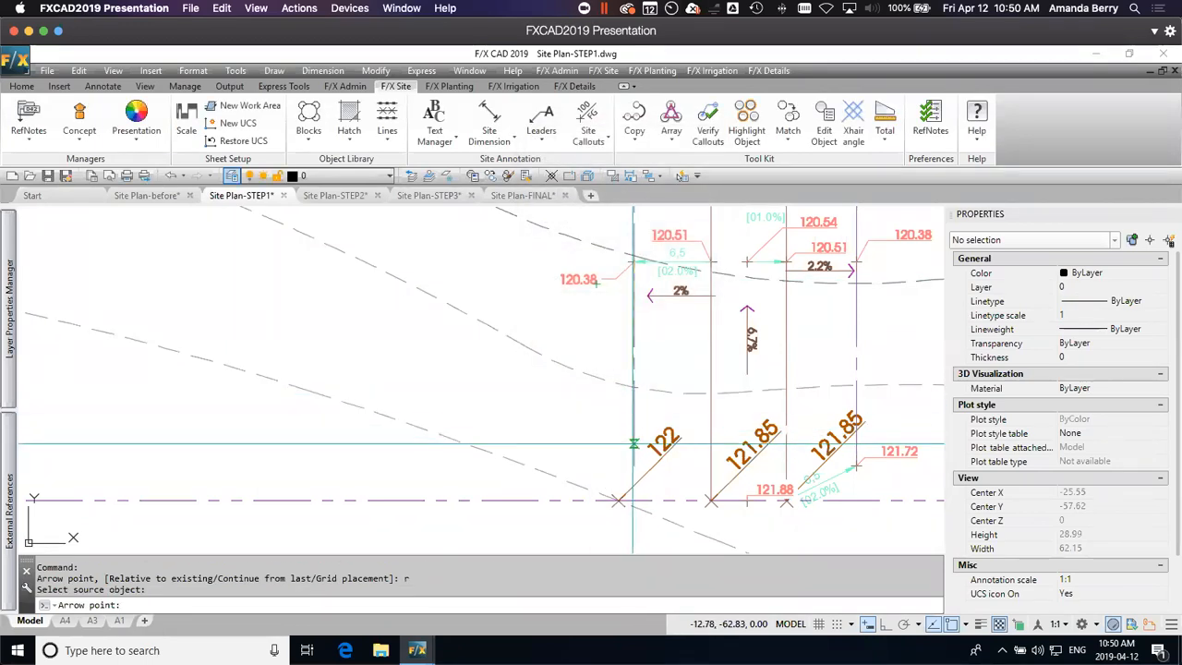
left_click(632, 462)
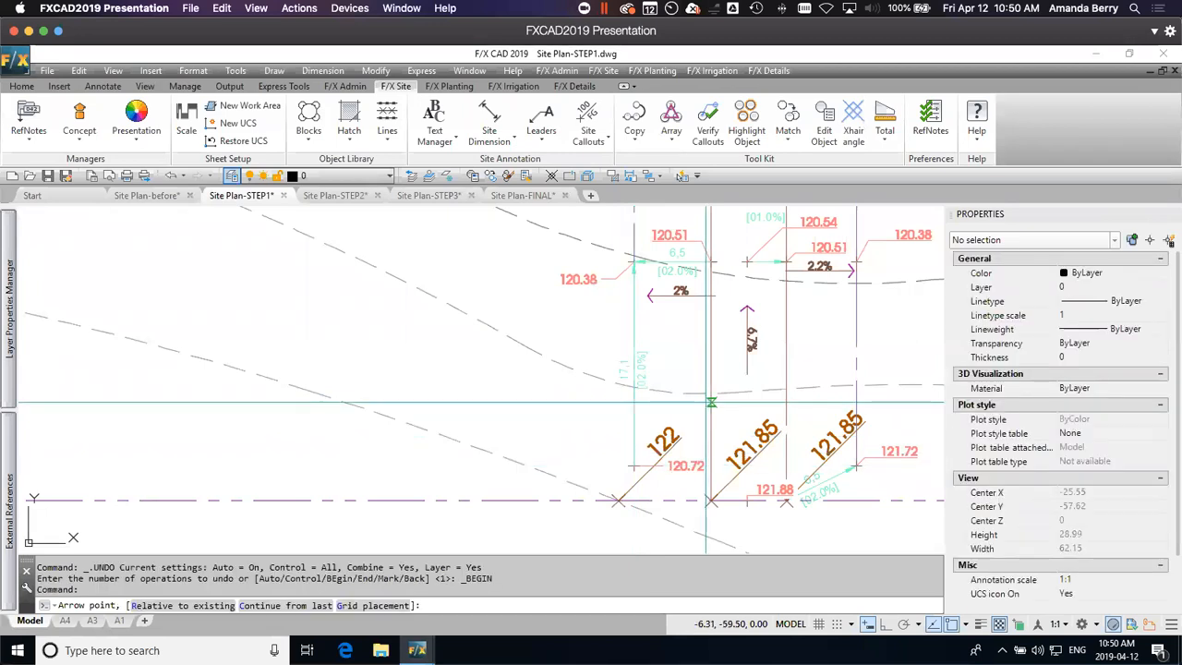
scroll(674, 481, "up", 2)
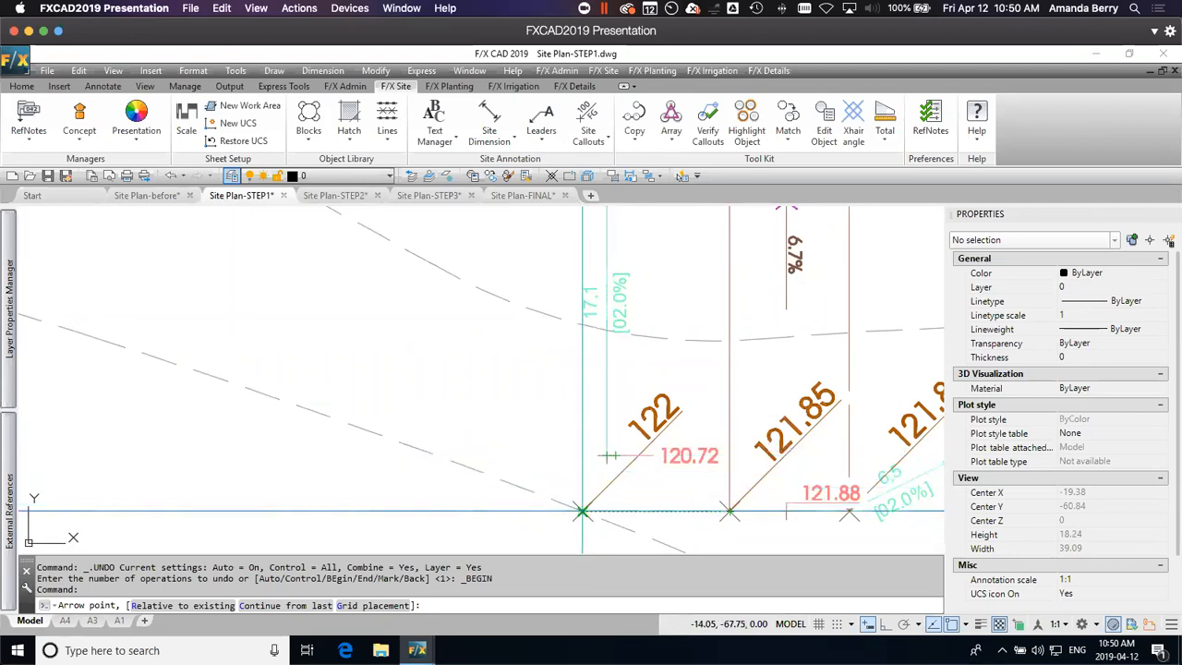
scroll(647, 465, "down", 2)
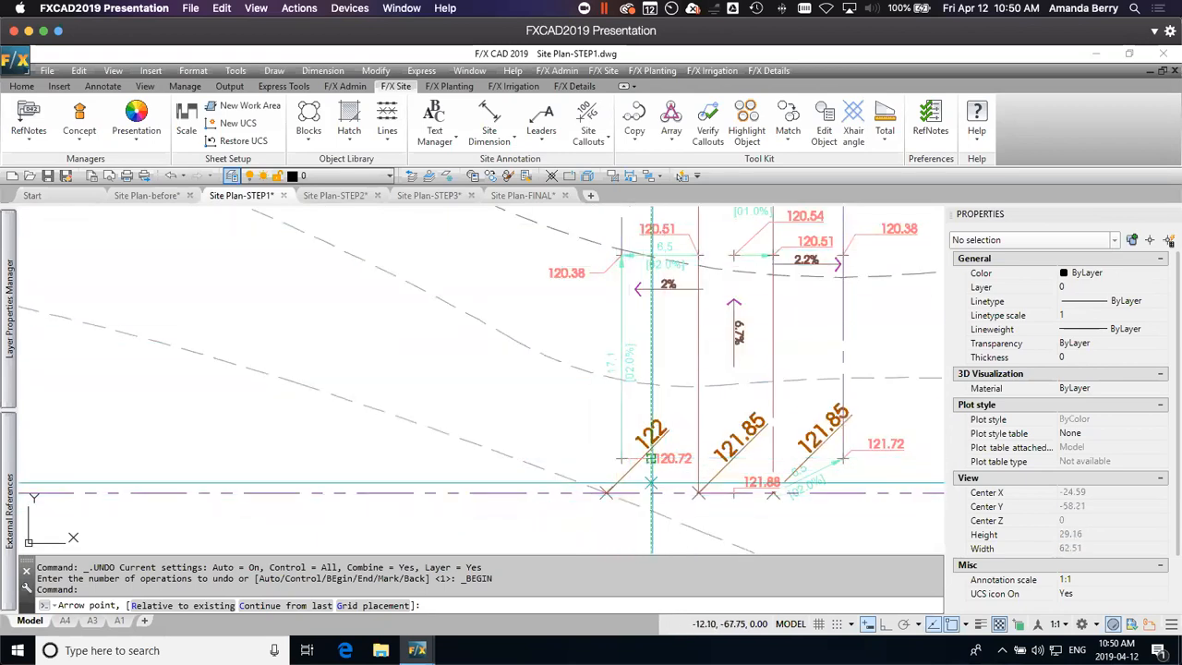
key("Escape")
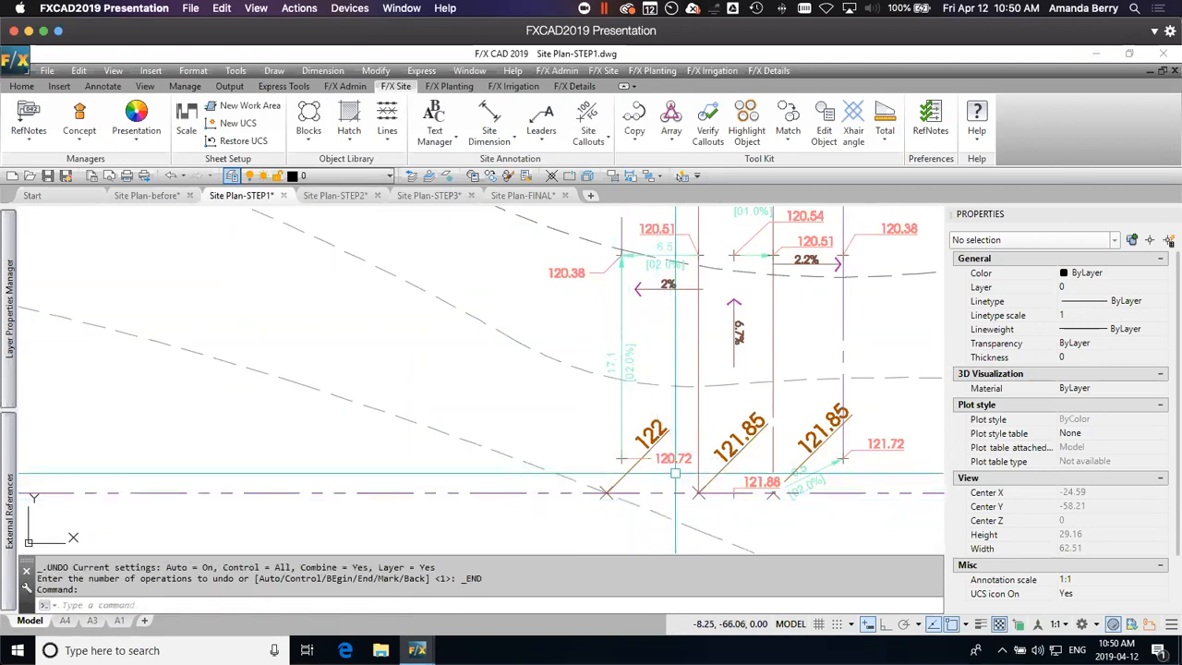
Step: Delete the 120.72 spot elevation west of the walk together with its slope dimension and its leftover point marker
left_click(671, 459)
left_click(623, 360)
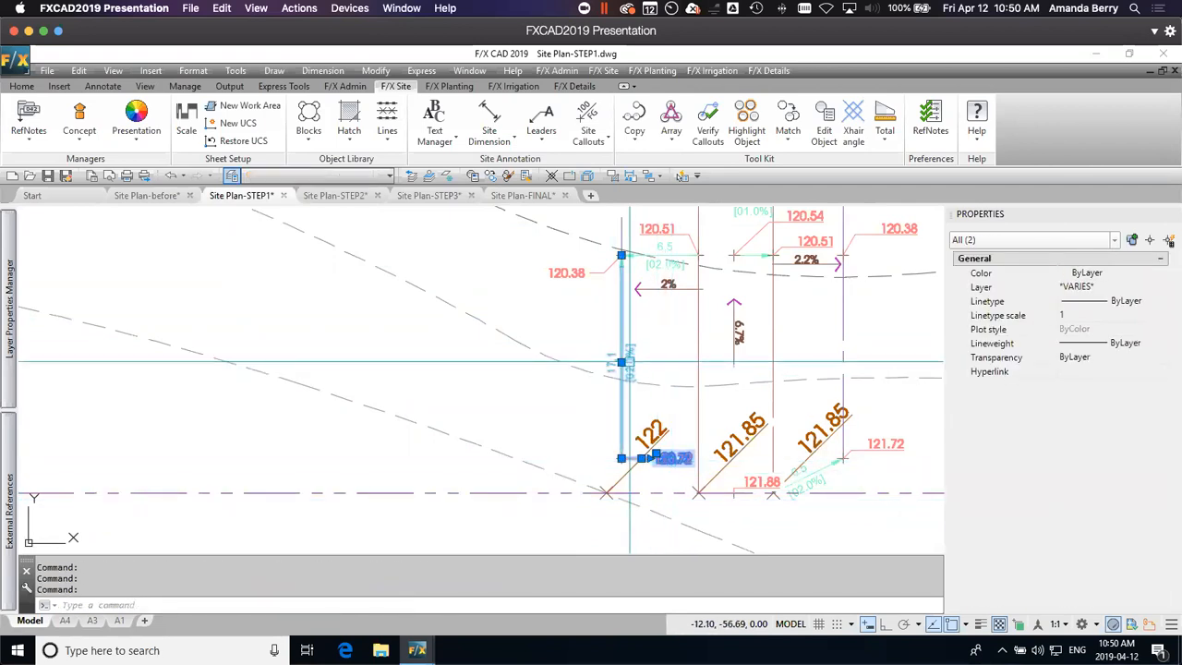
key("Delete")
left_click(601, 449)
left_click(639, 469)
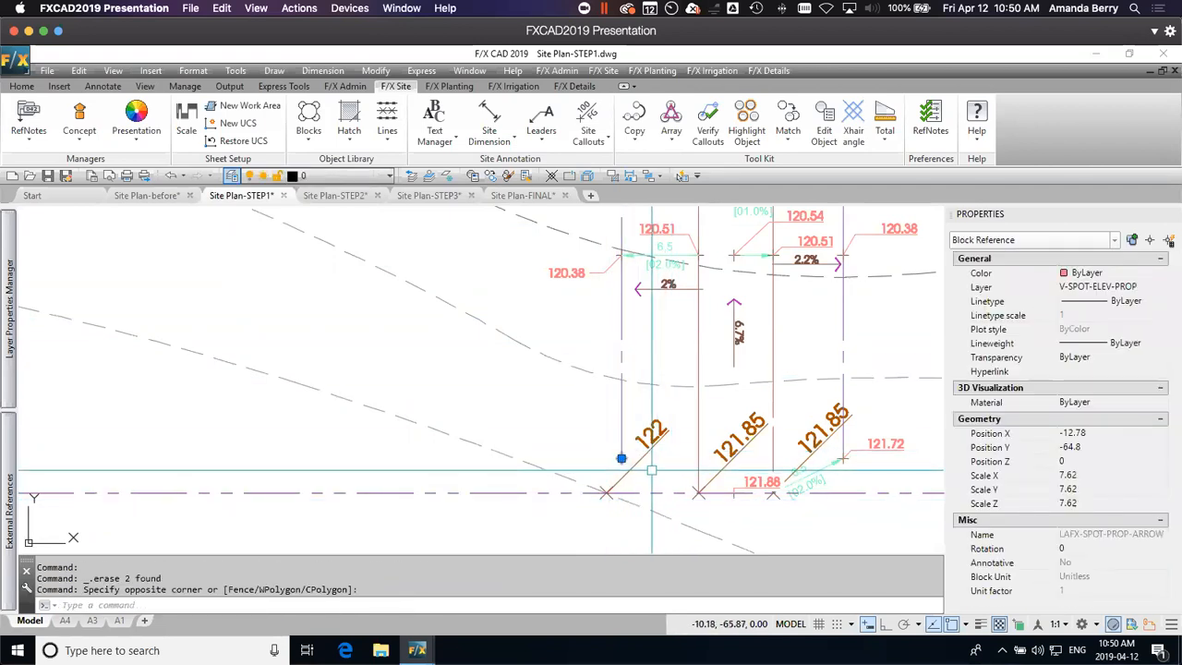
key("Delete")
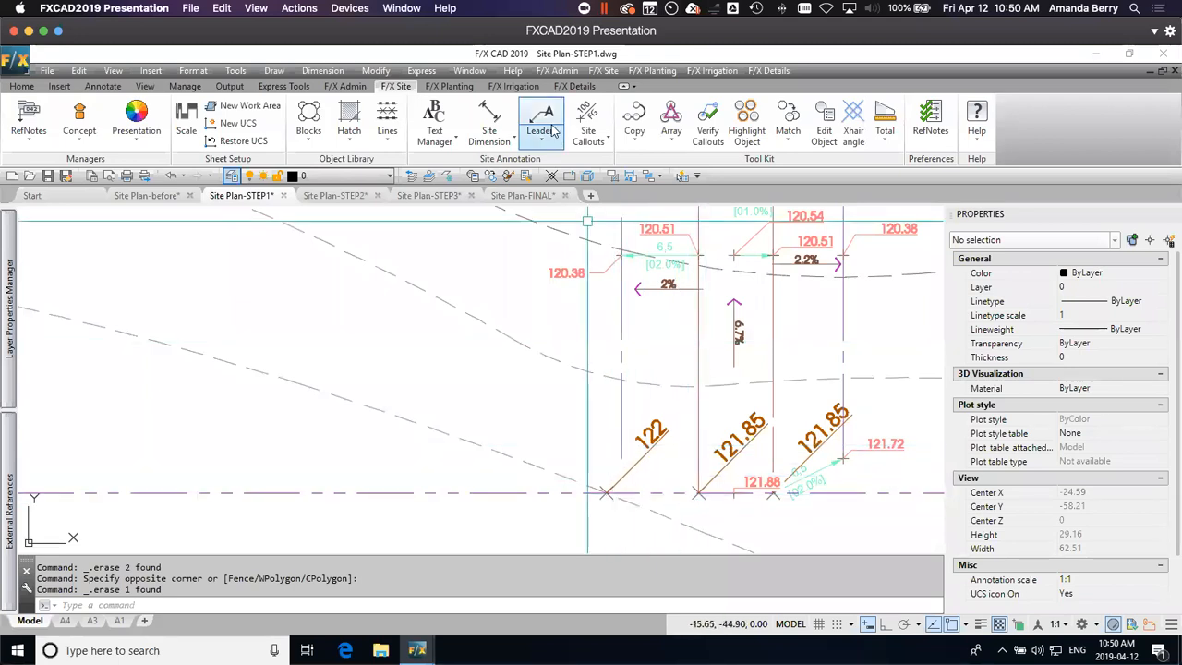
Step: Place a Spot Elevation at the south end of the dash-dot line west of the walk, sloping 2% down in a straight line from the 121.85 callout
left_click(588, 128)
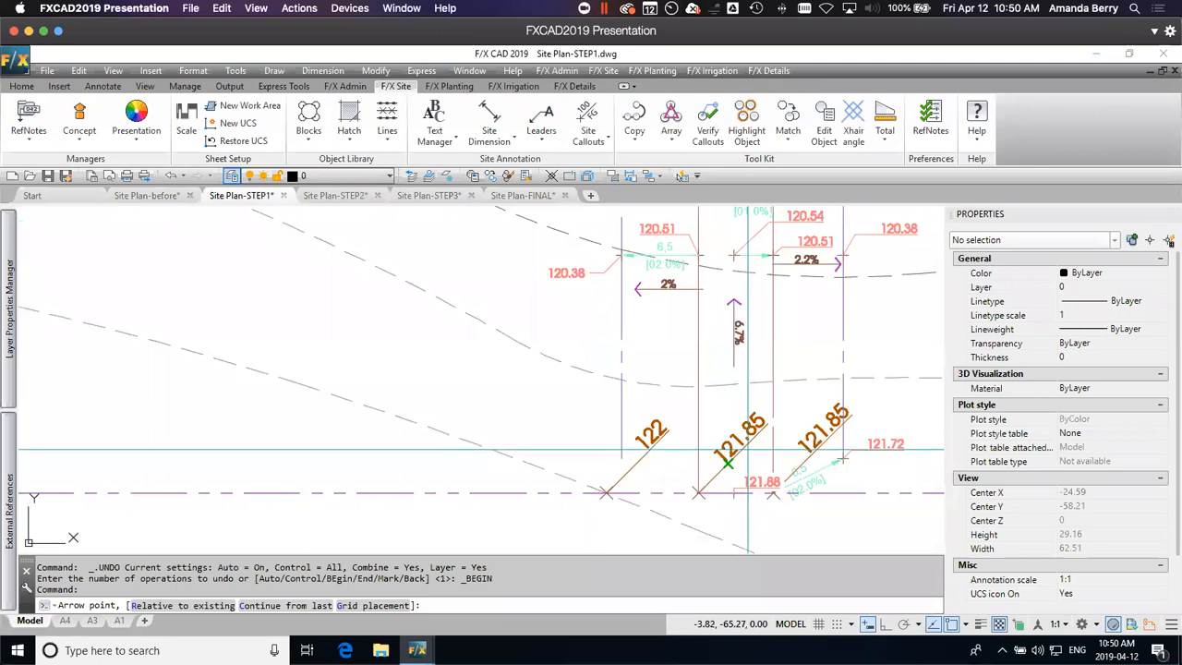
type("r")
key("Return")
left_click(741, 453)
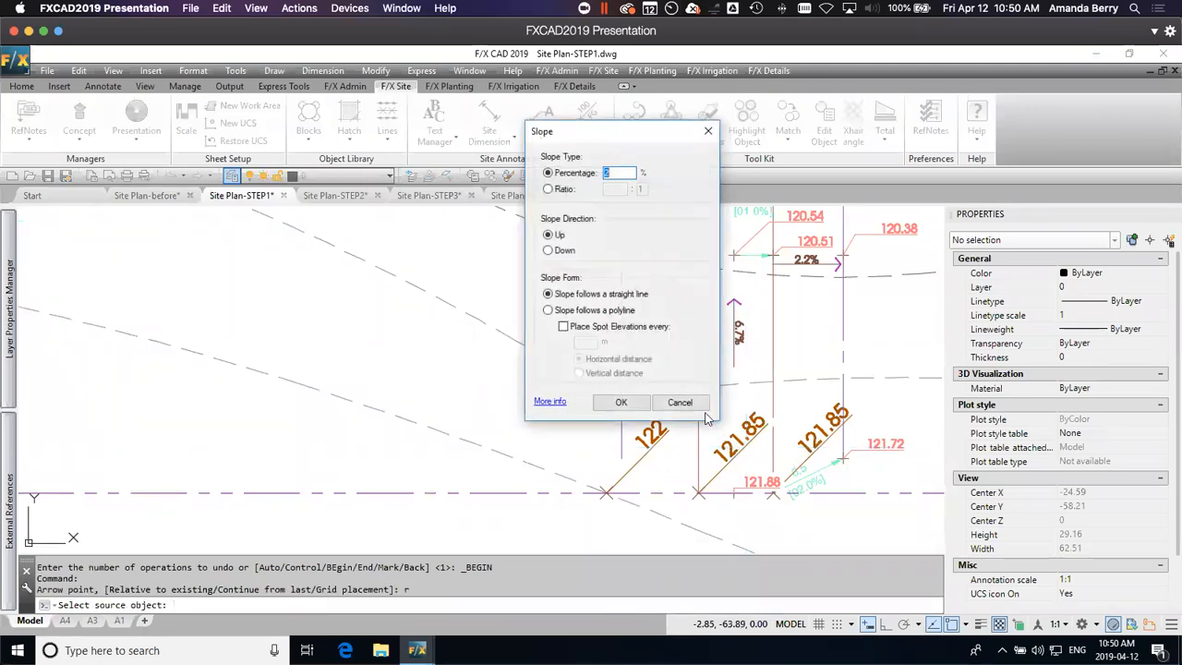
left_click(621, 403)
left_click(617, 456)
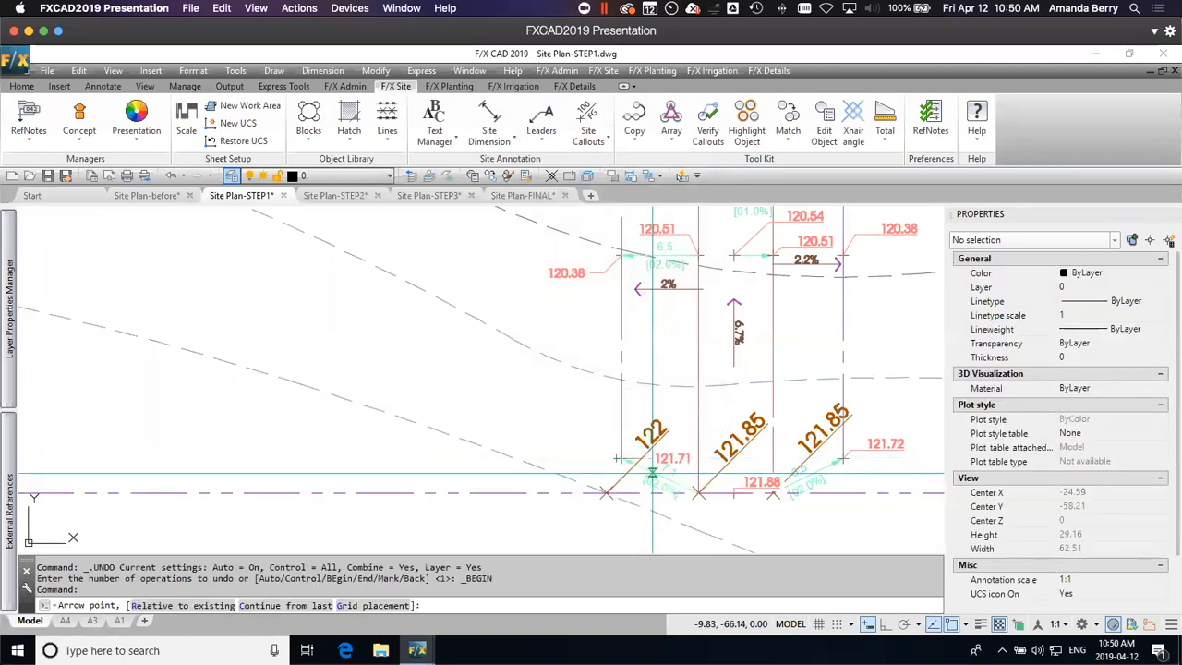
scroll(655, 473, "up", 2)
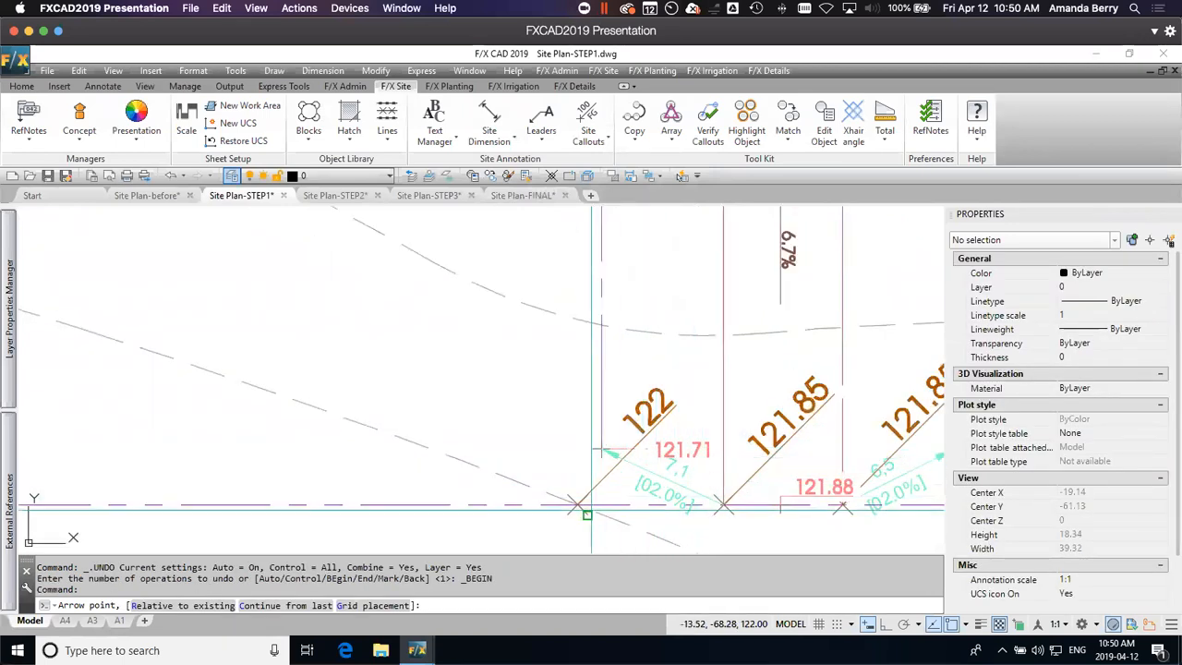
key("Escape")
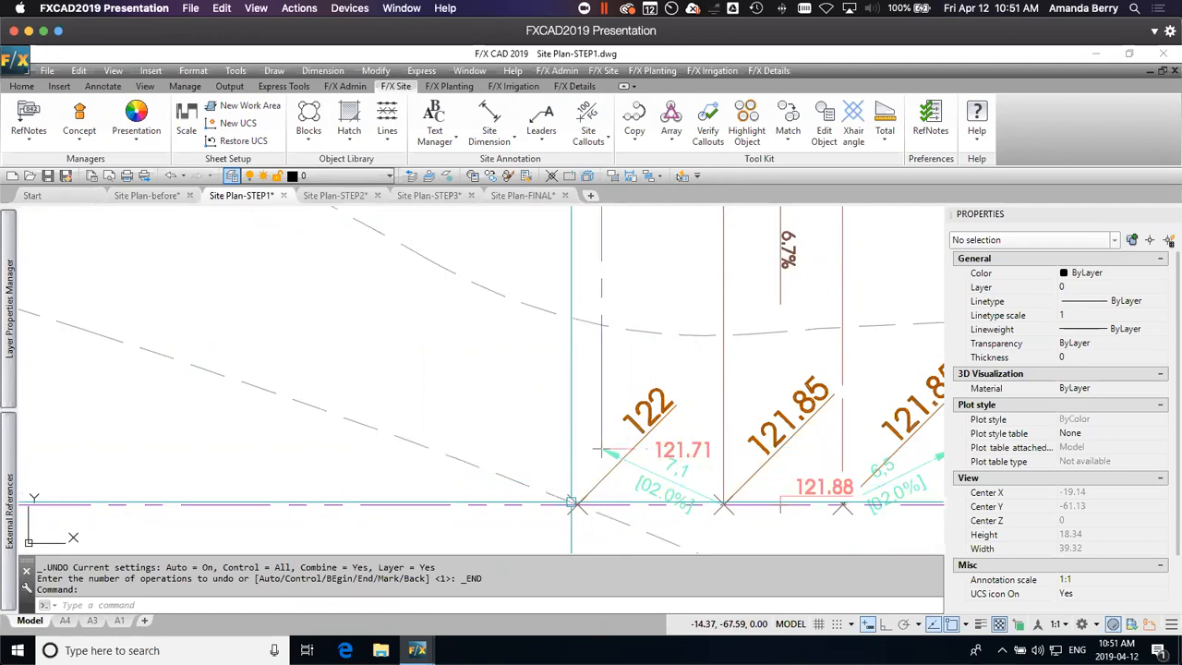
Step: Add a slope callout on the dash-dot line west of the walk, calculated between the 121.71 and 120.38 spot elevations
left_click(587, 175)
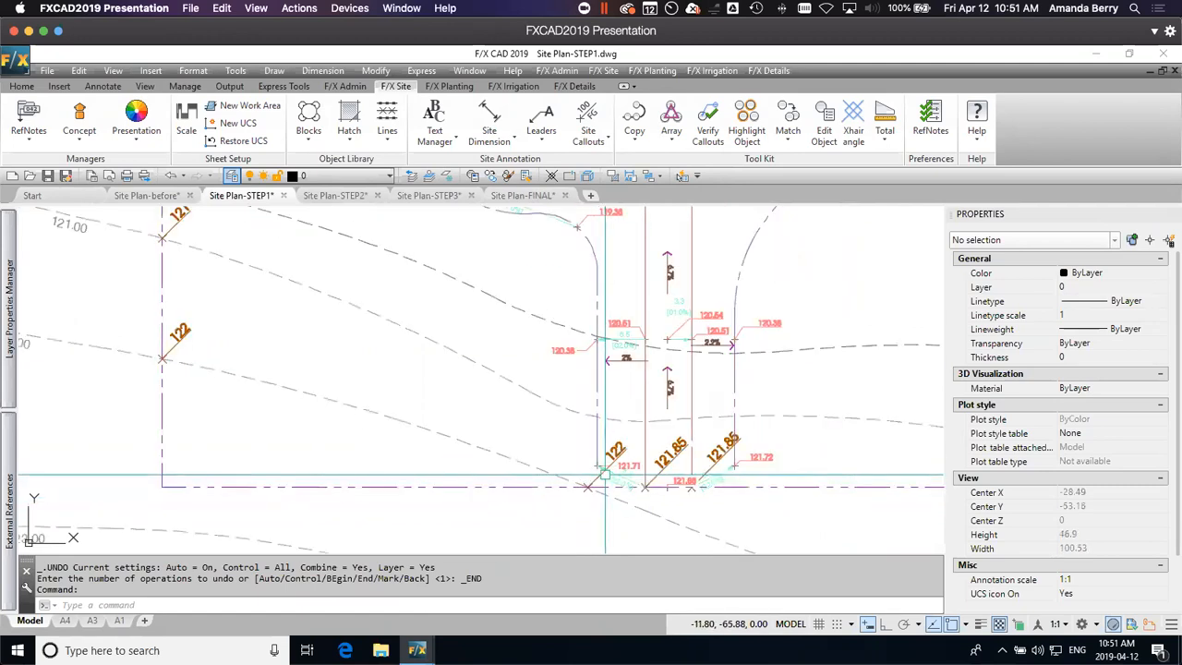
left_click(591, 144)
left_click(625, 285)
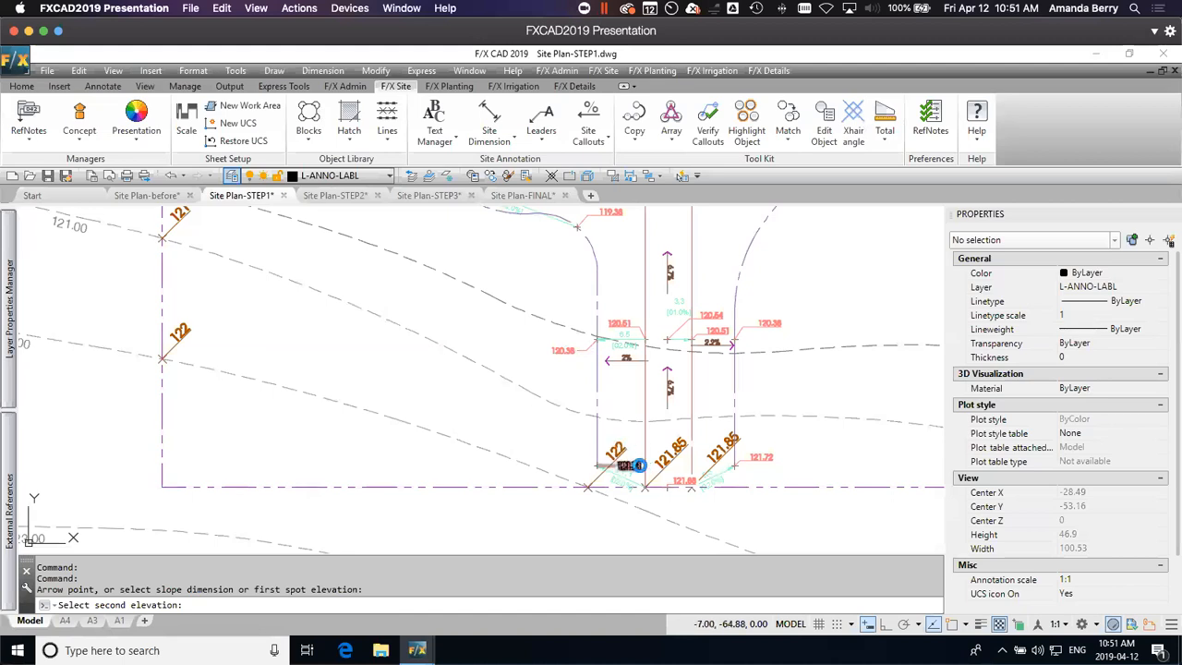
left_click(605, 422)
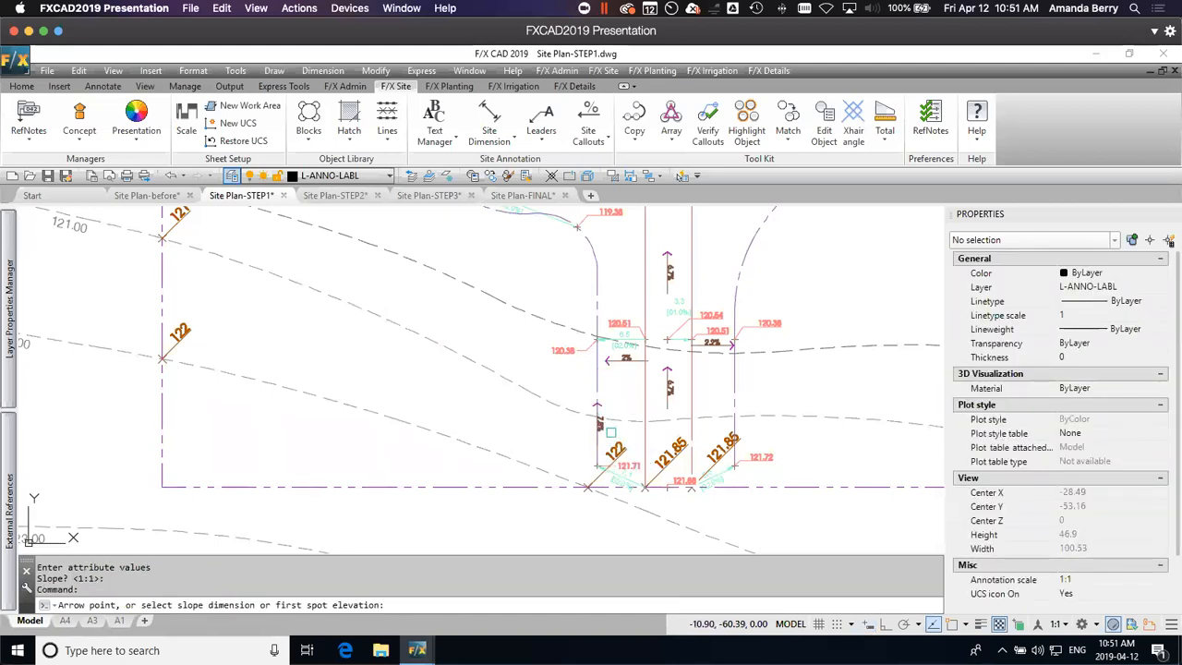
key("Return")
scroll(605, 438, "up", 2)
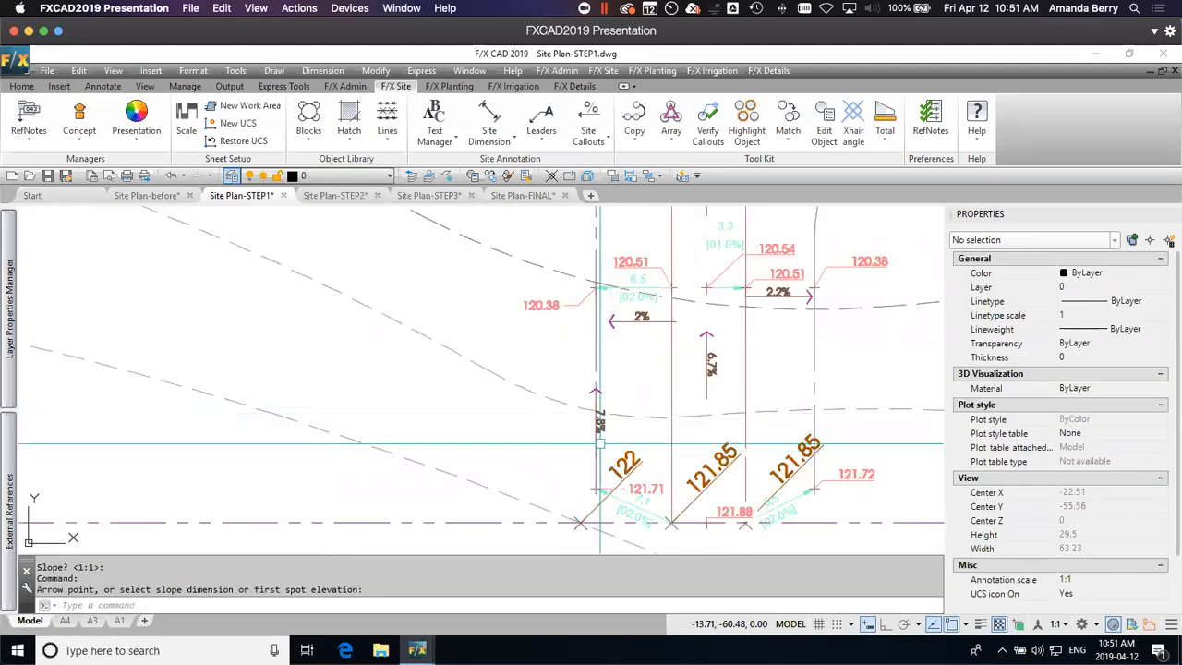
scroll(637, 428, "down", 2)
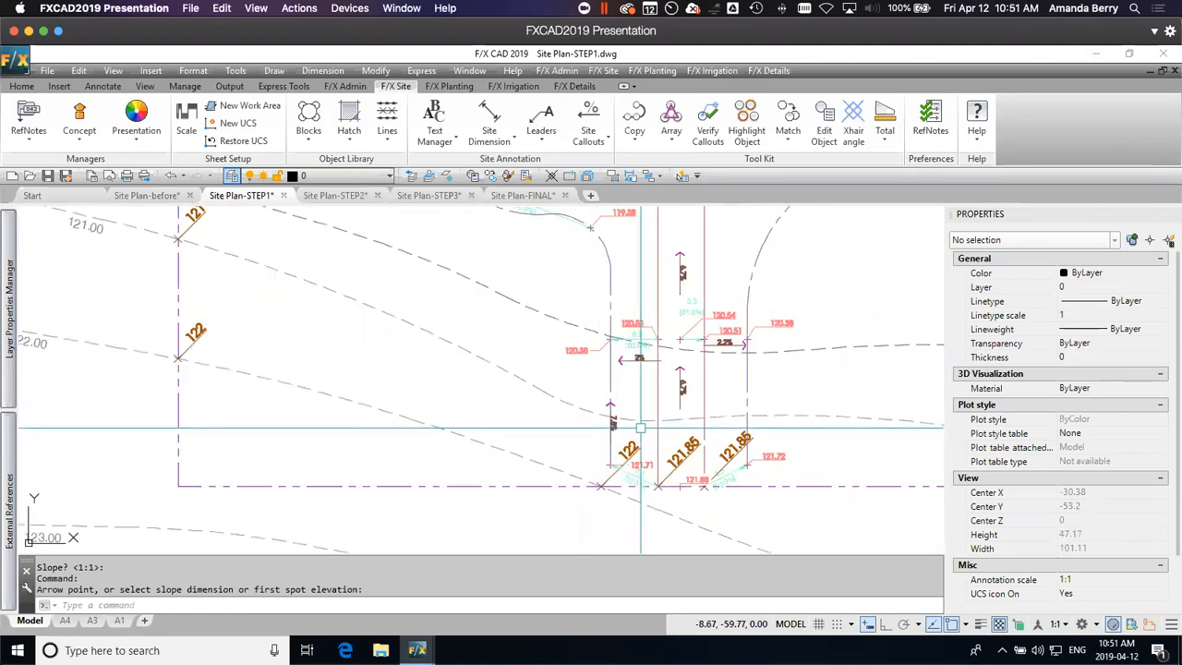
Step: Try Spot Elevations every 15 m horizontally along the dash-dot polyline west of the hotel, sloping 3% down from the 118.80 callout
middle_click_drag(627, 284, 762, 488)
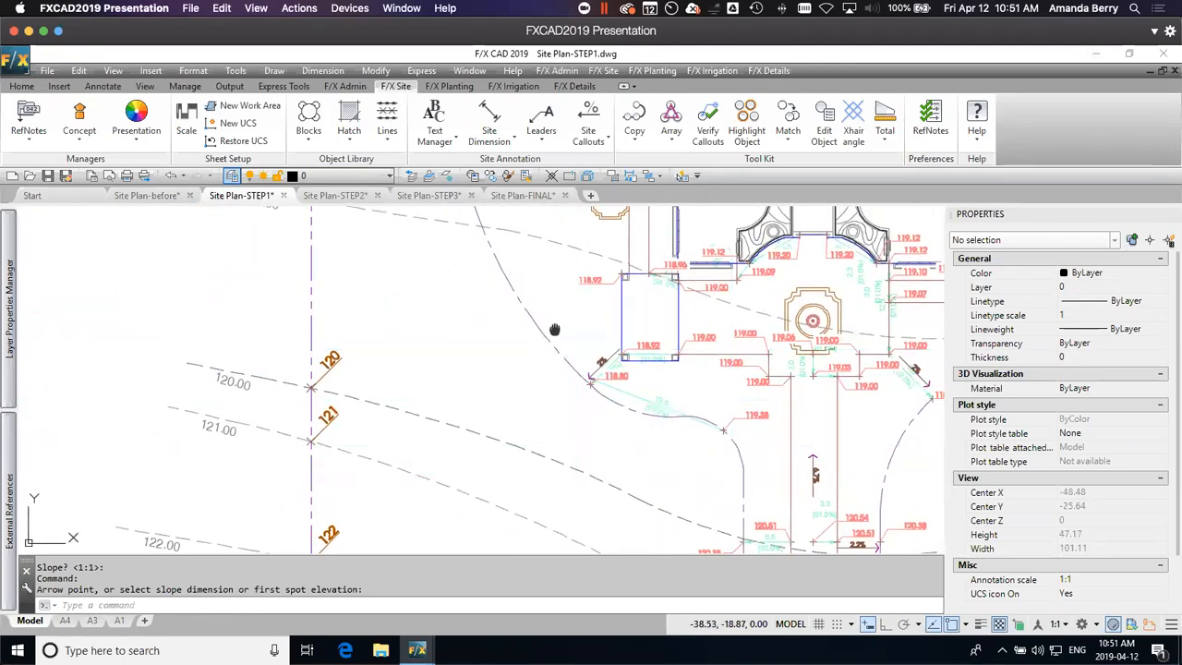
middle_click_drag(554, 329, 595, 430)
scroll(619, 443, "down", 2)
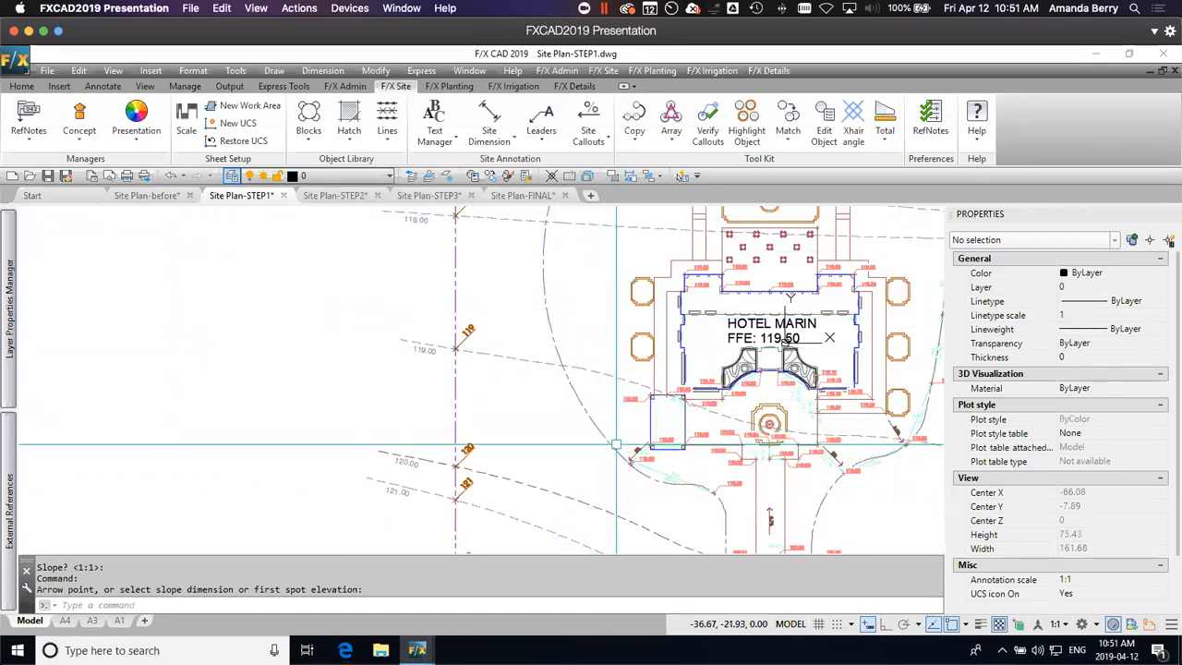
scroll(645, 472, "up", 5)
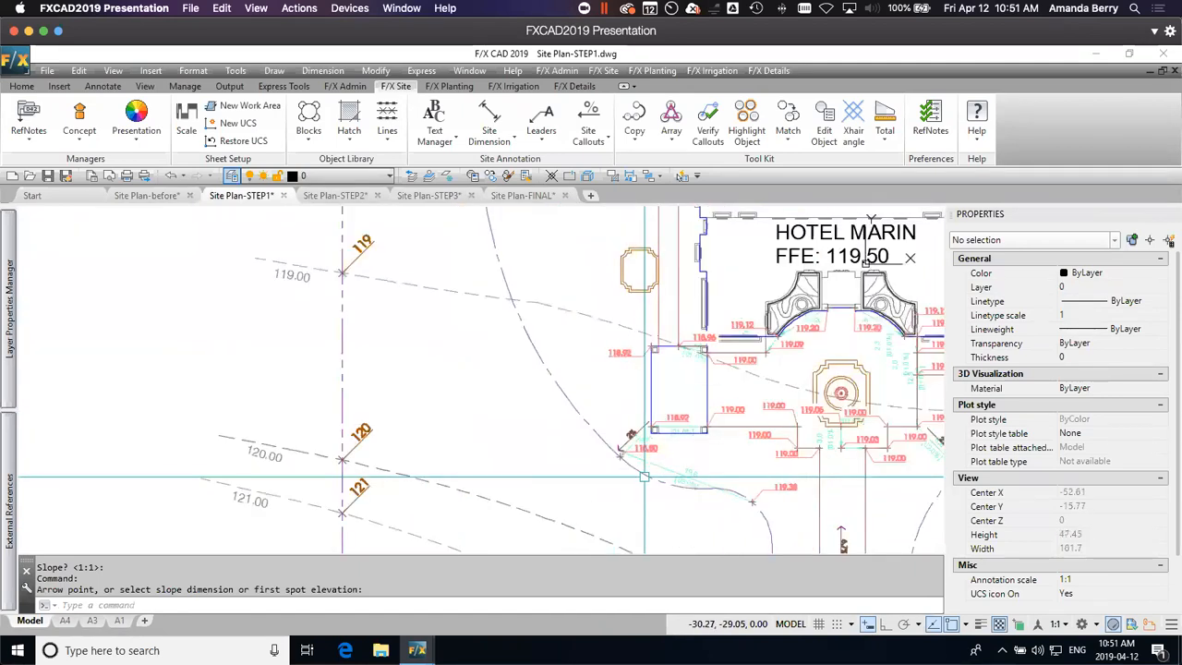
left_click(588, 128)
left_click(615, 254)
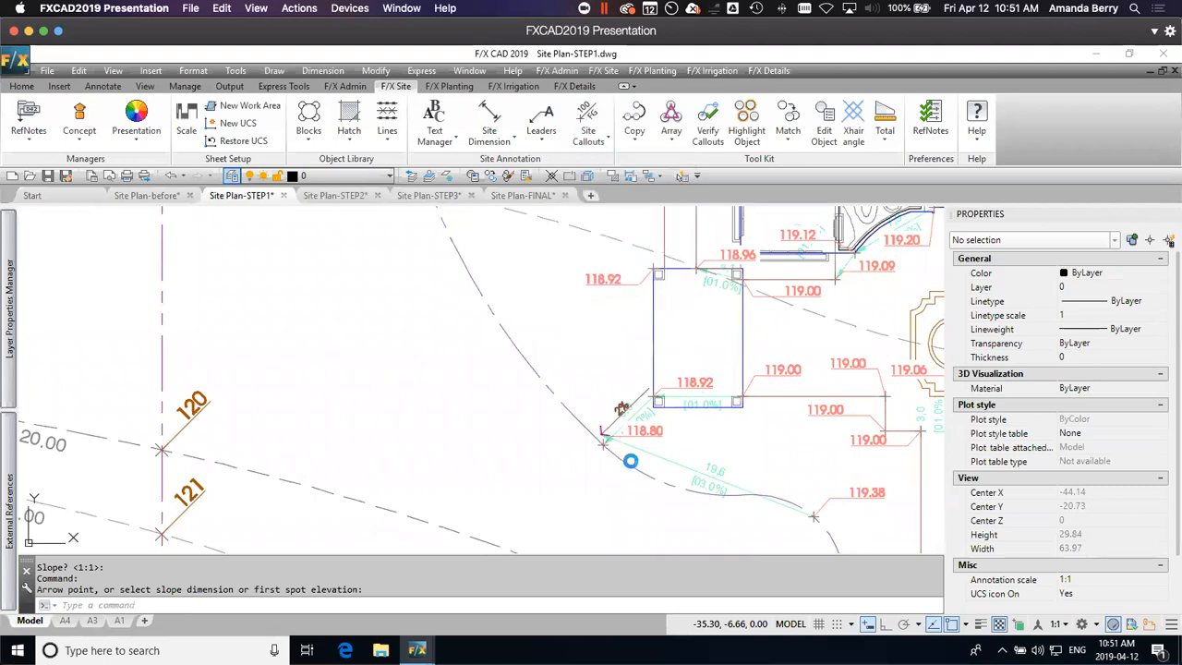
type("r")
key("Return")
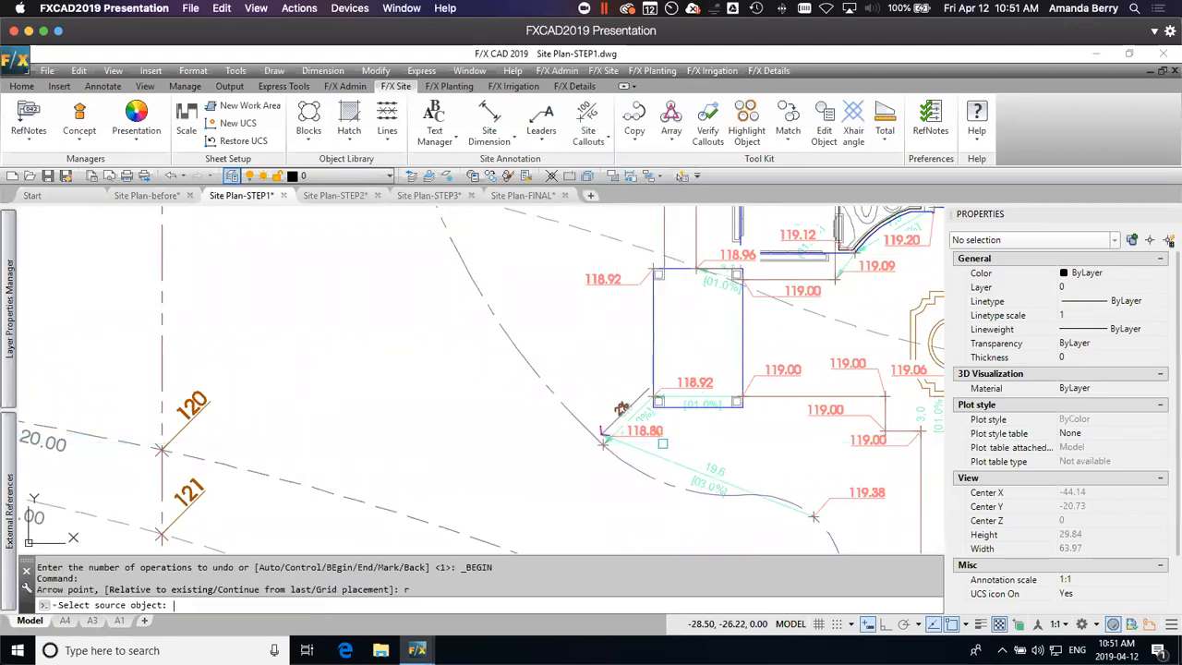
left_click(658, 434)
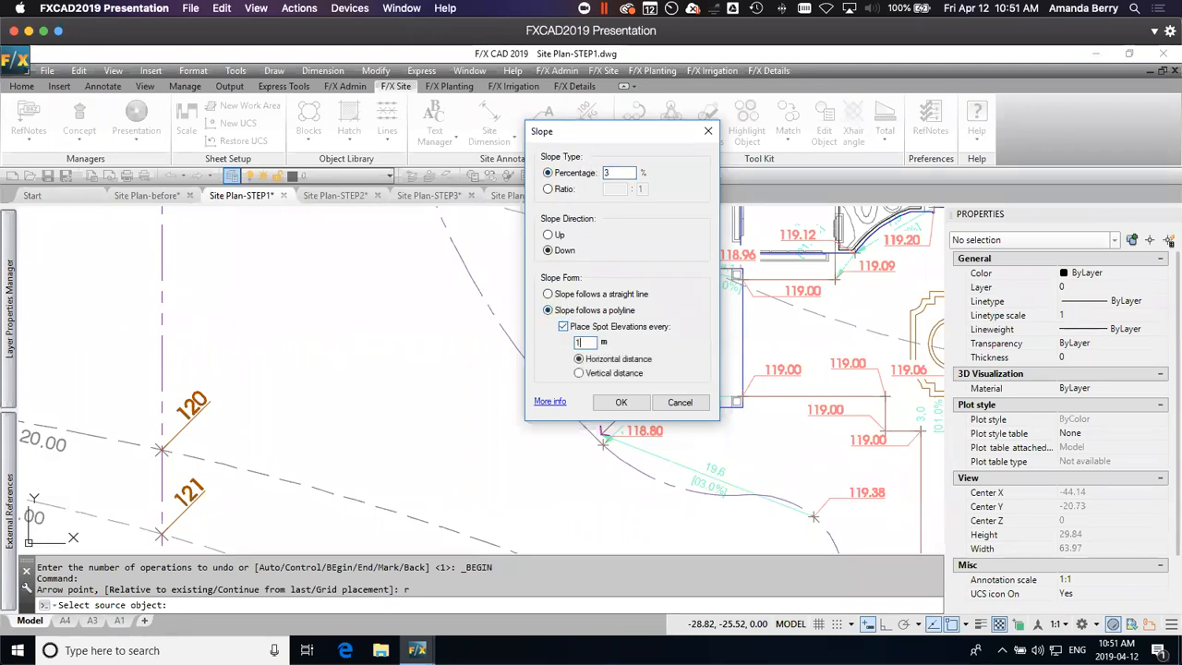
left_click(623, 403)
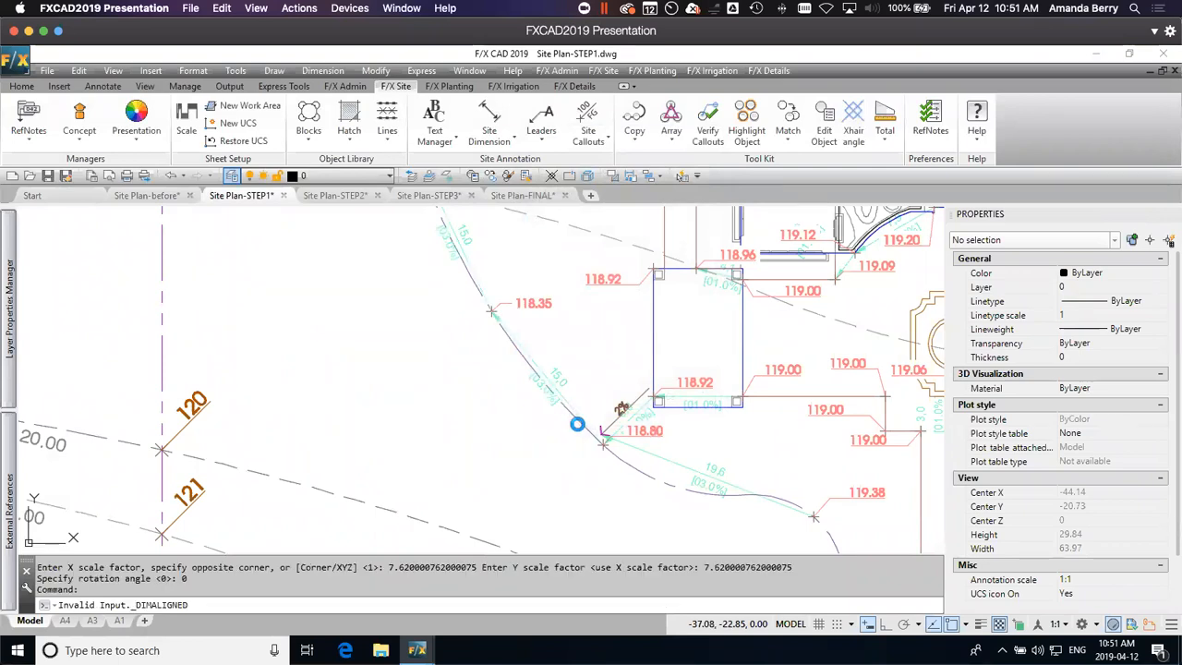
scroll(559, 395, "down", 4)
scroll(573, 311, "up", 6)
middle_click_drag(556, 263, 646, 483)
scroll(647, 441, "down", 4)
scroll(654, 353, "up", 4)
middle_click_drag(583, 234, 590, 415)
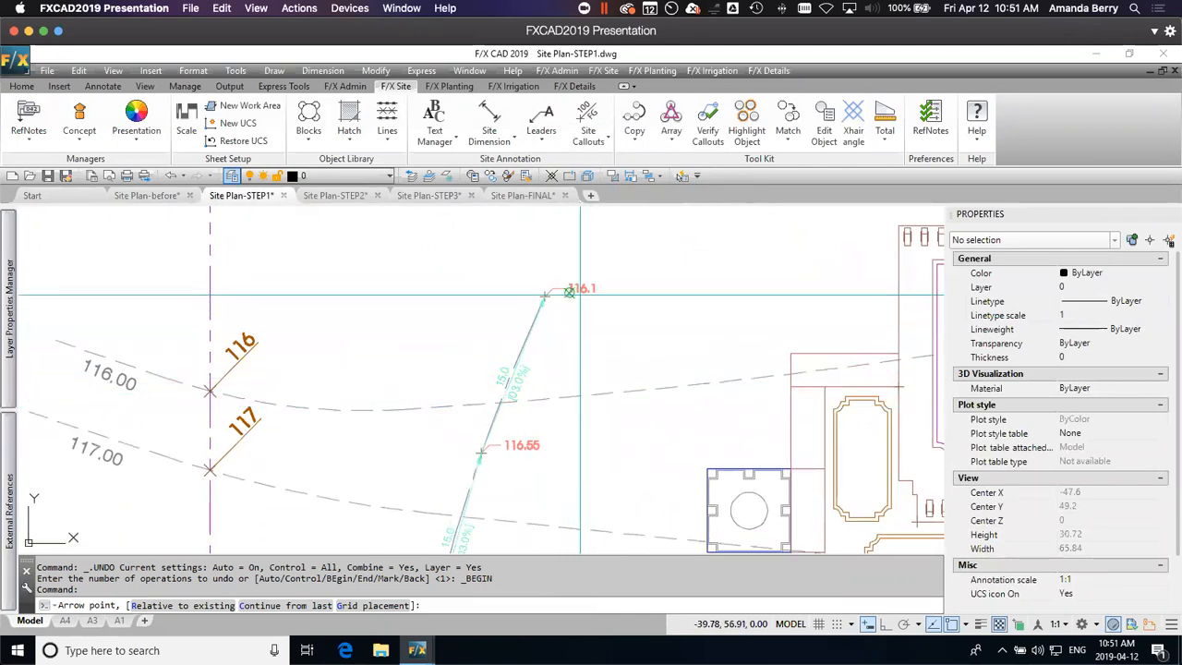
scroll(584, 323, "down", 2)
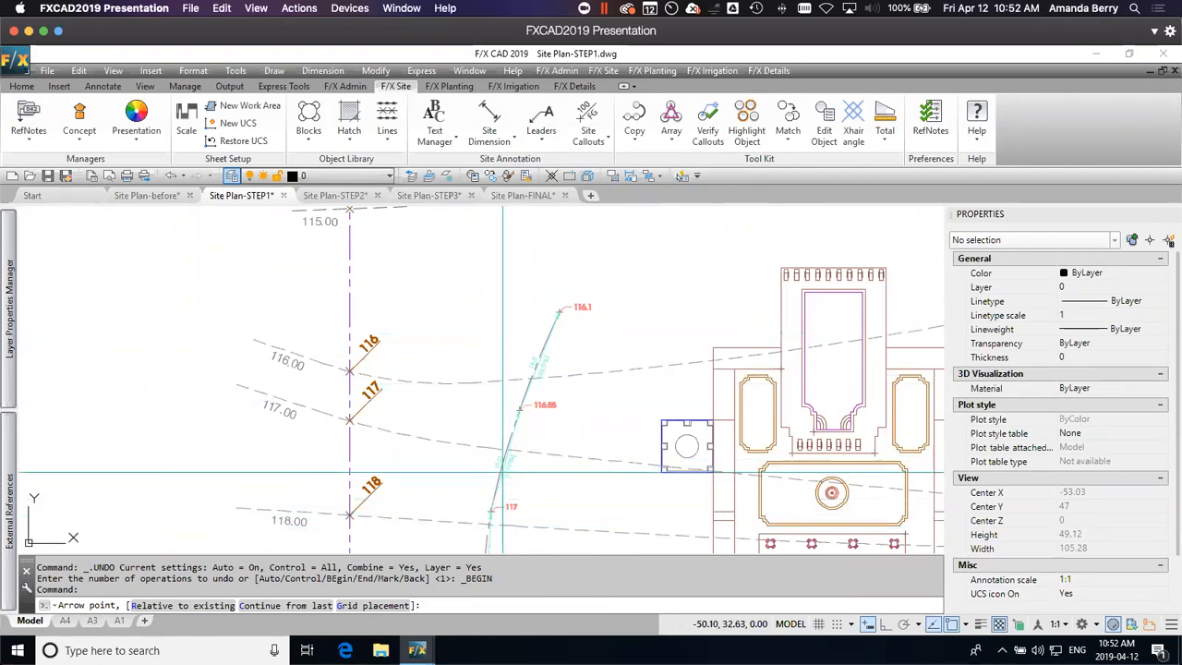
Step: Undo the series of spot elevations and slope dimensions along the west dash-dot line, ending the open undo group
key("ctrl+z")
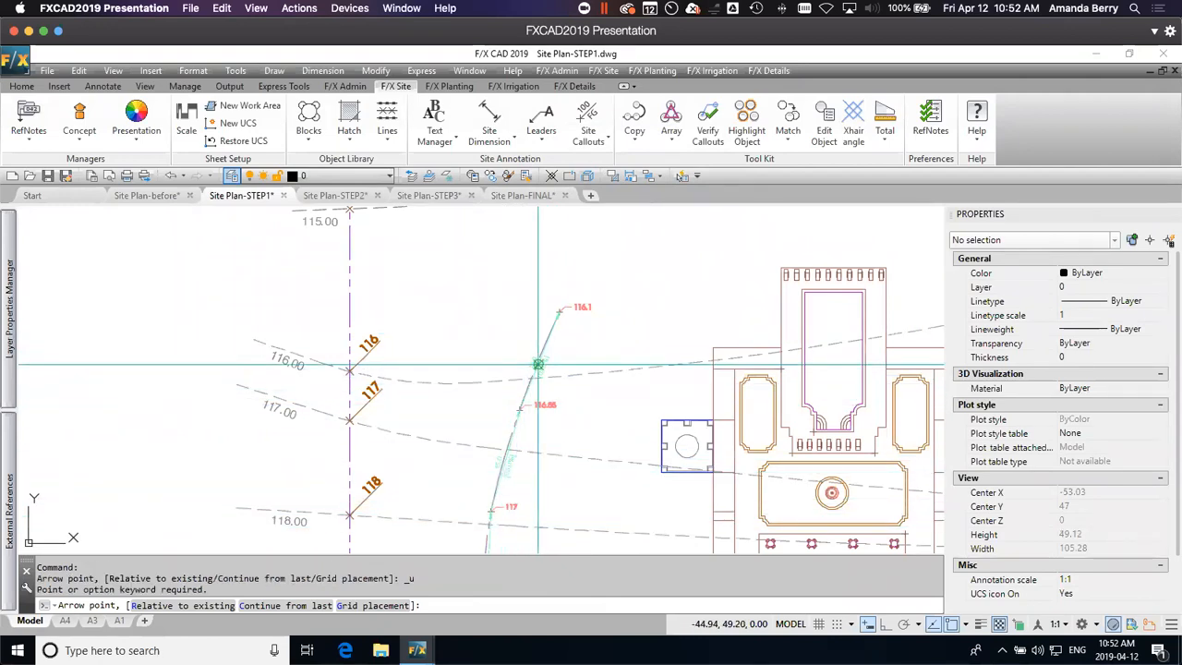
key("Escape")
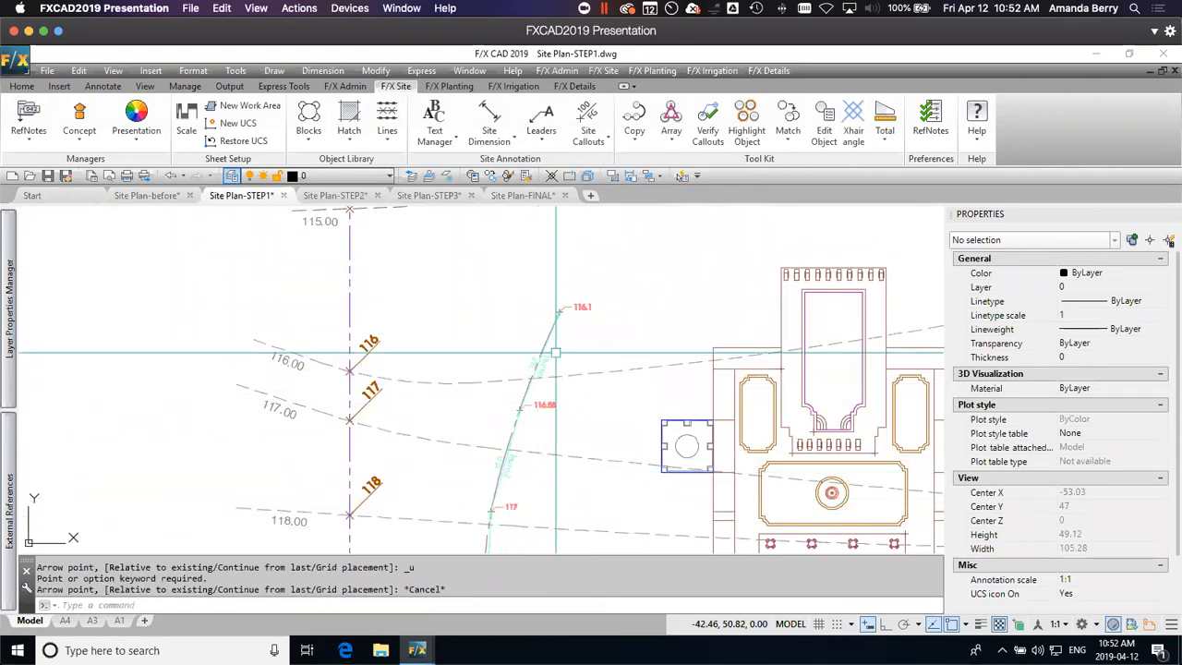
key("ctrl+z")
key("ctrl+z")
key("ctrl+z")
key("ctrl+z")
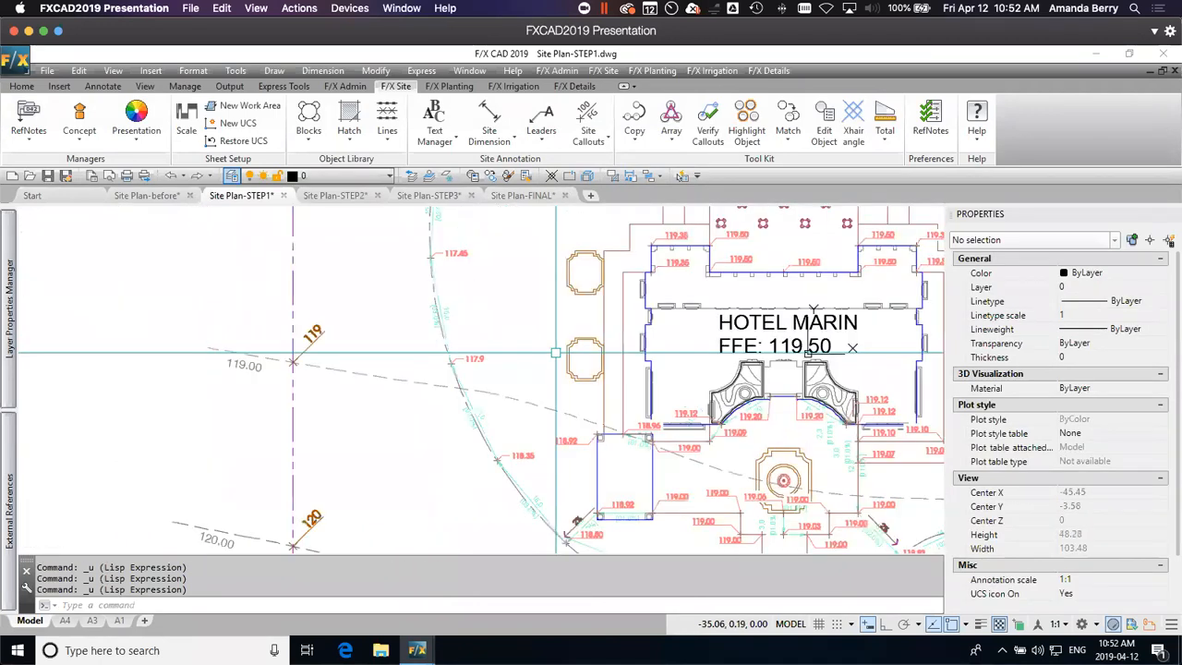
key("ctrl+z")
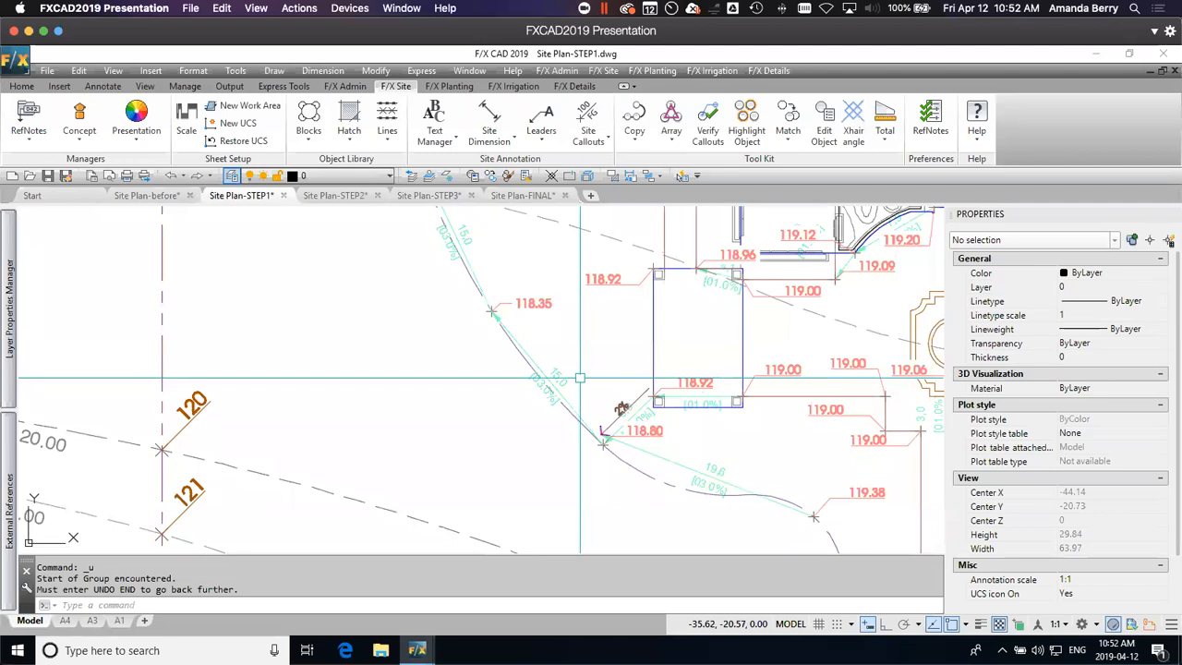
key("Return")
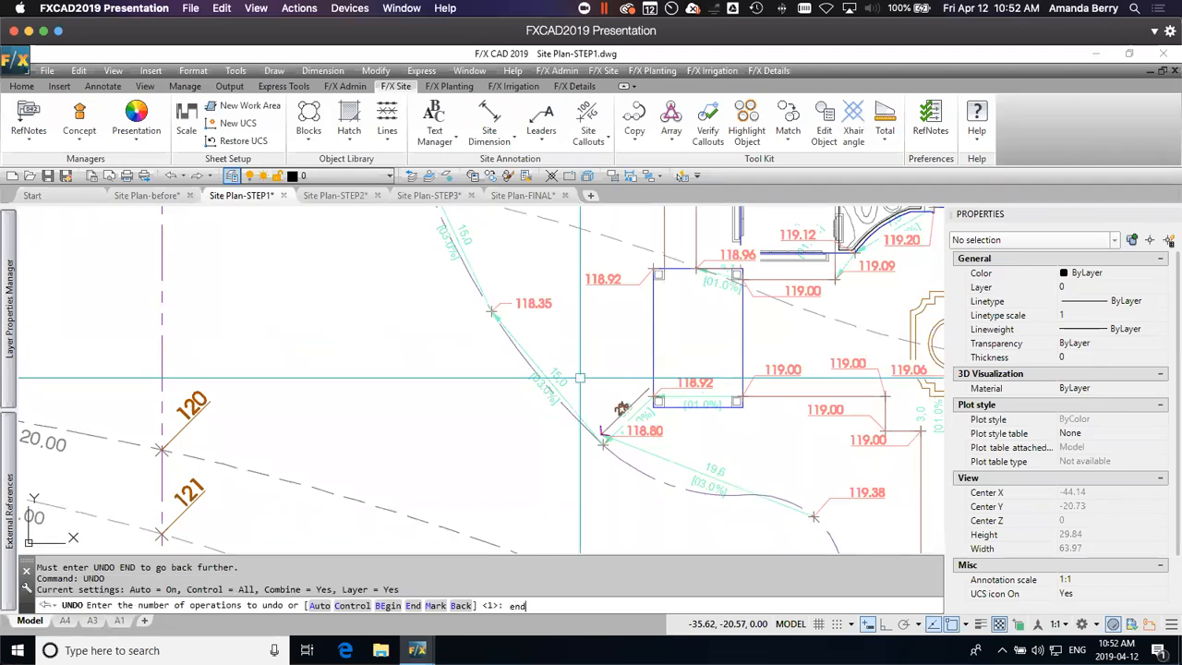
key("Return")
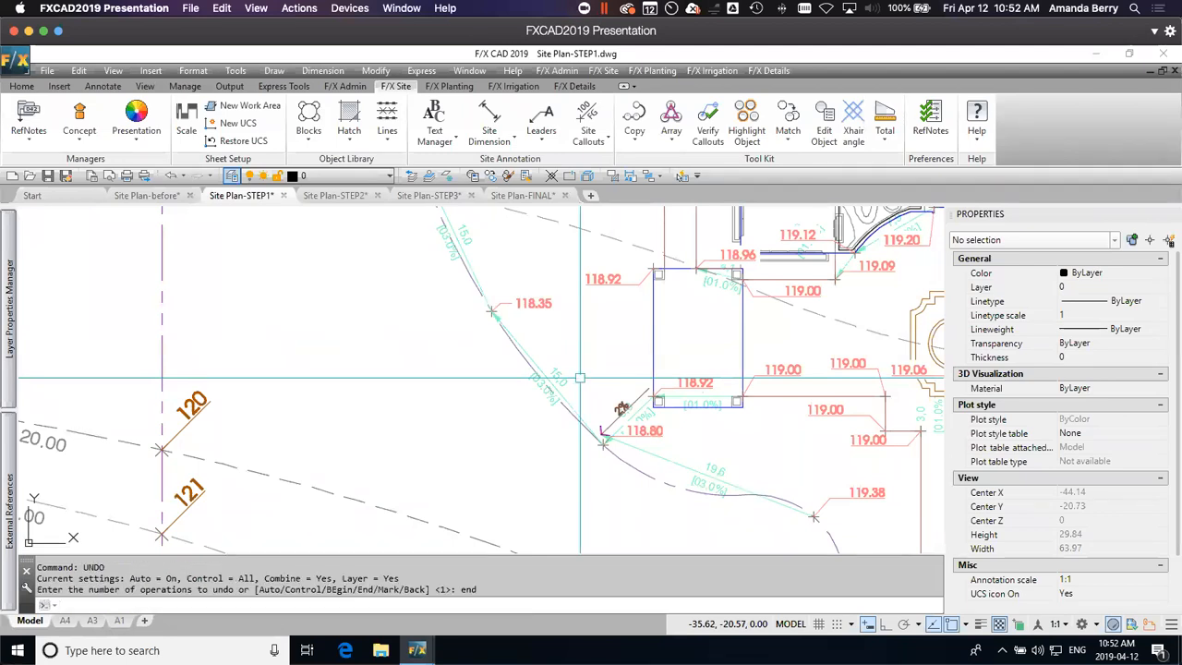
key("ctrl+z")
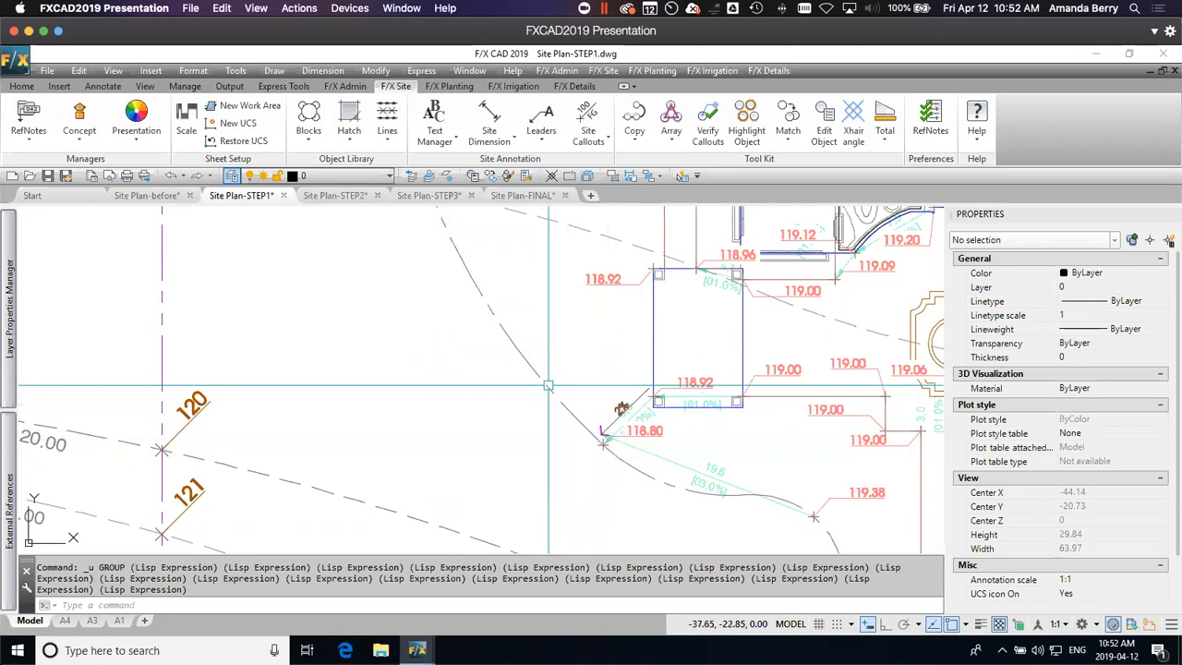
Step: Switch to the Site Plan-STEP2 drawing and examine its grading callouts from the terrace north of the hotel along the west walk past the square pavilion
scroll(549, 386, "down", 4)
middle_click_drag(549, 323, 552, 480)
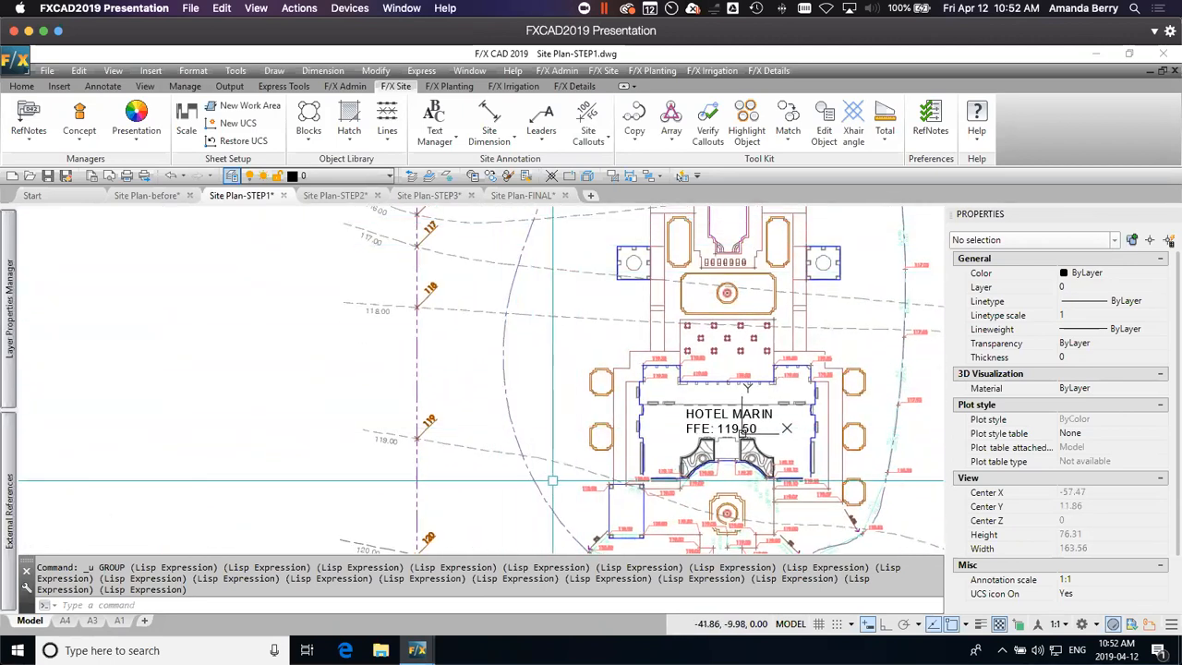
mouse_move(587, 268)
middle_mouse_down()
mouse_move(548, 258)
mouse_move(497, 274)
middle_mouse_up()
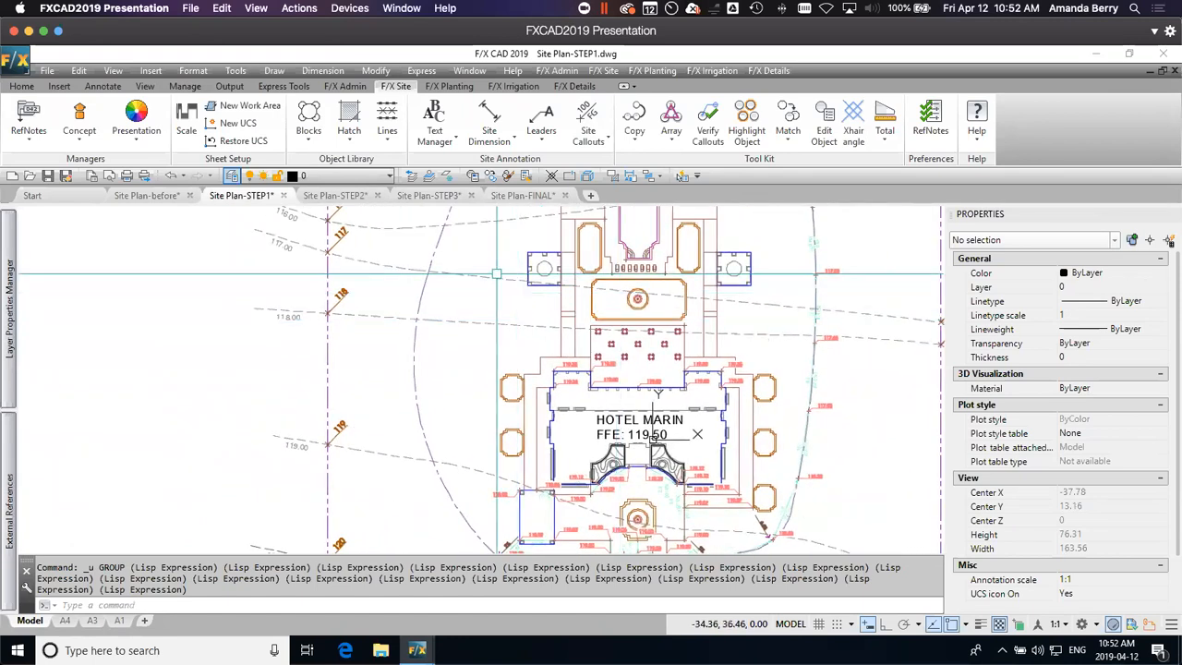
left_click(352, 203)
scroll(539, 292, "up", 3)
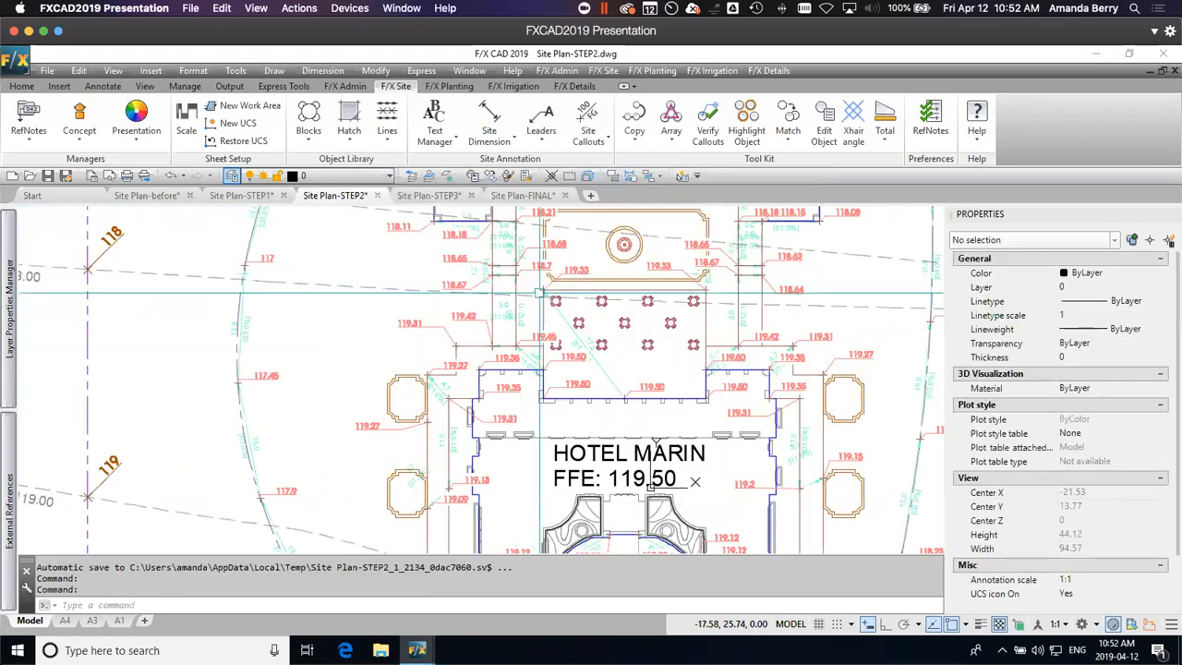
mouse_move(580, 267)
middle_mouse_down()
mouse_move(542, 369)
mouse_move(551, 382)
middle_mouse_up()
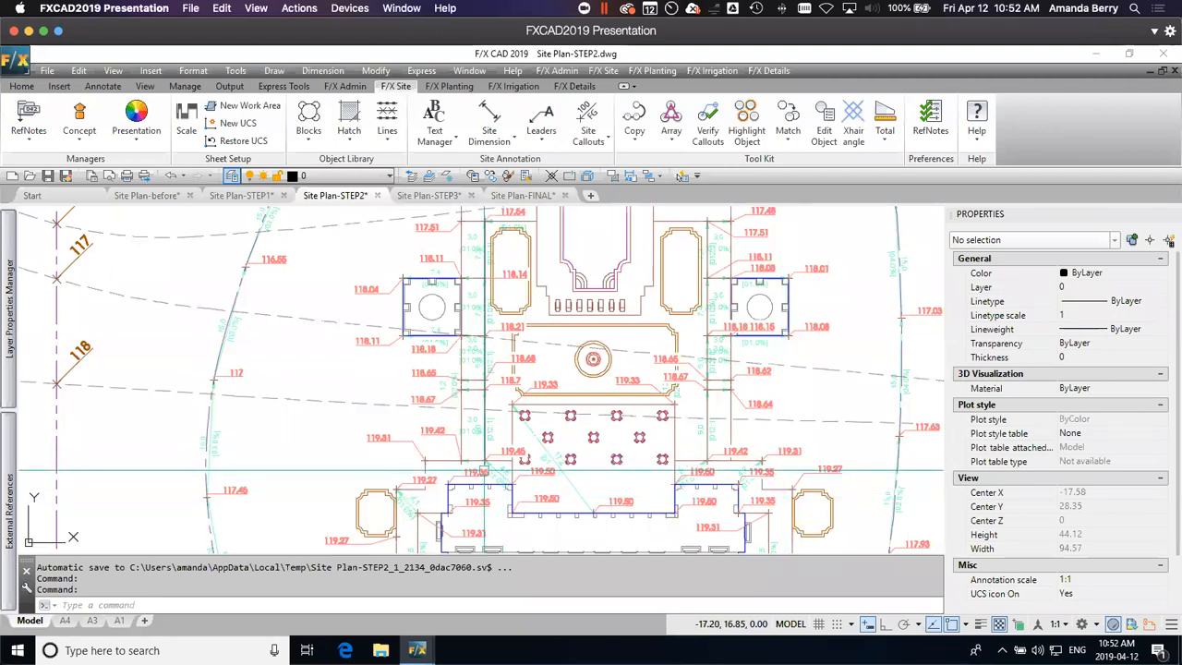
scroll(503, 480, "up", 4)
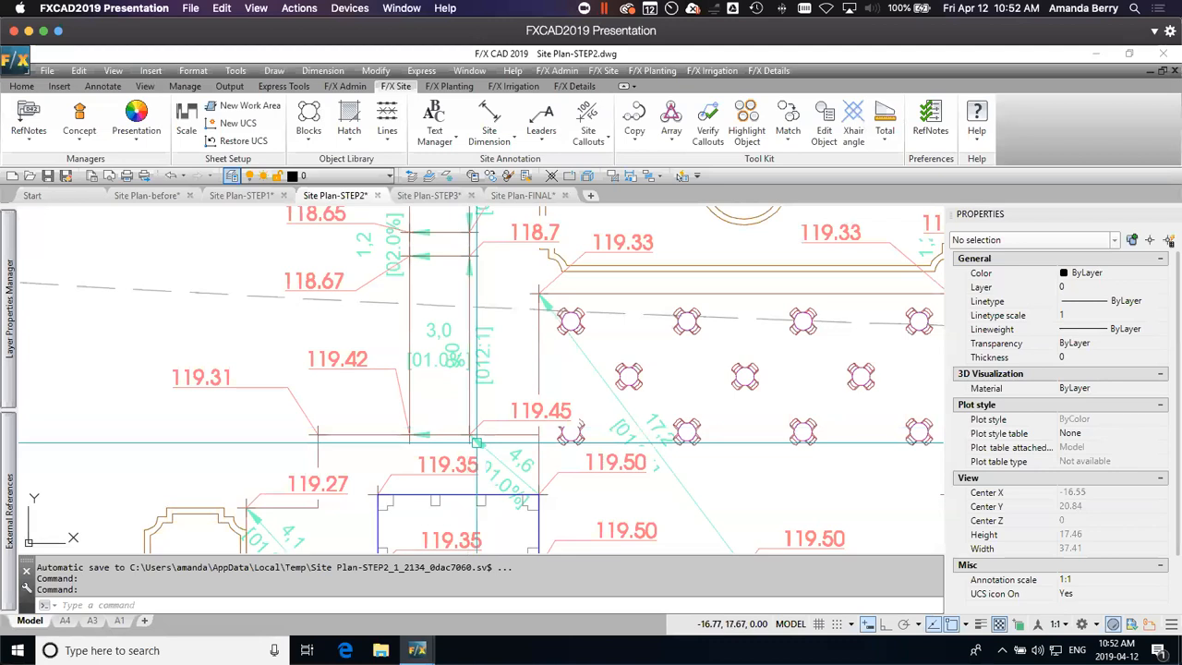
scroll(469, 432, "down", 2)
scroll(476, 441, "down", 2)
middle_click_drag(506, 409, 510, 466)
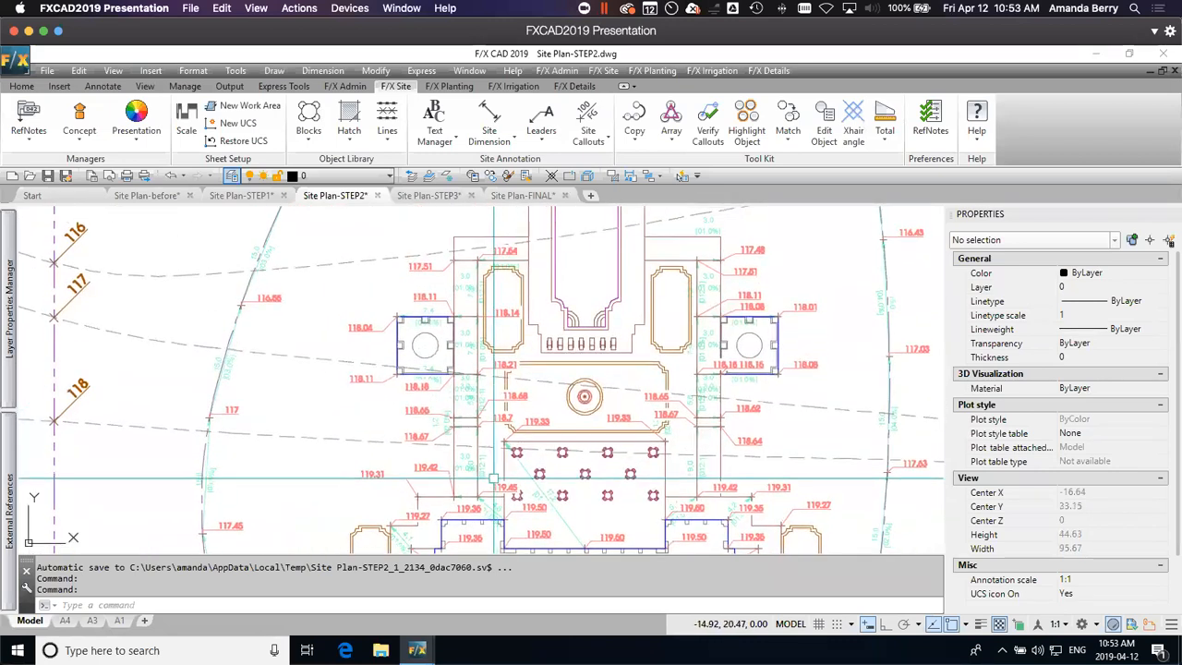
scroll(480, 496, "up", 2)
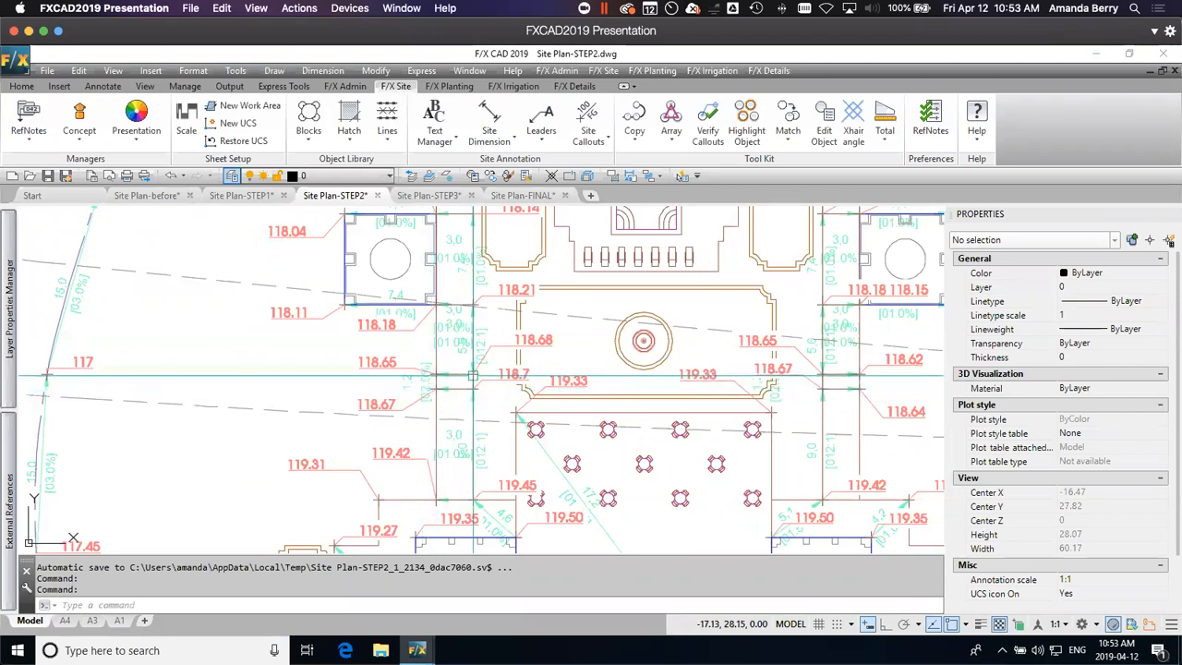
middle_click_drag(473, 290, 482, 402)
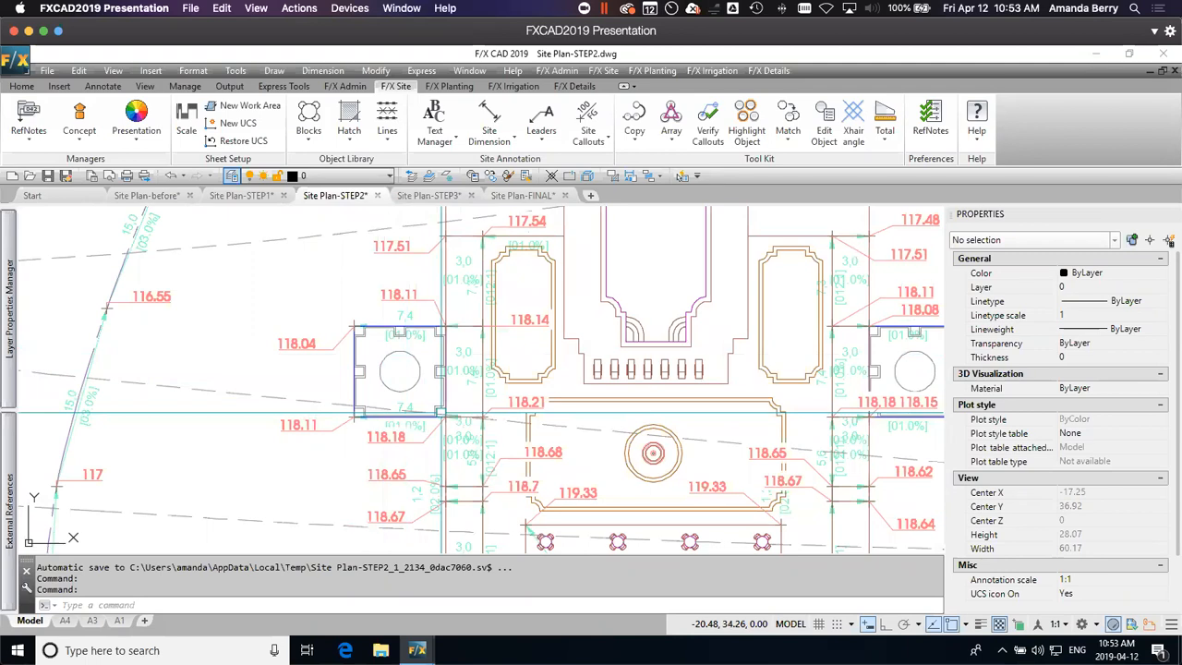
mouse_move(509, 340)
middle_mouse_down()
mouse_move(489, 360)
mouse_move(480, 428)
middle_mouse_up()
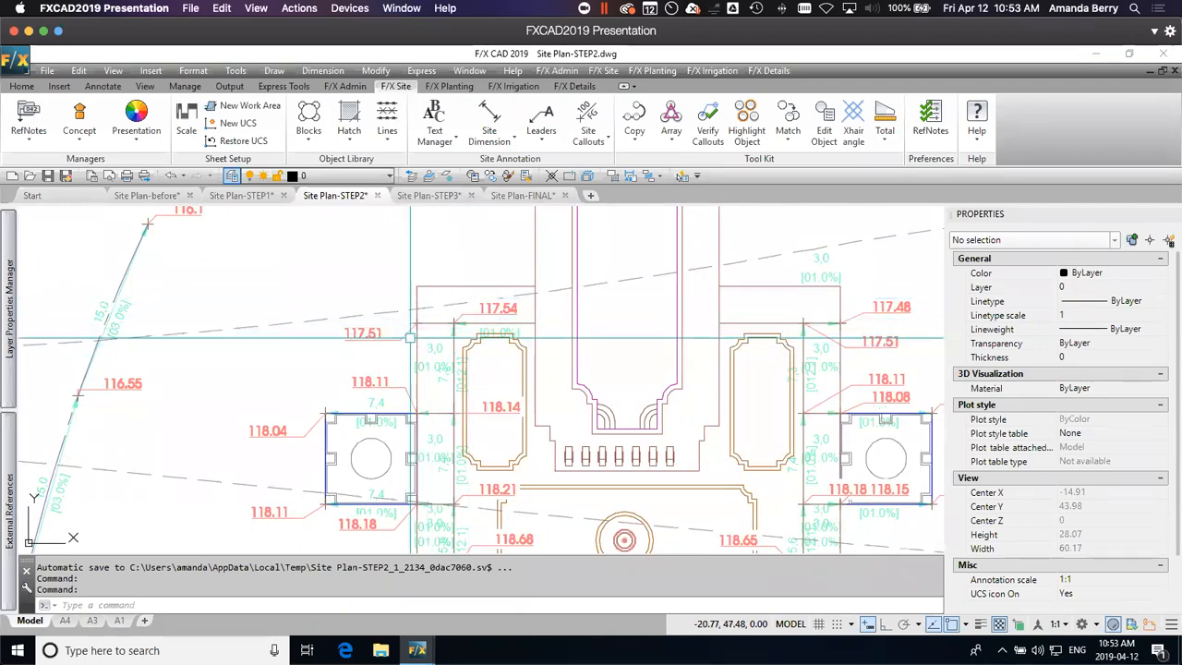
Step: Examine the overall grading around the pool, both square pavilions and the outer drainage lines north of the hotel
scroll(446, 346, "down", 5)
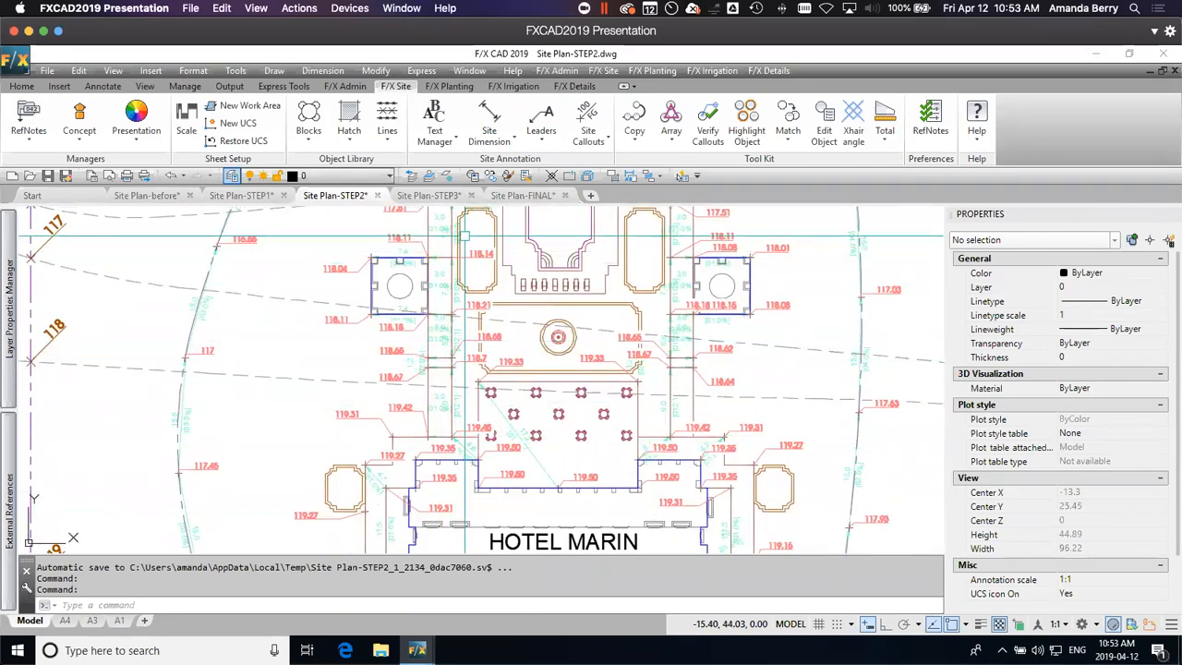
middle_click_drag(464, 236, 451, 364)
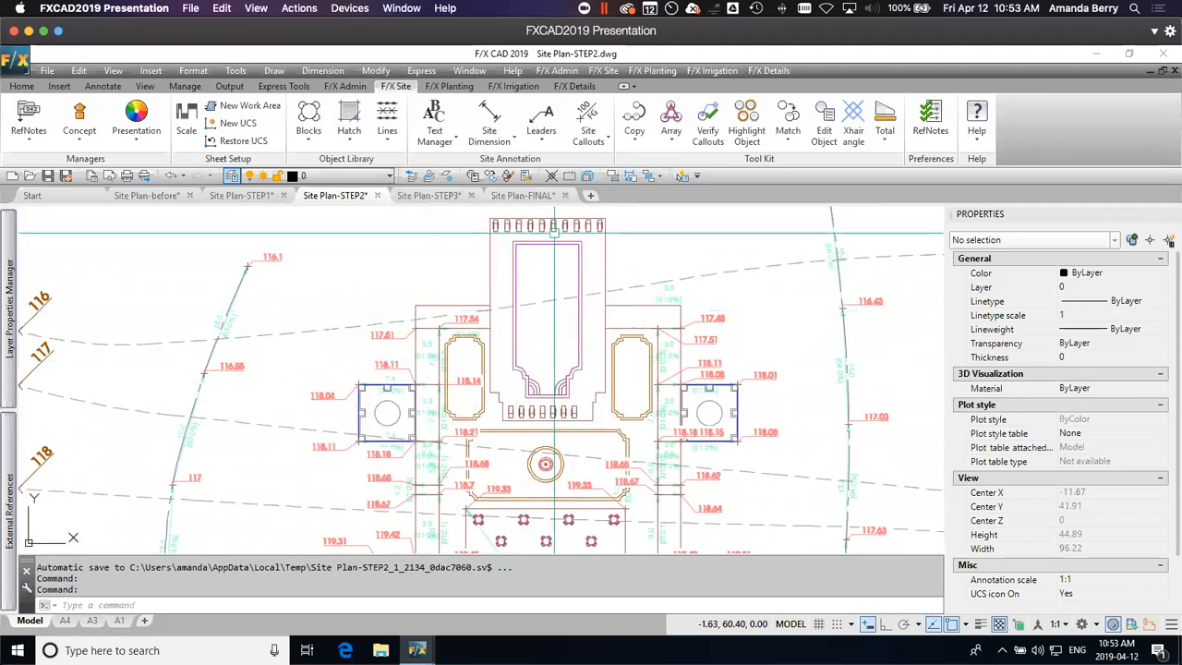
scroll(592, 289, "down", 2)
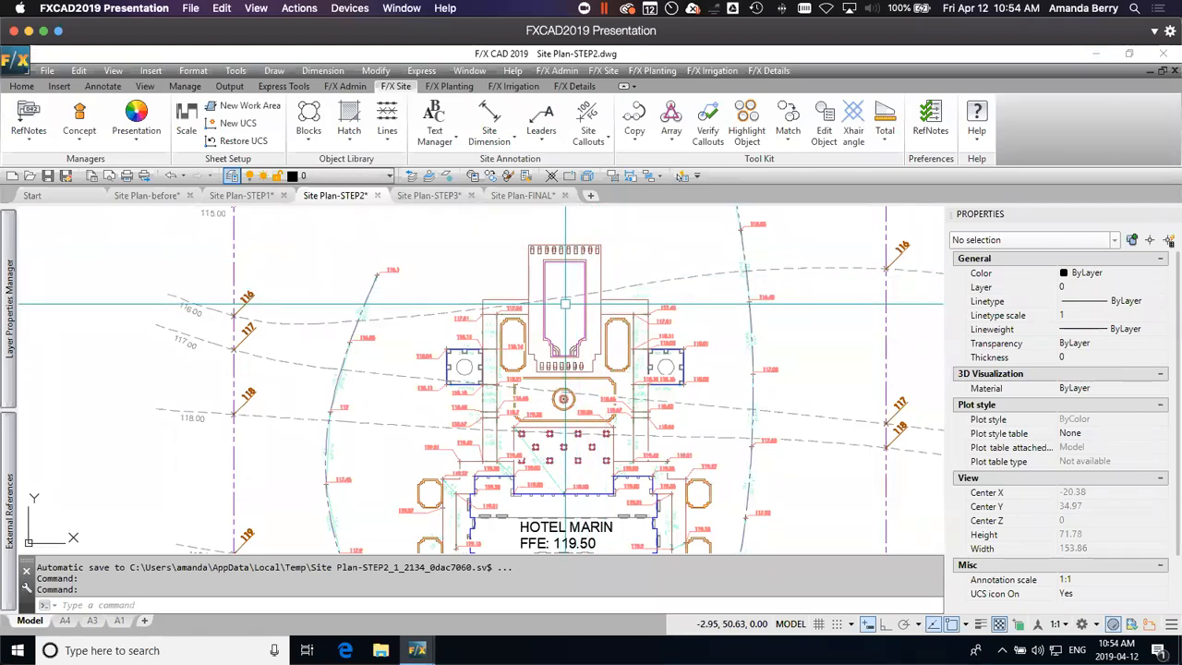
Step: Switch to the Site Plan-STEP3 drawing and examine the spot elevations and slope callouts around the pool, its deck and the adjoining walks
left_click(447, 200)
mouse_move(507, 278)
middle_mouse_down()
mouse_move(570, 337)
mouse_move(593, 435)
middle_mouse_up()
scroll(531, 404, "up", 3)
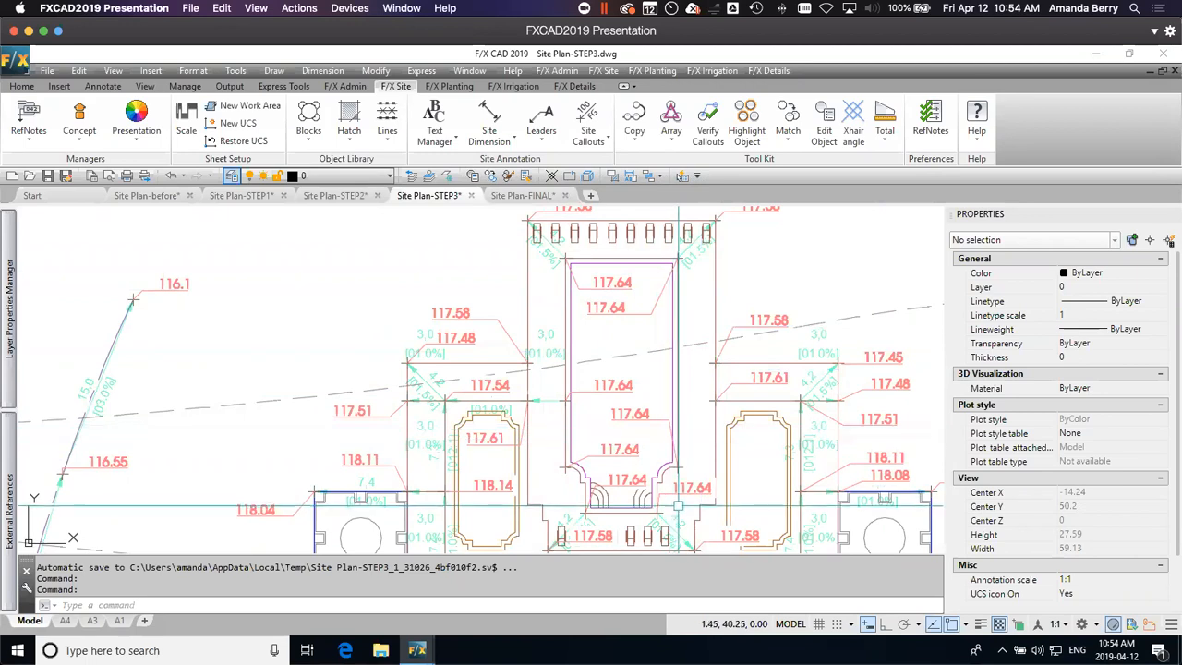
scroll(734, 424, "down", 3)
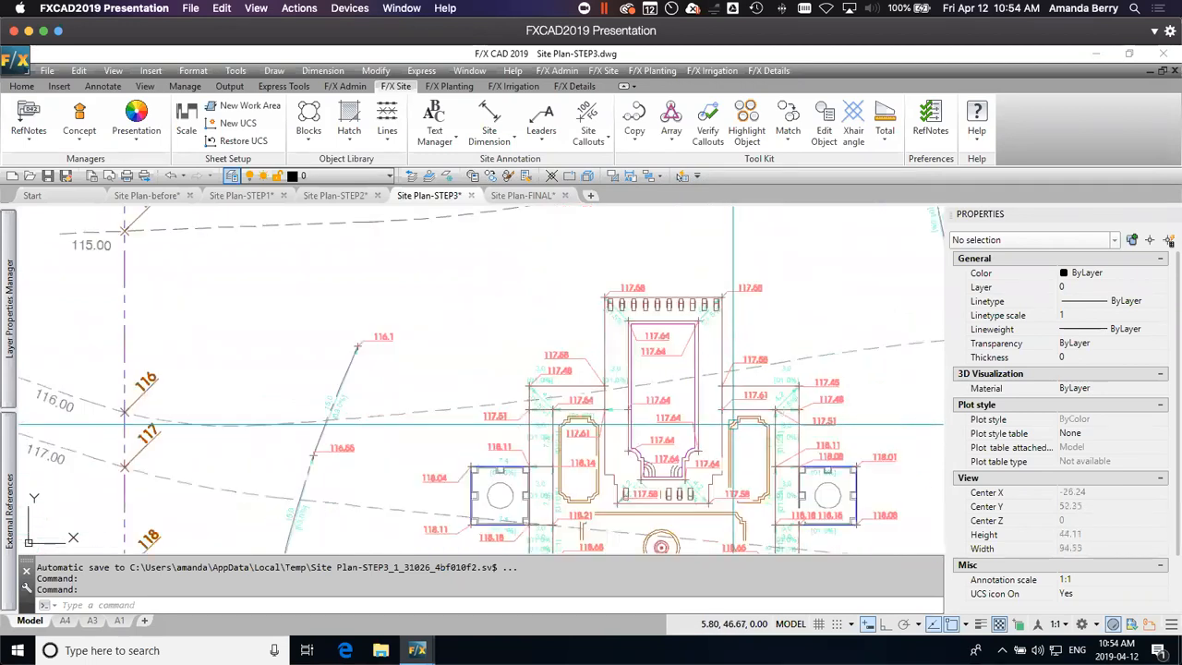
mouse_move(734, 425)
middle_mouse_down()
mouse_move(678, 355)
mouse_move(626, 348)
middle_mouse_up()
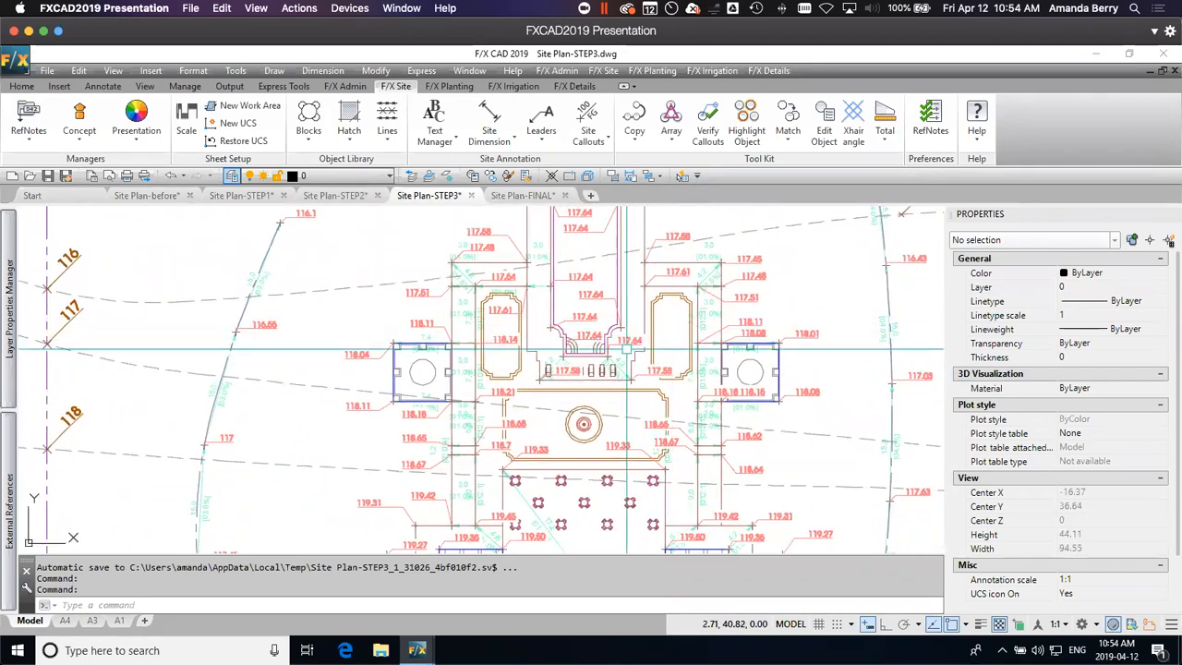
scroll(608, 359, "up", 2)
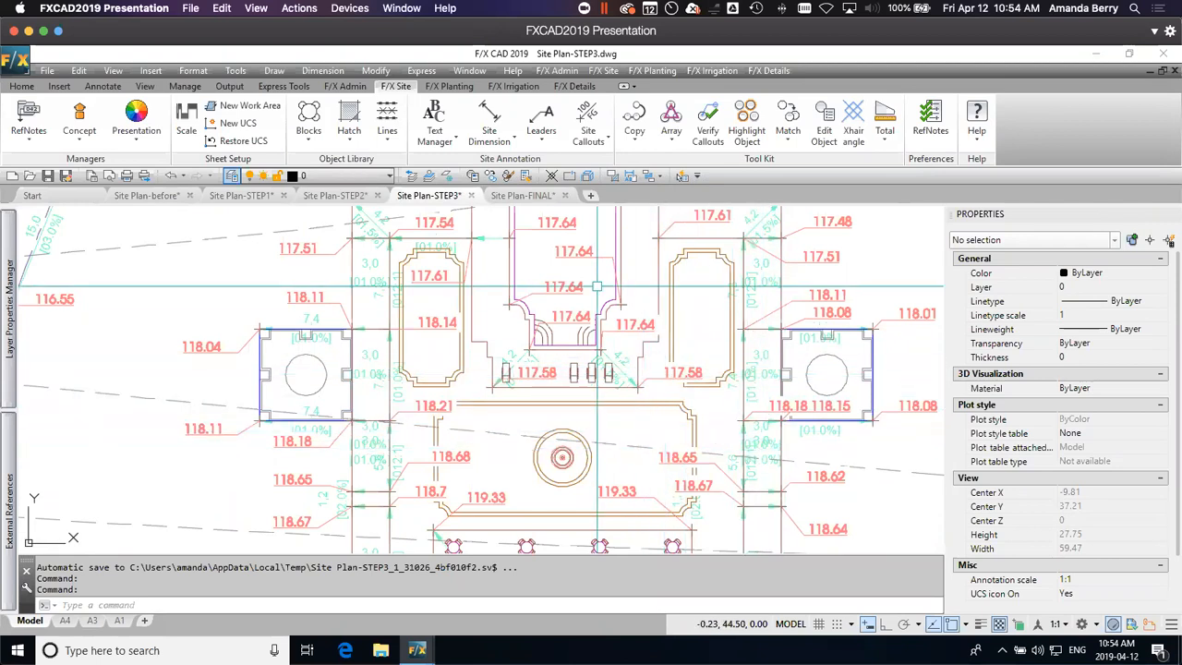
middle_click_drag(504, 304, 555, 333)
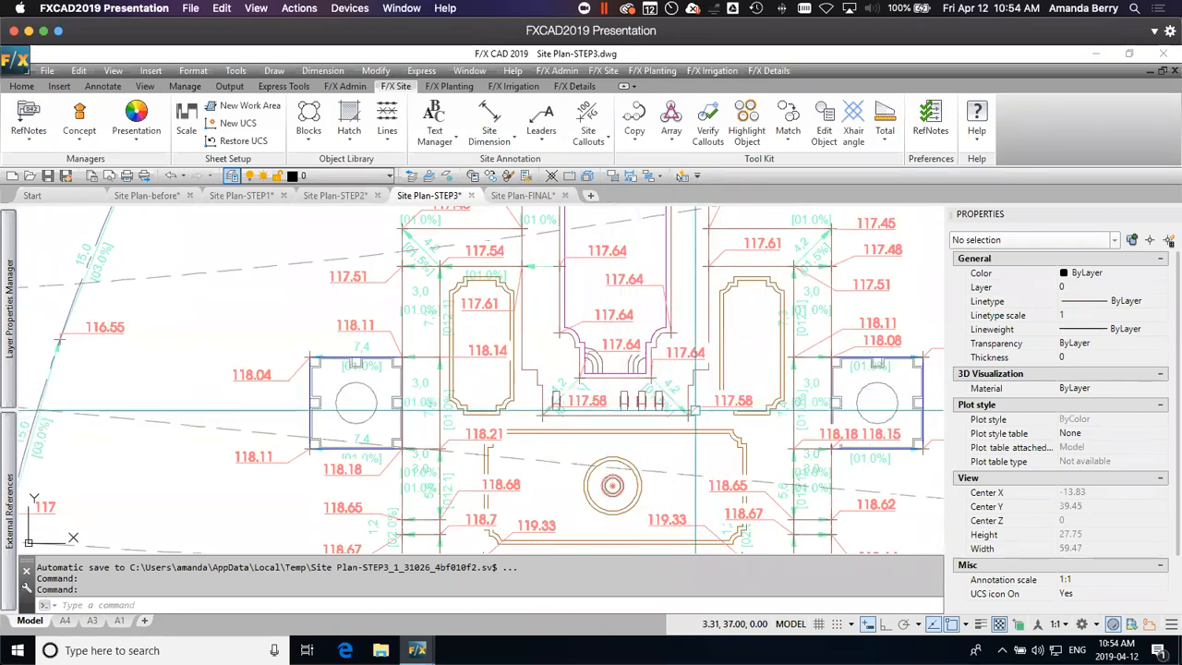
middle_click_drag(733, 289, 731, 352)
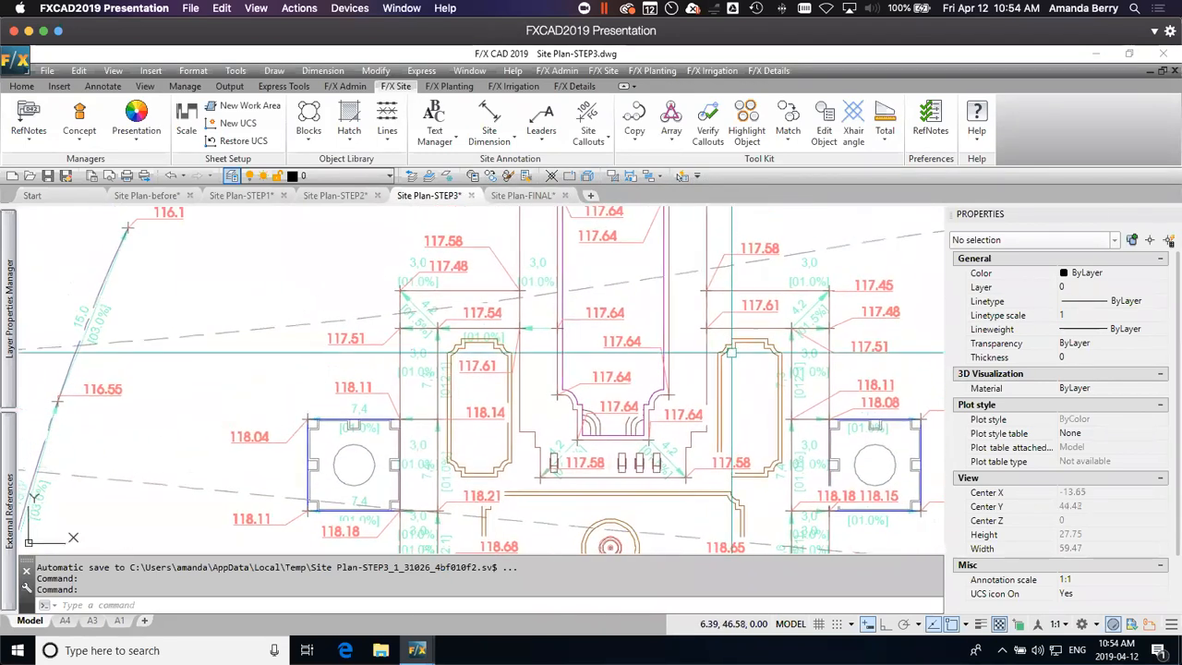
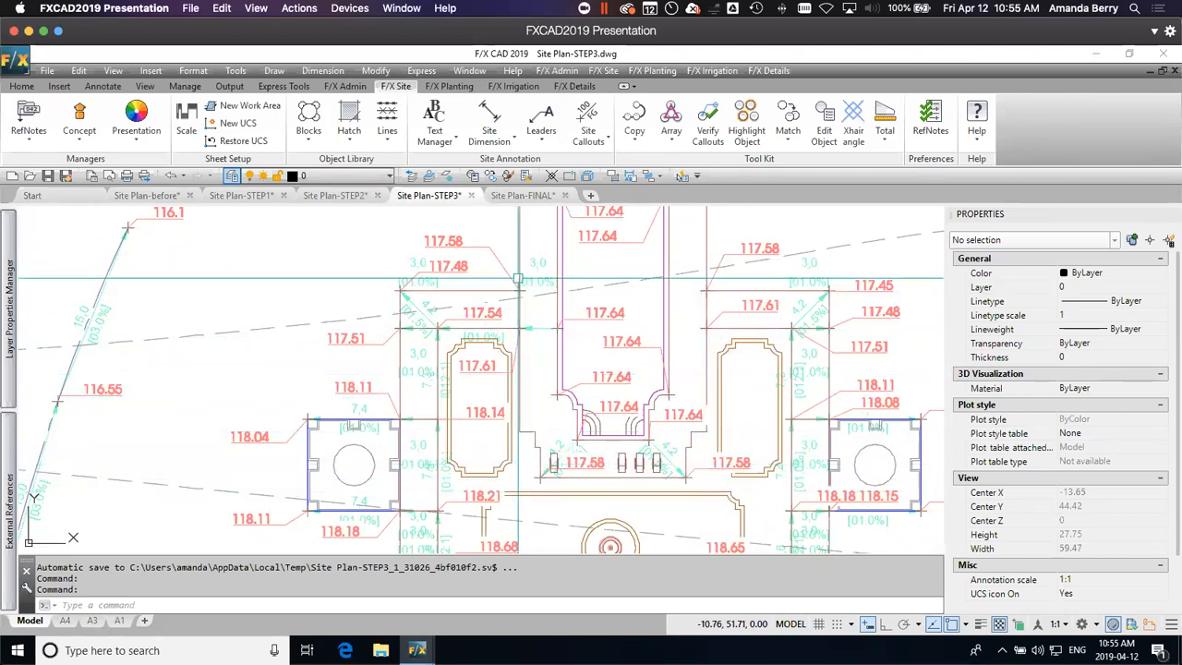
Step: Examine the STEP3 grading annotations from the pool terrace past the hotel to the south entrance drive and back
scroll(588, 375, "down", 3)
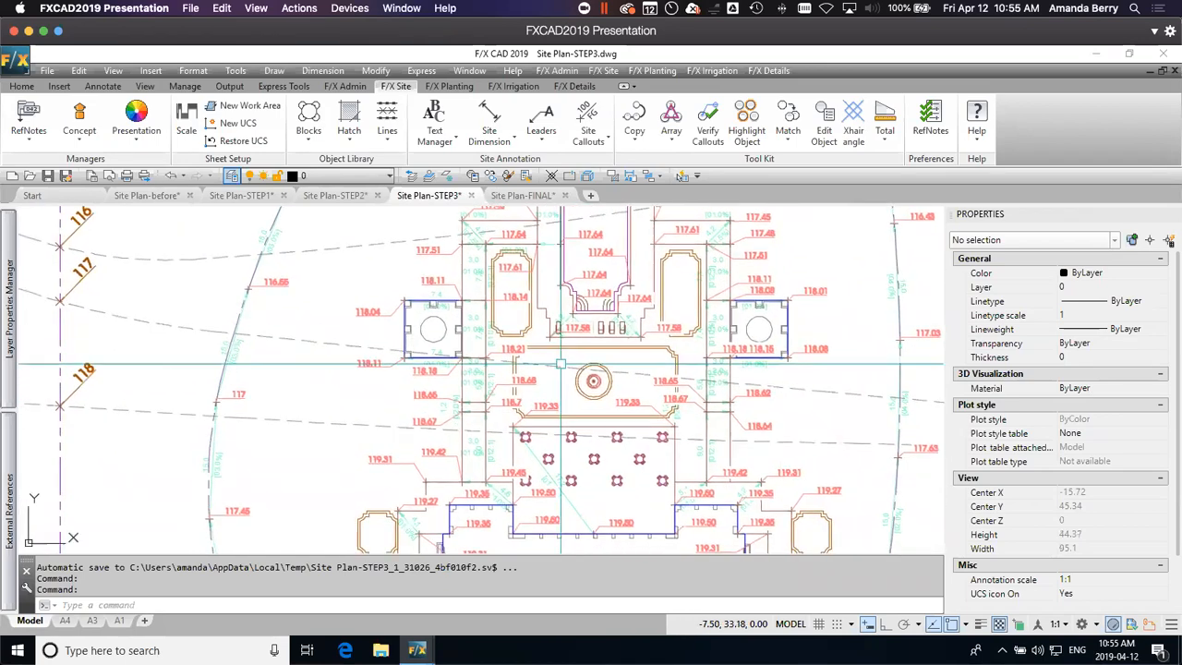
scroll(594, 381, "down", 2)
middle_click_drag(636, 422, 669, 219)
mouse_move(632, 404)
middle_mouse_down()
mouse_move(639, 267)
mouse_move(640, 293)
middle_mouse_up()
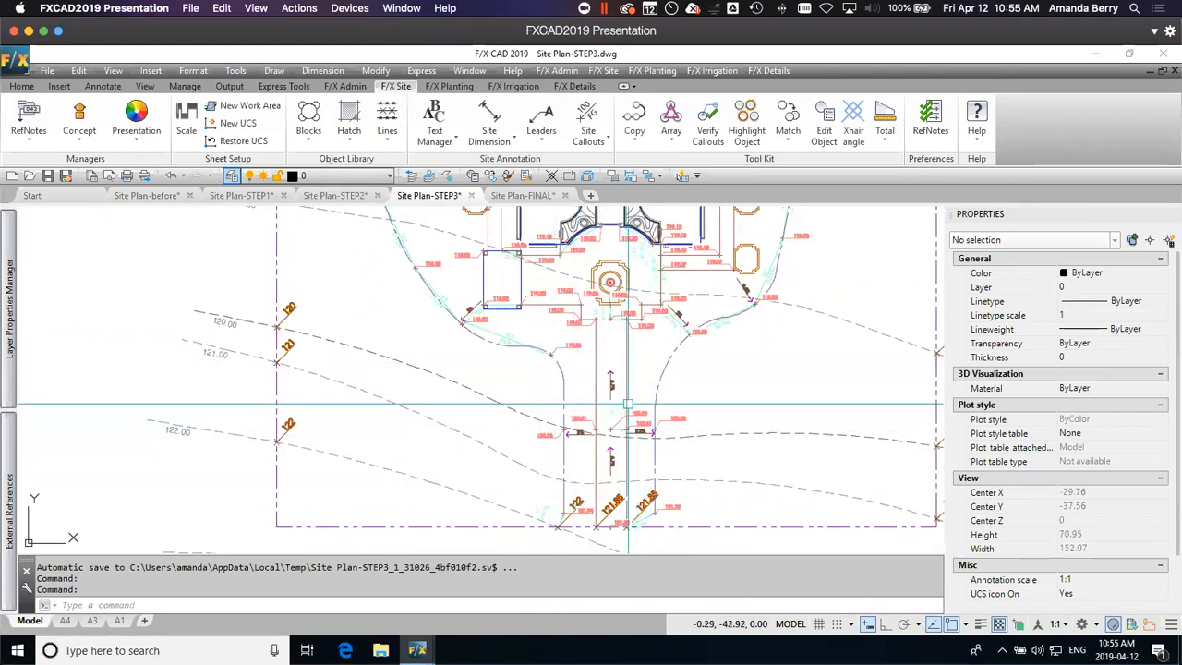
middle_click_drag(622, 261, 706, 444)
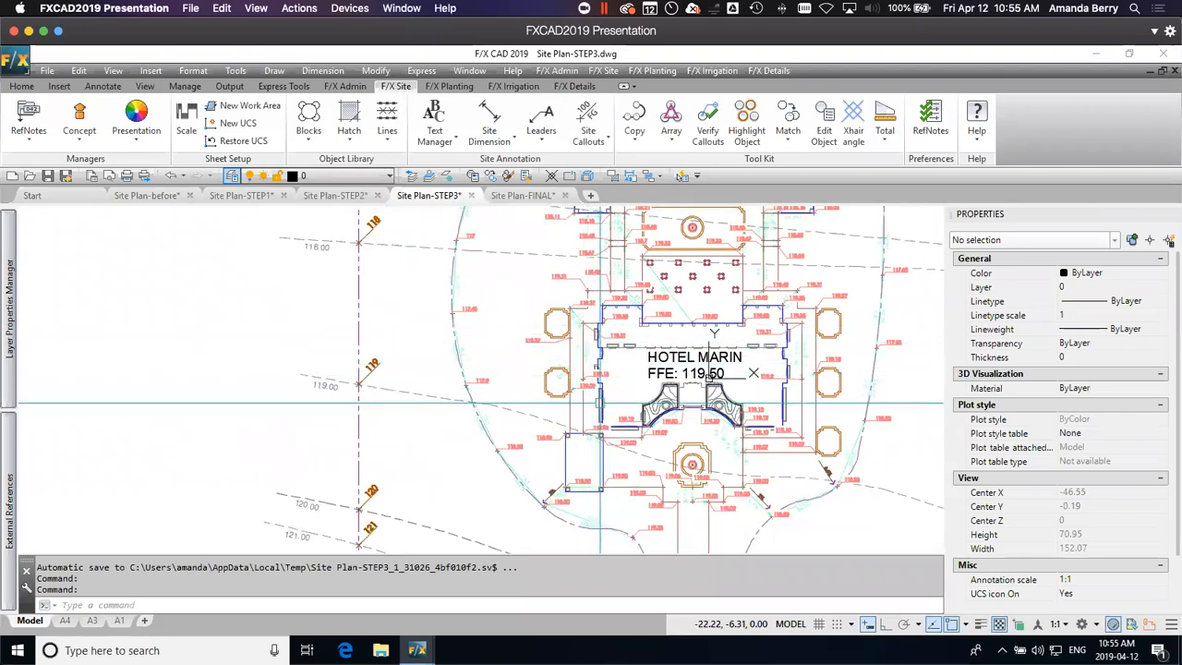
middle_click_drag(690, 294, 677, 453)
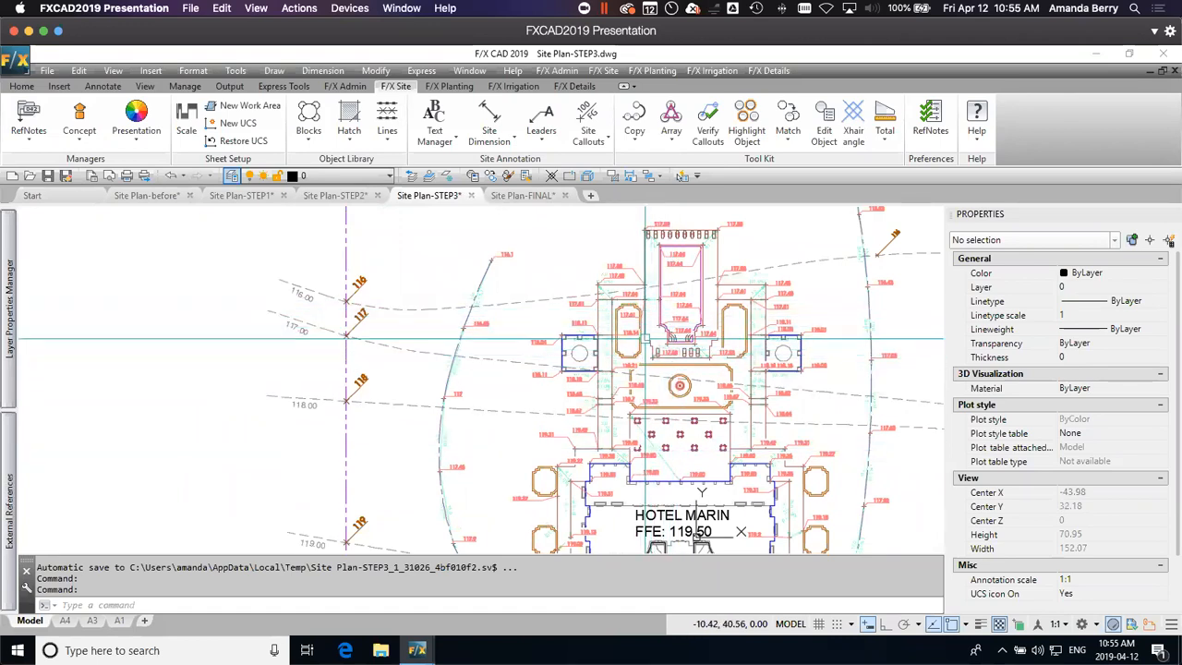
mouse_move(703, 455)
middle_mouse_down()
mouse_move(697, 321)
mouse_move(742, 325)
mouse_move(750, 431)
middle_mouse_up()
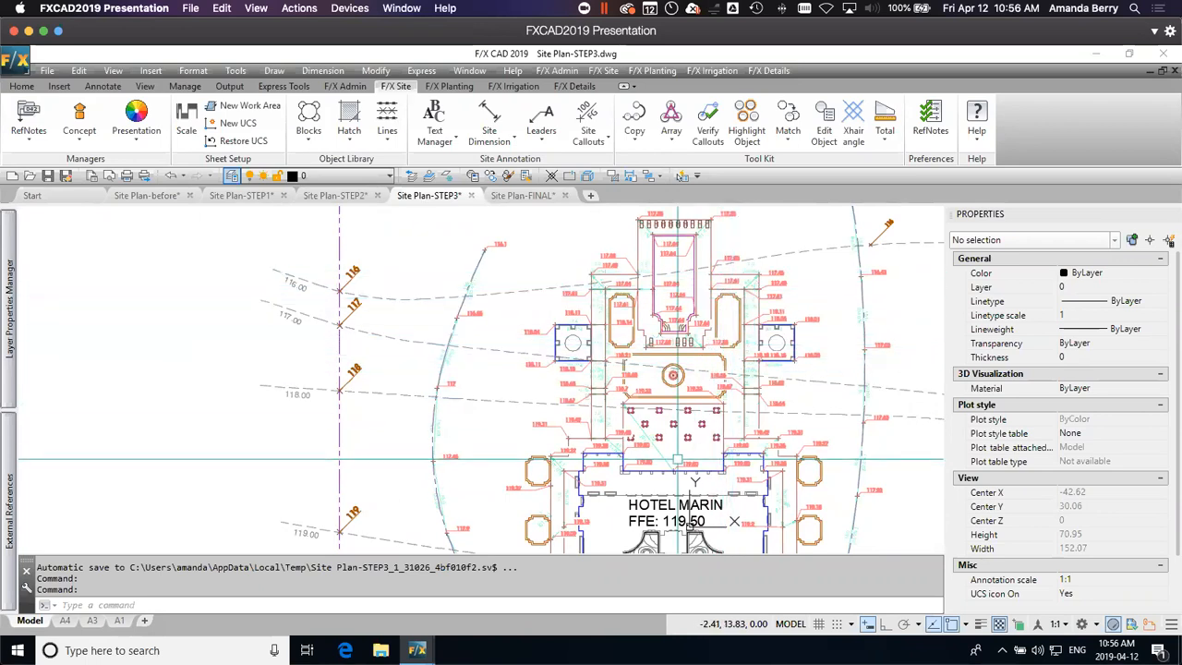
middle_click_drag(677, 458, 551, 408)
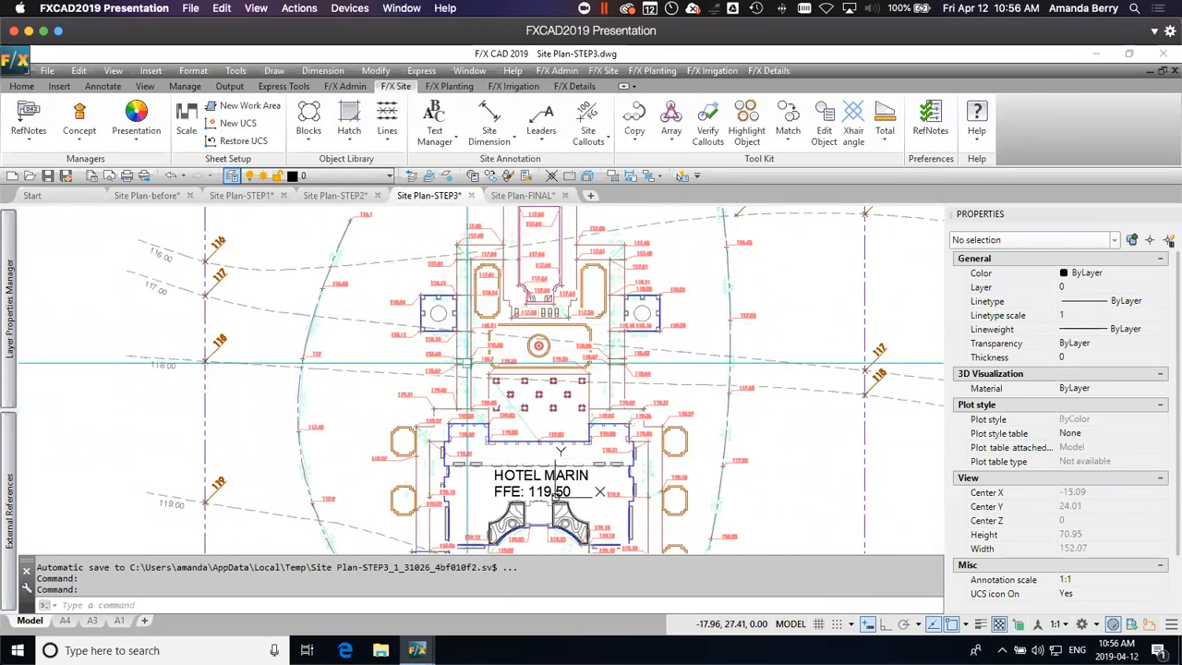
Step: Switch to the Site Plan-FINAL drawing and examine its spot elevations and slope arrows around the hotel, south drive and northern contours
left_click(522, 194)
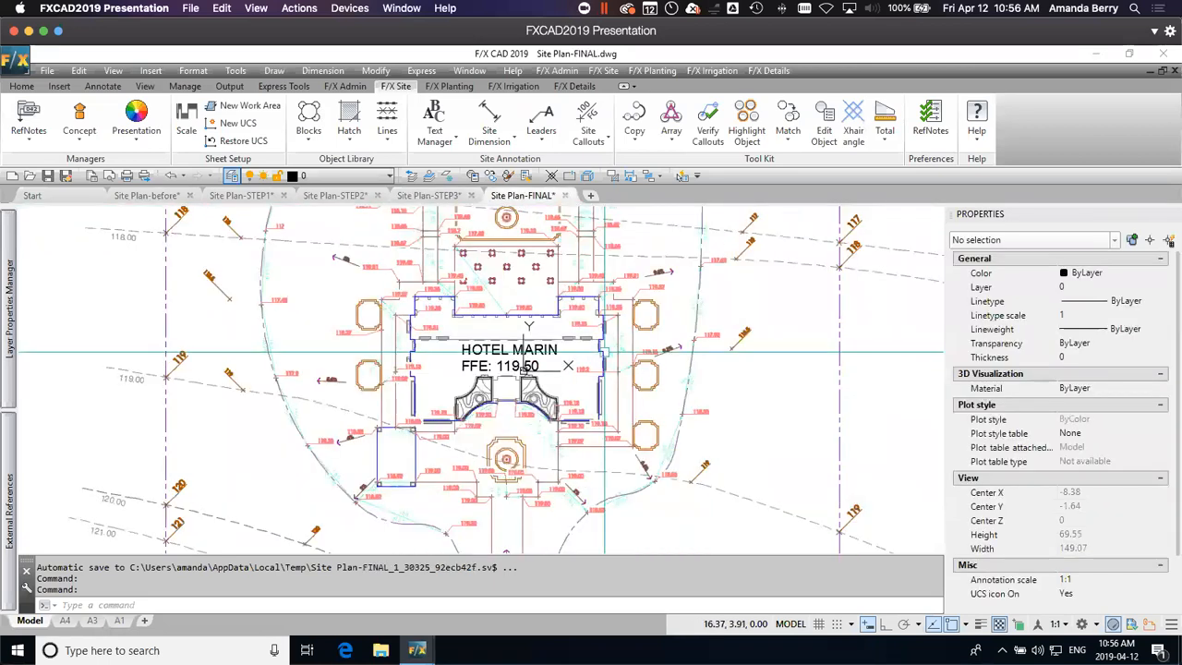
scroll(630, 344, "down", 2)
scroll(713, 277, "up", 4)
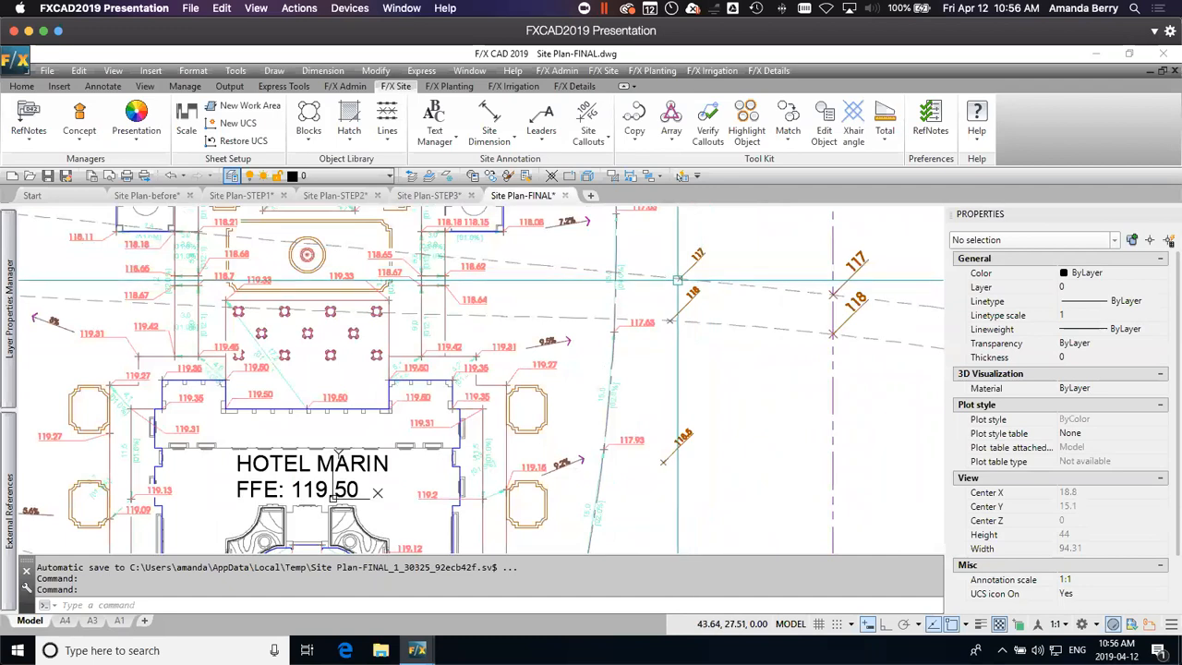
mouse_move(676, 502)
middle_mouse_down()
mouse_move(672, 431)
mouse_move(706, 303)
middle_mouse_up()
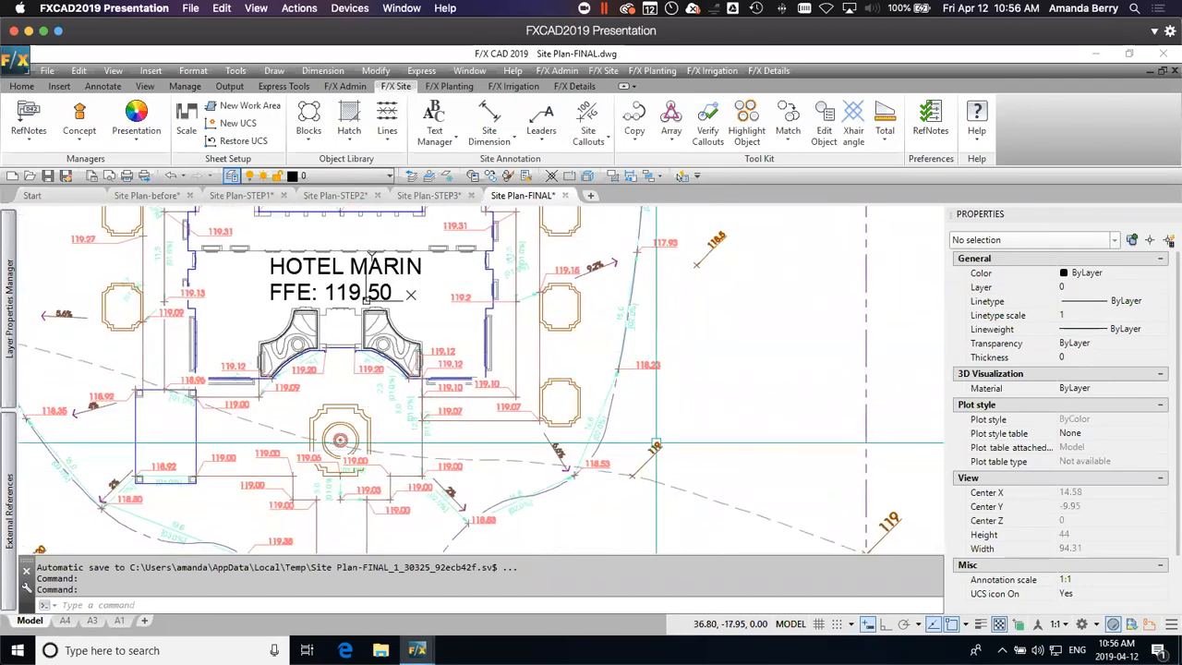
middle_click_drag(593, 518, 724, 297)
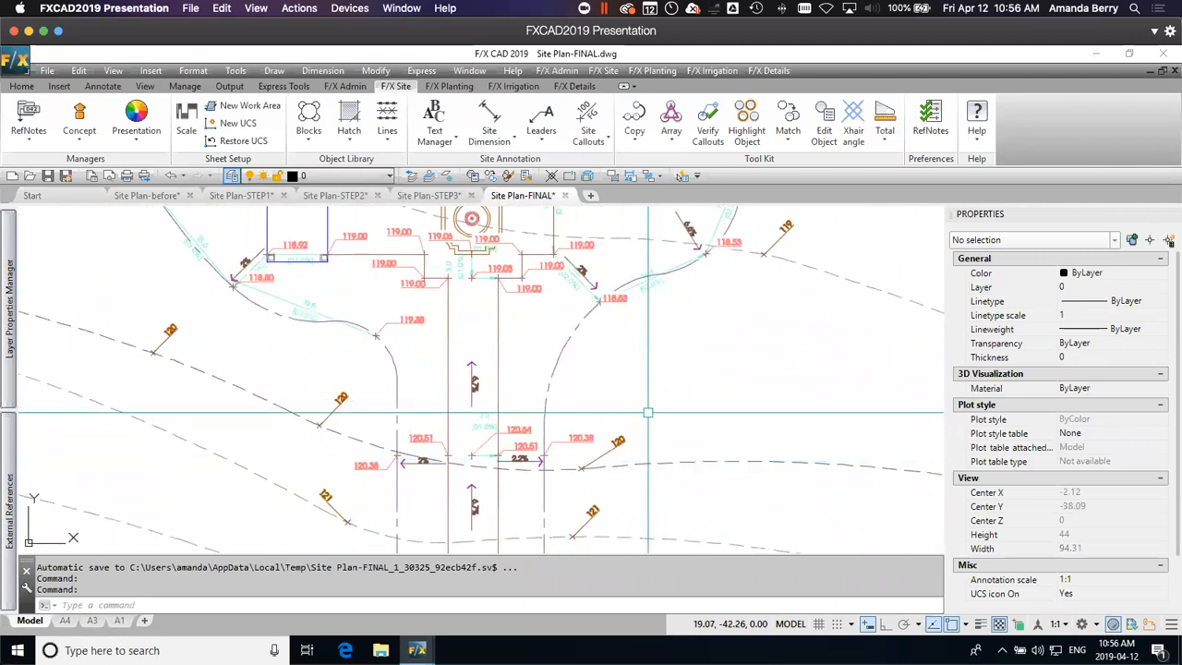
scroll(647, 412, "down", 2)
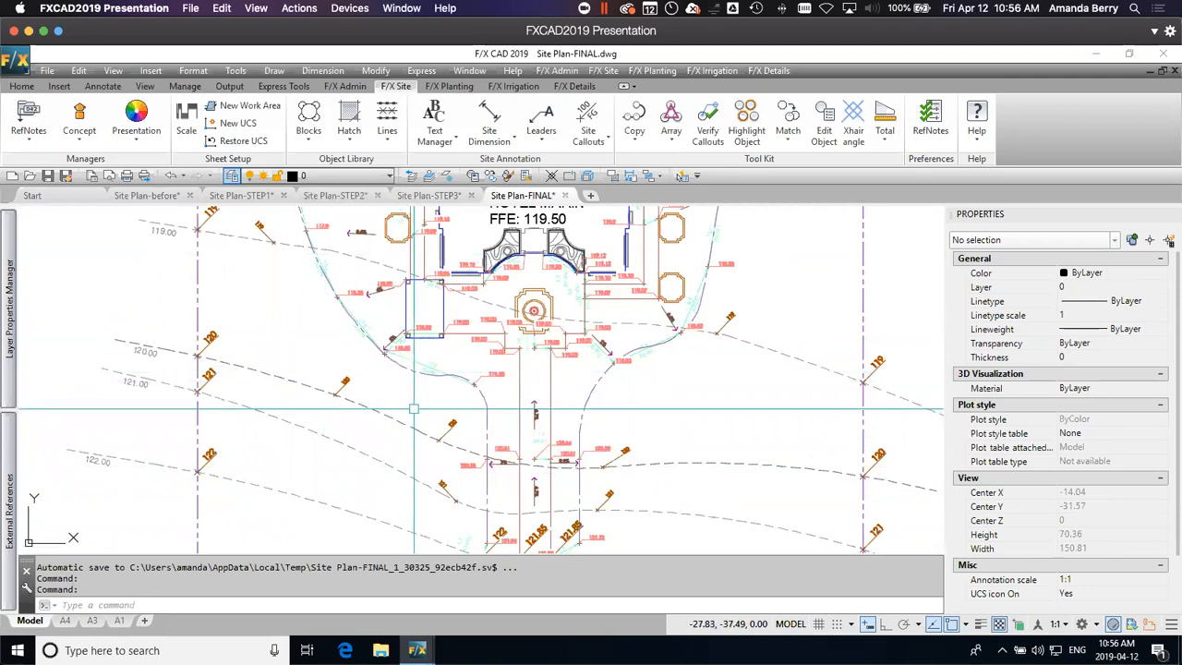
scroll(414, 408, "down", 2)
middle_click_drag(406, 291, 531, 465)
middle_click_drag(633, 308, 607, 422)
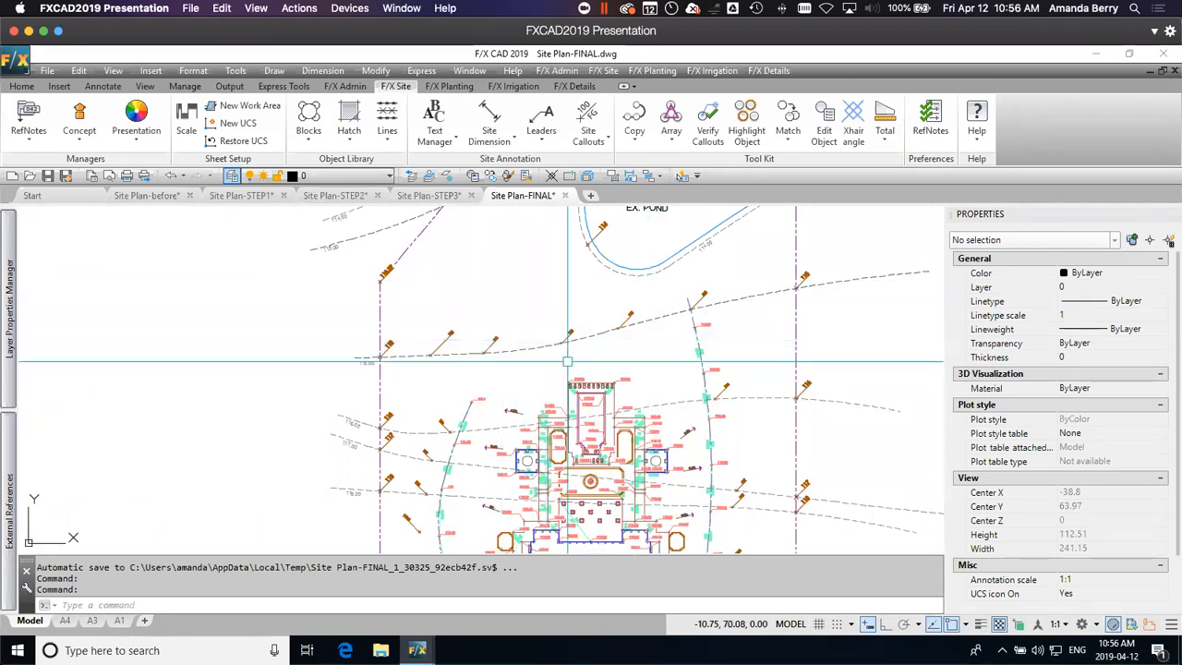
Step: Select all spot elevation blocks similar to an existing 115 spot on the northern contour and the proposed 117.58 spot at the pool's northeast corner
scroll(626, 329, "up", 2)
scroll(626, 328, "up", 2)
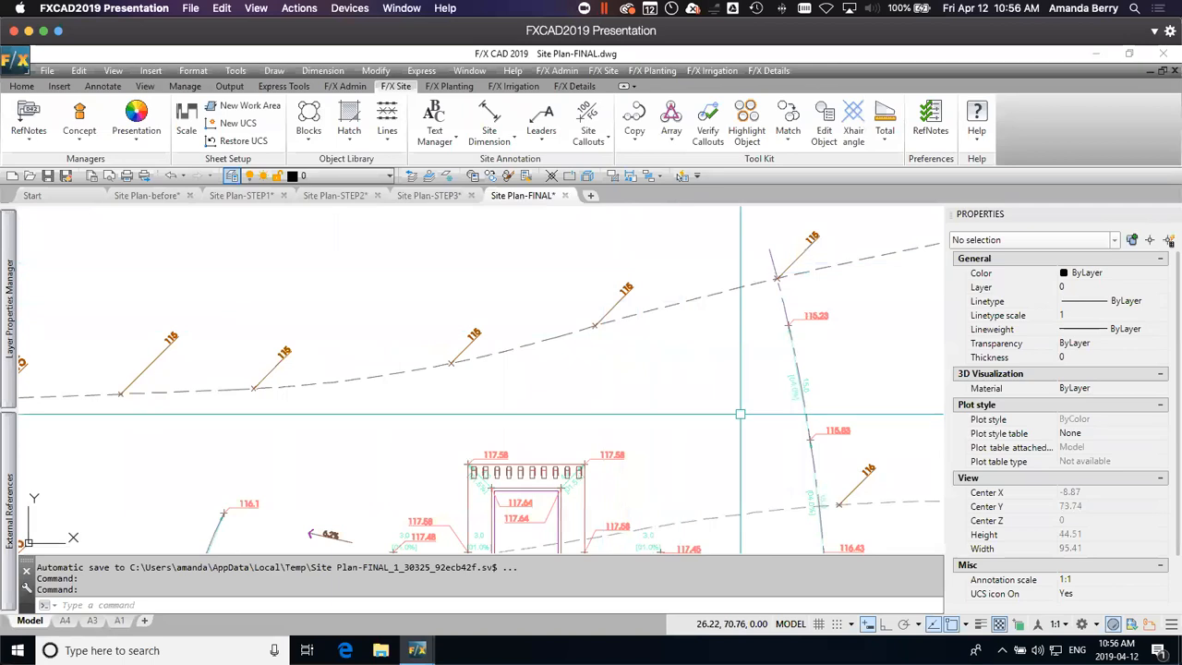
scroll(556, 304, "up", 2)
left_click(595, 325)
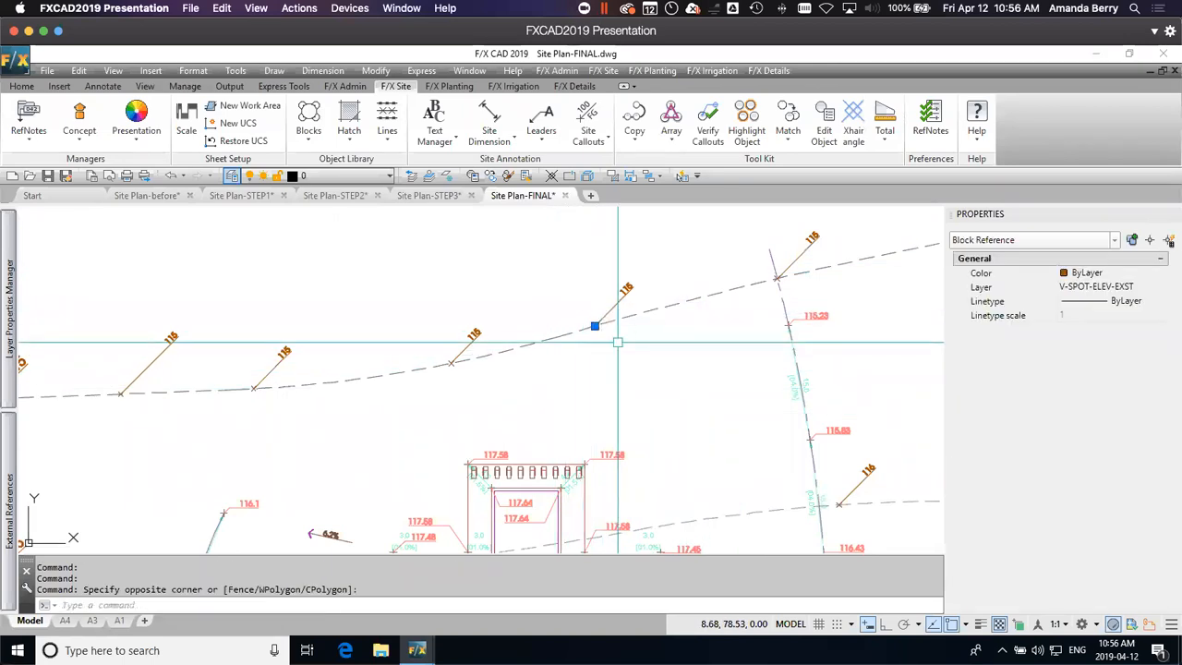
scroll(596, 324, "up", 2)
scroll(598, 364, "down", 2)
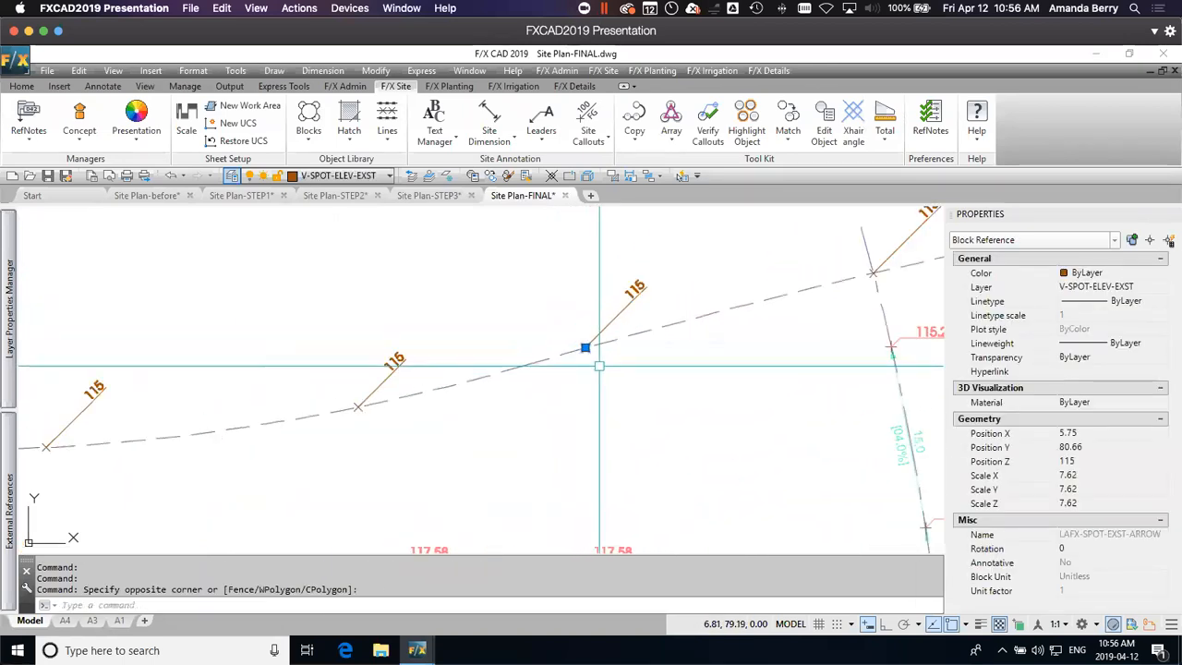
middle_click_drag(576, 460, 577, 253)
scroll(574, 363, "up", 4)
left_click(536, 322)
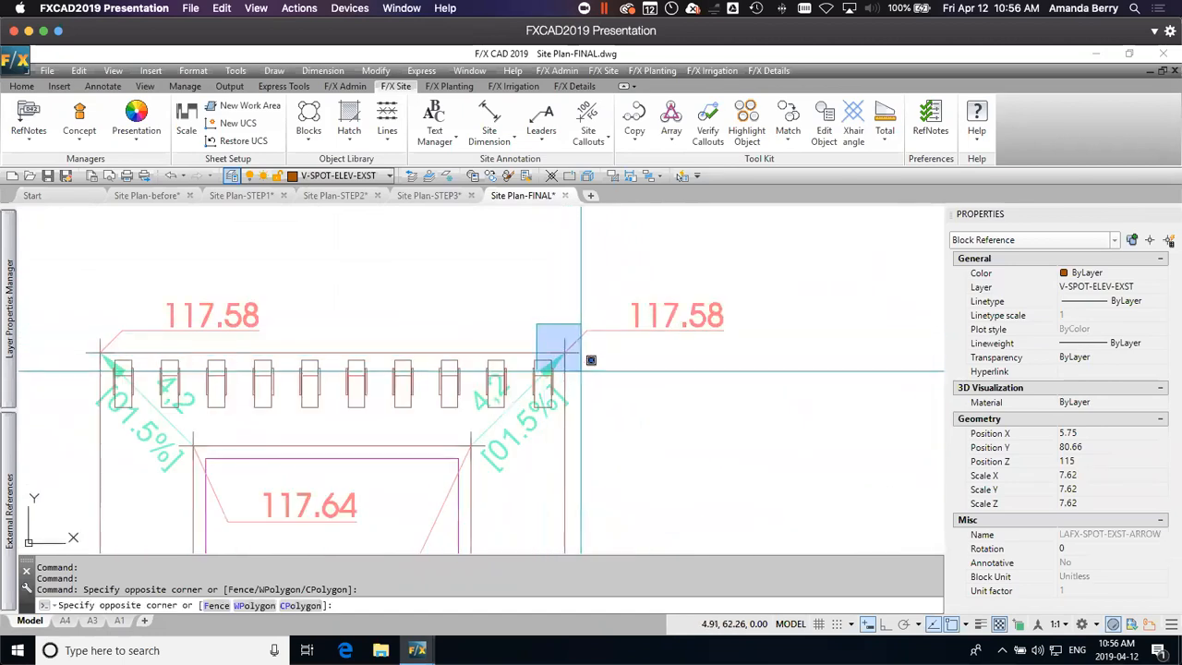
left_click(598, 371)
scroll(626, 461, "down", 2)
scroll(626, 461, "down", 3)
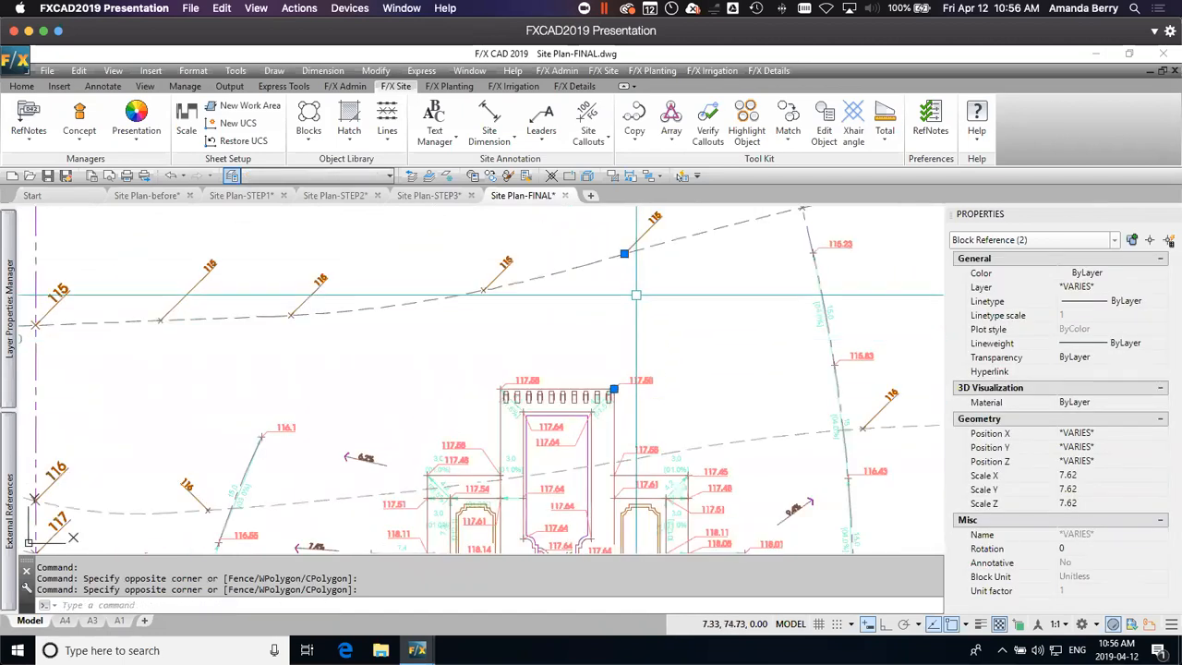
right_click(635, 292)
left_click(676, 480)
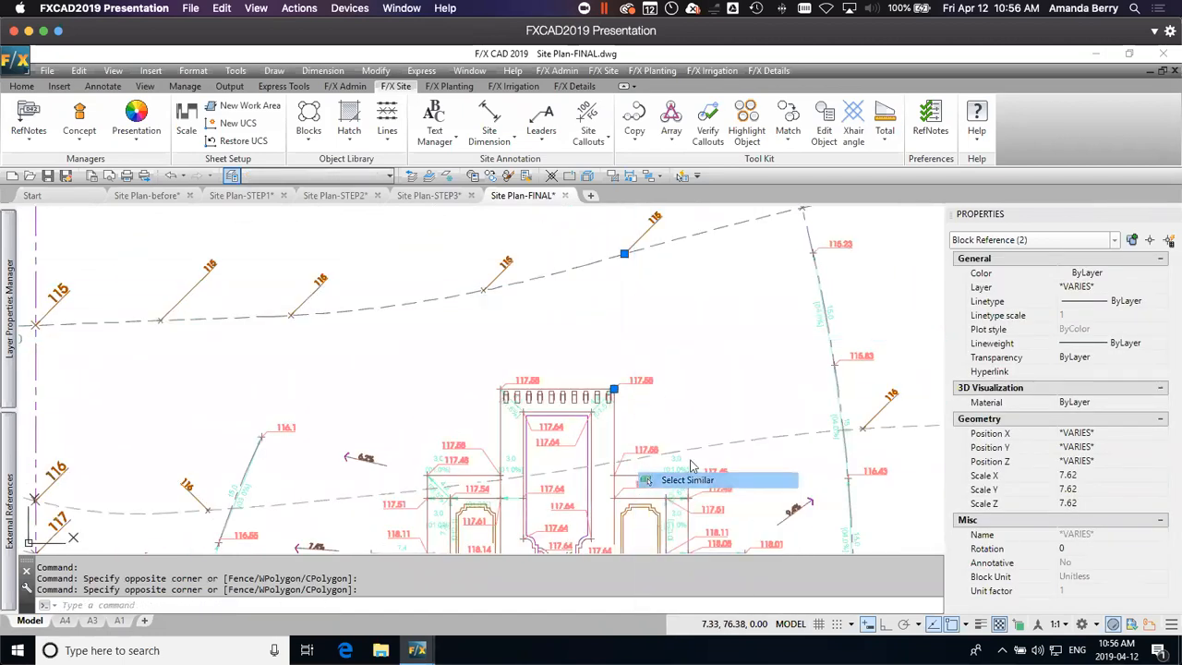
scroll(710, 320, "down", 2)
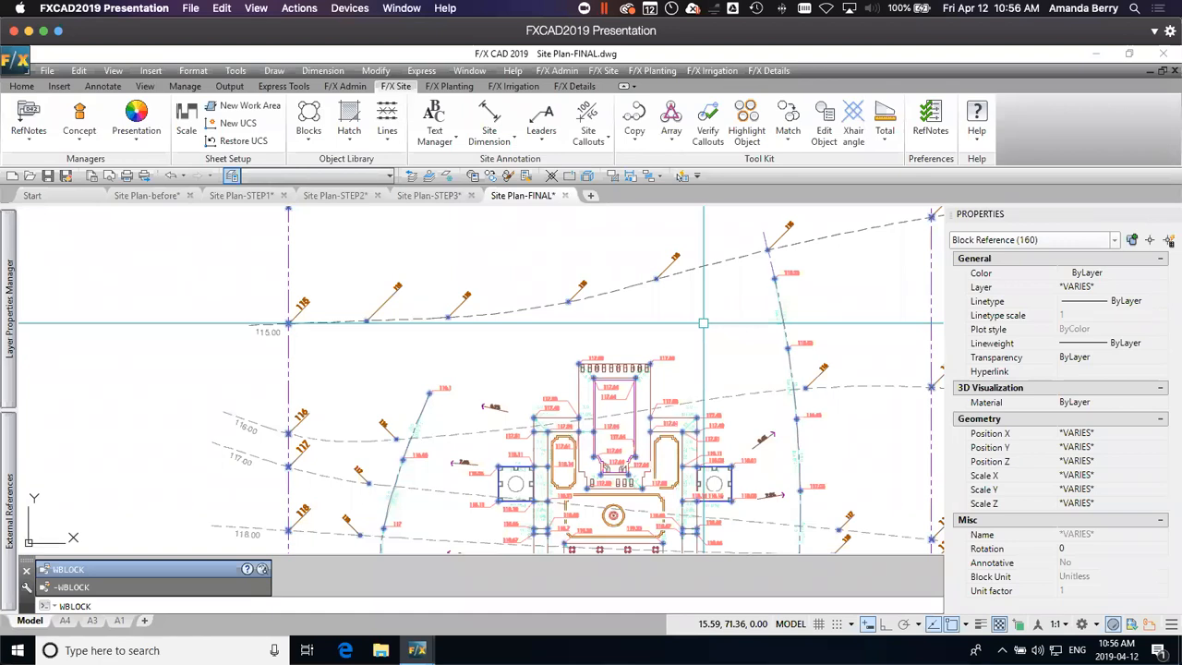
Step: Write the selected spot elevations out to new block.dwg in meters with base point 0,0,0, retaining the originals
key("Return")
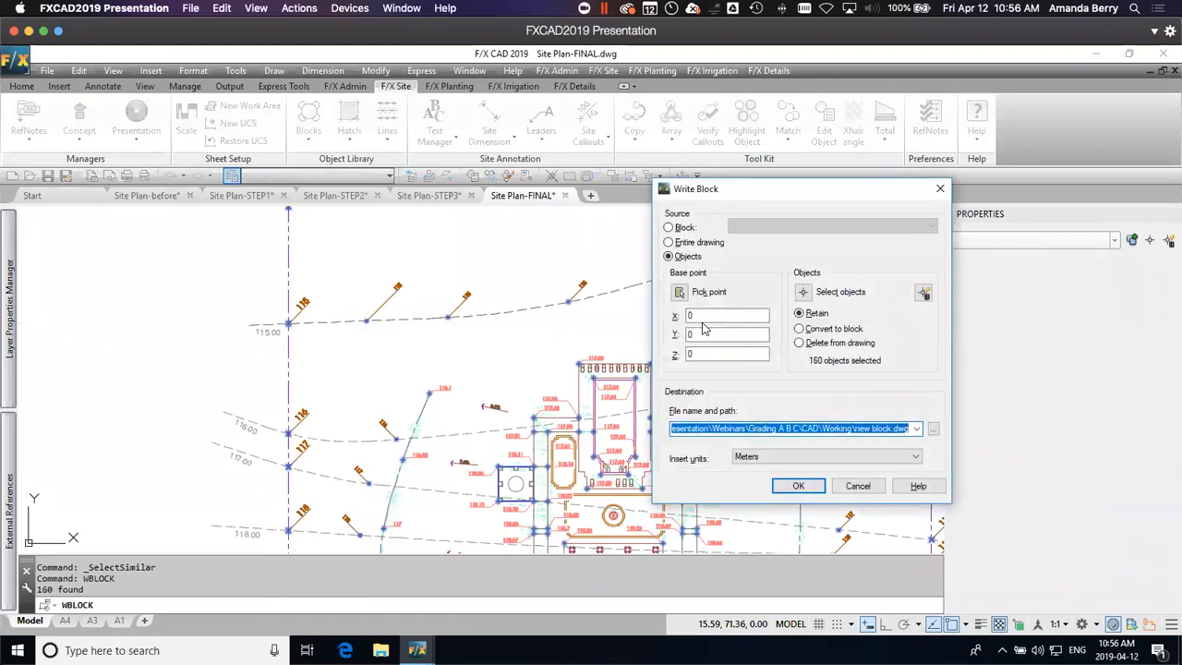
left_click_drag(805, 181, 907, 161)
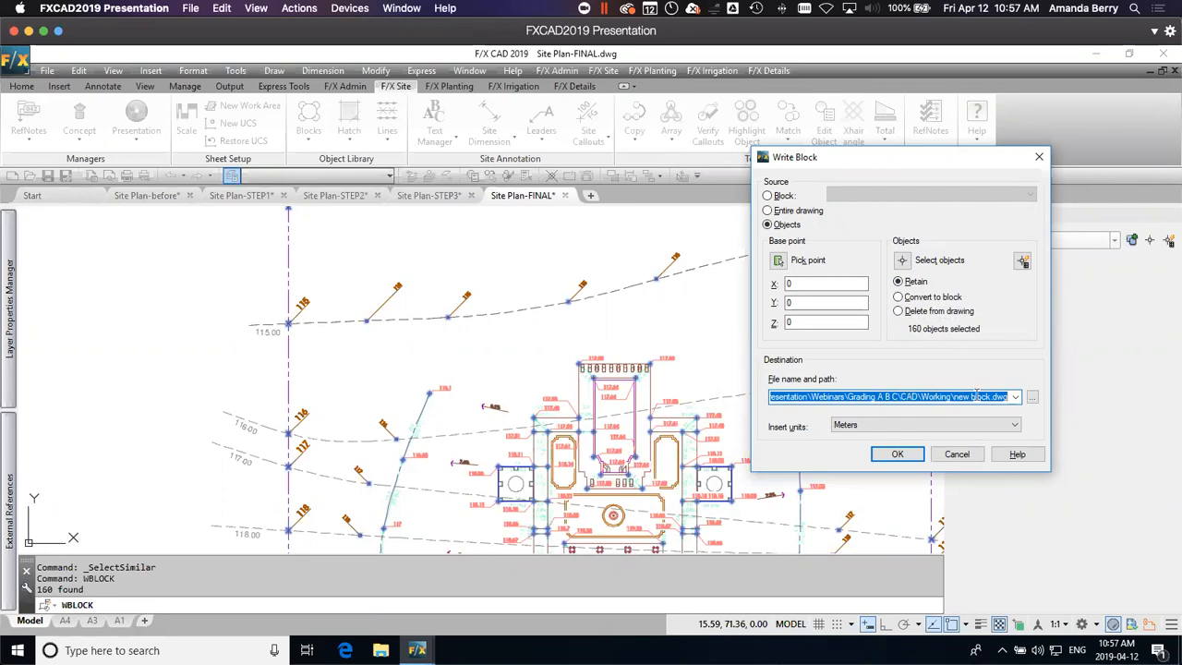
left_click(904, 457)
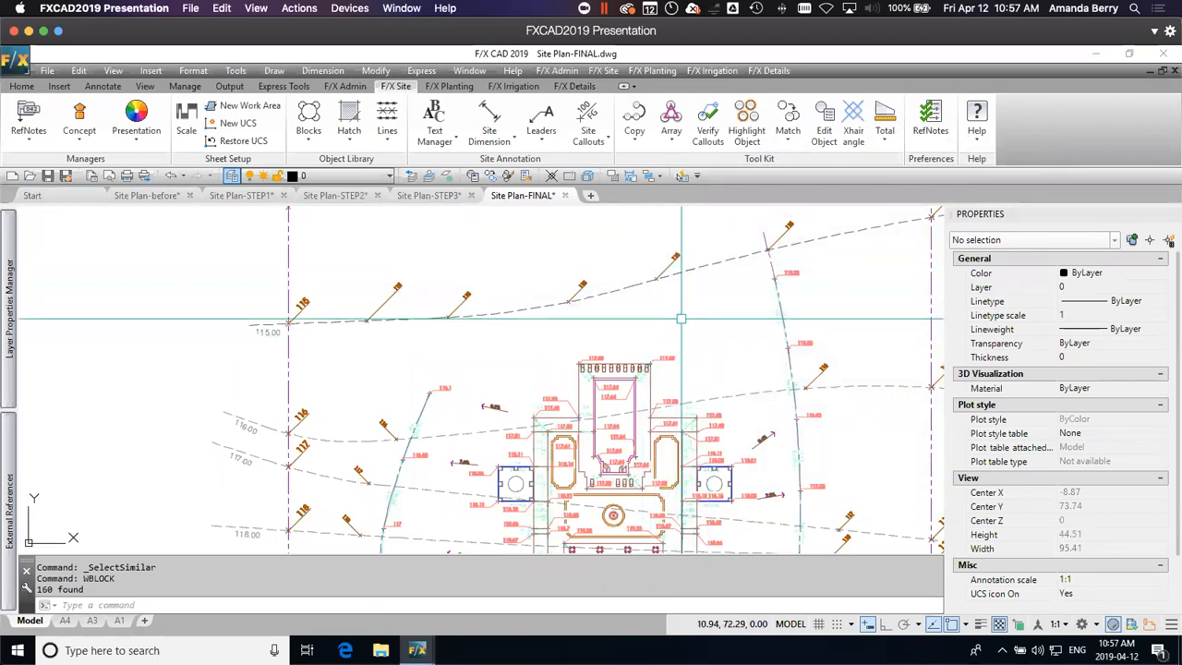
Step: Run FX_SPOTELEVATIONZALIGN to set the spot elevation arrows to their specified Z elevations, and check the Z position of one northern spot
type("_sp")
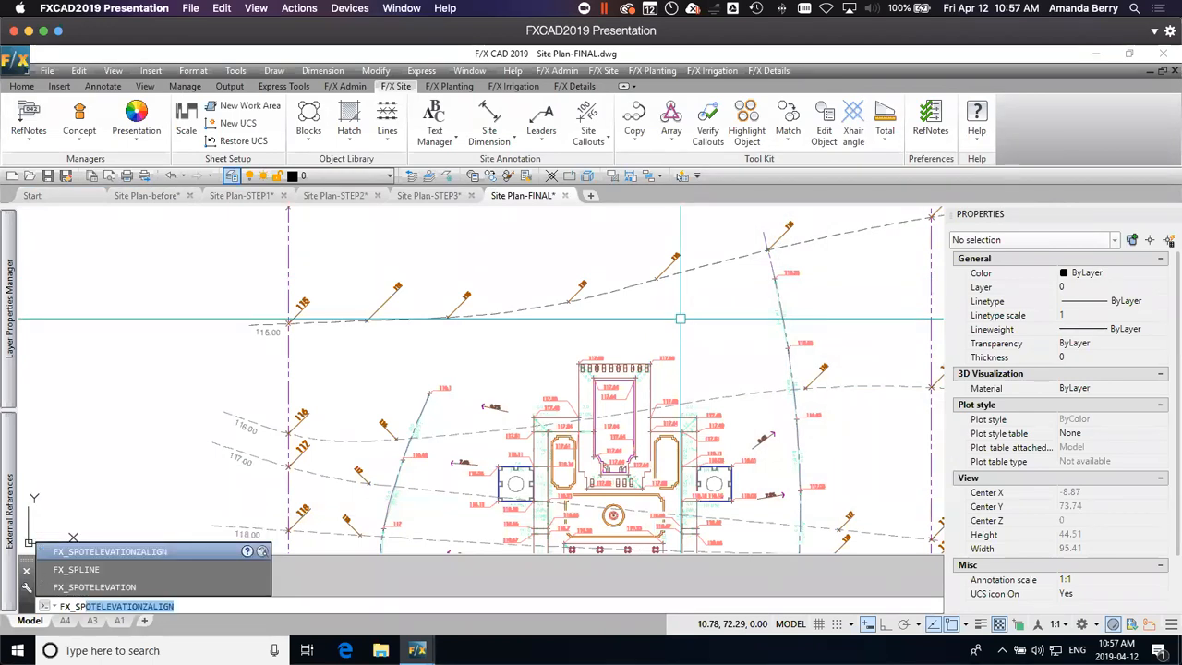
key("Return")
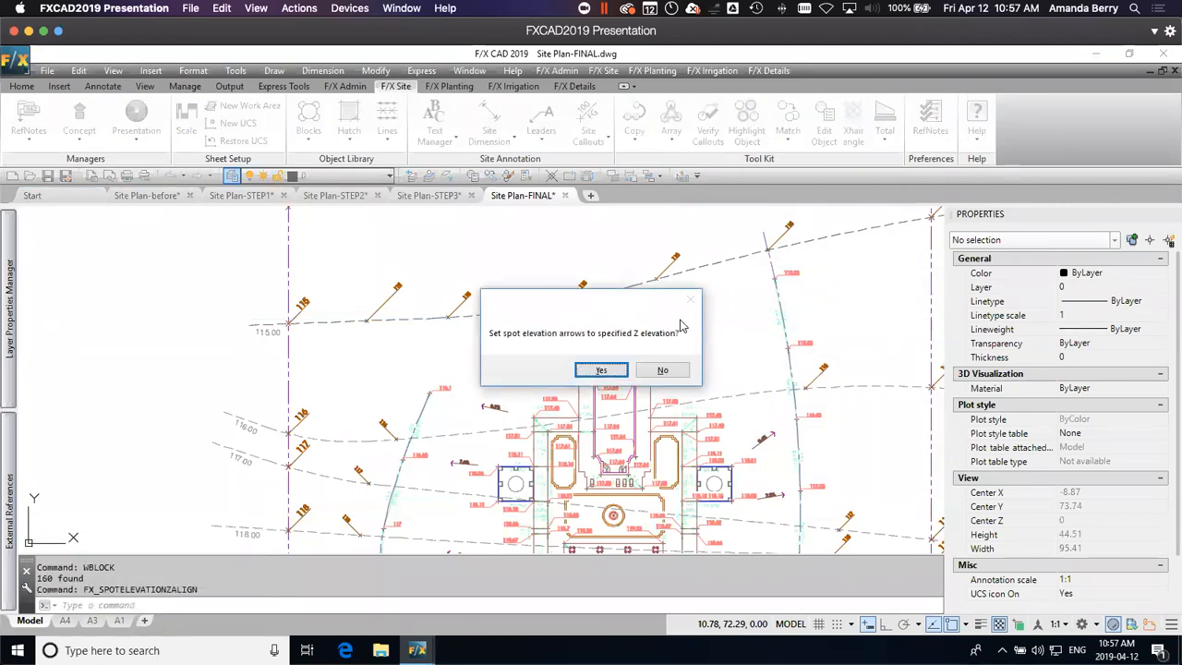
left_click(602, 370)
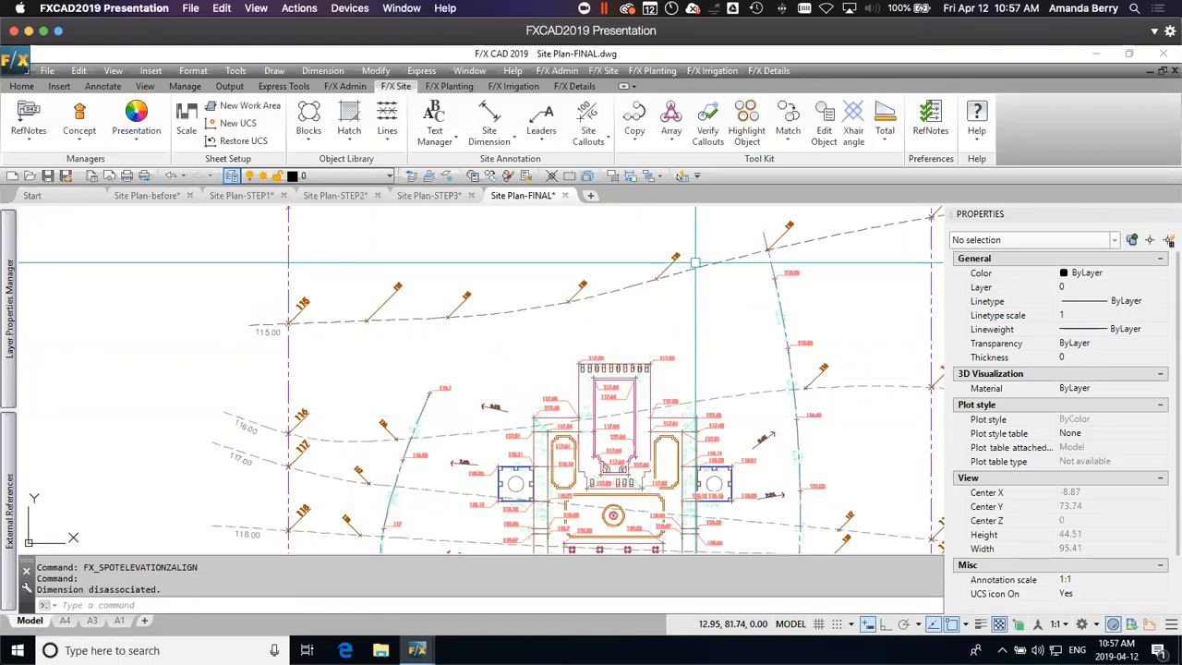
left_click(653, 276)
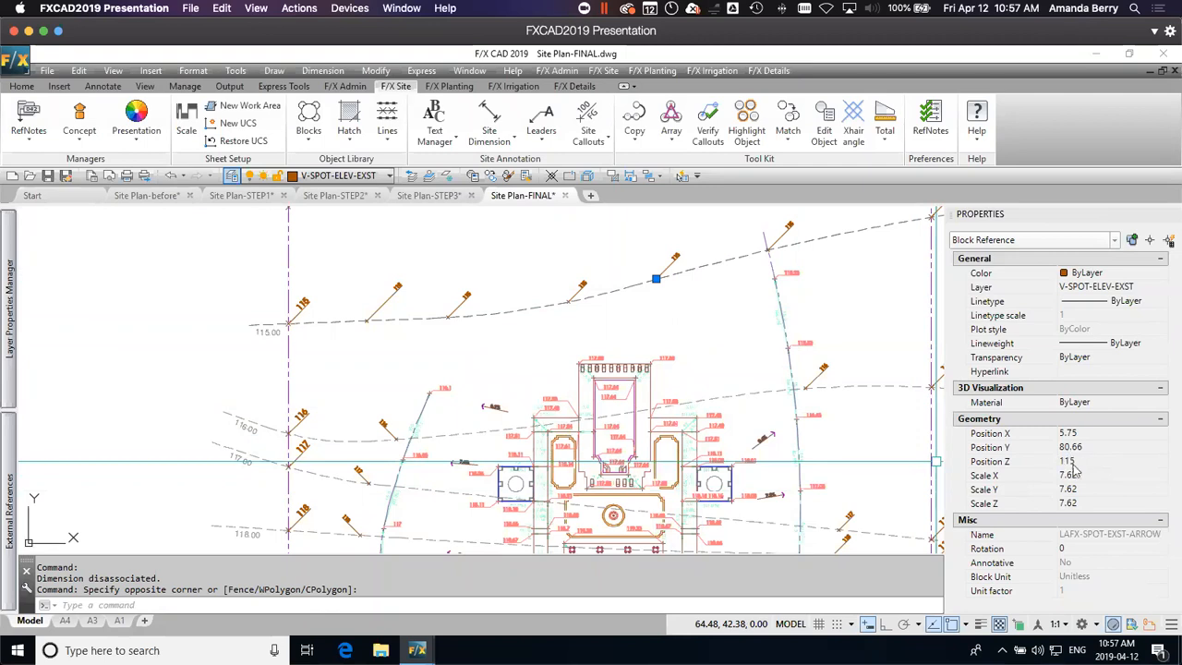
key("Escape")
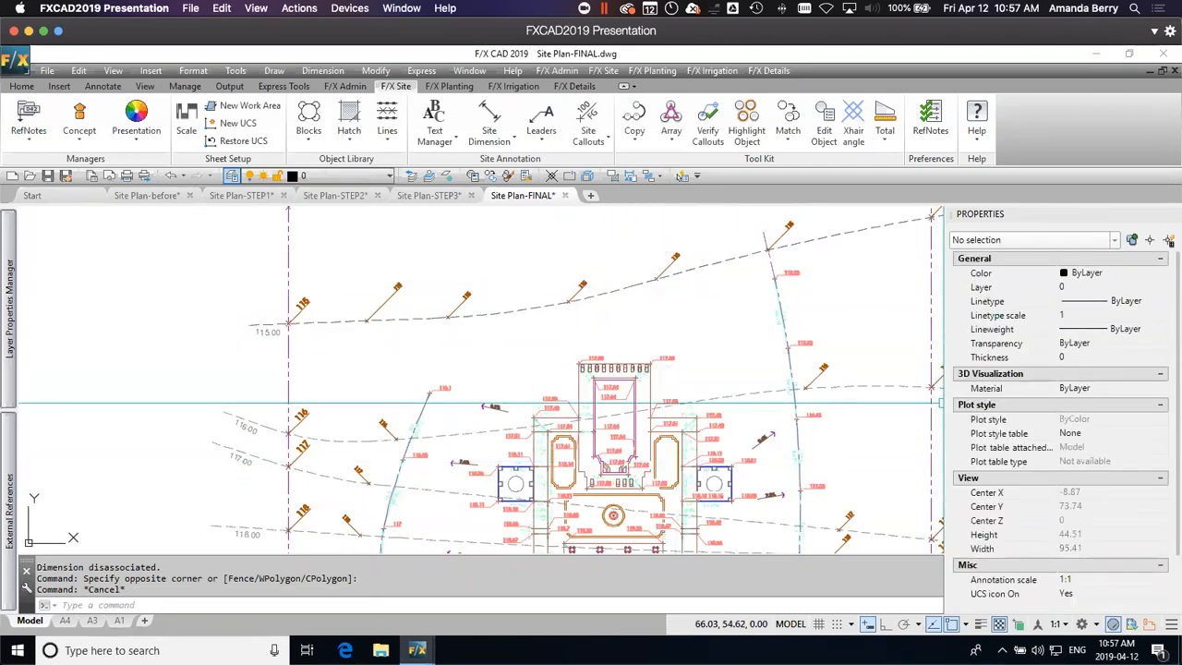
Step: Switch to SketchUp and start a file import into the Import.skp model
key("ctrl+Up")
left_click(688, 323)
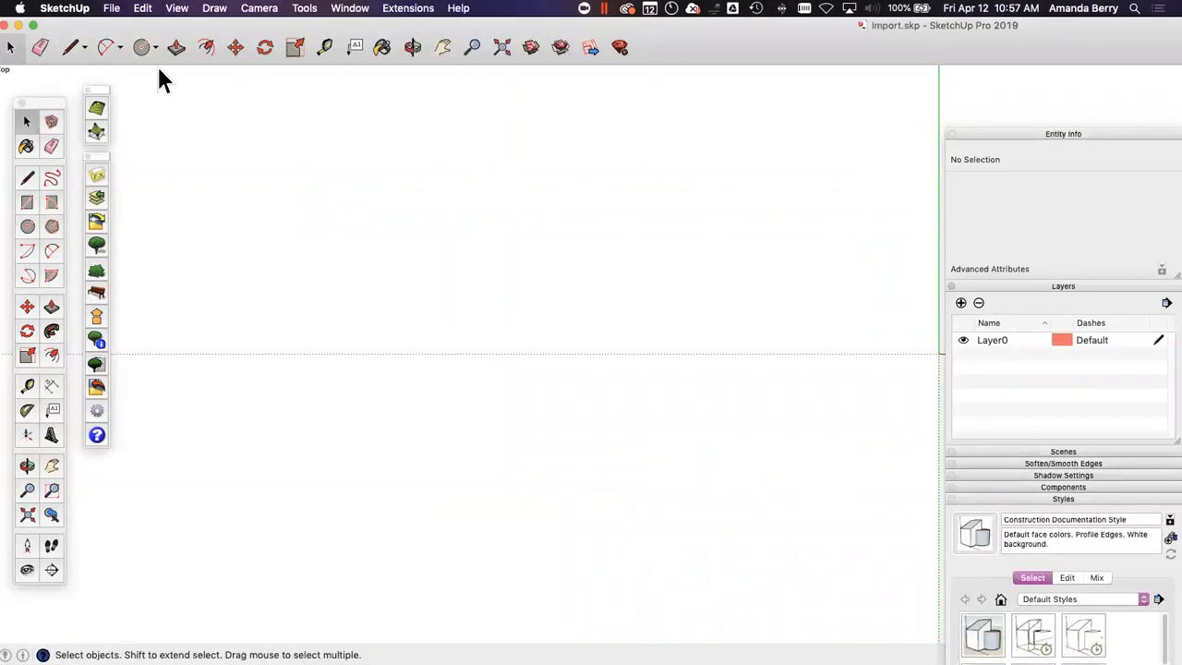
left_click(111, 8)
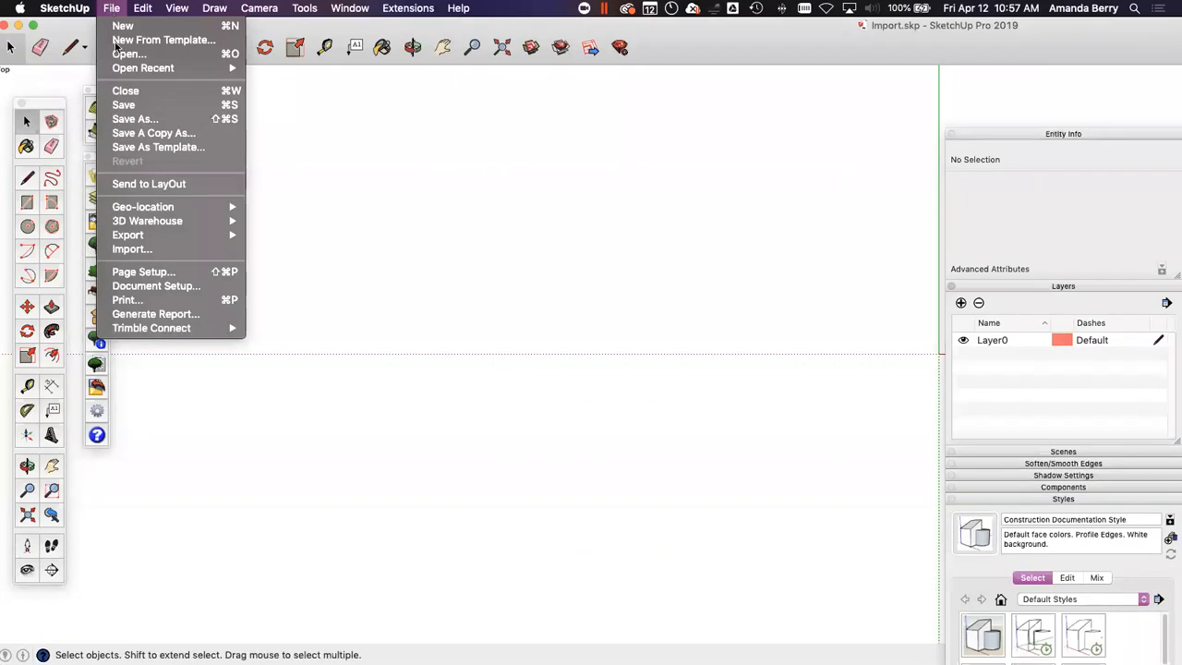
left_click(130, 250)
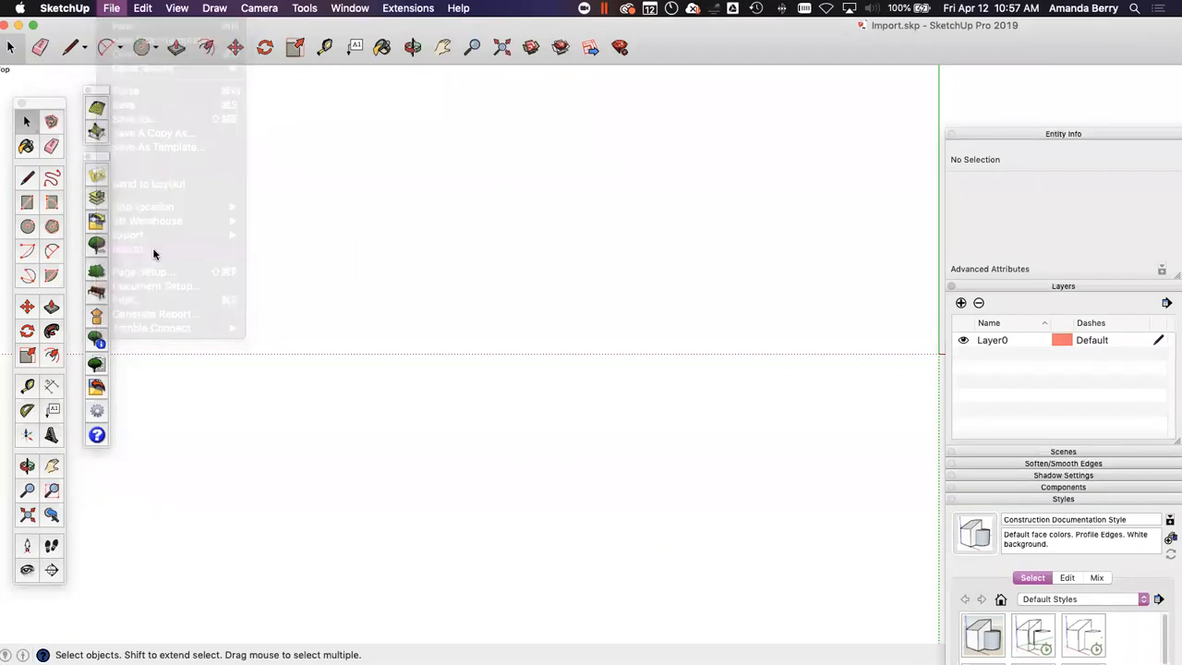
left_click_drag(821, 34, 466, 7)
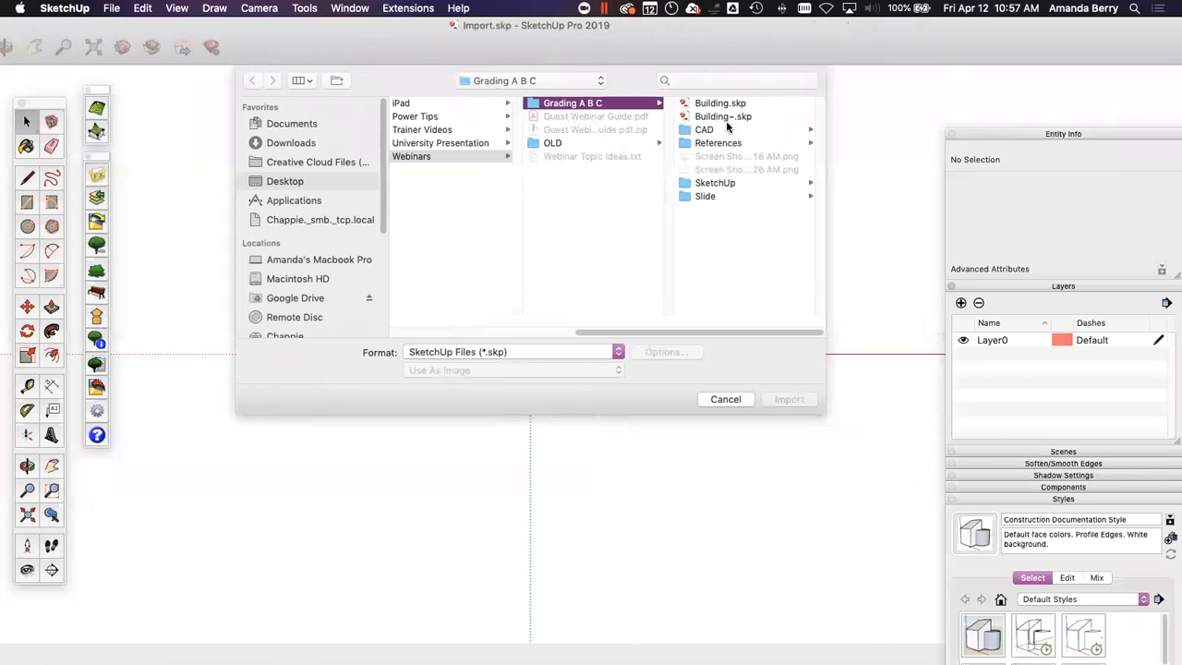
Step: Browse to the Working folder inside CAD and set the import format to AutoCAD Files (*.dwg, *.dxf)
left_click(718, 131)
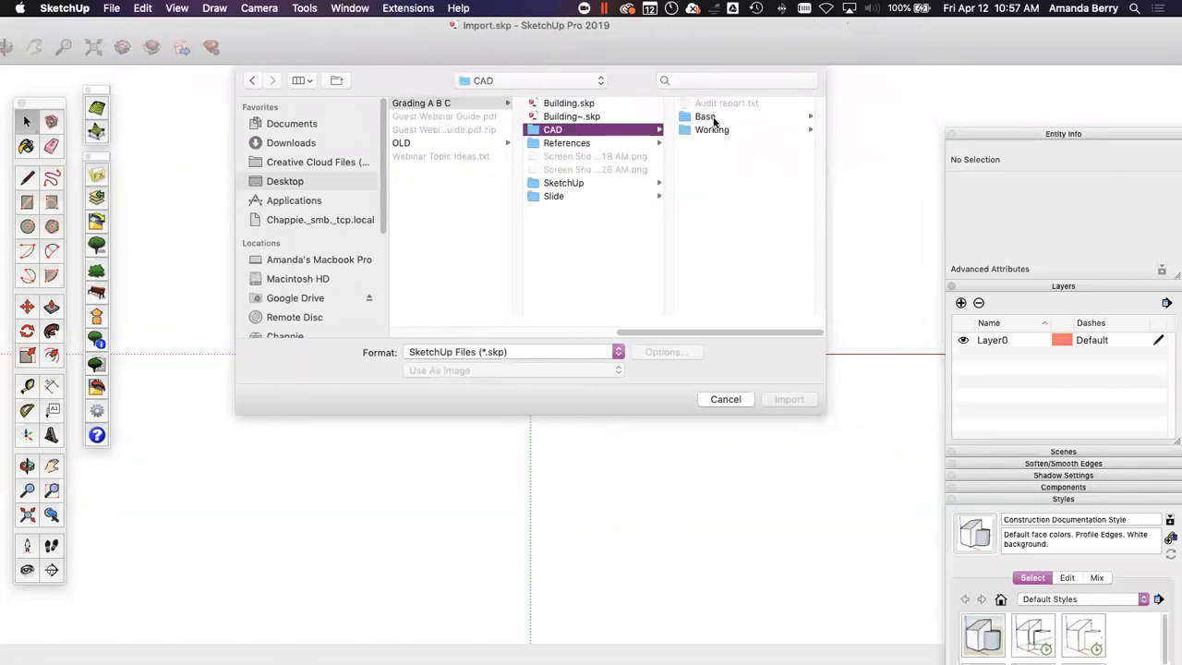
left_click(707, 117)
left_click(585, 130)
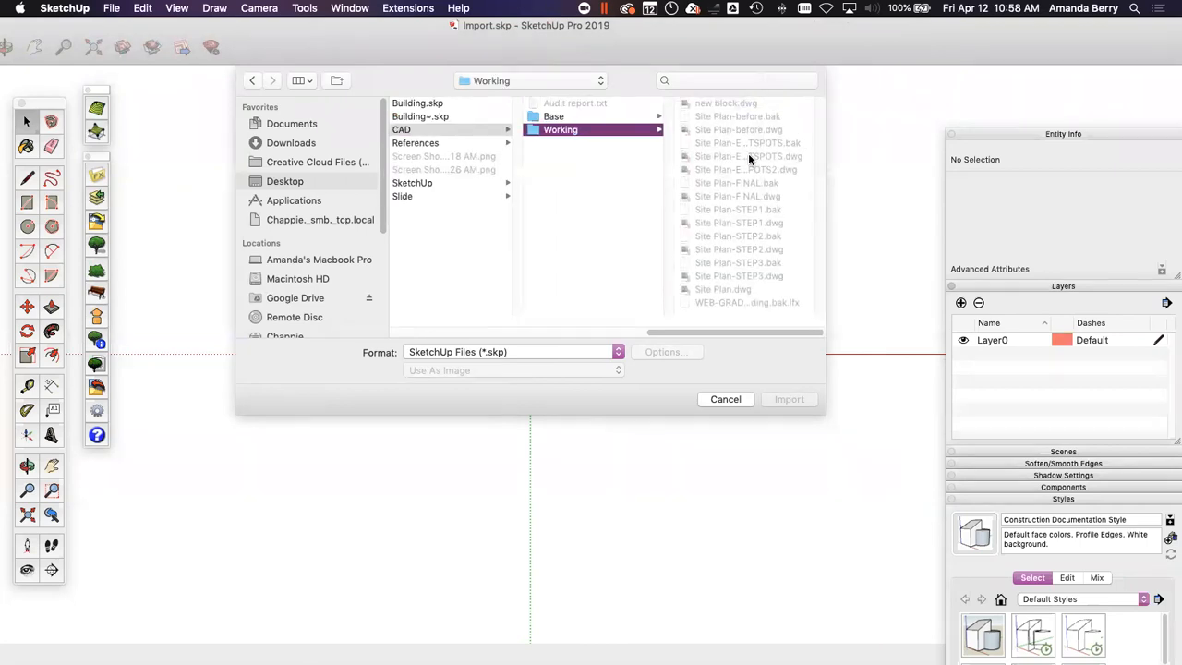
left_click(571, 352)
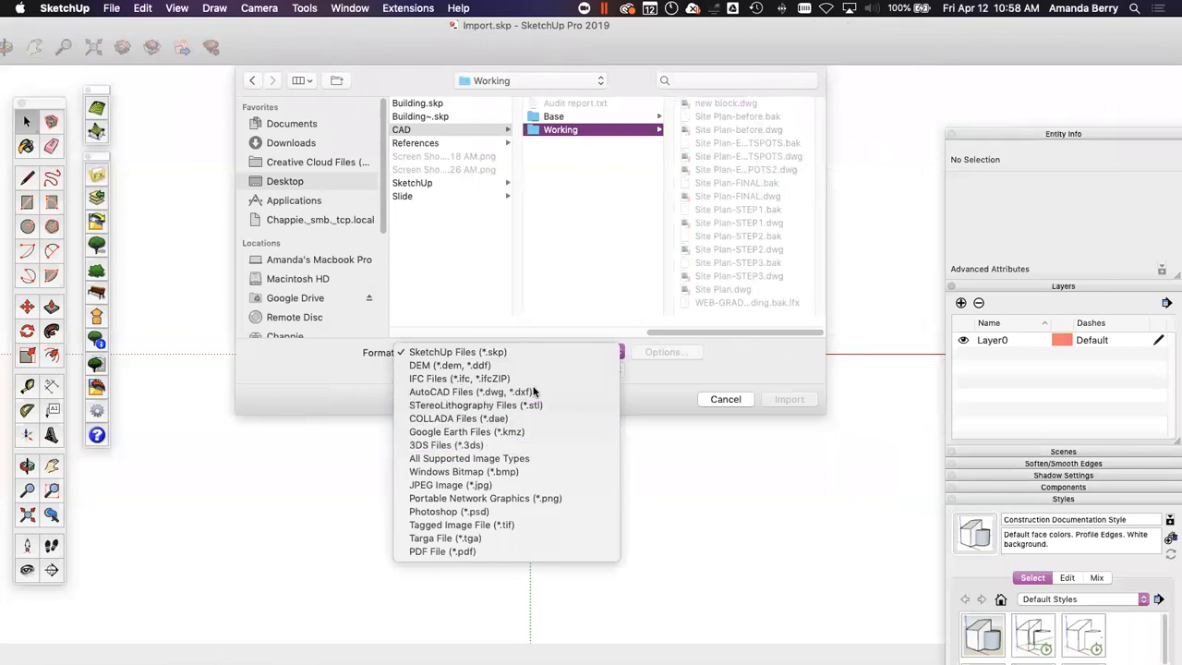
left_click(534, 392)
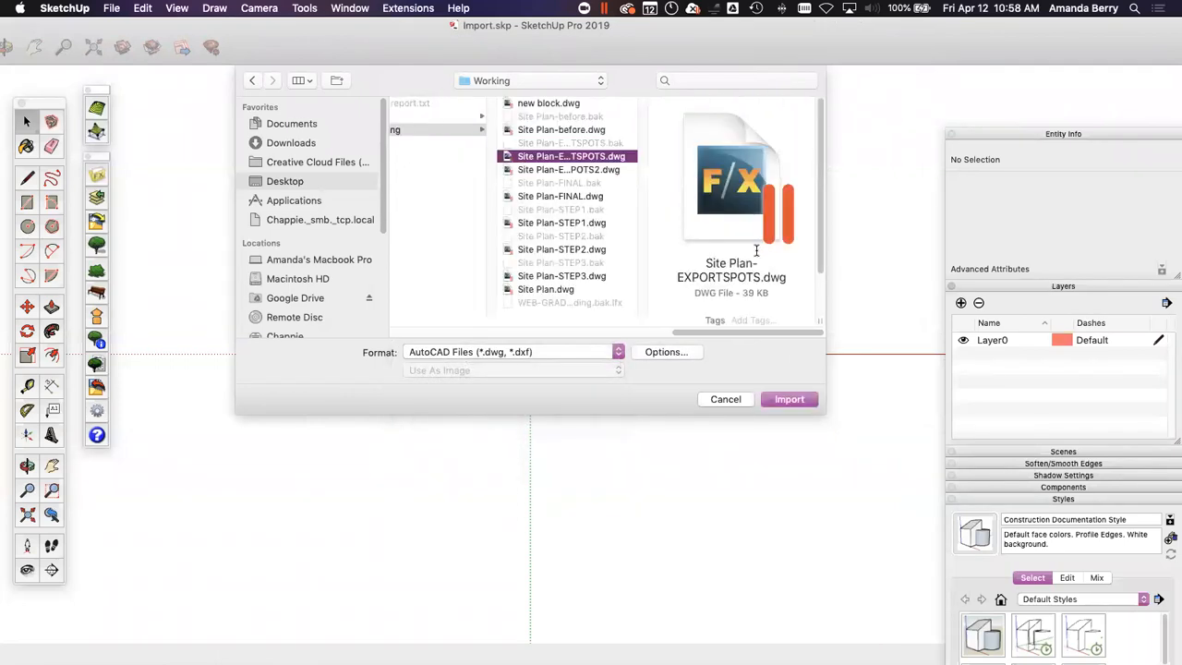
Step: Import Site Plan-EXPORTSPOTS.dwg into the Import.skp model and view the imported spot markers in 3D
left_click(788, 400)
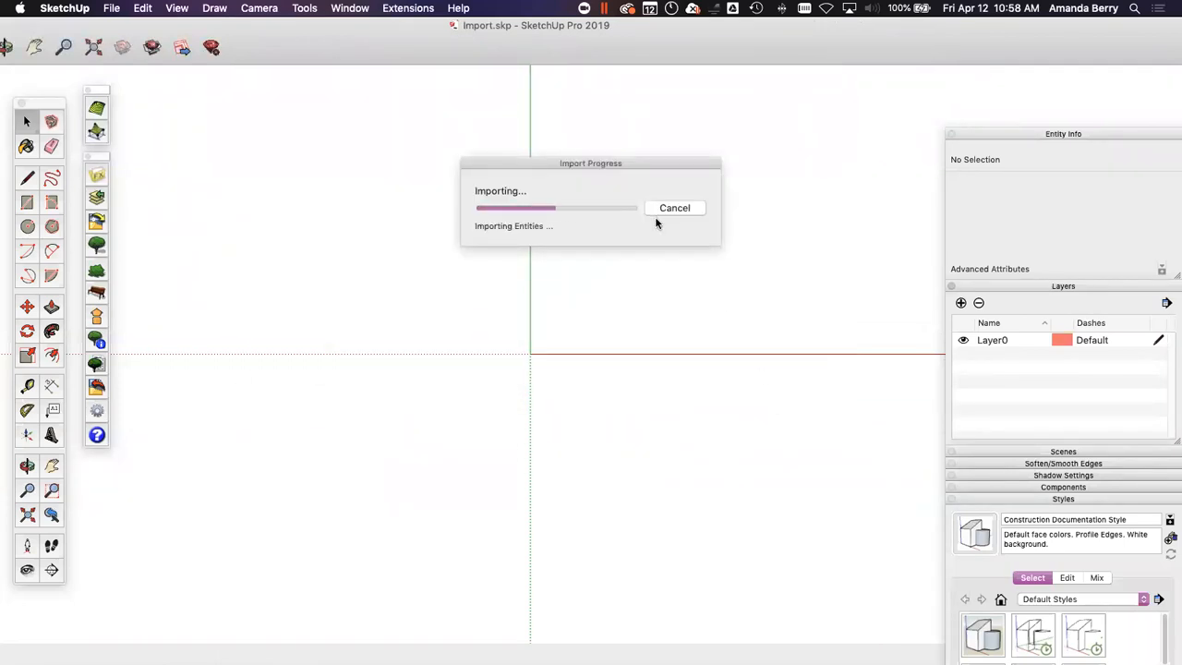
left_click(679, 408)
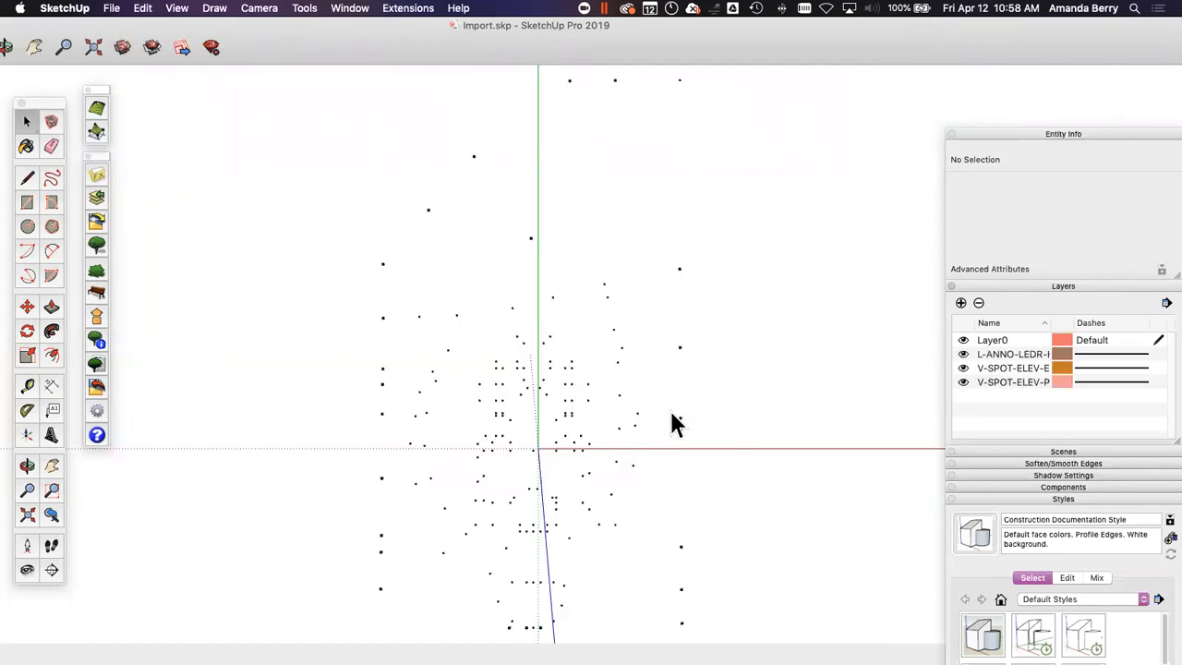
middle_click_drag(549, 464, 350, 118)
scroll(472, 446, "up", 5)
scroll(508, 378, "up", 6)
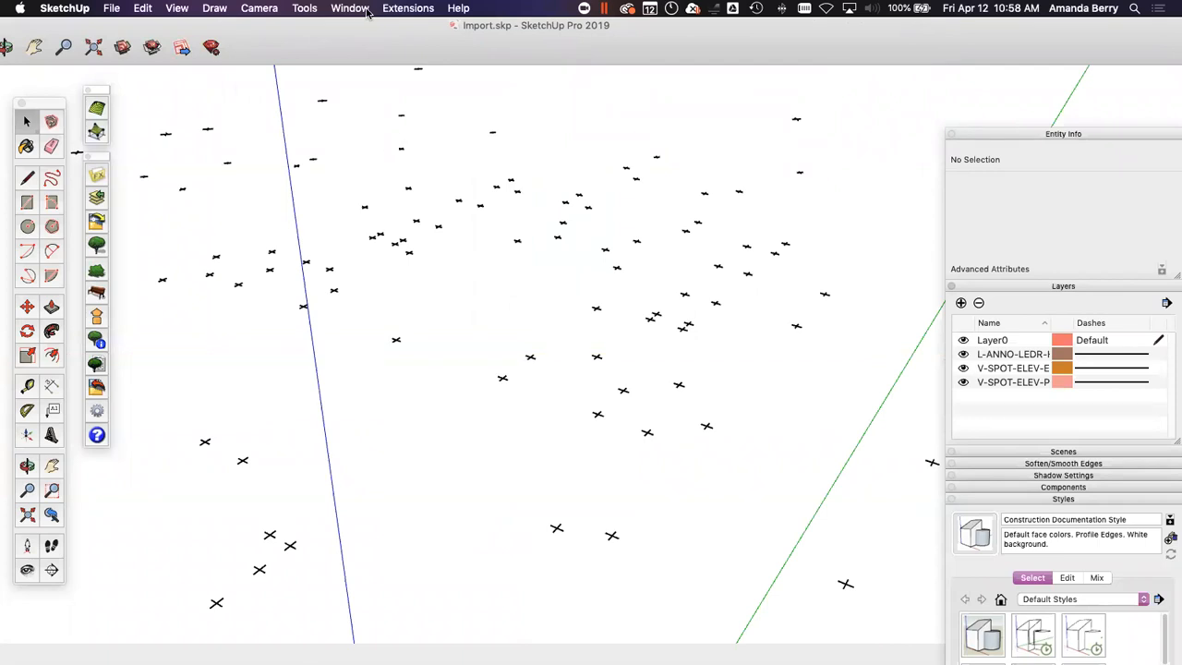
Step: Look through the Guide Tools extension commands for placing construction points in the imported spot model
left_click(304, 10)
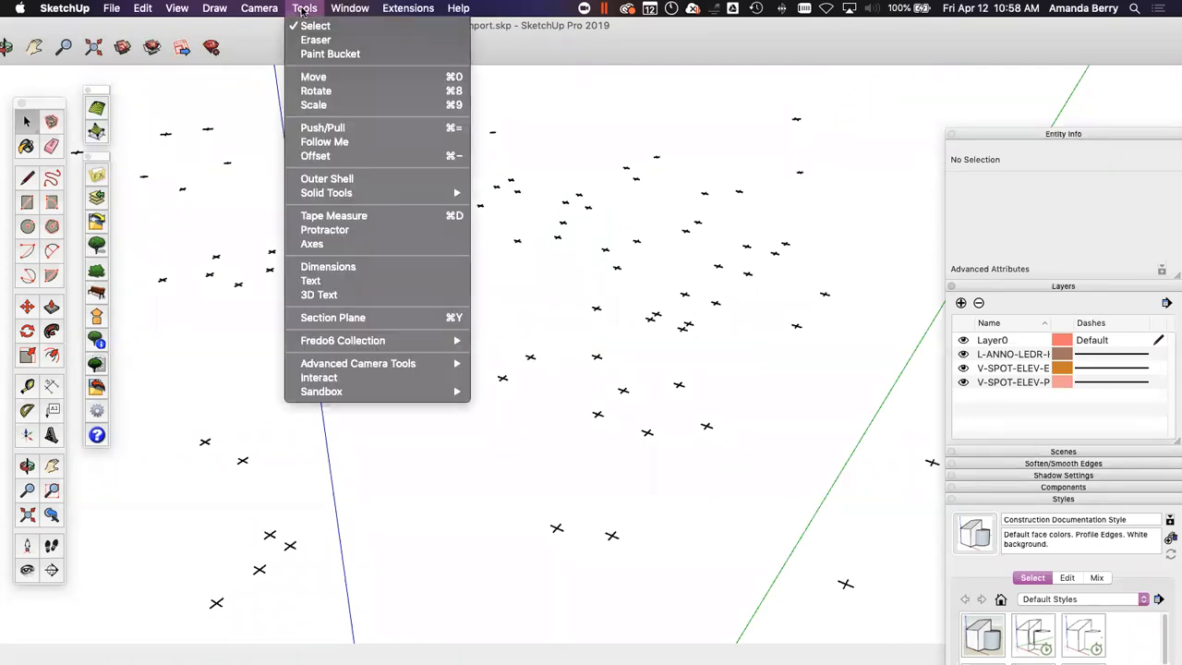
mouse_move(407, 7)
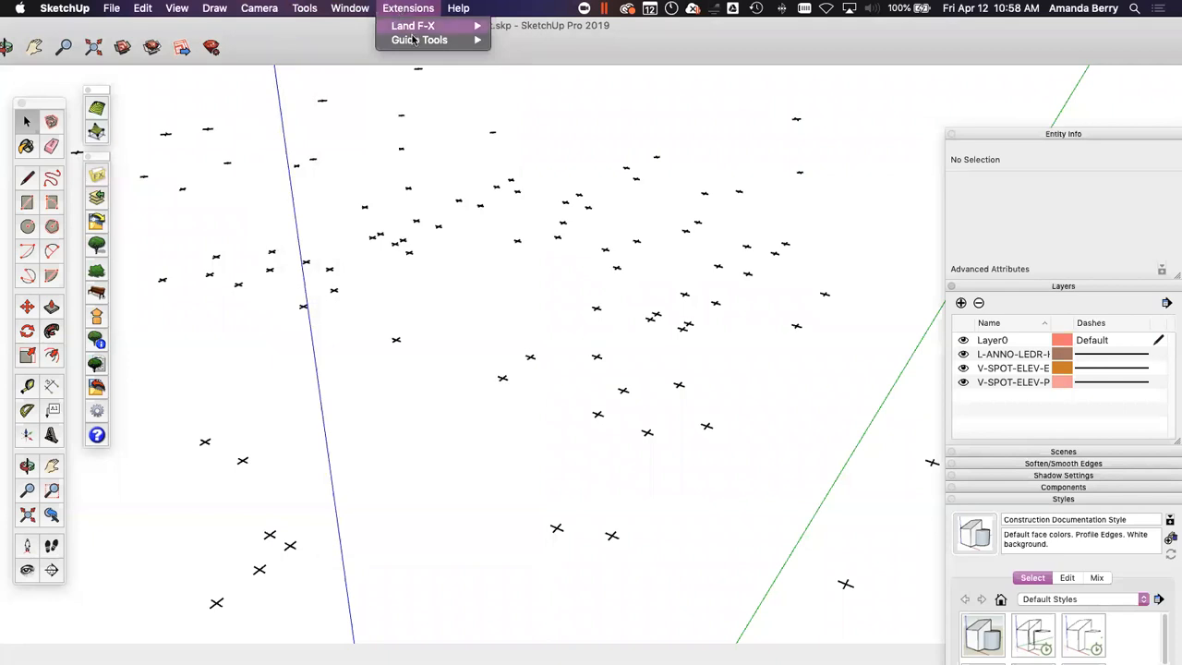
mouse_move(434, 40)
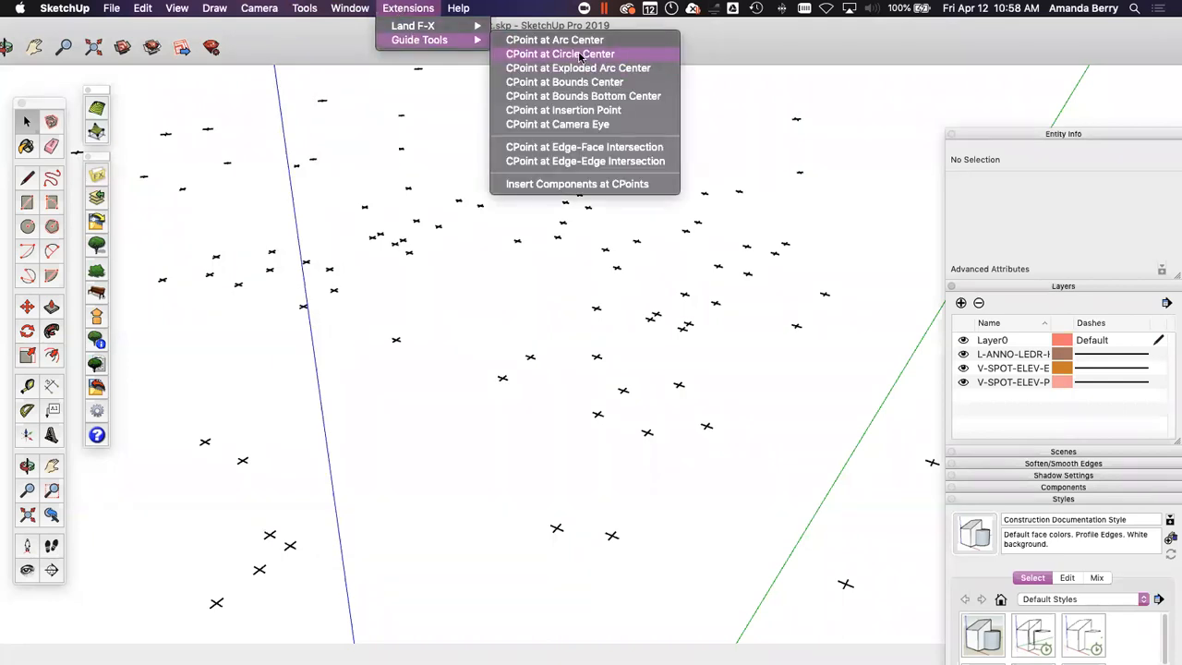
left_click(527, 57)
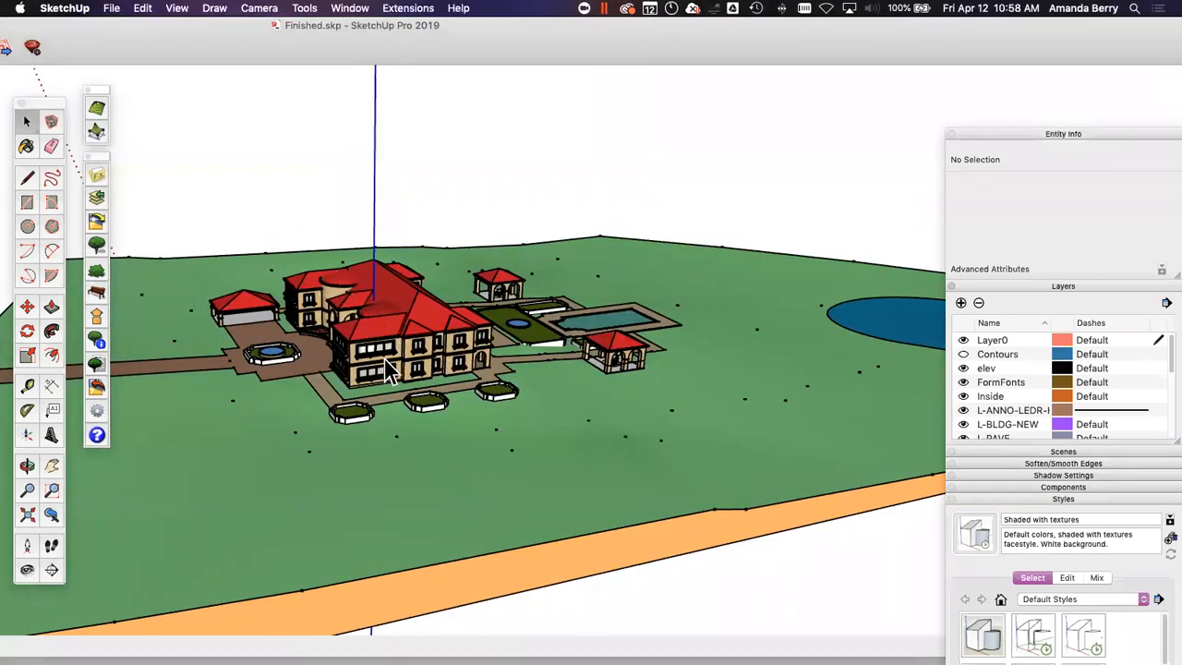
Step: Examine the graded terrain around the building, planters and pool in the Finished.skp model
scroll(426, 409, "up", 5)
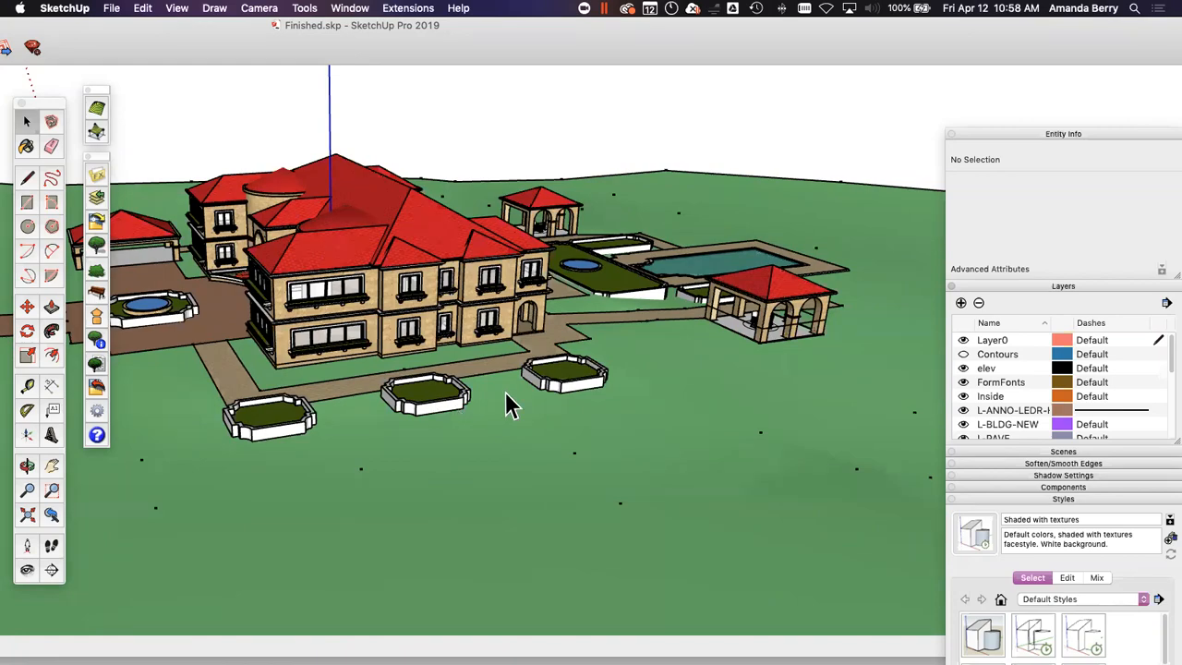
middle_click_drag(535, 409, 653, 387)
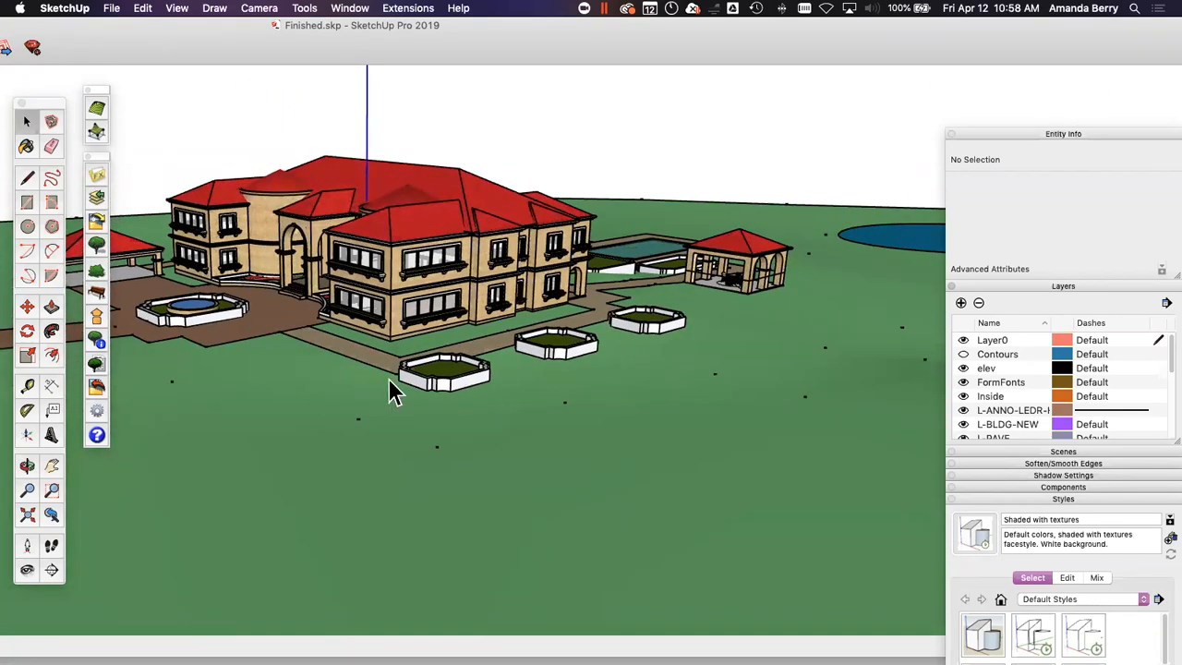
middle_click_drag(626, 296, 532, 340)
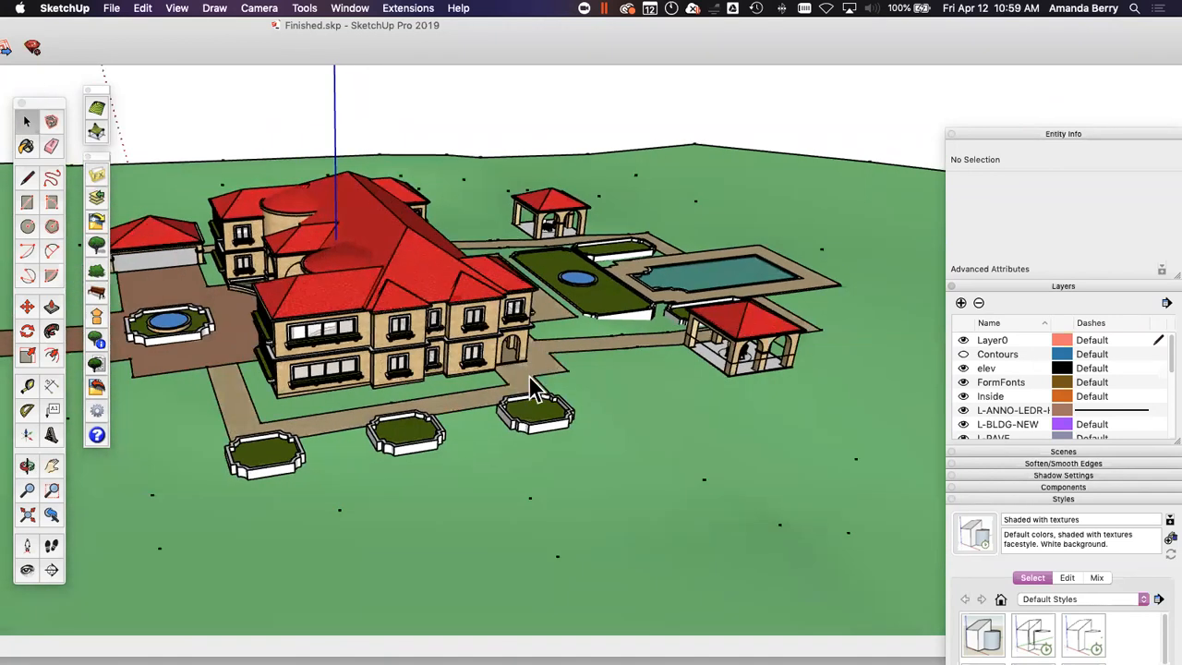
scroll(529, 378, "down", 3)
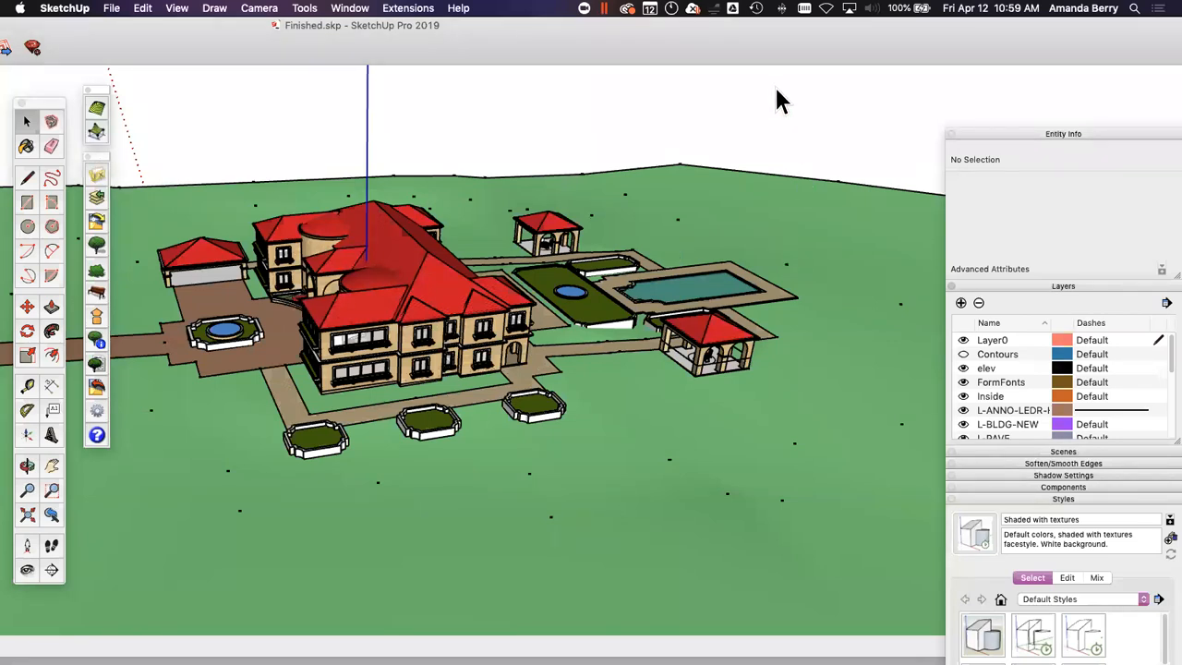
Step: Switch to the Google Slides presentation in Chrome and show the support contact slide, number 19
key("ctrl+Up")
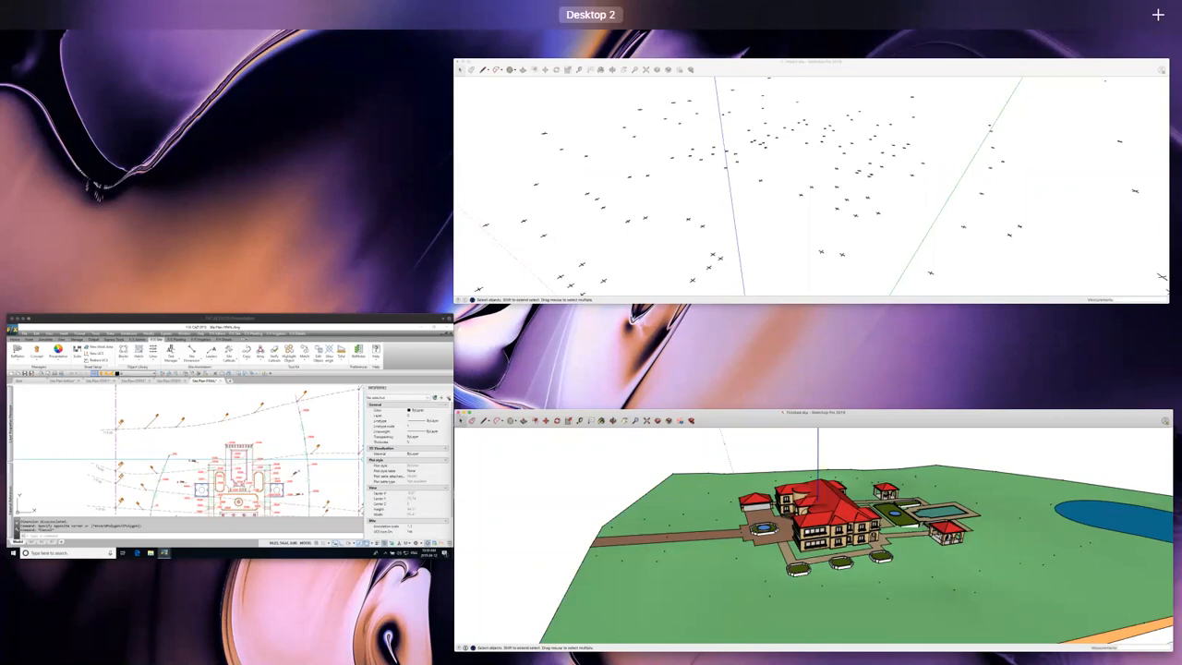
left_click(1122, 642)
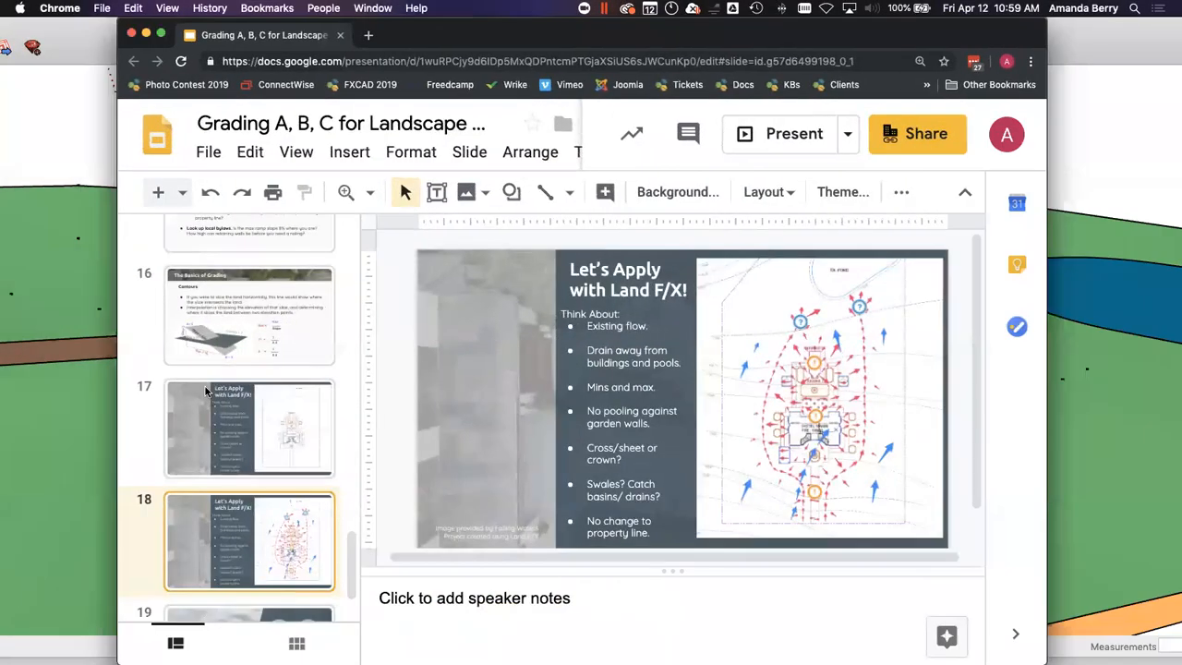
scroll(280, 473, "down", 2)
left_click(275, 523)
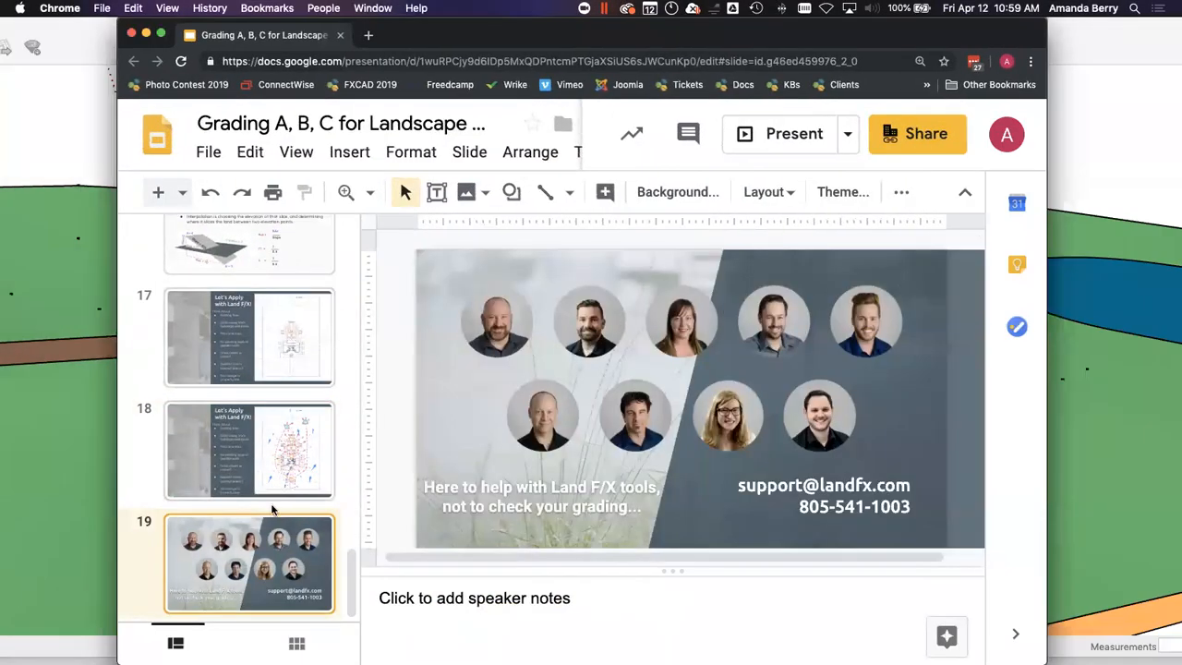
Step: Show slide 5, Other Fantastic Resources, in the grading presentation
scroll(855, 400, "up", 2)
left_click(291, 574)
scroll(279, 459, "up", 10)
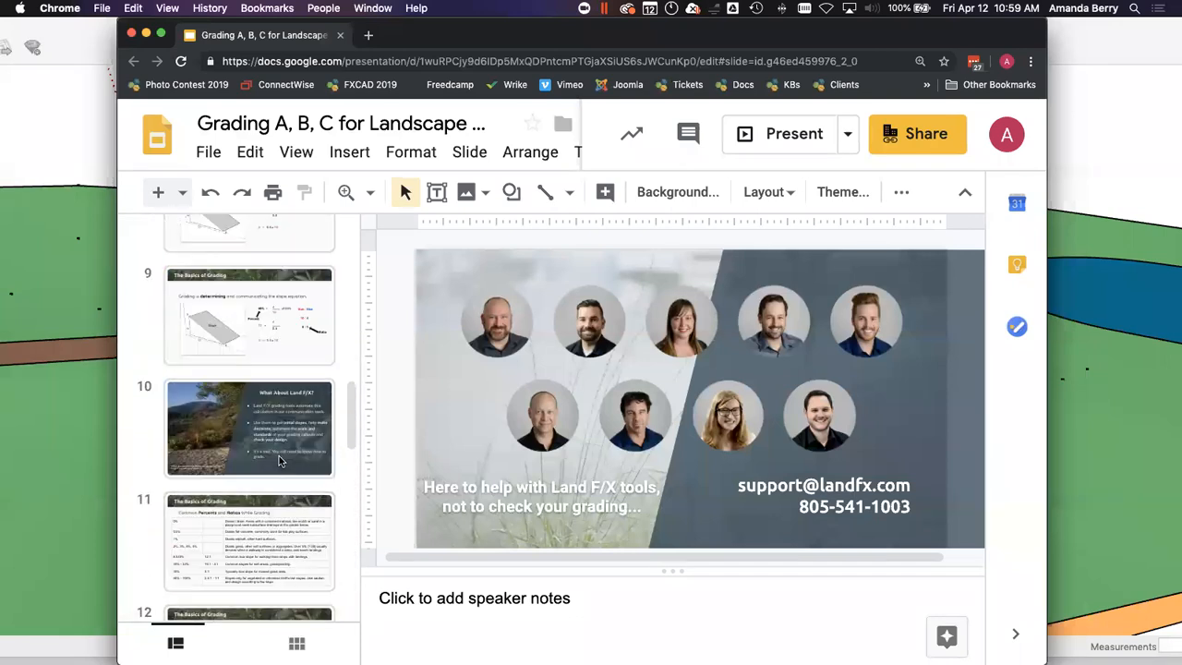
scroll(279, 455, "up", 8)
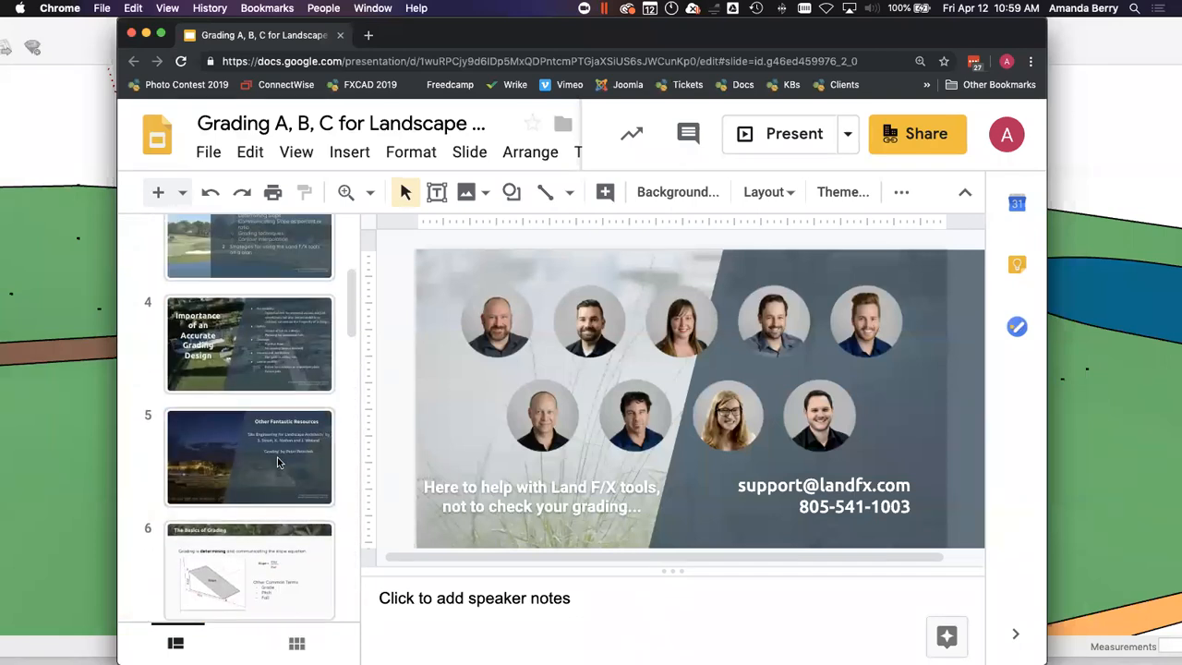
left_click(277, 457)
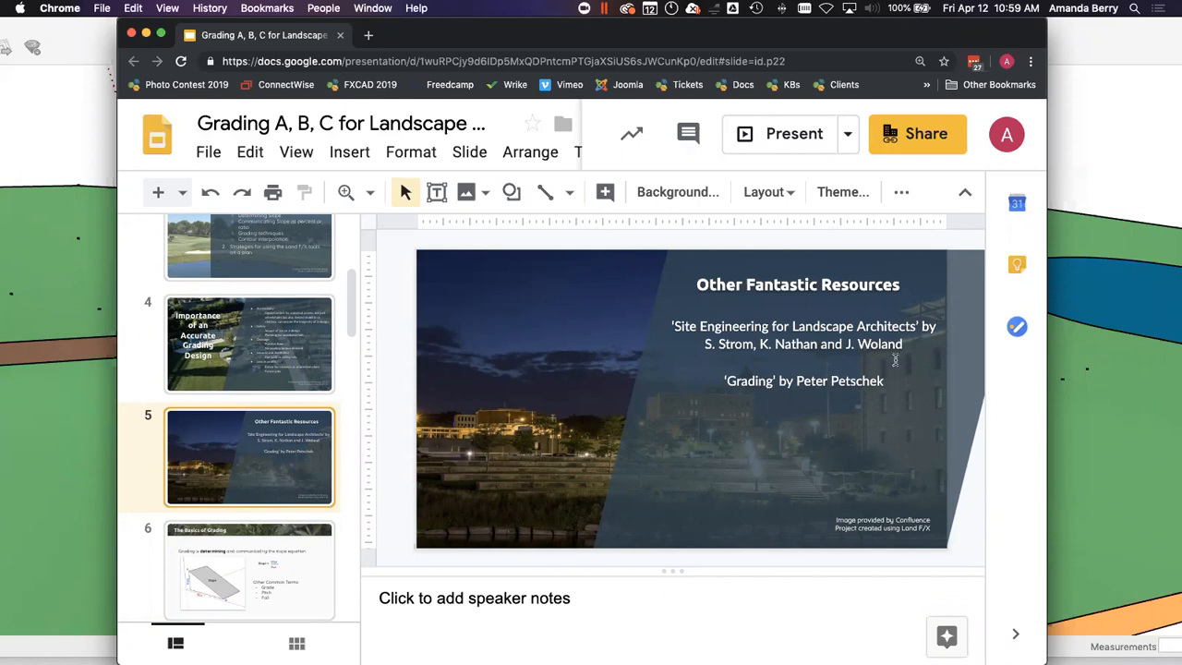
Step: Switch to F/X CAD with the Site Plan-FINAL drawing
left_click(1127, 152)
key("ctrl+Up")
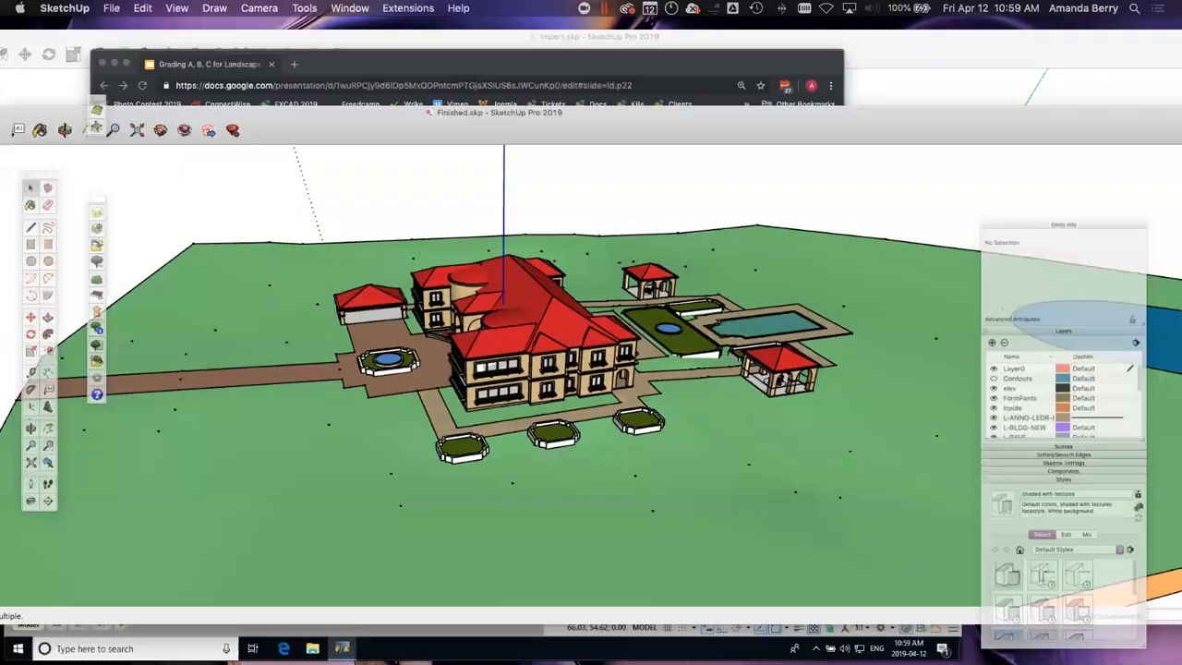
left_click(286, 533)
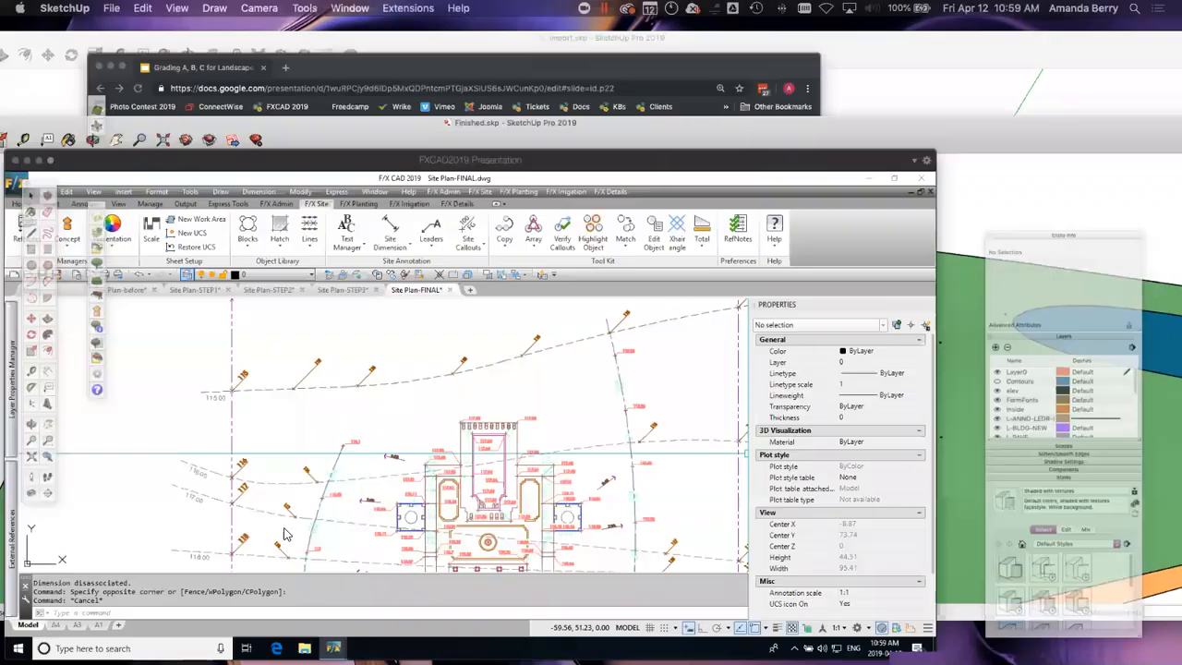
Step: Examine the spot elevations, slope callouts and contours across the hotel site from the northern terraces to the southern driveway
middle_click_drag(695, 459, 652, 292)
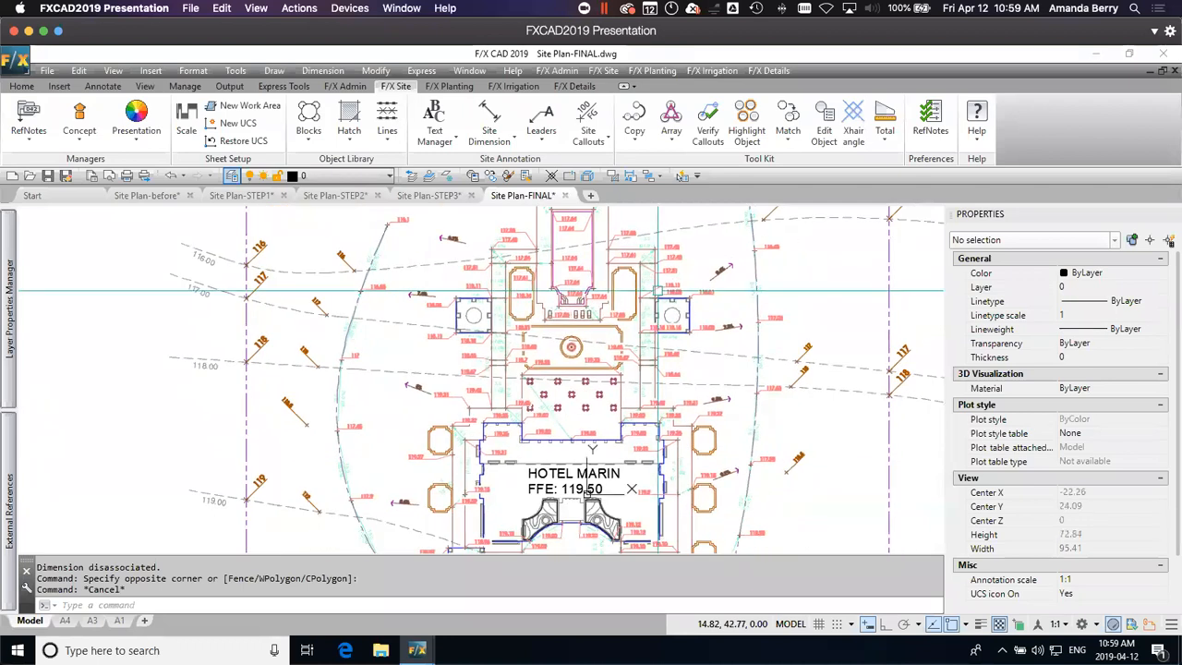
middle_click_drag(570, 482, 561, 333)
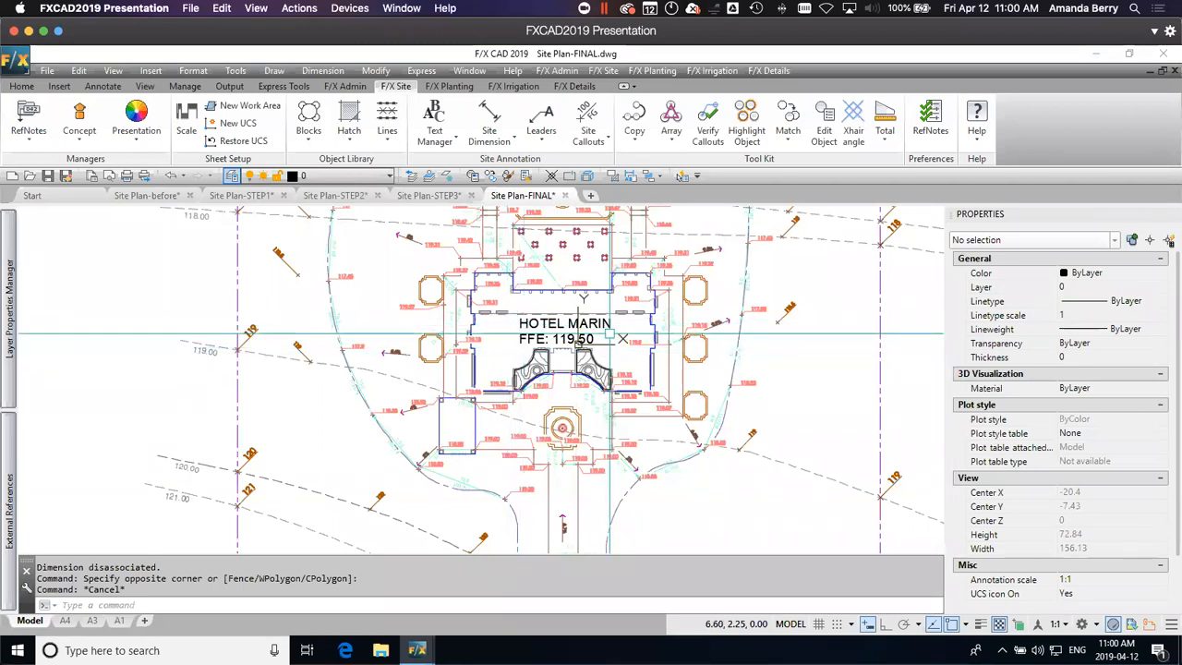
scroll(612, 363, "down", 4)
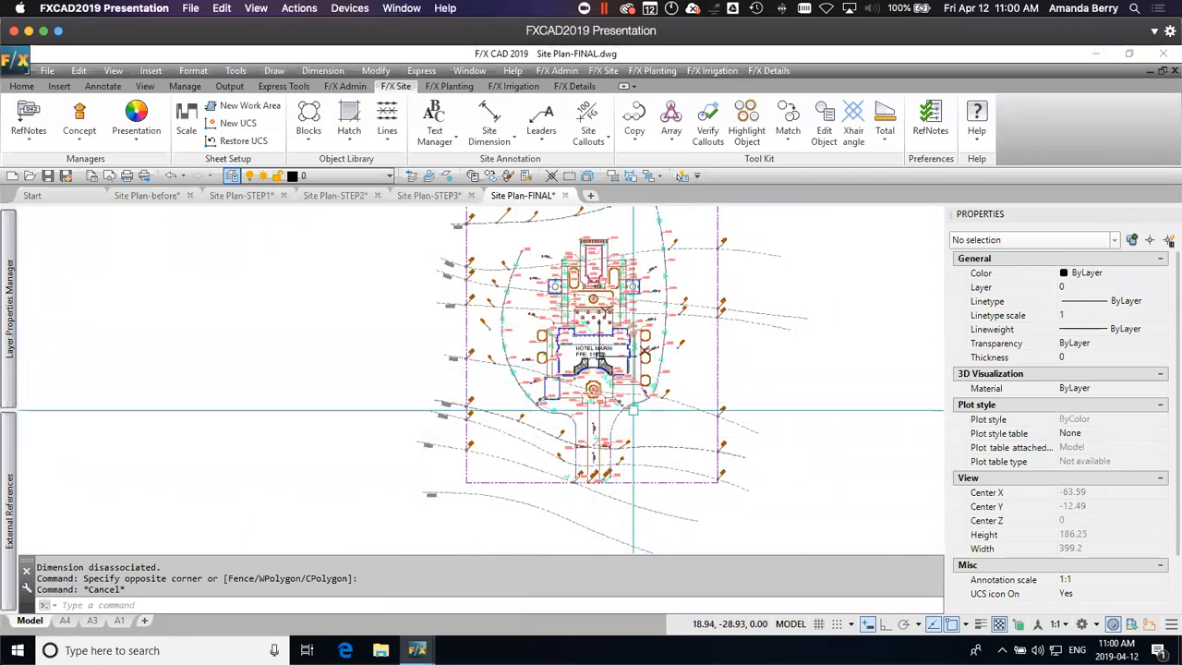
scroll(602, 379, "up", 2)
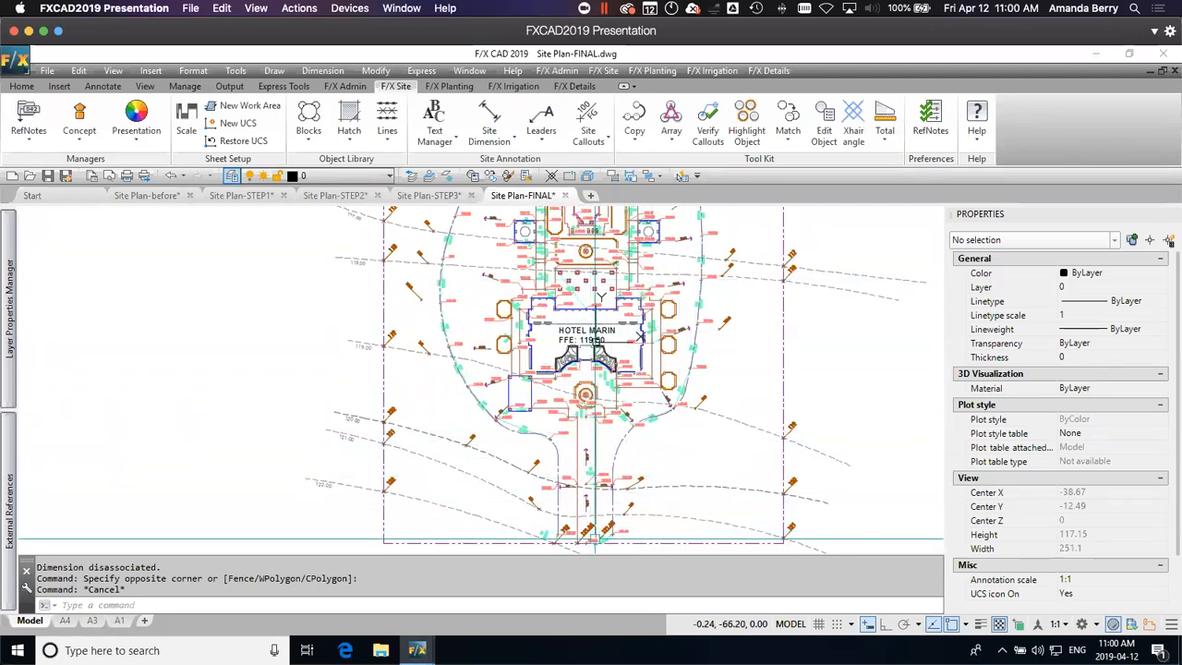
middle_click_drag(662, 270, 689, 390)
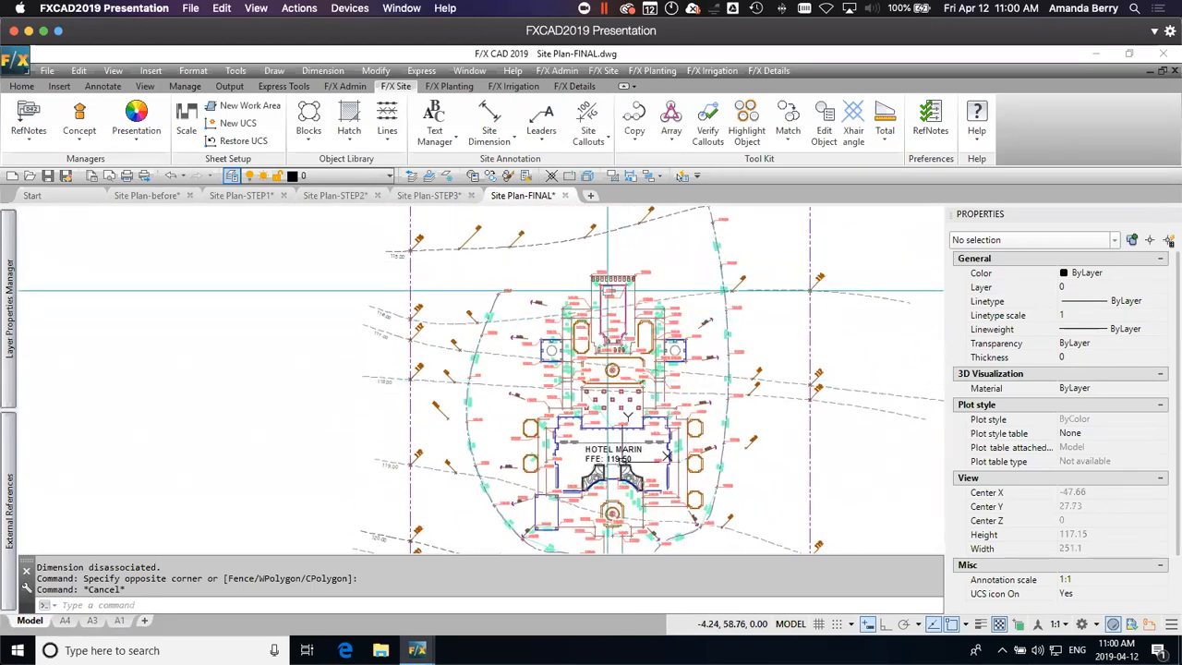
middle_click_drag(652, 520, 653, 318)
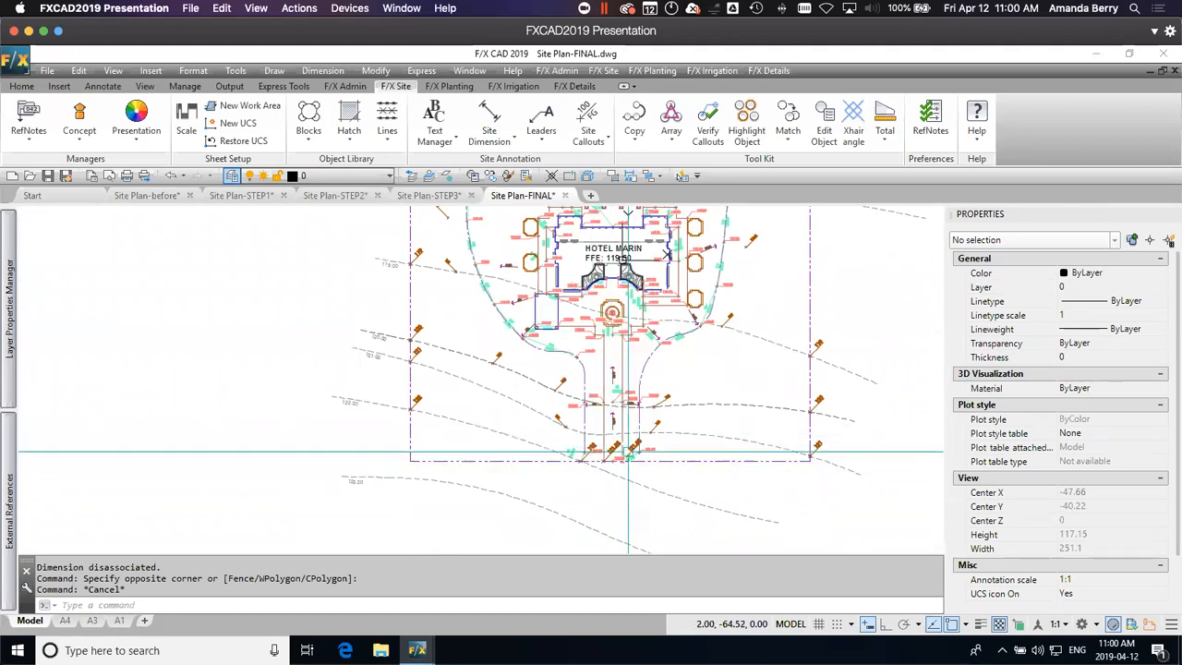
middle_click_drag(711, 353, 715, 461)
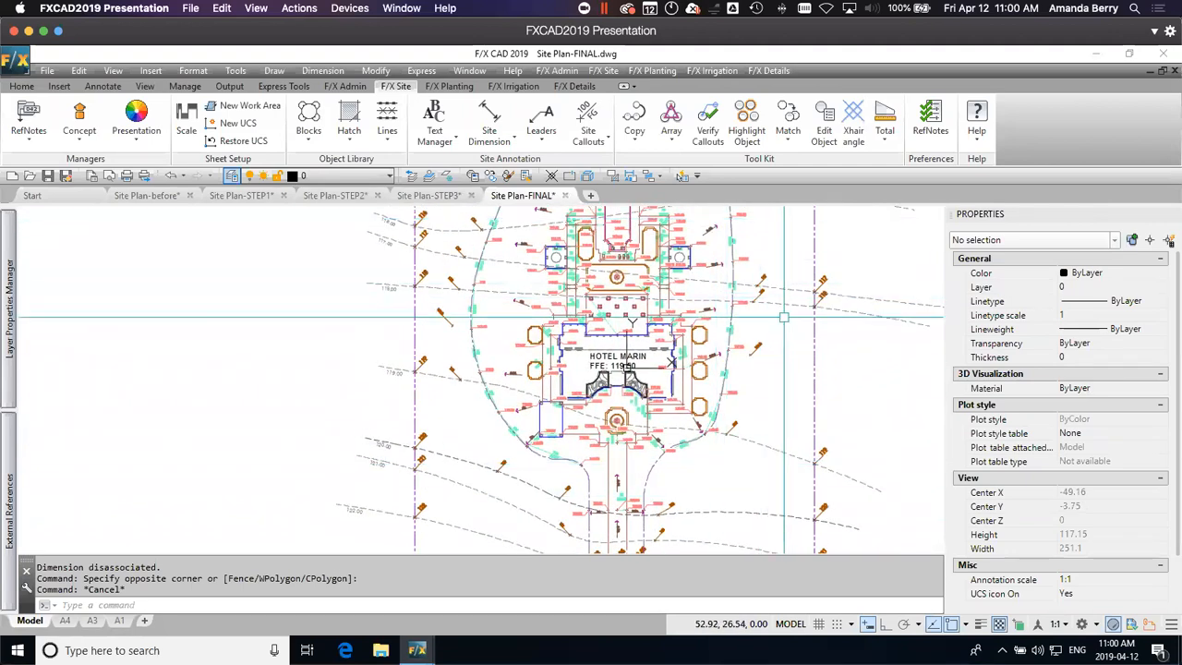
middle_click_drag(630, 474, 623, 402)
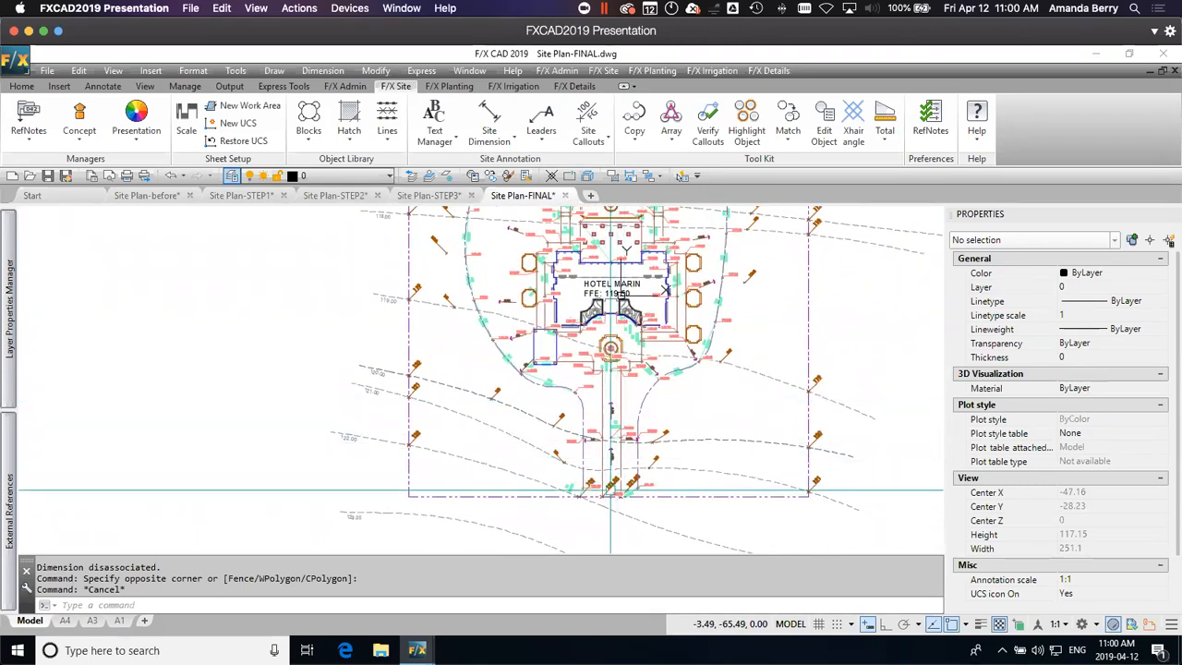
middle_click_drag(662, 313, 674, 461)
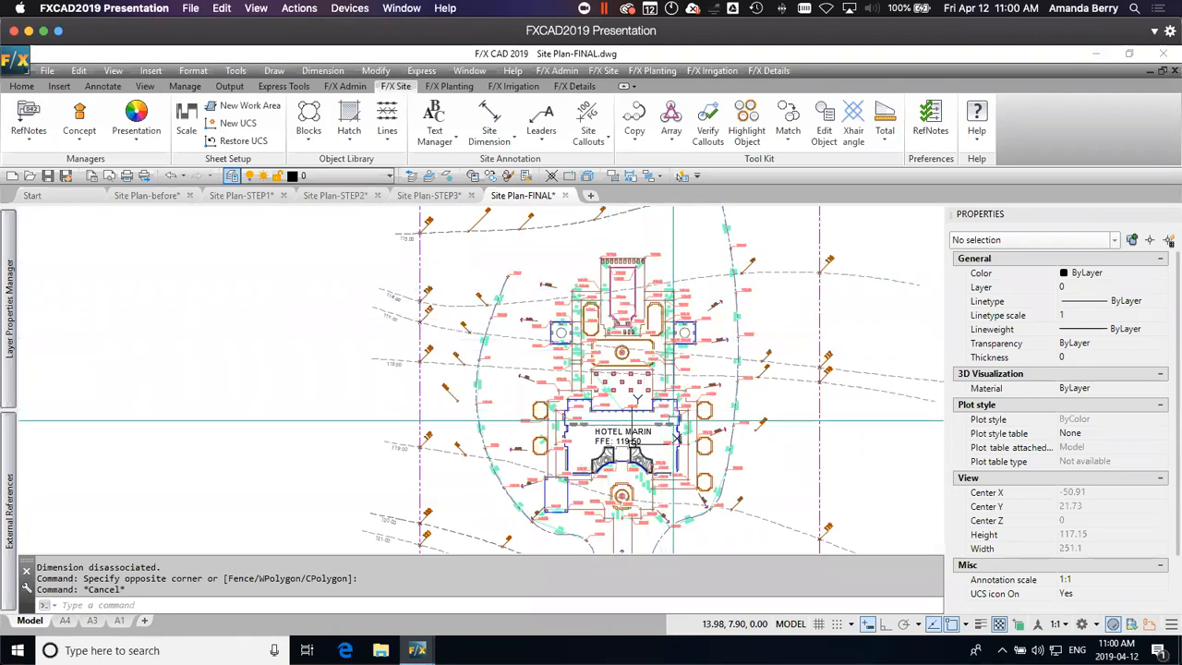
middle_click_drag(679, 442, 656, 330)
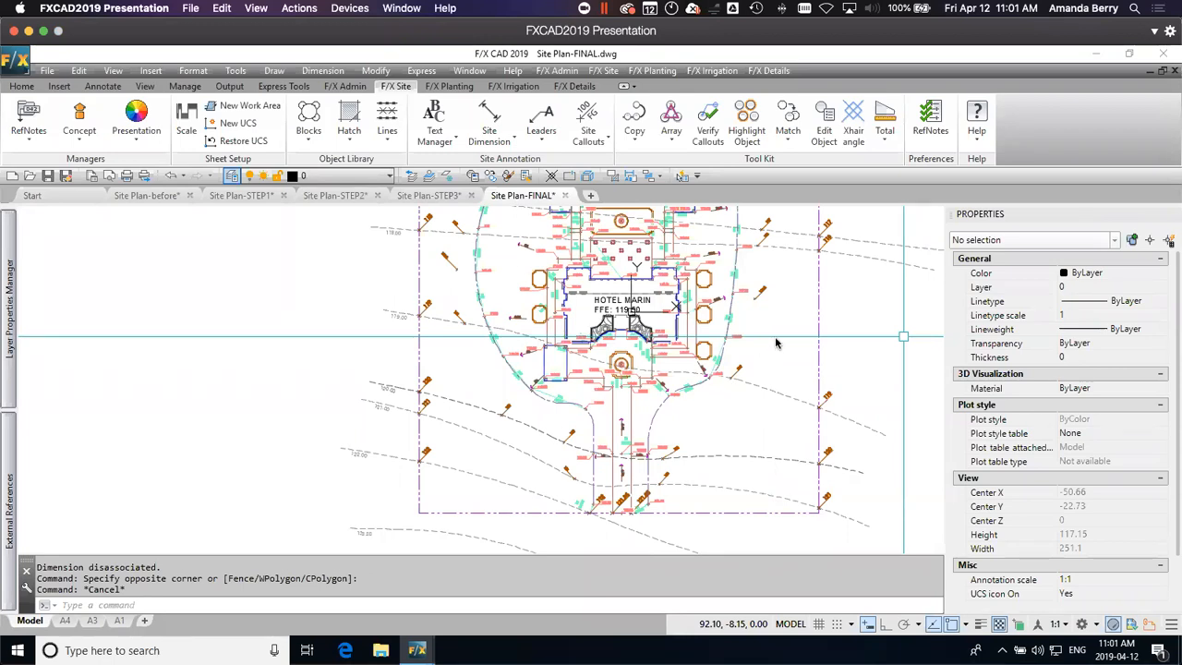
Step: Open the Site Plan-STEP1 drawing and check the Z position of the 118.53 spot elevation arrow southeast of the hotel
left_click(247, 196)
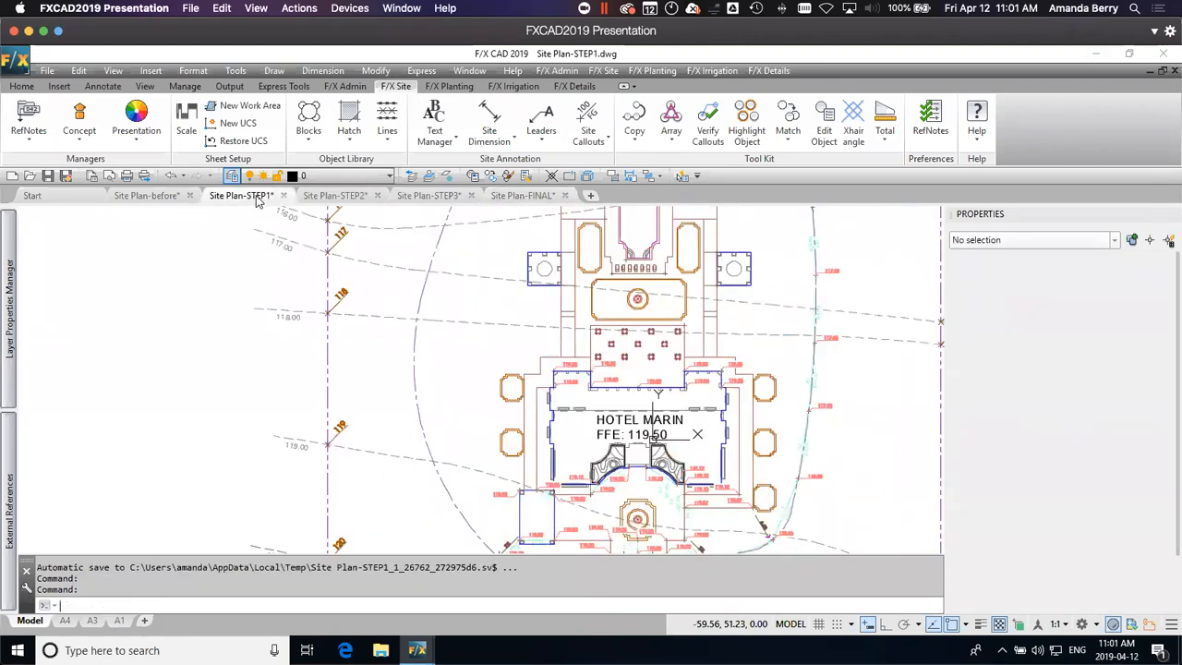
mouse_move(780, 410)
middle_mouse_down()
mouse_move(748, 409)
mouse_move(703, 280)
mouse_move(707, 248)
mouse_move(682, 222)
mouse_move(634, 217)
mouse_move(648, 221)
mouse_move(644, 210)
middle_mouse_up()
scroll(569, 370, "up", 5)
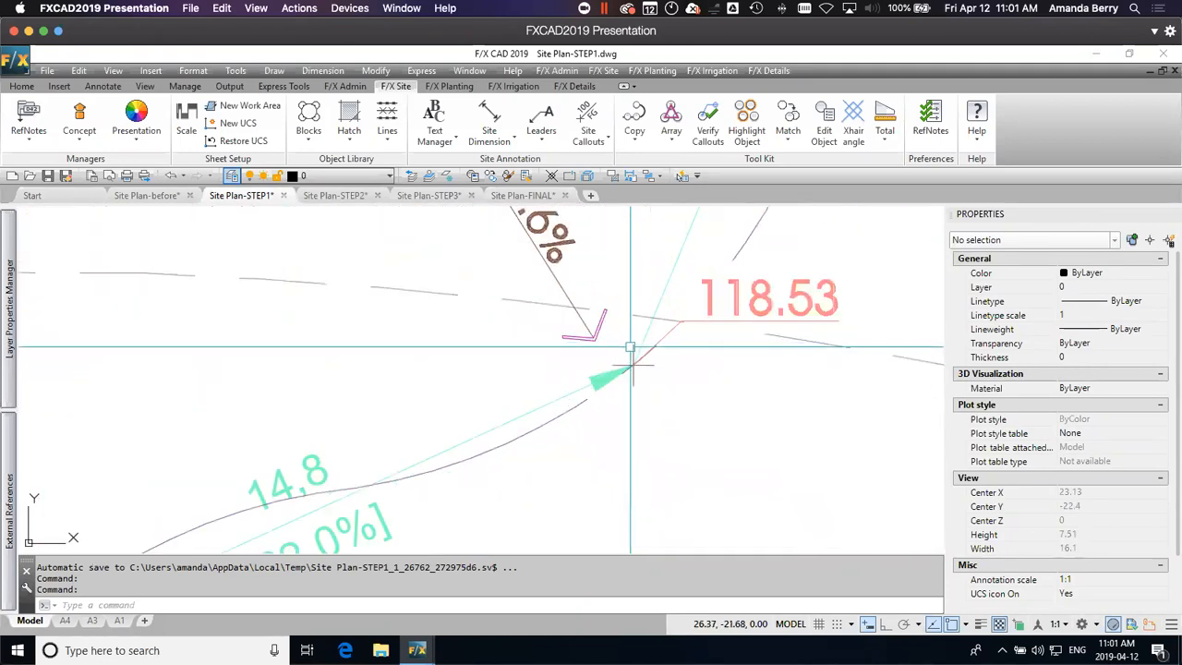
left_click(631, 345)
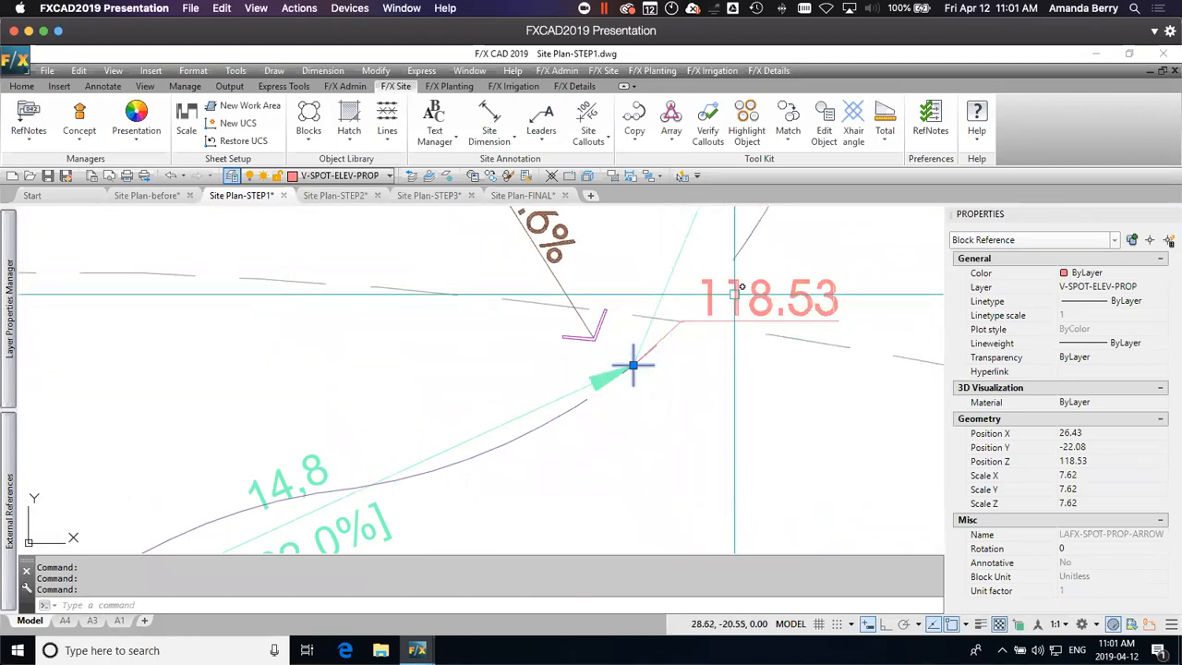
Step: Open the Site Plan-before drawing and check the Z position of the 119.02 spot elevation arrow near the fountain
scroll(634, 366, "down", 4)
left_click(152, 199)
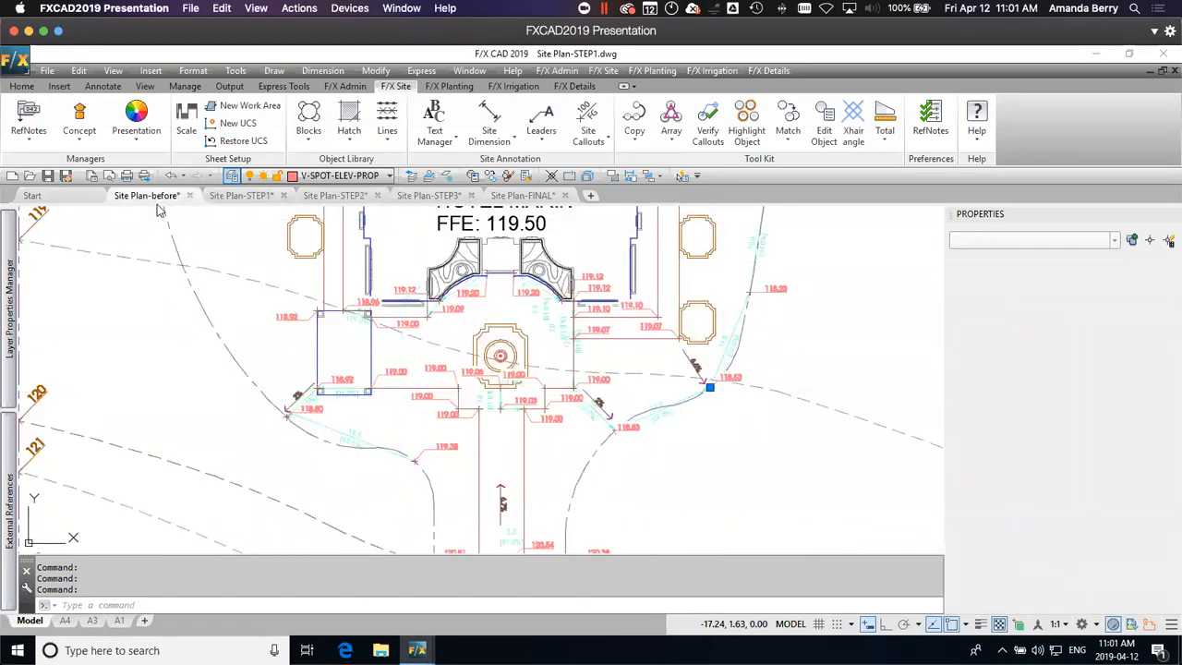
scroll(743, 290, "up", 4)
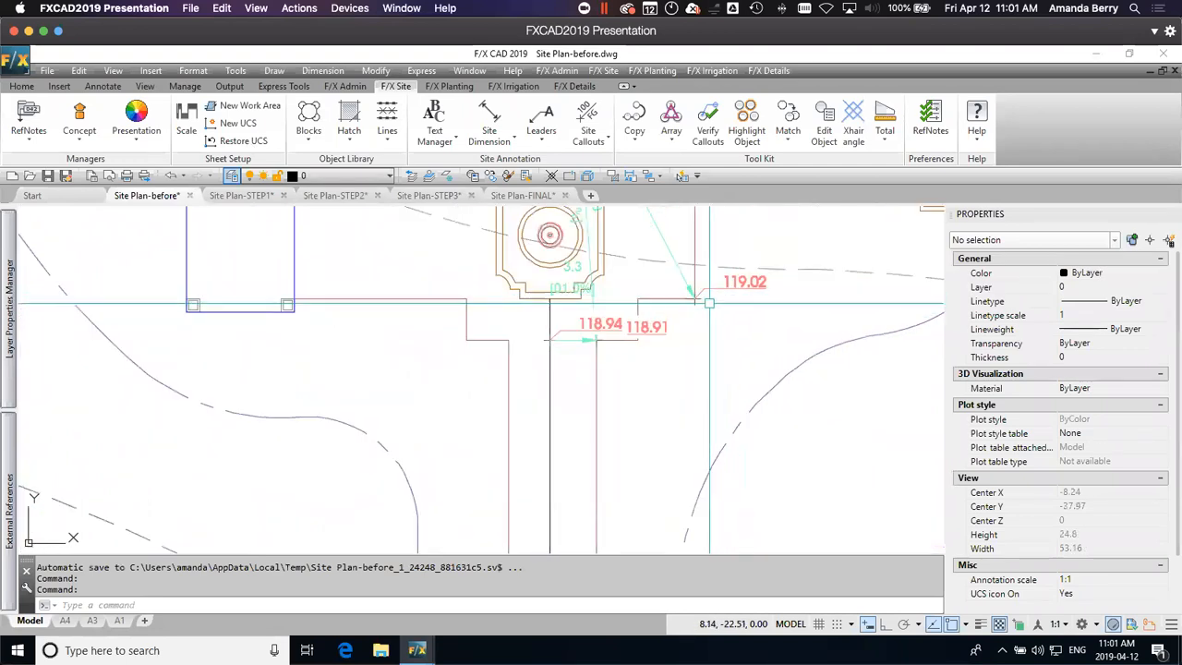
scroll(709, 303, "up", 3)
left_click(669, 294)
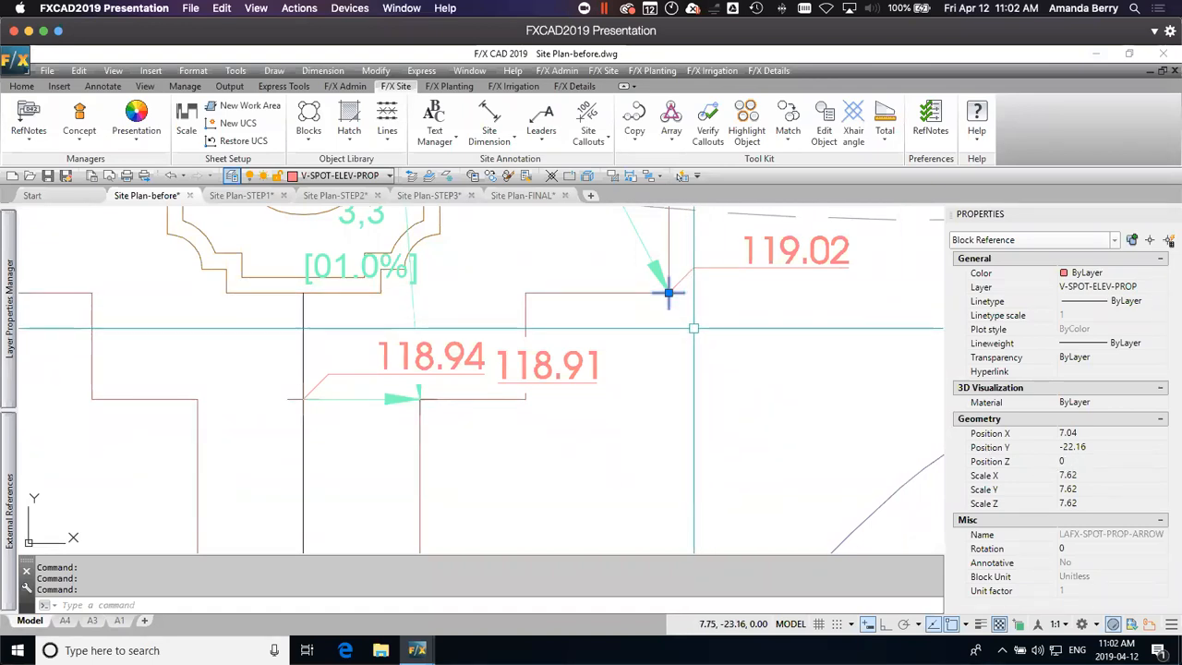
Step: Set the spot elevation arrows to their specified Z elevations with FX_SPOTELEVATIONZALIGN and check the Z position of the 119.02 arrow
scroll(693, 328, "down", 4)
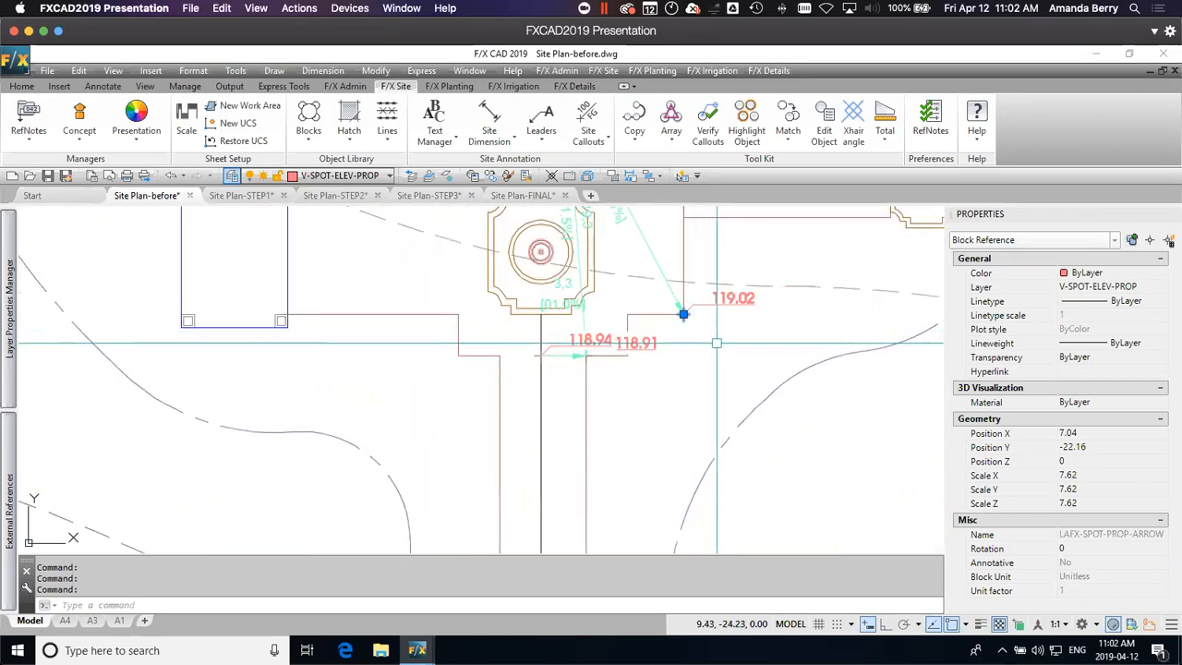
key("Escape")
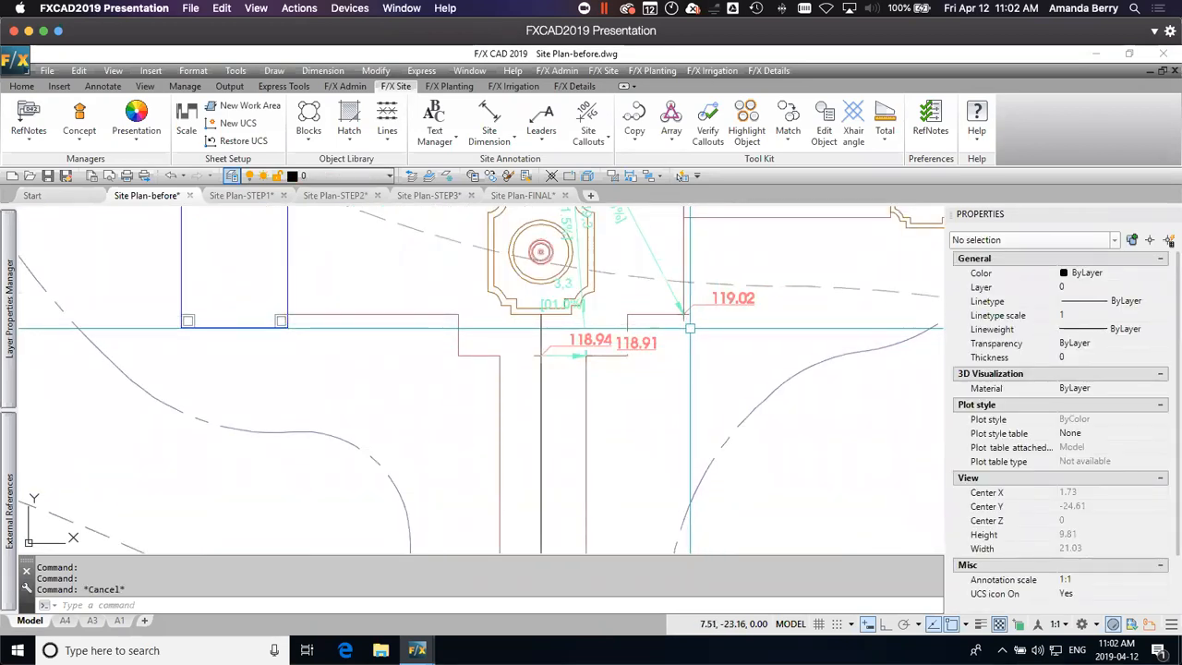
type("FX_SPOTELEVATIONZALIGN")
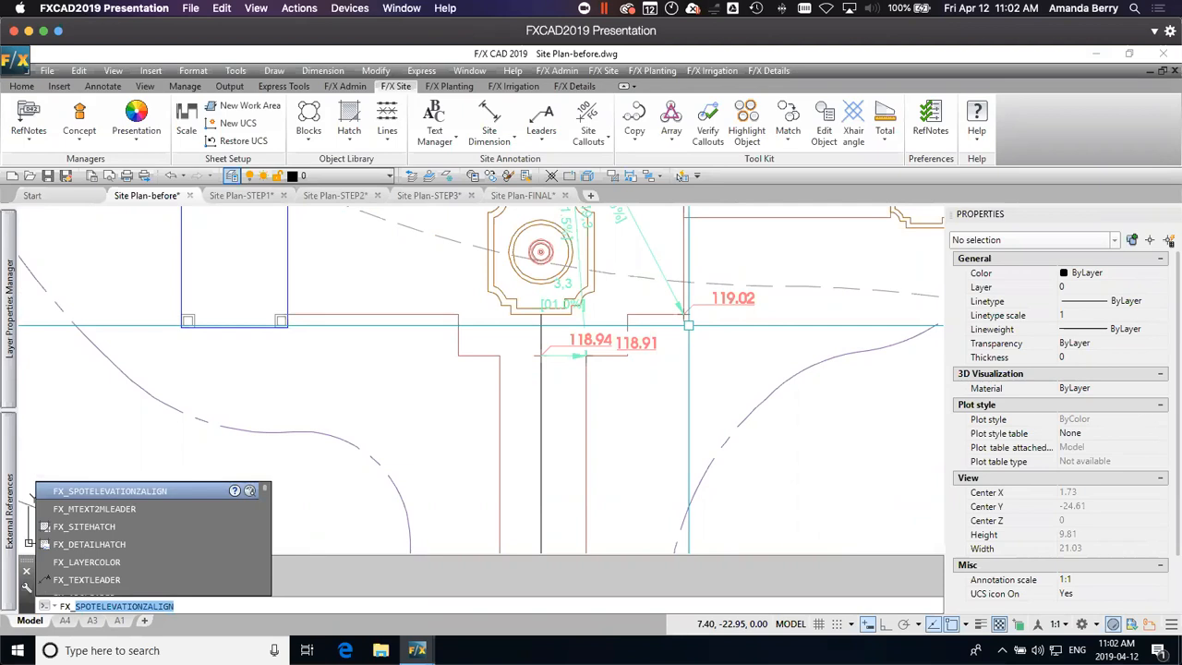
key("Return")
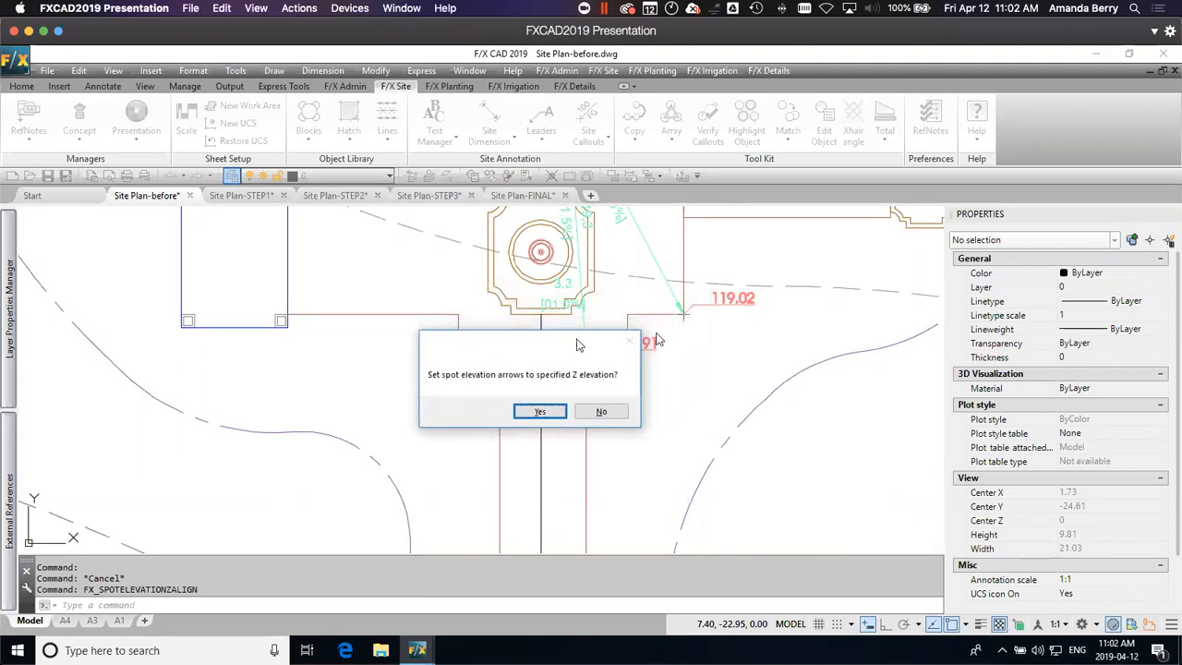
left_click(541, 410)
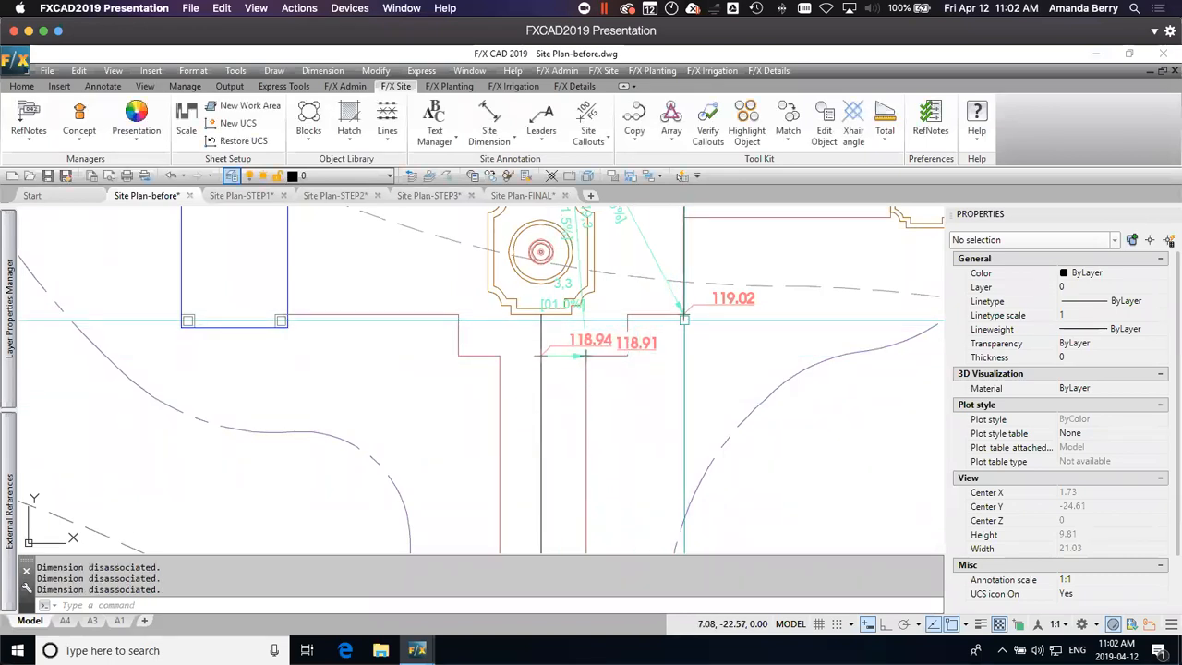
left_click(683, 316)
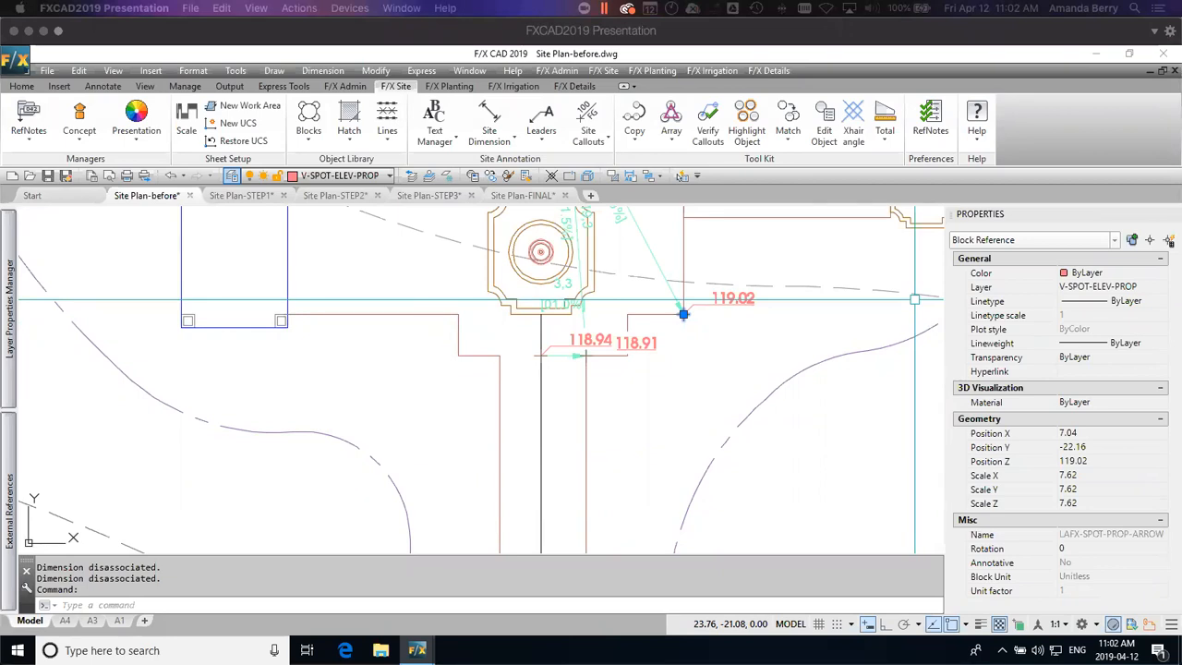
Step: Switch to the Land F/X Power Tips page in Chrome, widen the window and filter the videos by the SketchUp category
left_click_drag(1181, 167, 685, 36)
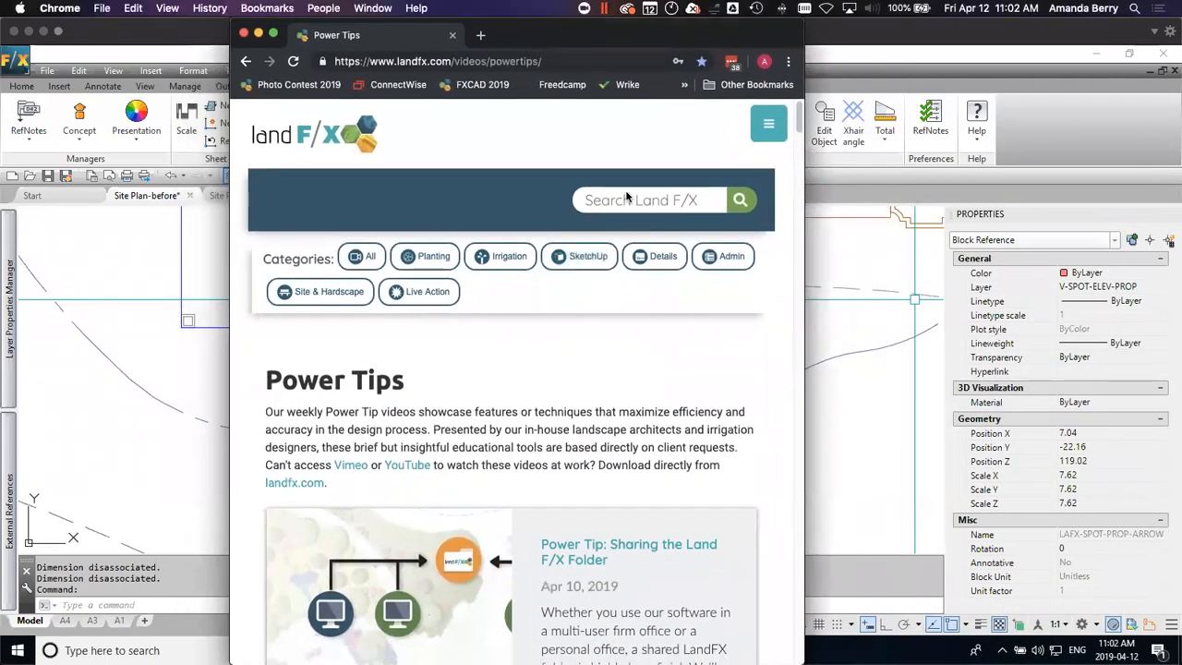
left_click_drag(803, 146, 1145, 178)
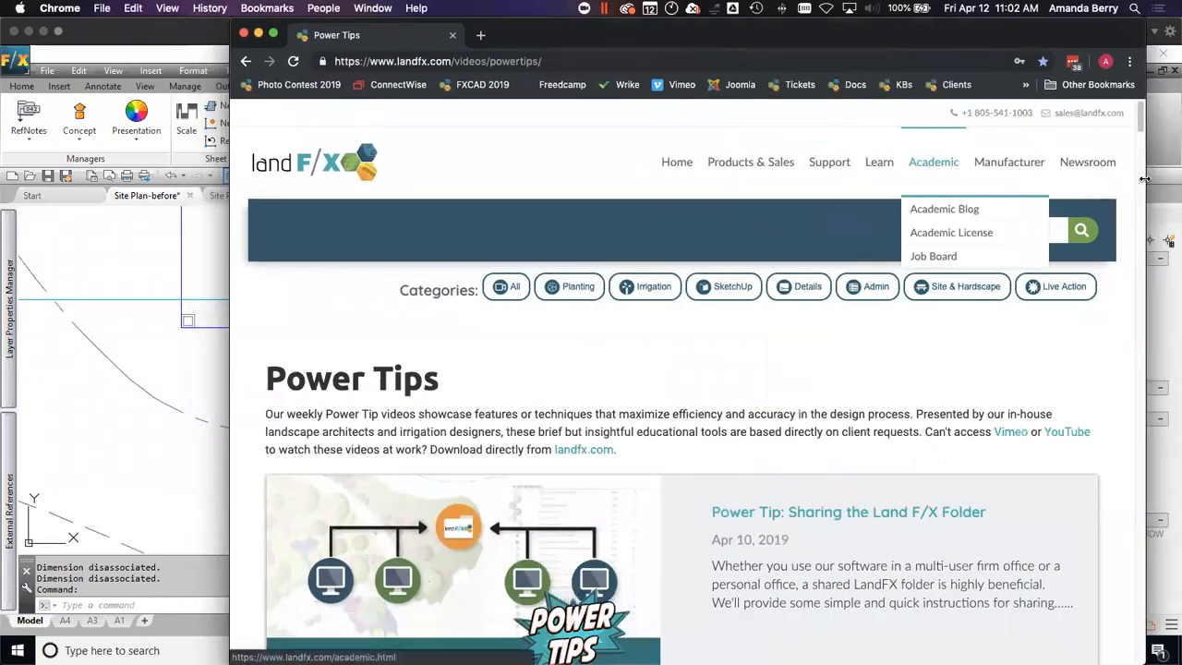
mouse_move(873, 163)
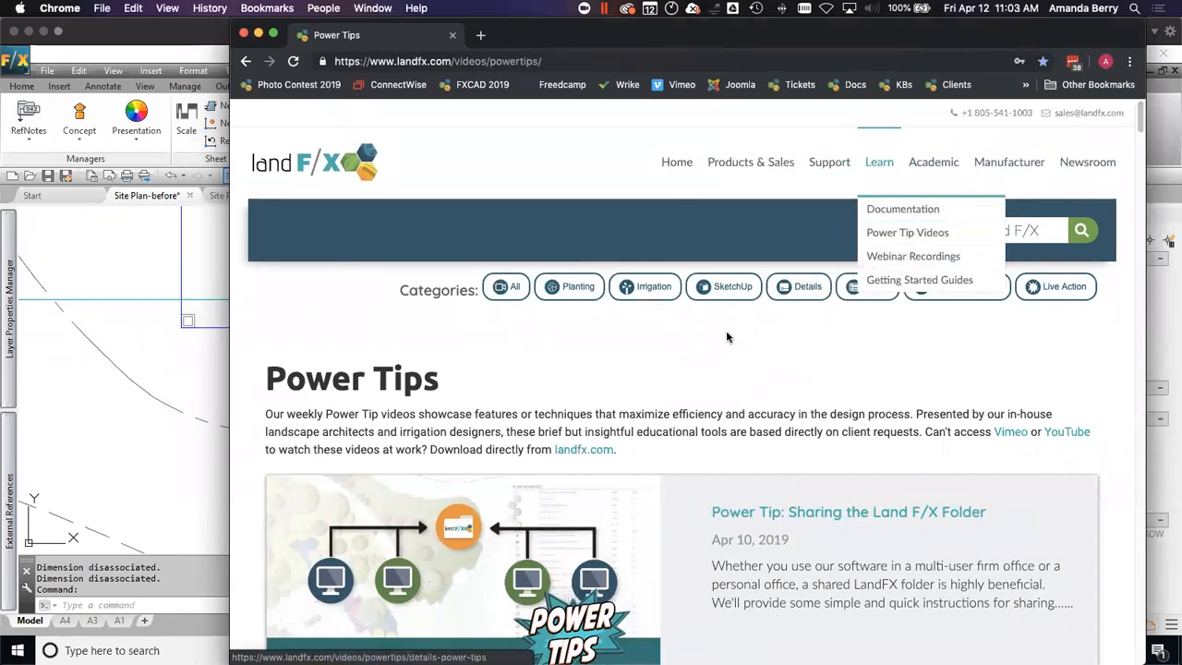
left_click(723, 287)
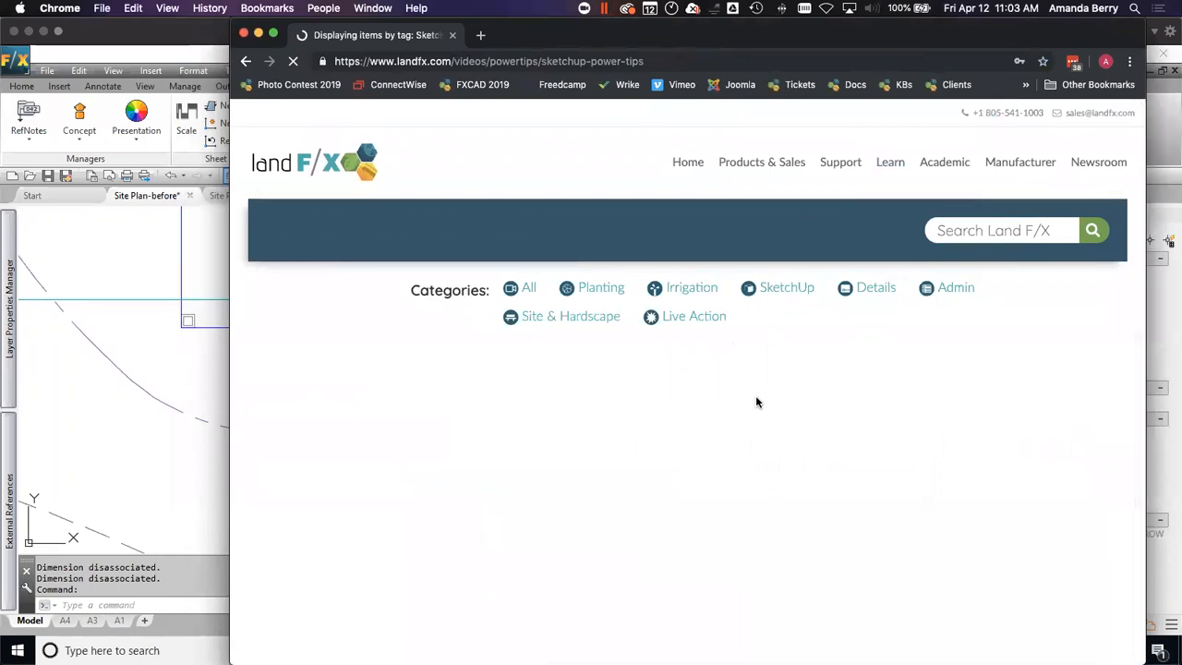
Step: Examine the list of SketchUp Power Tips, including the topography, isometric projection and Civil 3D TIN surface videos
scroll(767, 498, "down", 2)
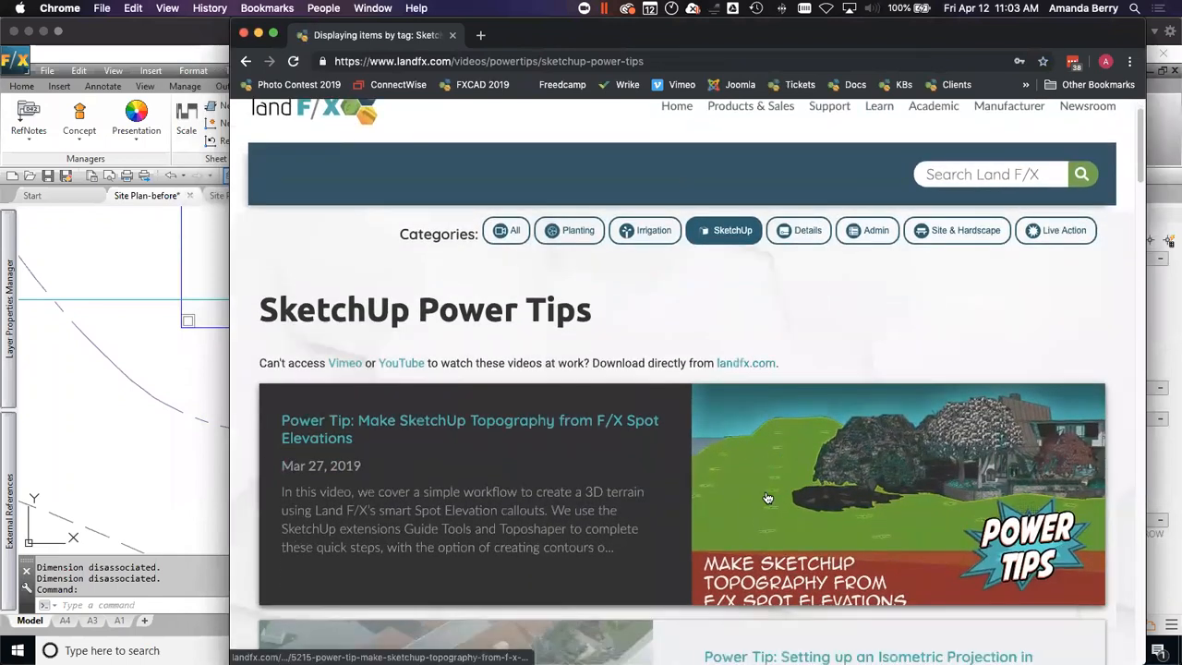
scroll(776, 514, "down", 1)
scroll(775, 514, "down", 4)
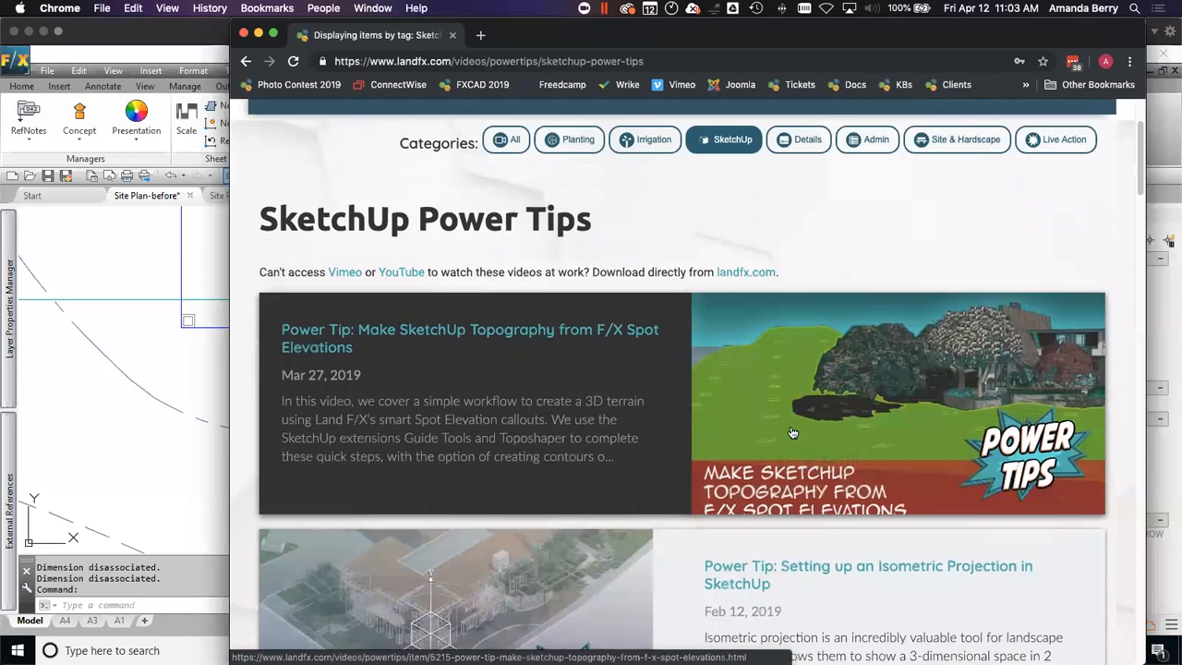
scroll(753, 427, "down", 8)
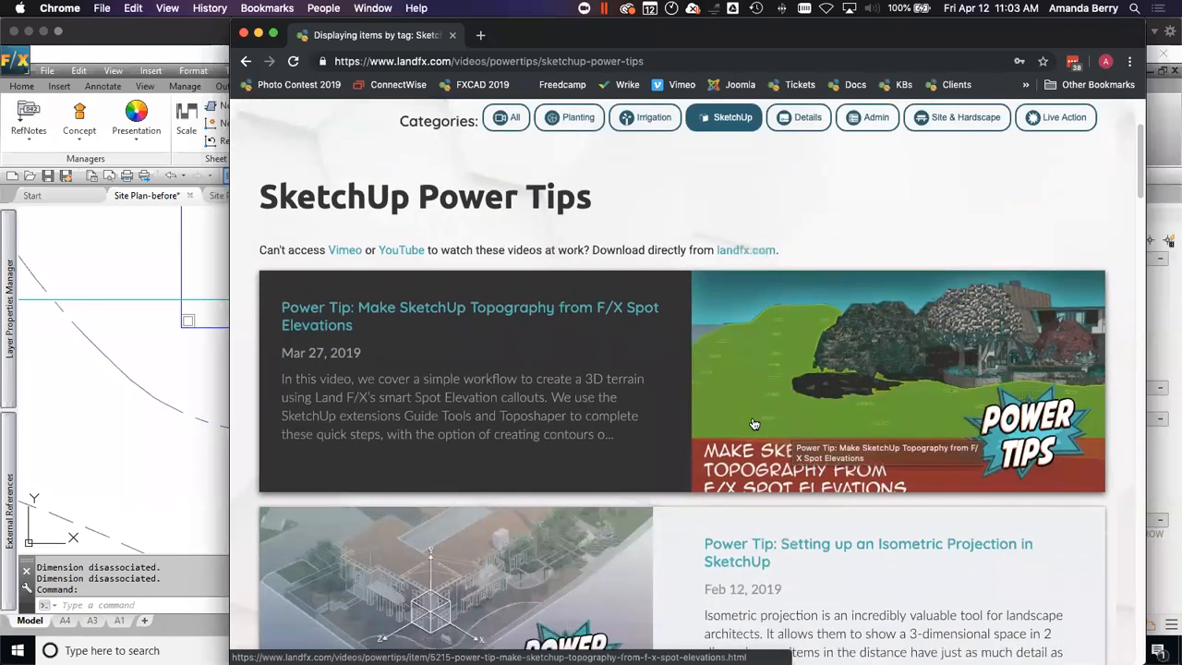
scroll(754, 419, "down", 2)
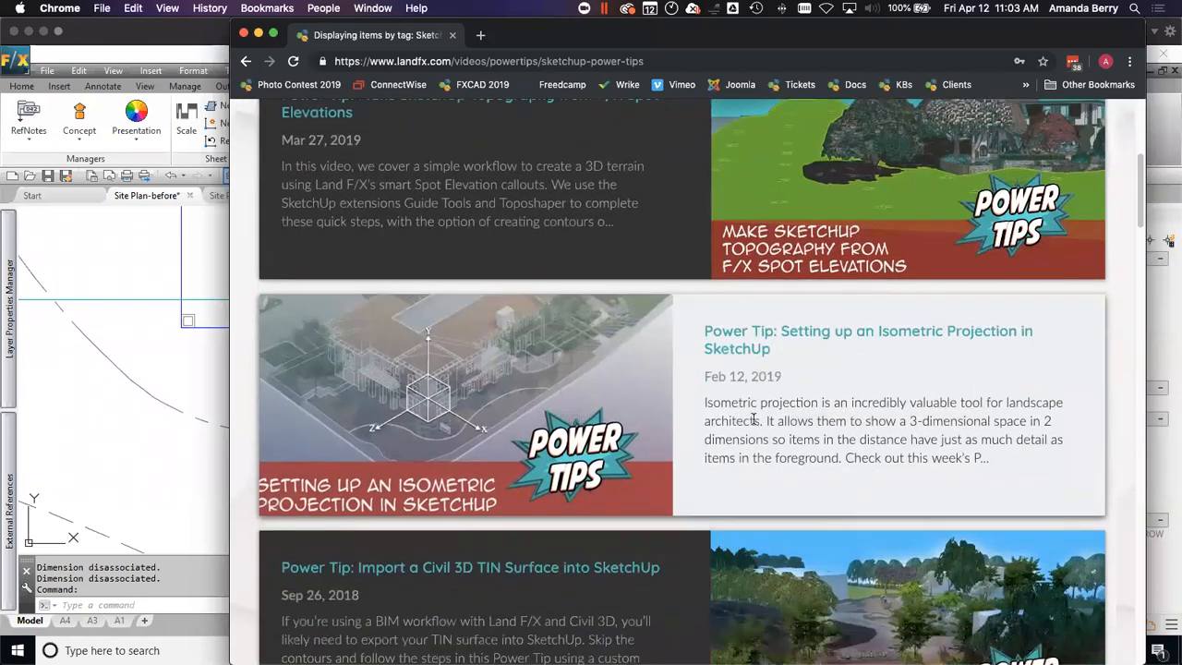
scroll(754, 419, "down", 7)
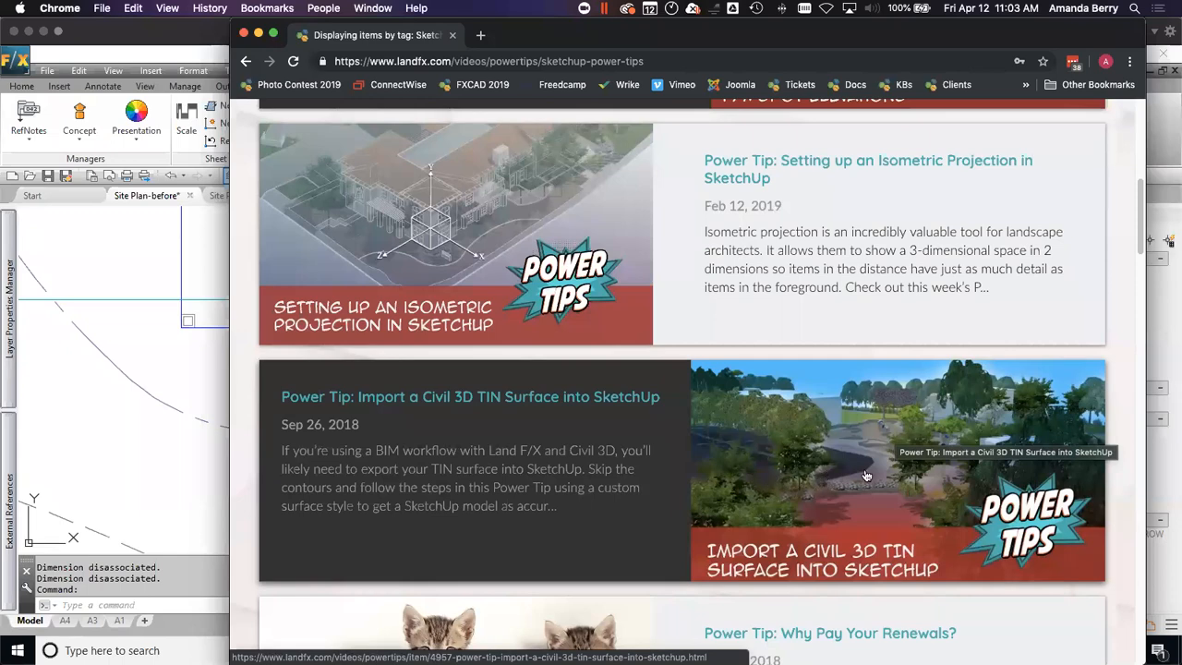
scroll(830, 517, "down", 2)
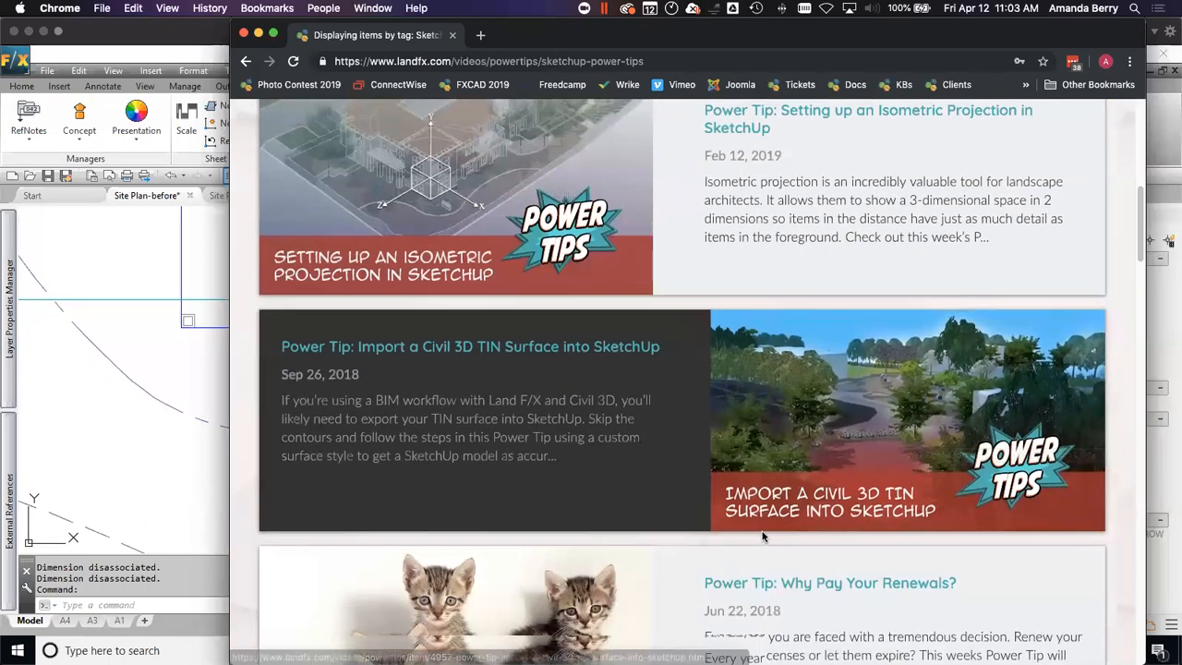
scroll(763, 536, "up", 10)
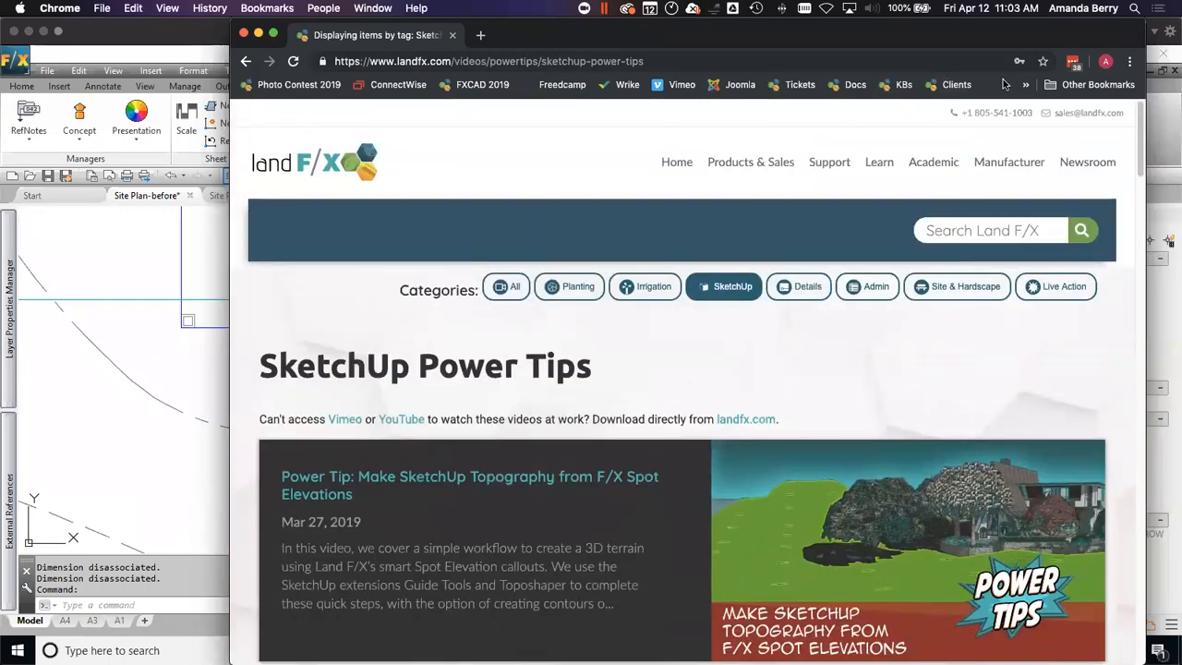
Step: Open the bookmarked Webinars page, filter it by the SketchUp category and look through the listed webinars
left_click(1025, 87)
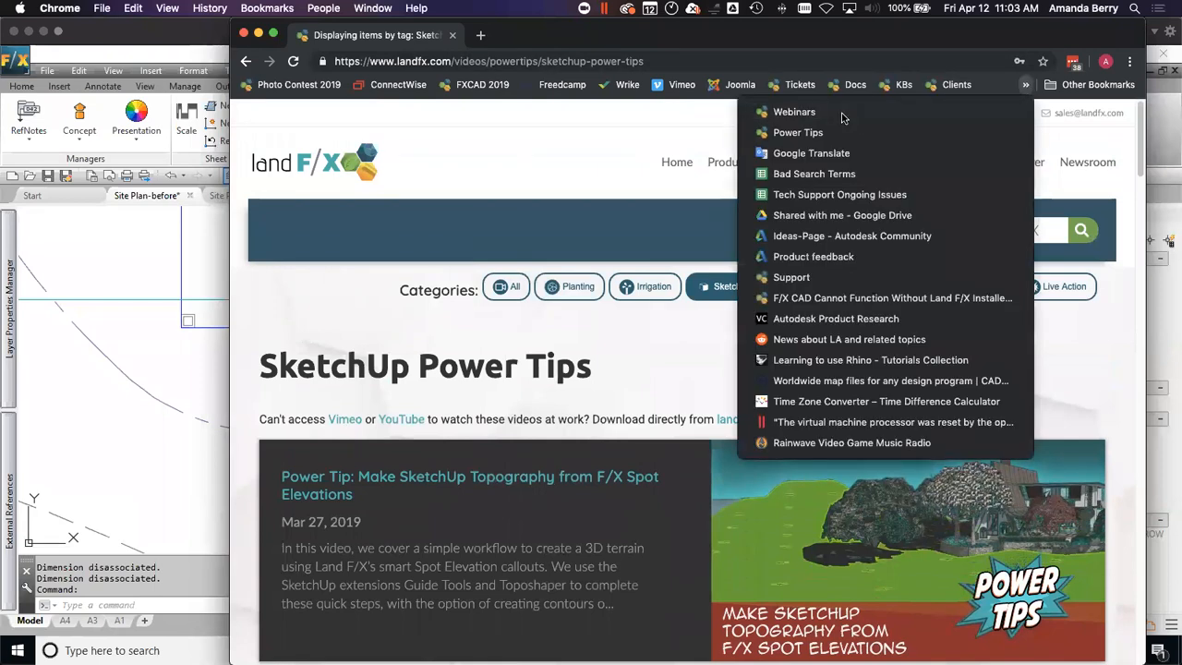
left_click(844, 113)
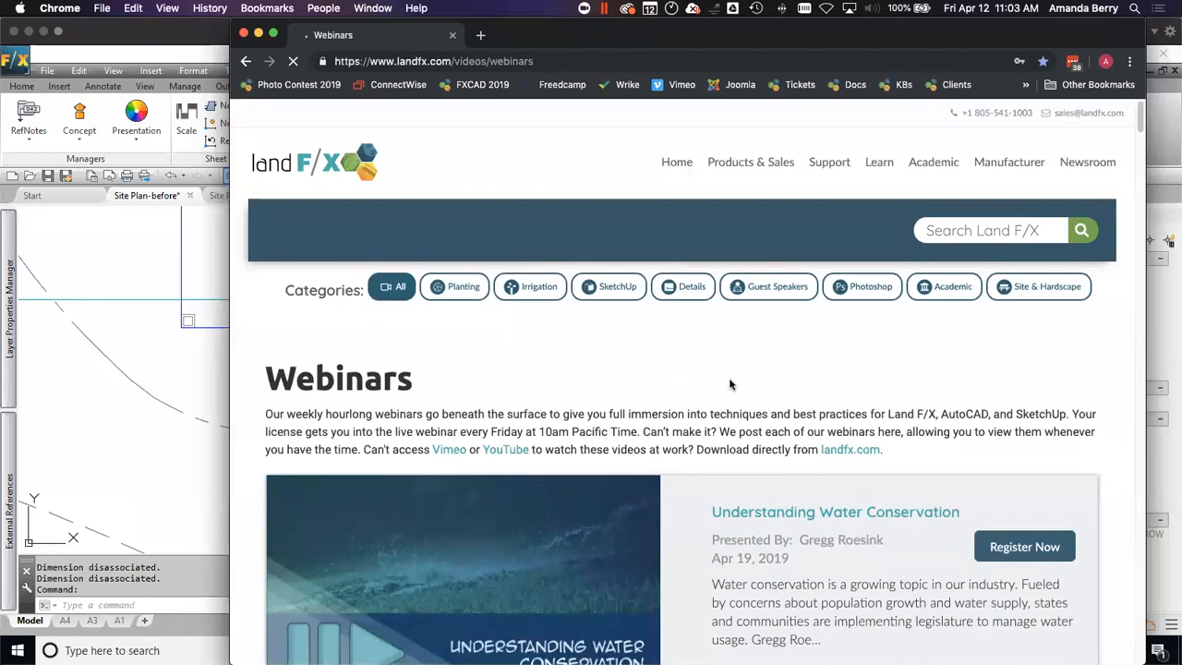
left_click(616, 285)
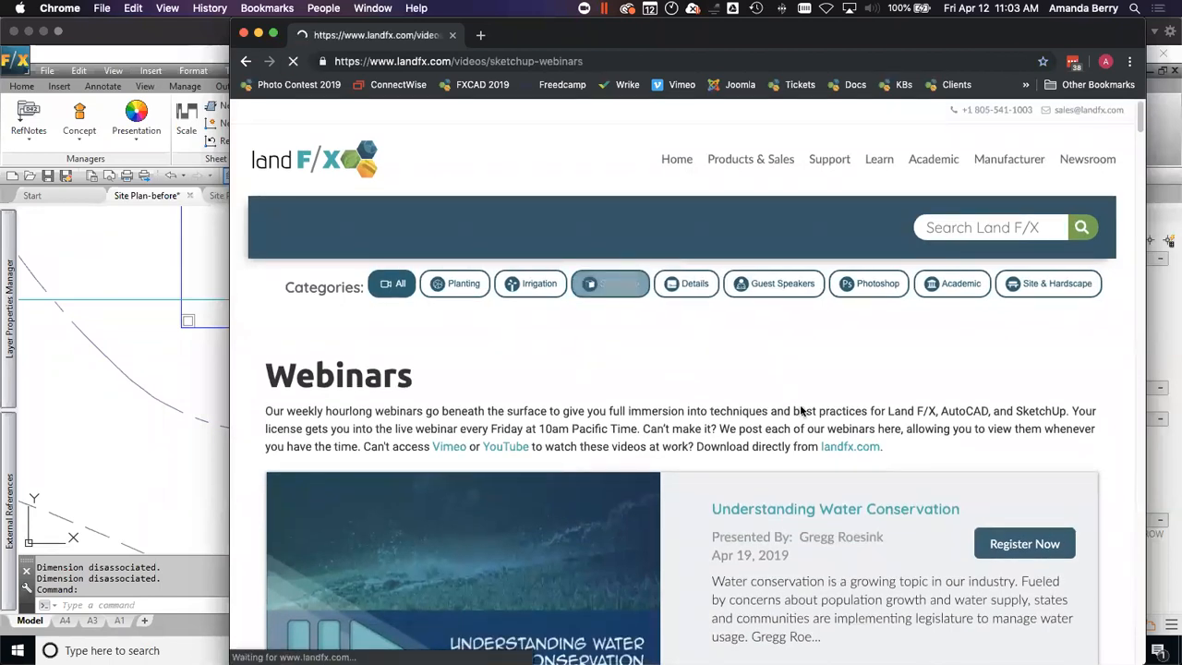
scroll(802, 410, "down", 2)
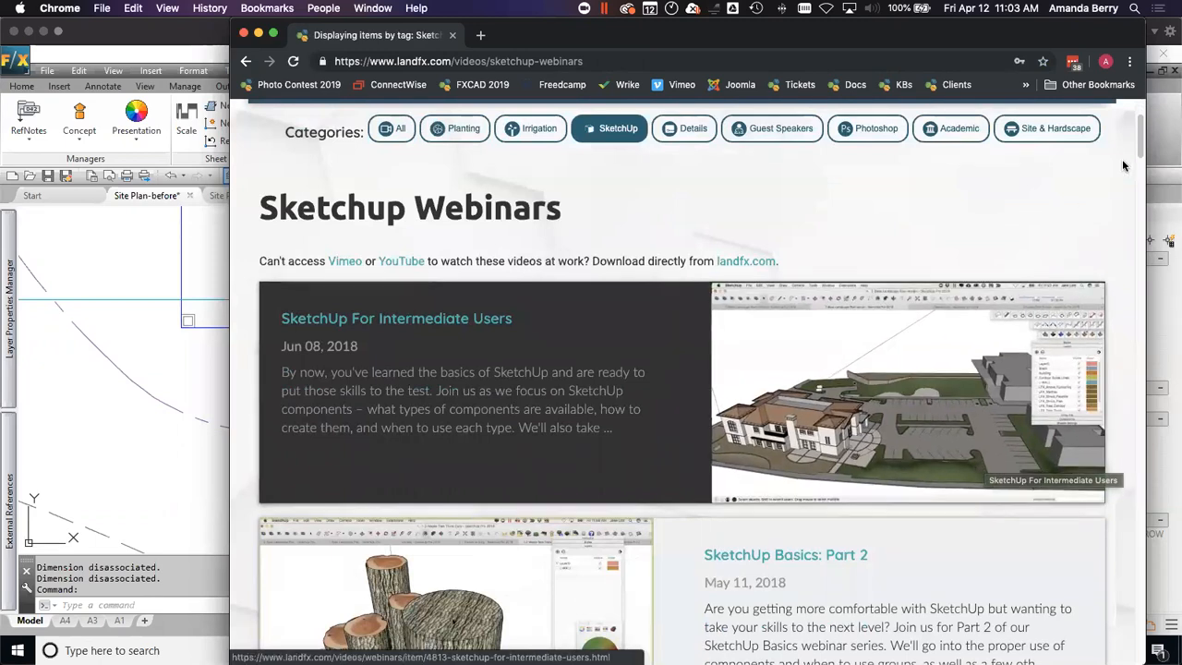
Step: Return to F/X CAD and send the layer of the walkway linework south of the fountain to SketchUp through 3D Connection
left_click(123, 270)
scroll(123, 270, "down", 2)
left_click(143, 140)
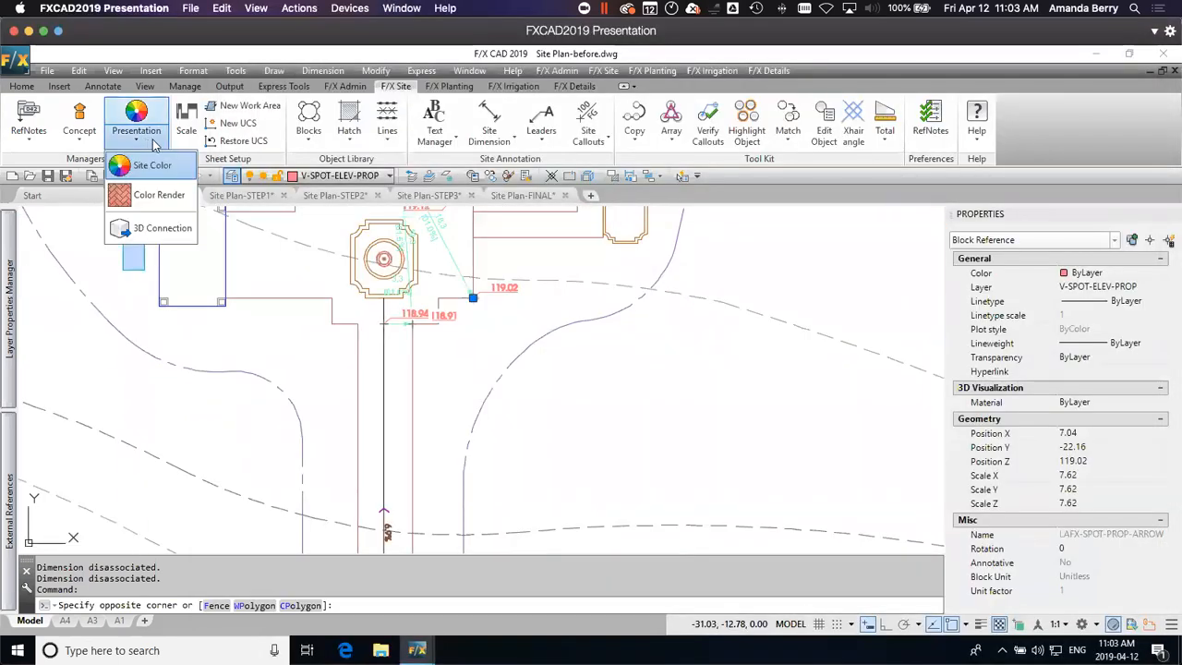
left_click(169, 230)
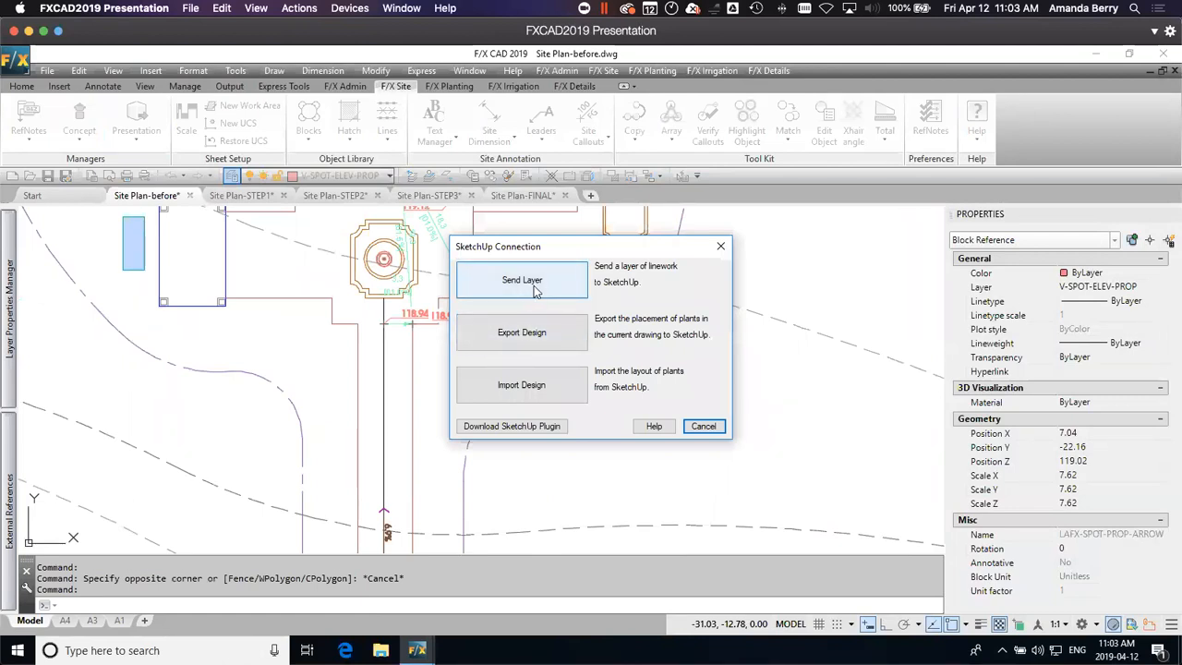
left_click(535, 287)
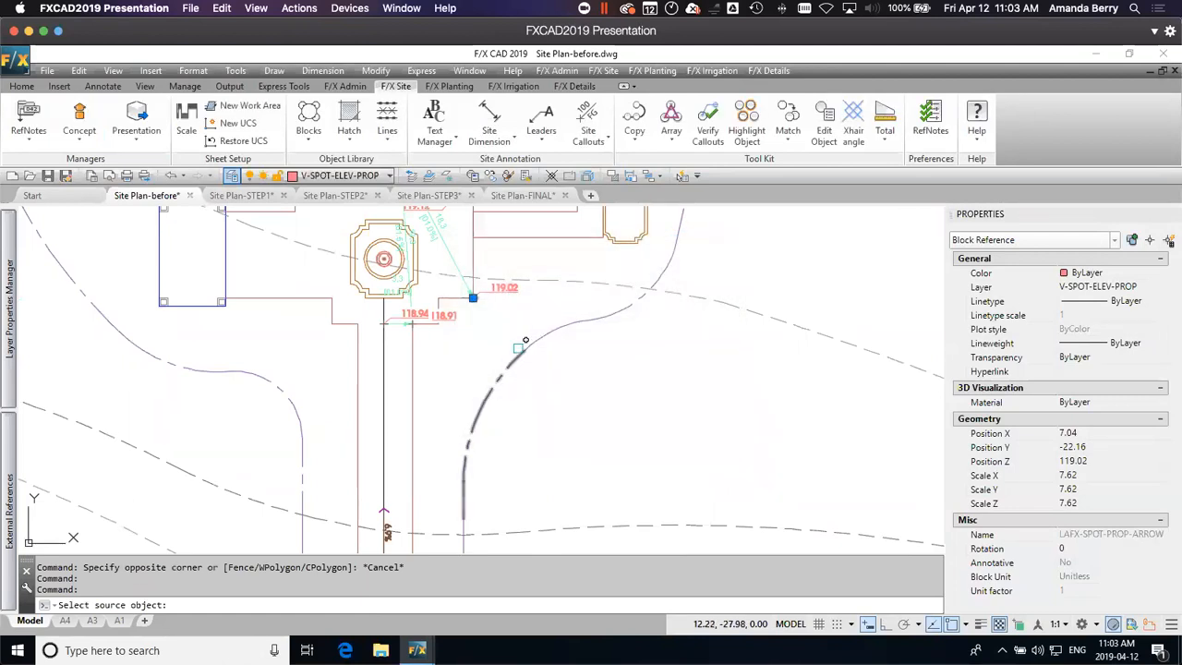
left_click(412, 349)
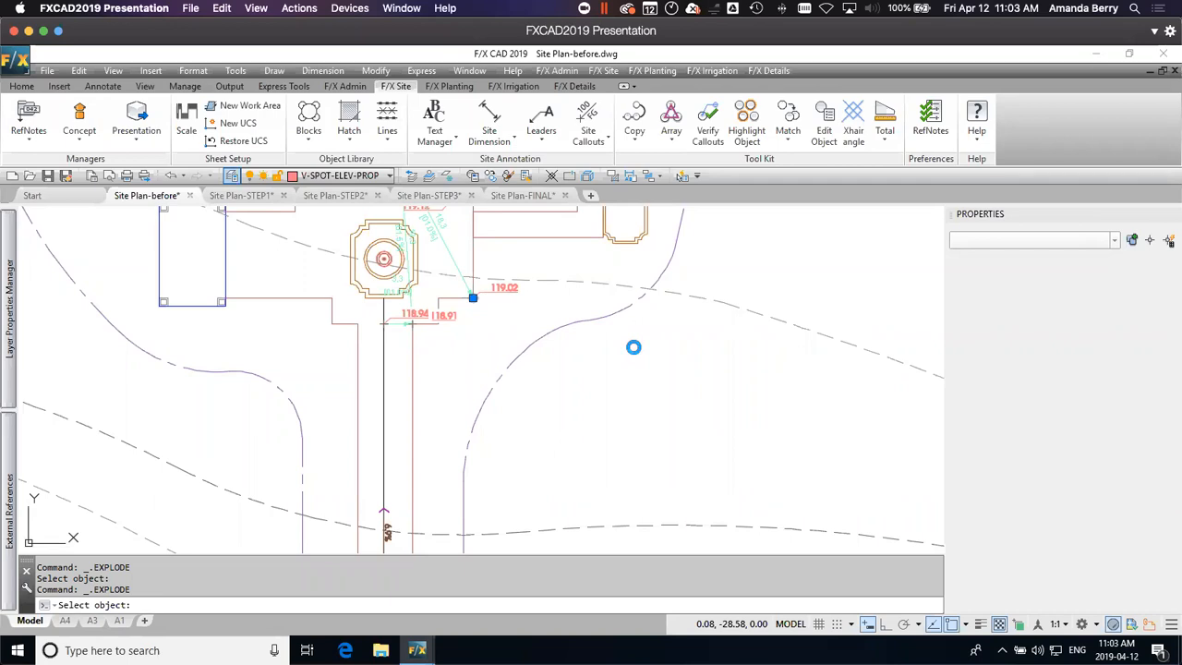
left_click(649, 368)
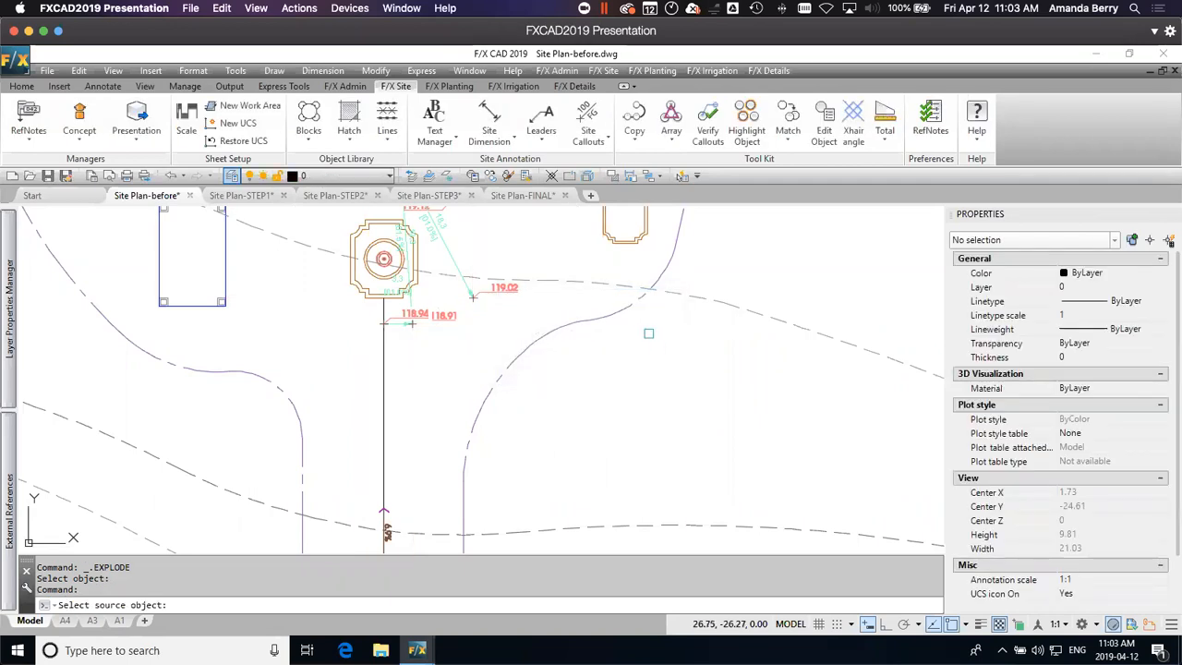
left_click(735, 378)
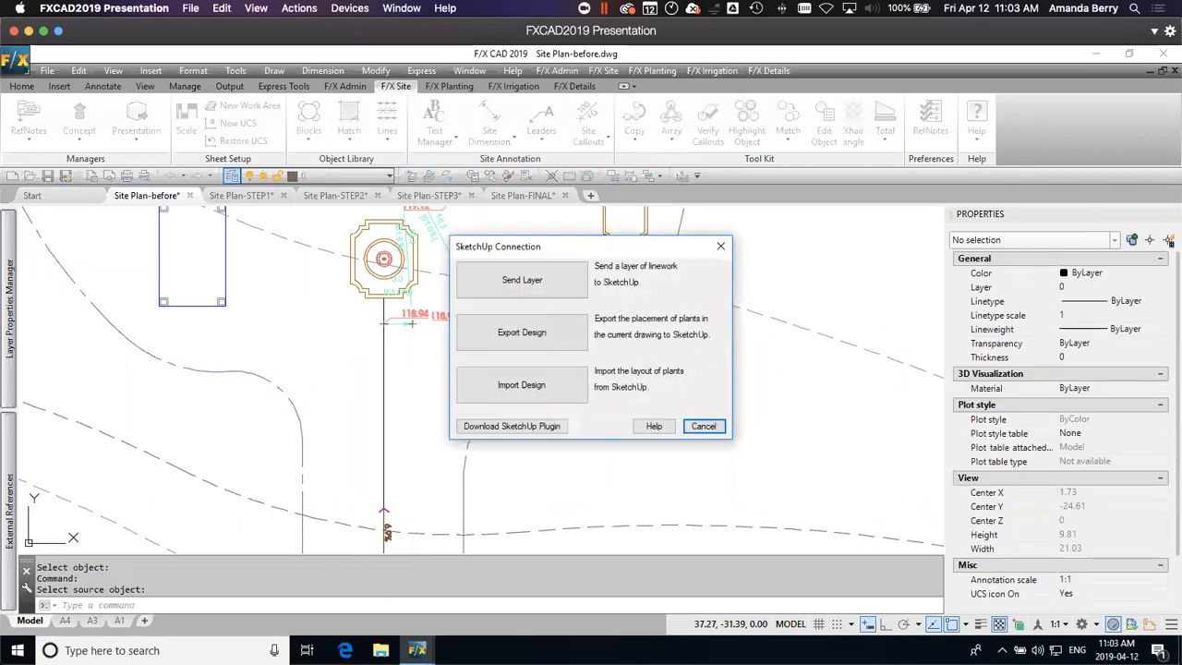
Step: Switch to the Finished.skp model in SketchUp and inspect the underside of the terrain and building
key("ctrl+Up")
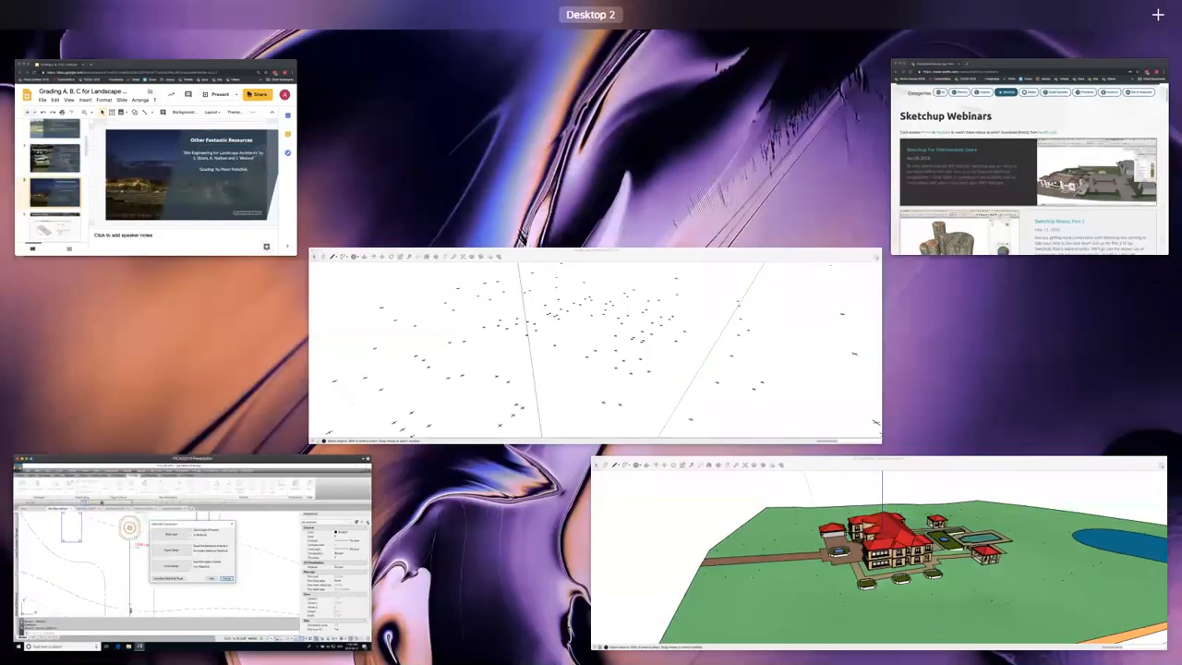
left_click(749, 551)
scroll(660, 418, "down", 5)
middle_click_drag(602, 457, 530, 340)
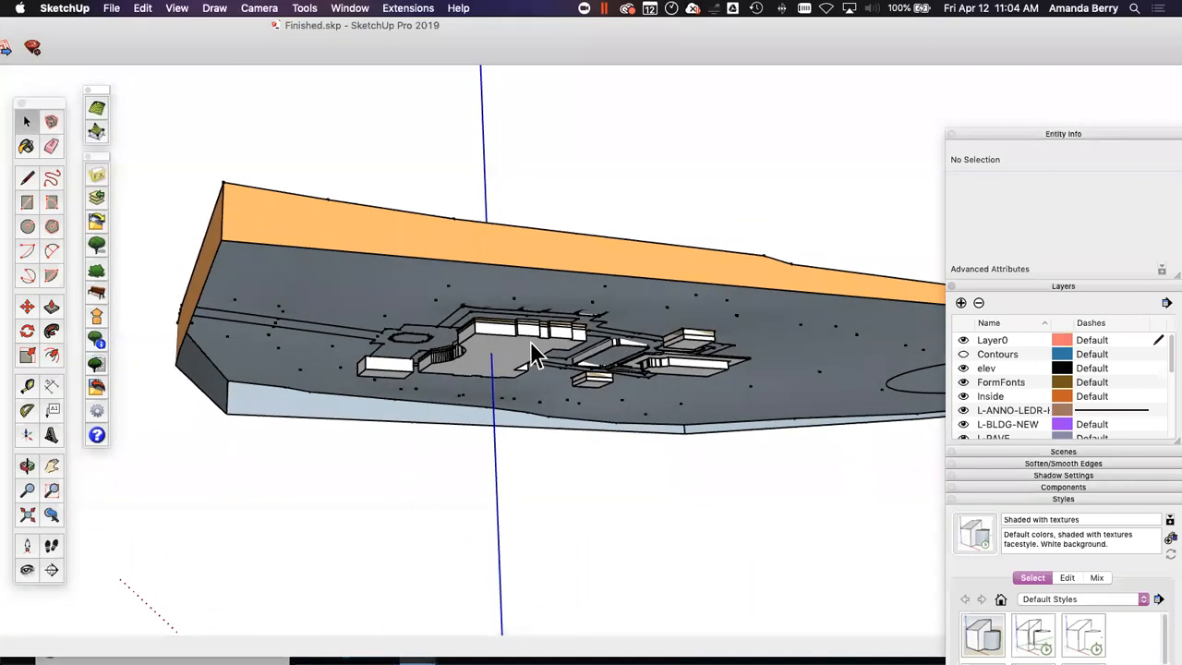
scroll(517, 337, "up", 3)
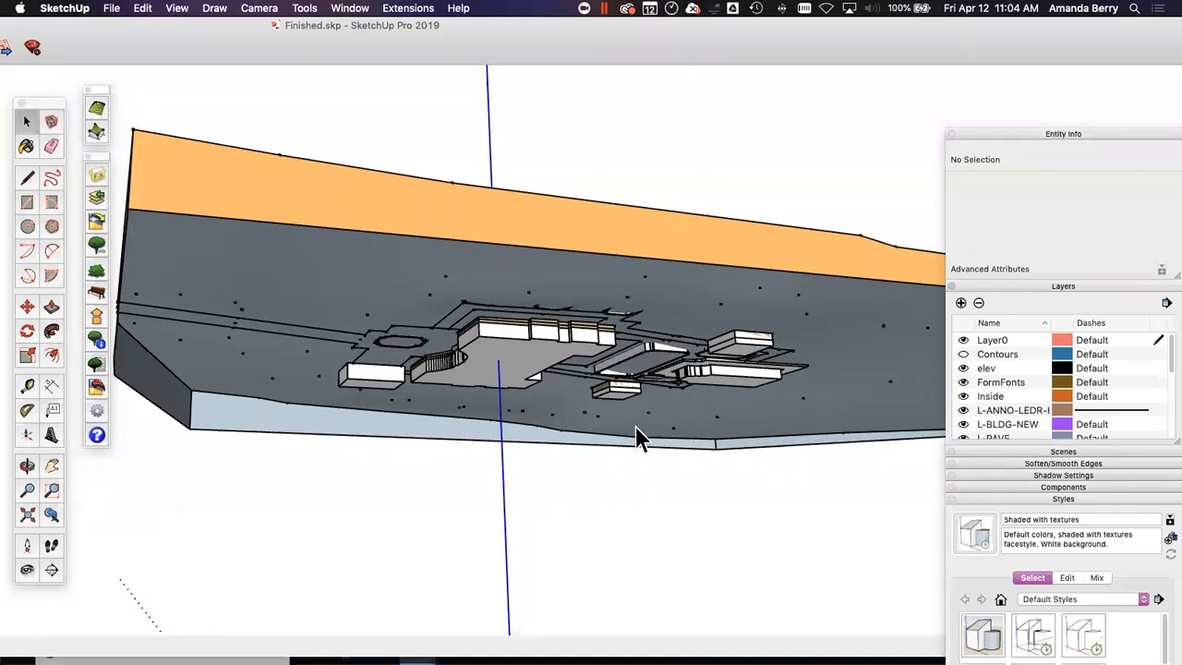
scroll(636, 435, "down", 3)
middle_click_drag(824, 300, 798, 461)
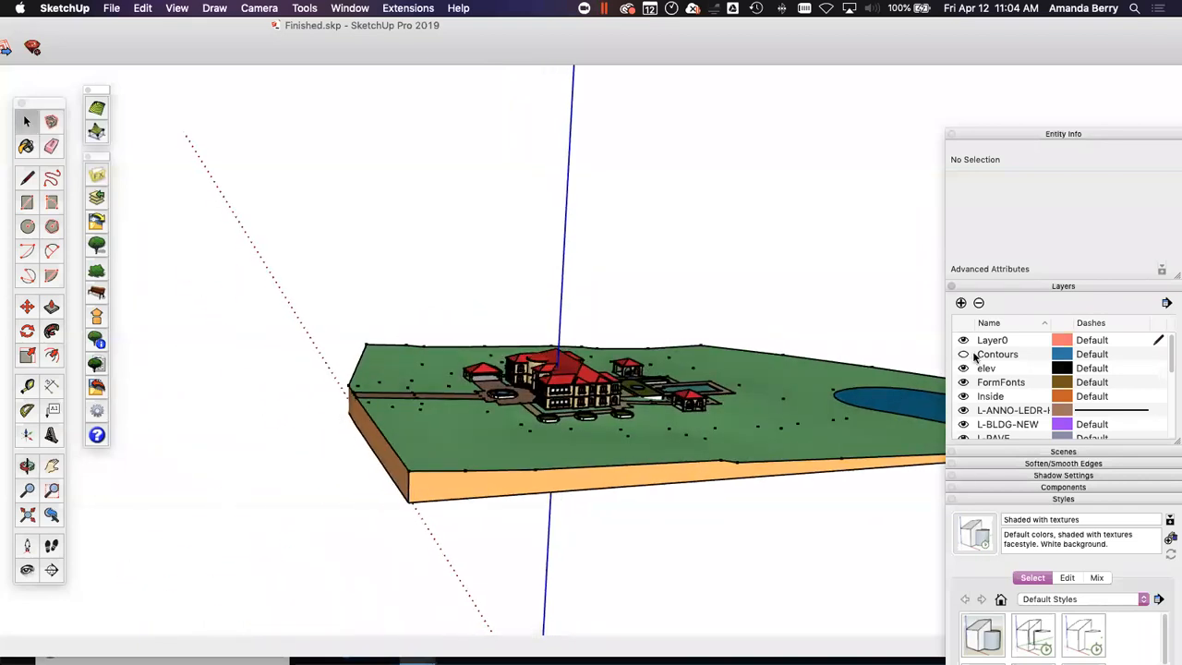
Step: Show the Paving layer temporarily to examine its extruded geometry cutting through the terrain, and hide it again
scroll(984, 402, "down", 5)
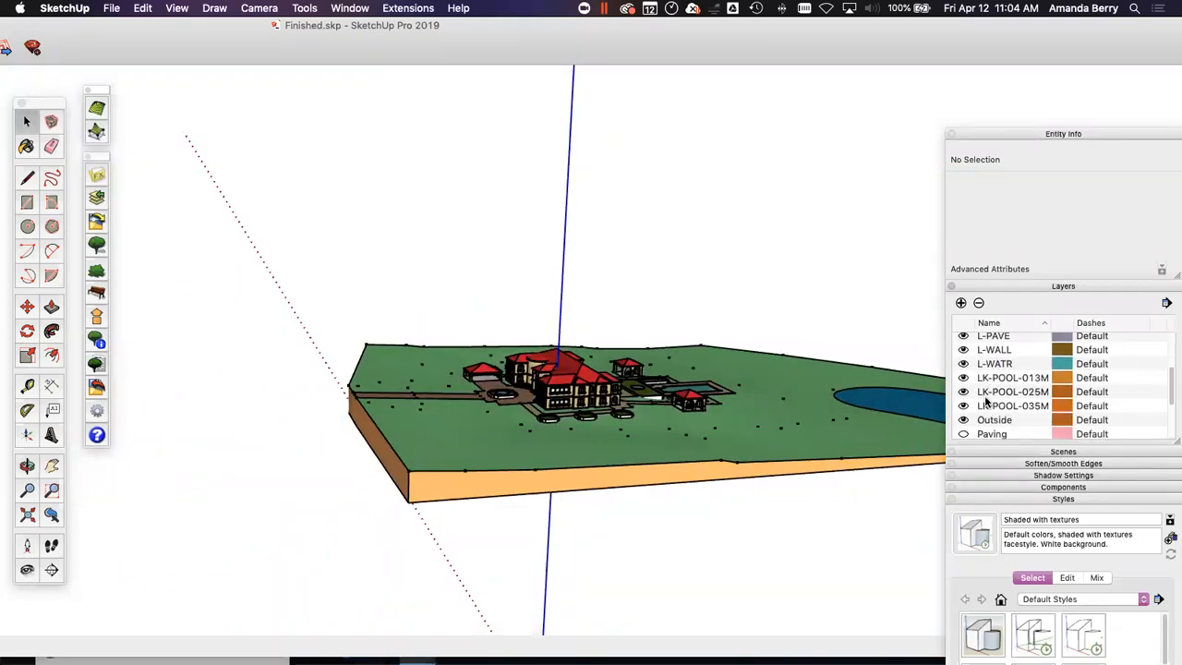
scroll(980, 410, "up", 4)
scroll(976, 418, "down", 2)
scroll(975, 418, "down", 3)
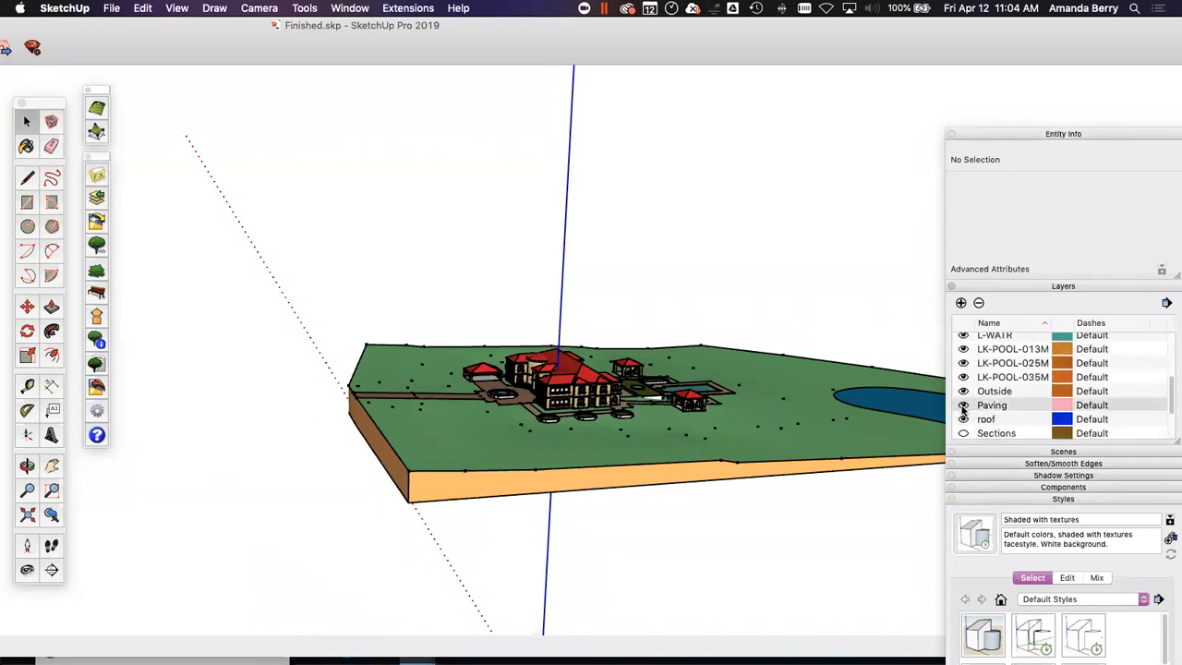
left_click(963, 406)
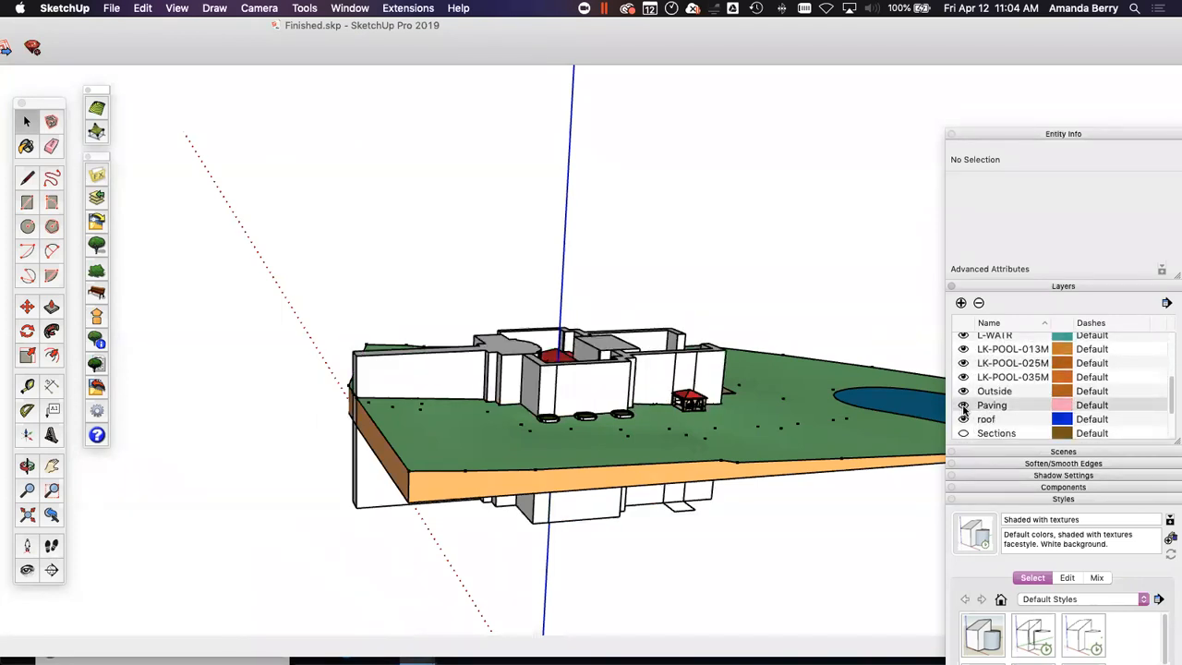
scroll(508, 422, "up", 5)
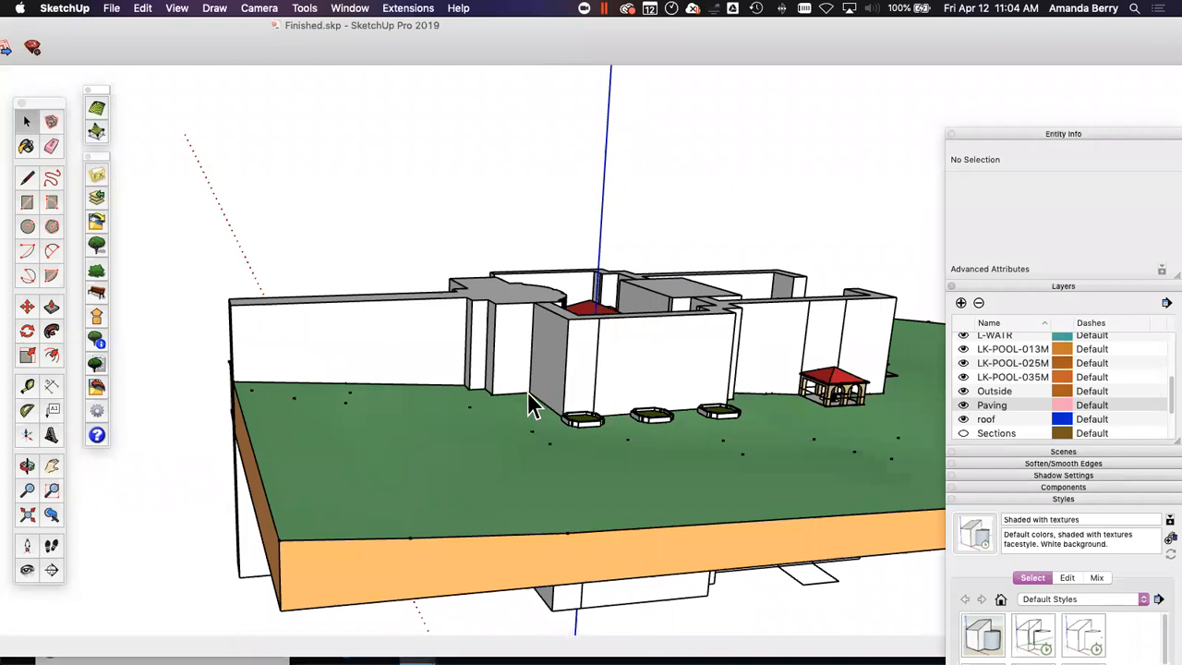
left_click(964, 407)
Step: Show the Contours layer and view the contour lines around the building from the pool side
scroll(987, 415, "up", 5)
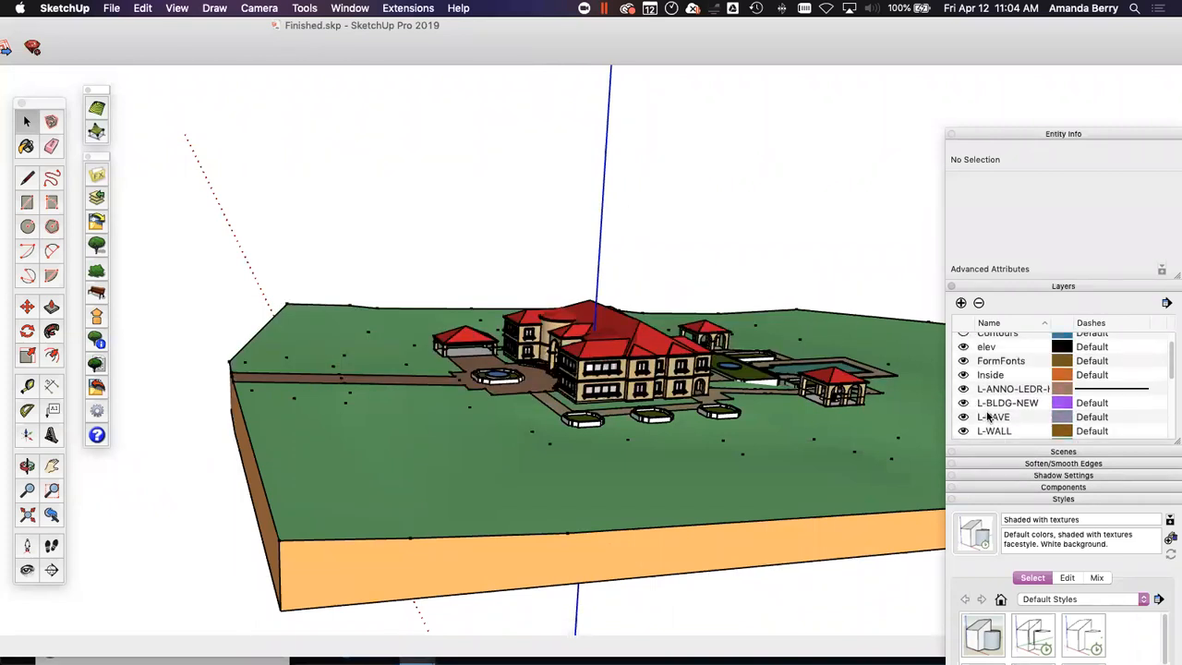
scroll(986, 418, "up", 2)
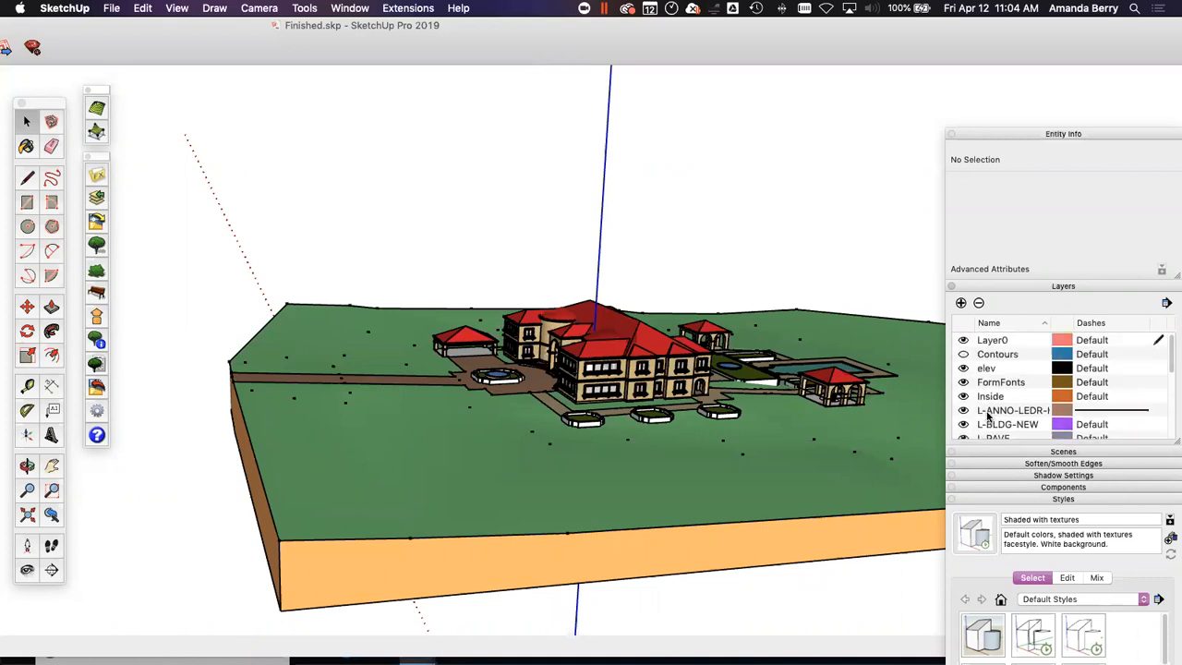
left_click(963, 354)
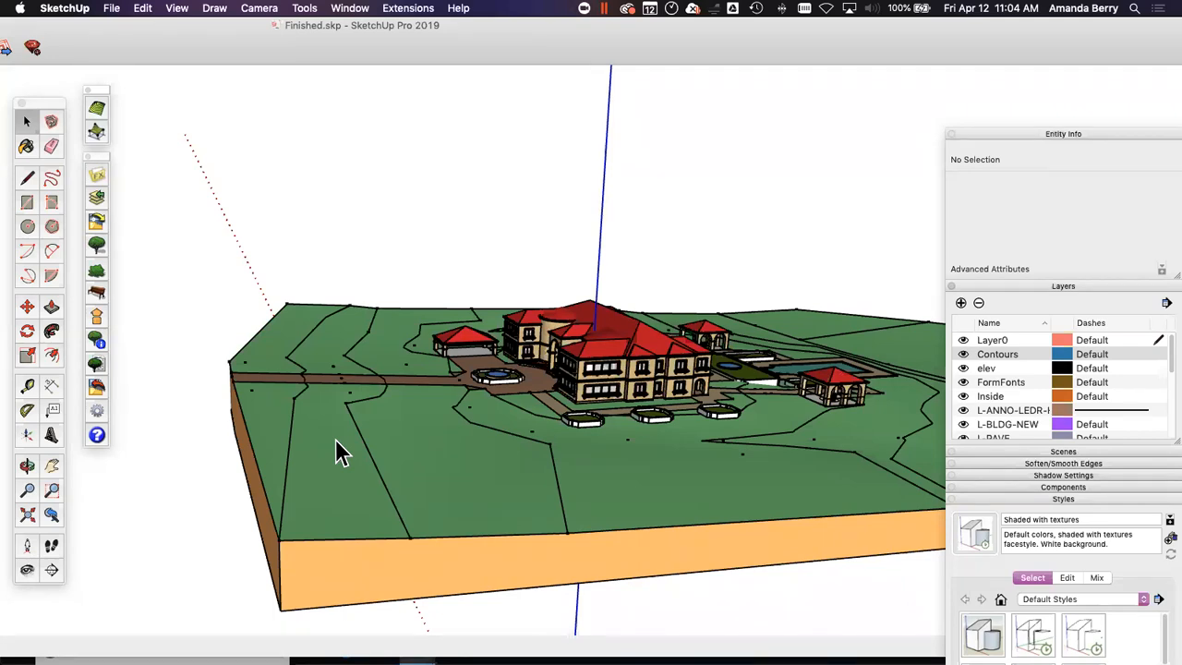
middle_click_drag(923, 440, 515, 485)
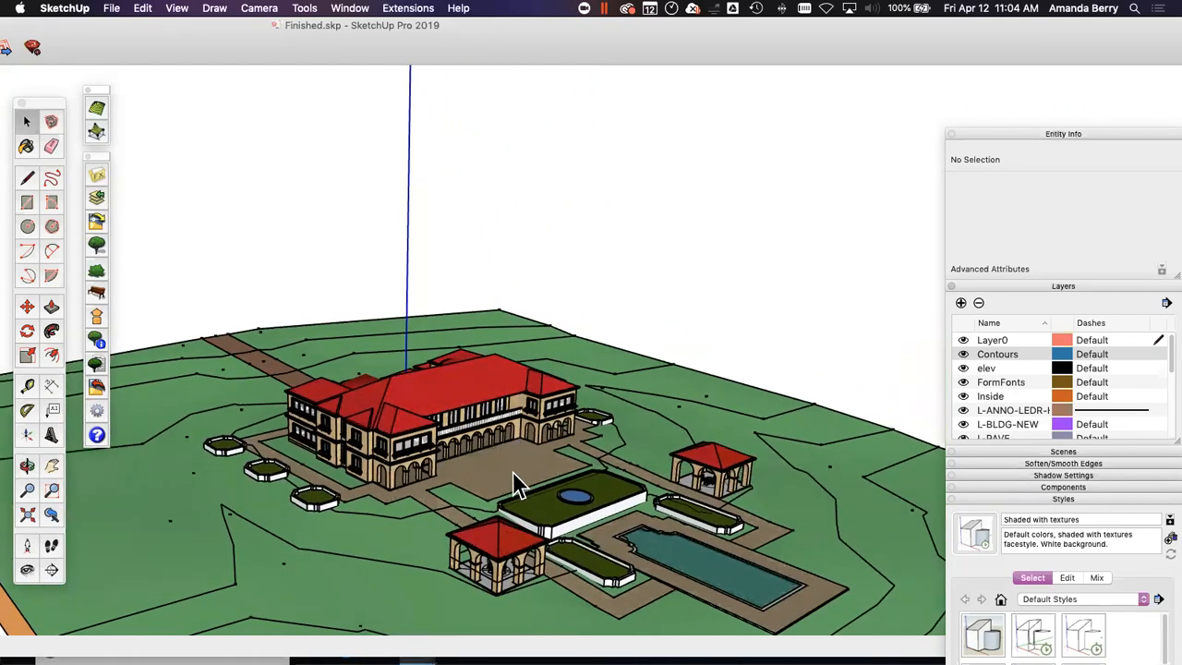